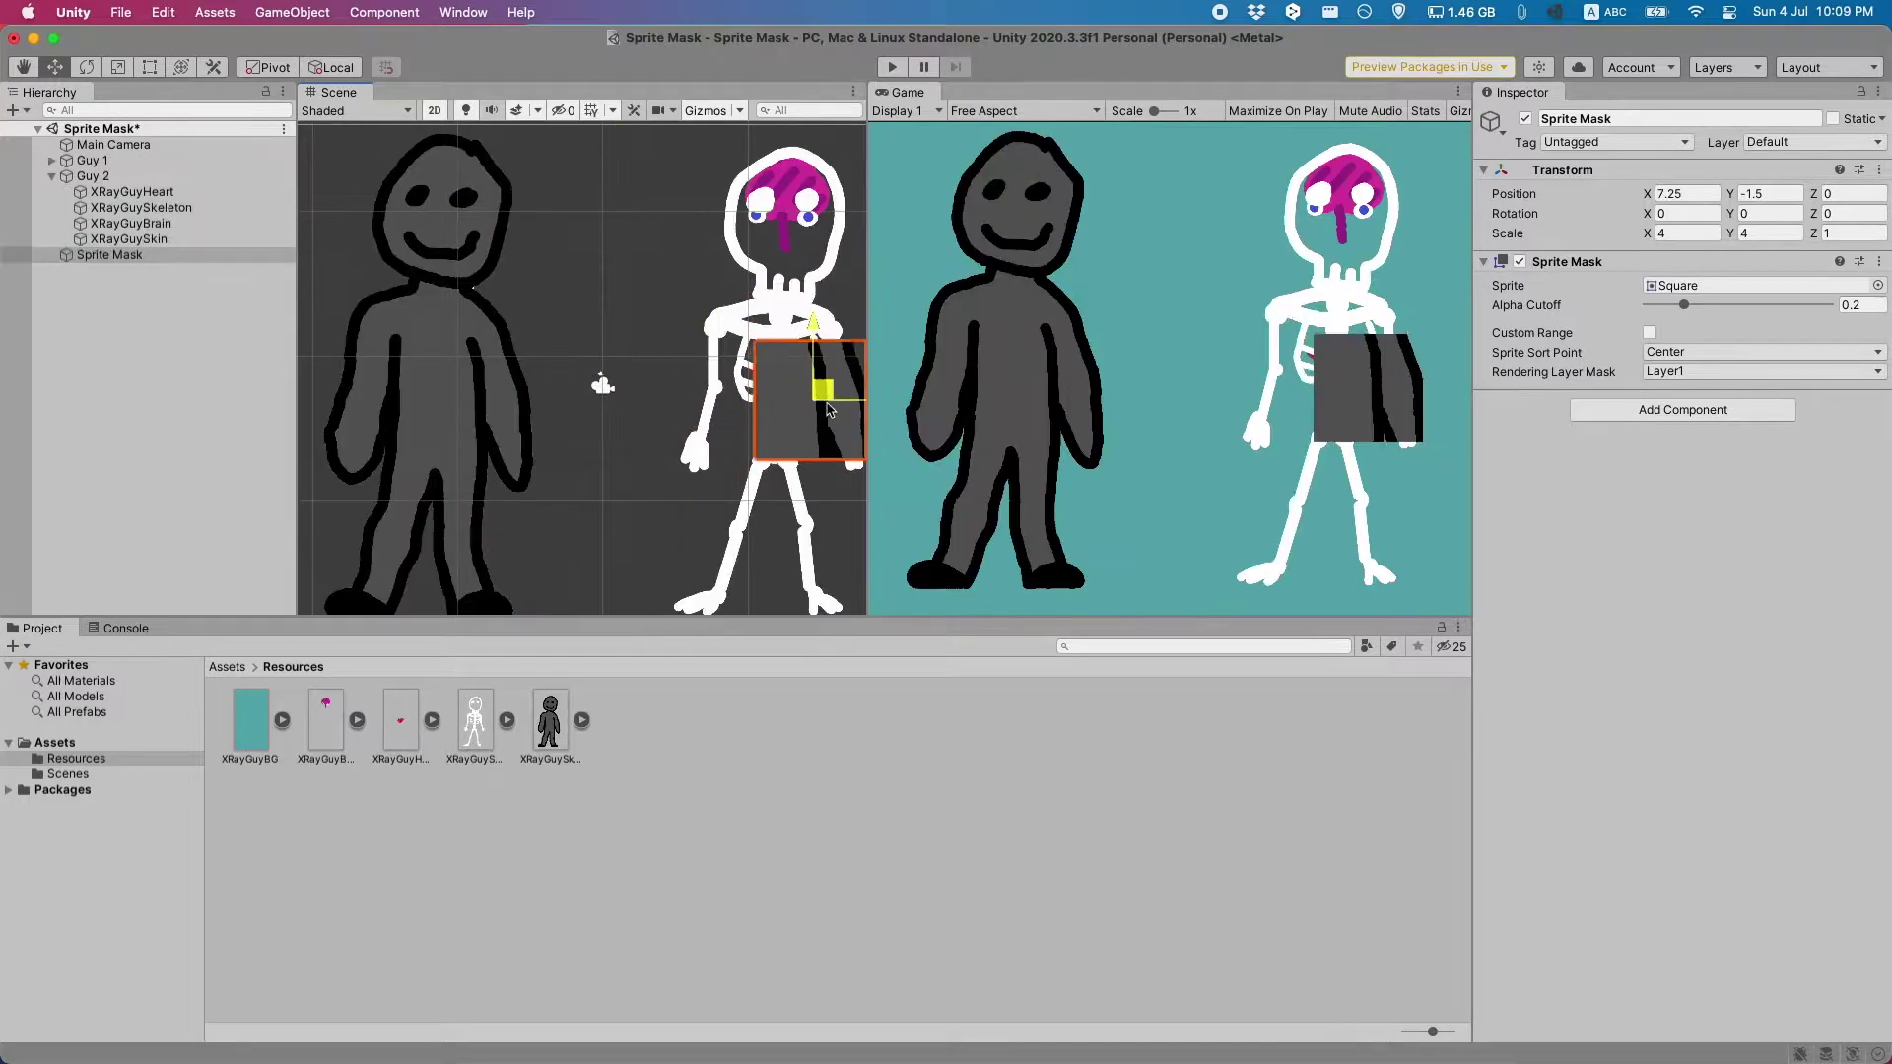
Step: Drag the skeleton and organs sprite masks over the guy's chest, skull and head to demo the x-ray
{"action": "left_click_drag", "start_coordinate": [818, 394], "coordinate": [781, 241]}
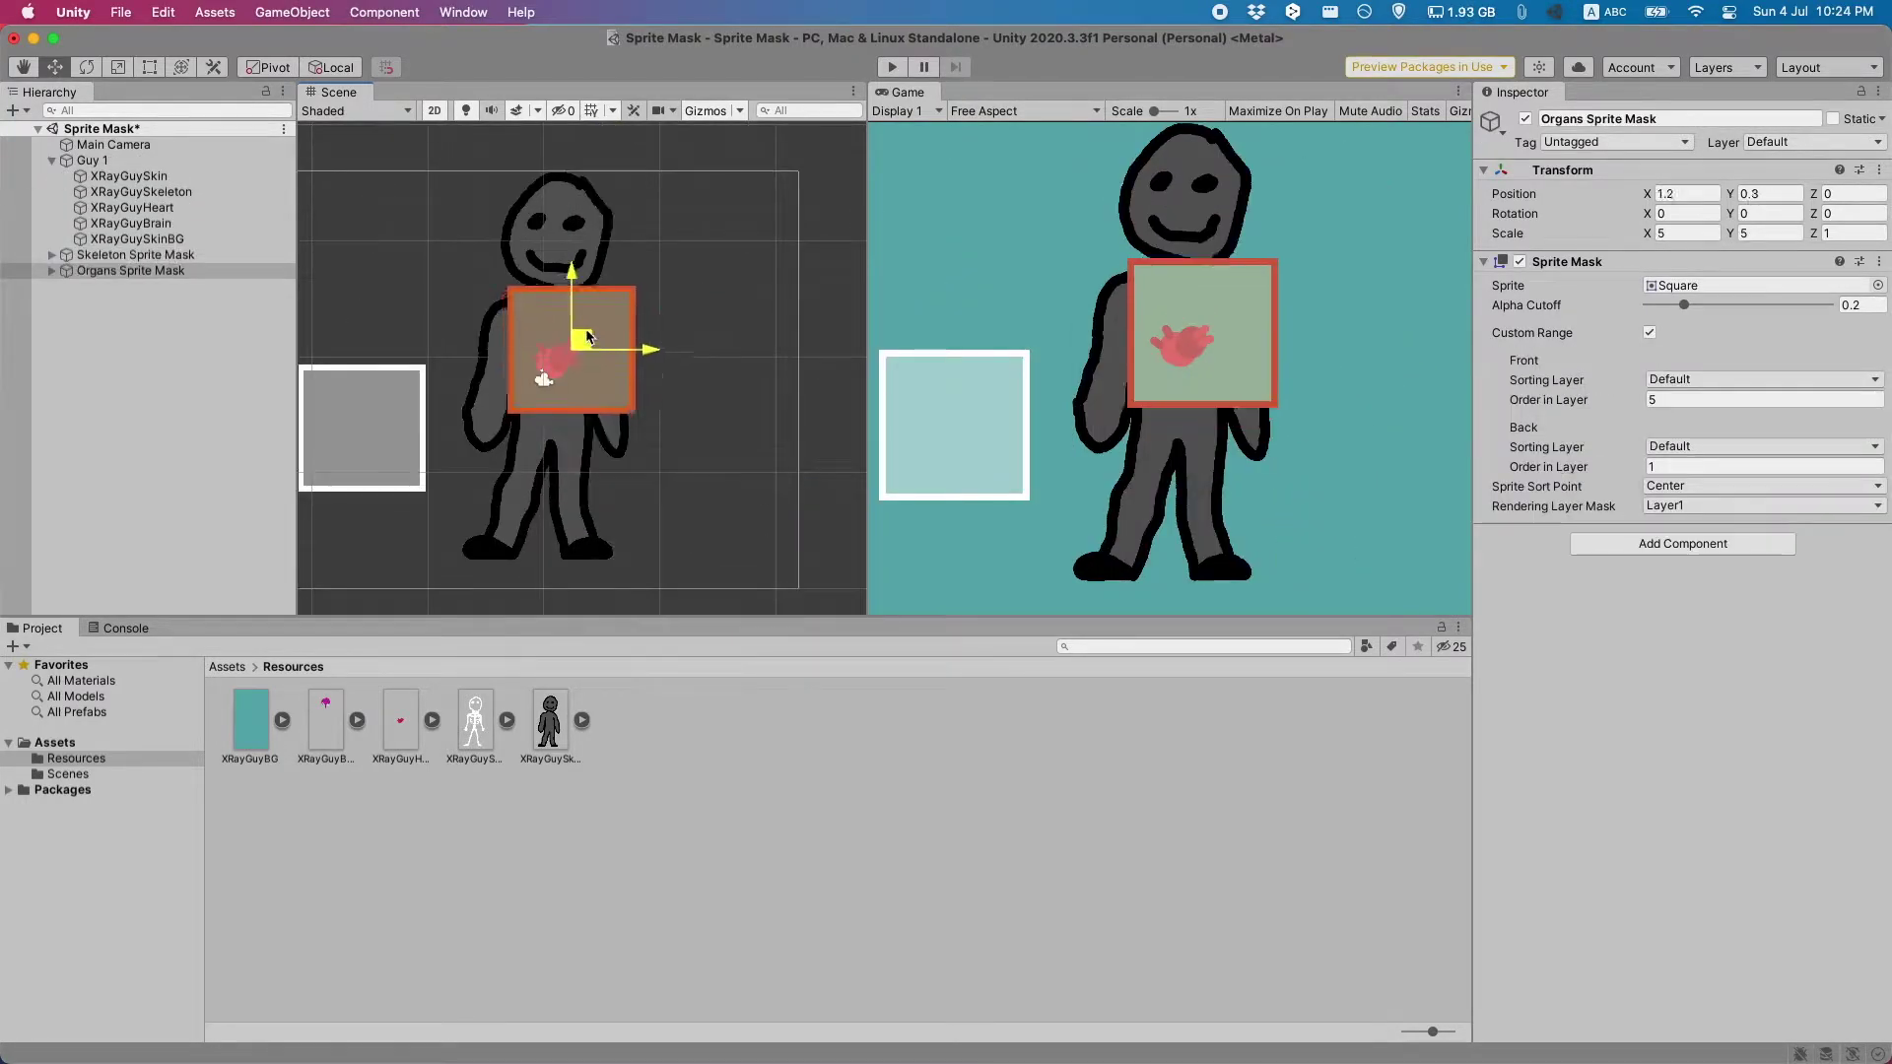
{"action": "left_click_drag", "start_coordinate": [566, 350], "coordinate": [684, 369]}
{"action": "left_click", "coordinate": [372, 391]}
{"action": "left_click_drag", "start_coordinate": [372, 391], "coordinate": [552, 356]}
{"action": "left_click", "coordinate": [676, 351]}
{"action": "left_click_drag", "start_coordinate": [676, 351], "coordinate": [551, 296]}
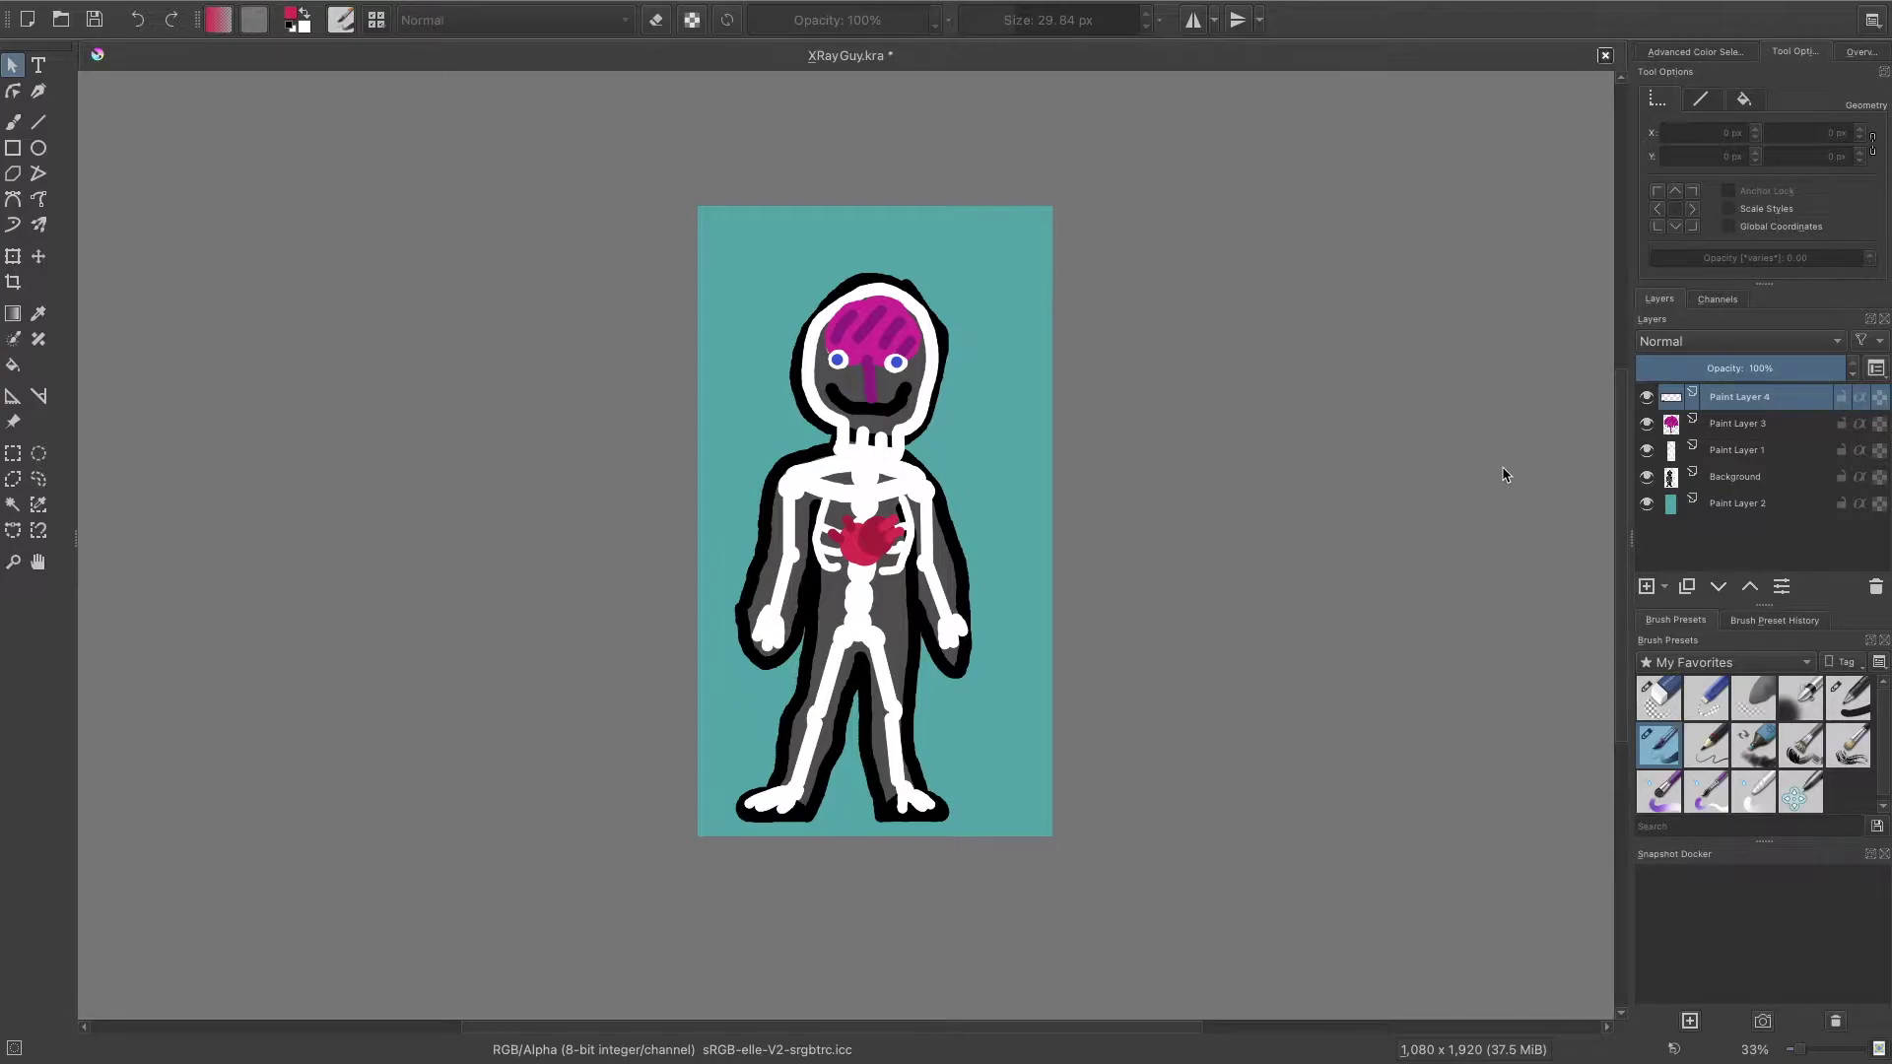
{"action": "left_click", "coordinate": [1646, 451]}
{"action": "left_click", "coordinate": [1646, 424]}
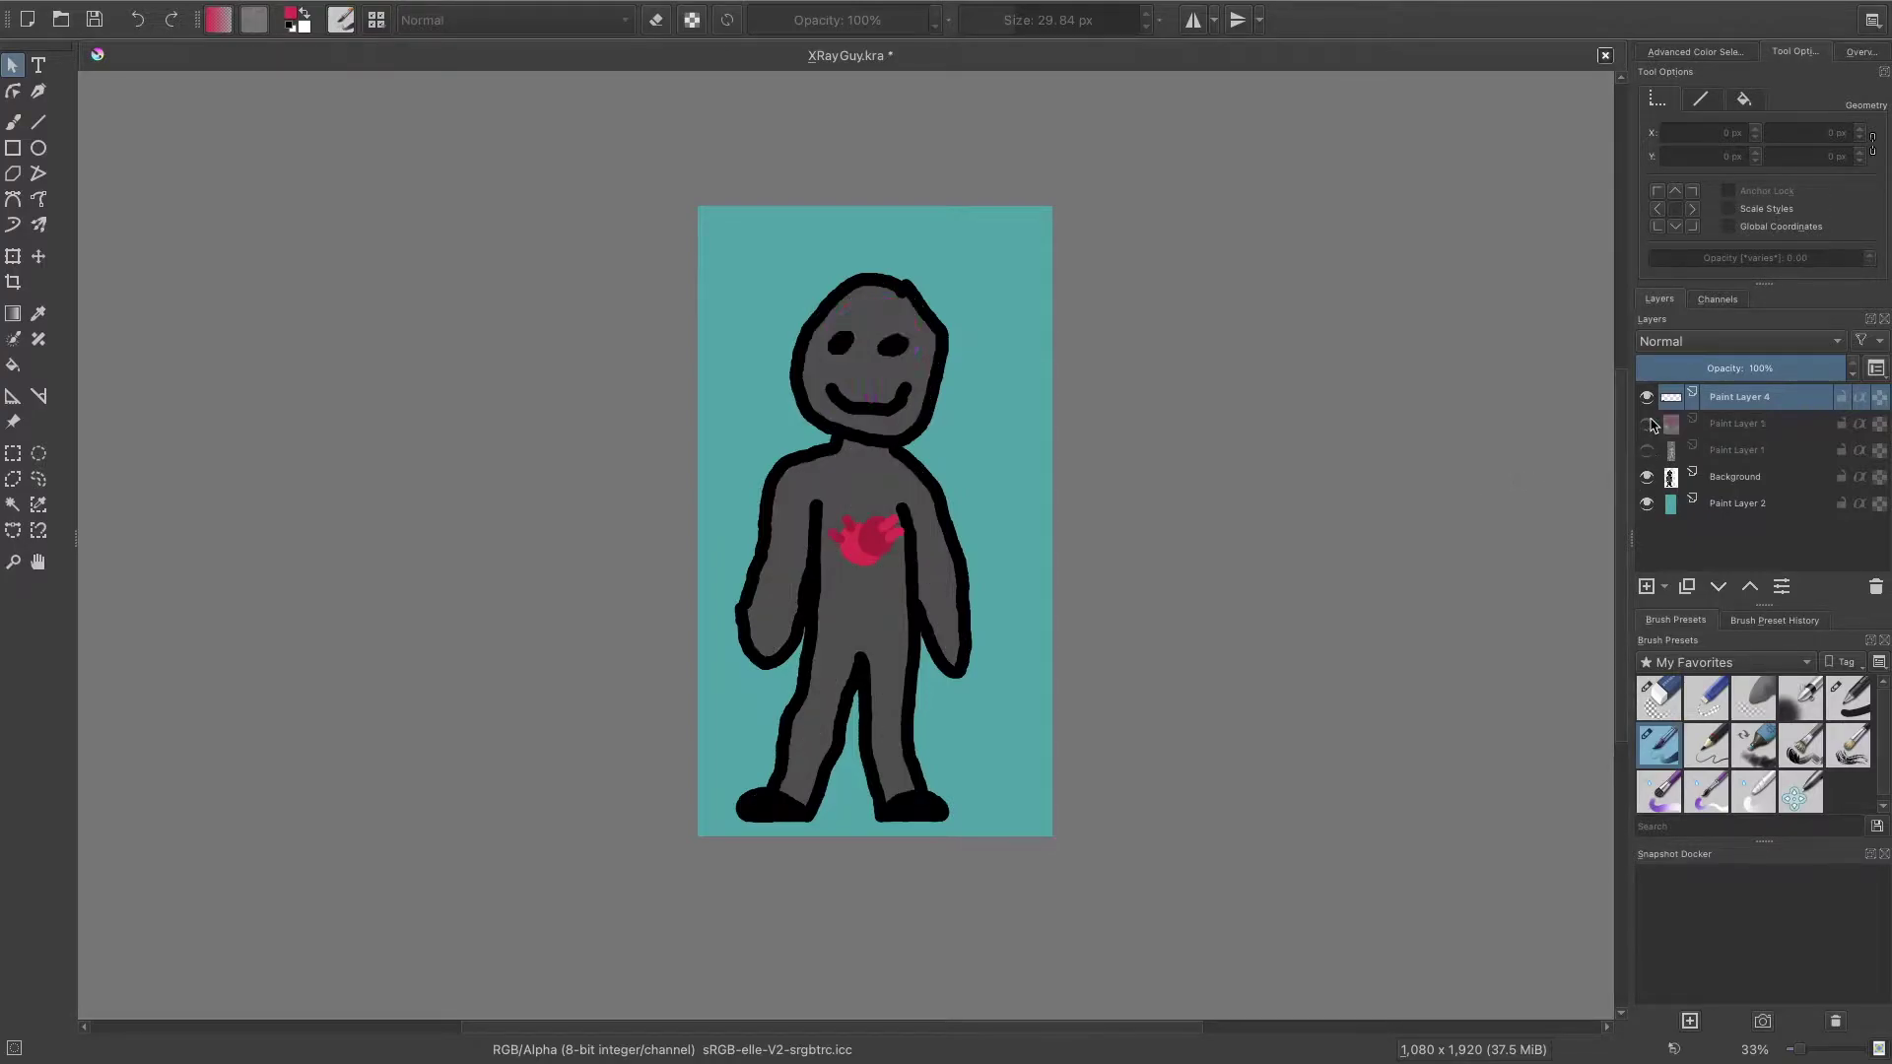
{"action": "left_click", "coordinate": [1647, 397]}
{"action": "left_click", "coordinate": [1647, 398]}
{"action": "left_click", "coordinate": [1647, 424]}
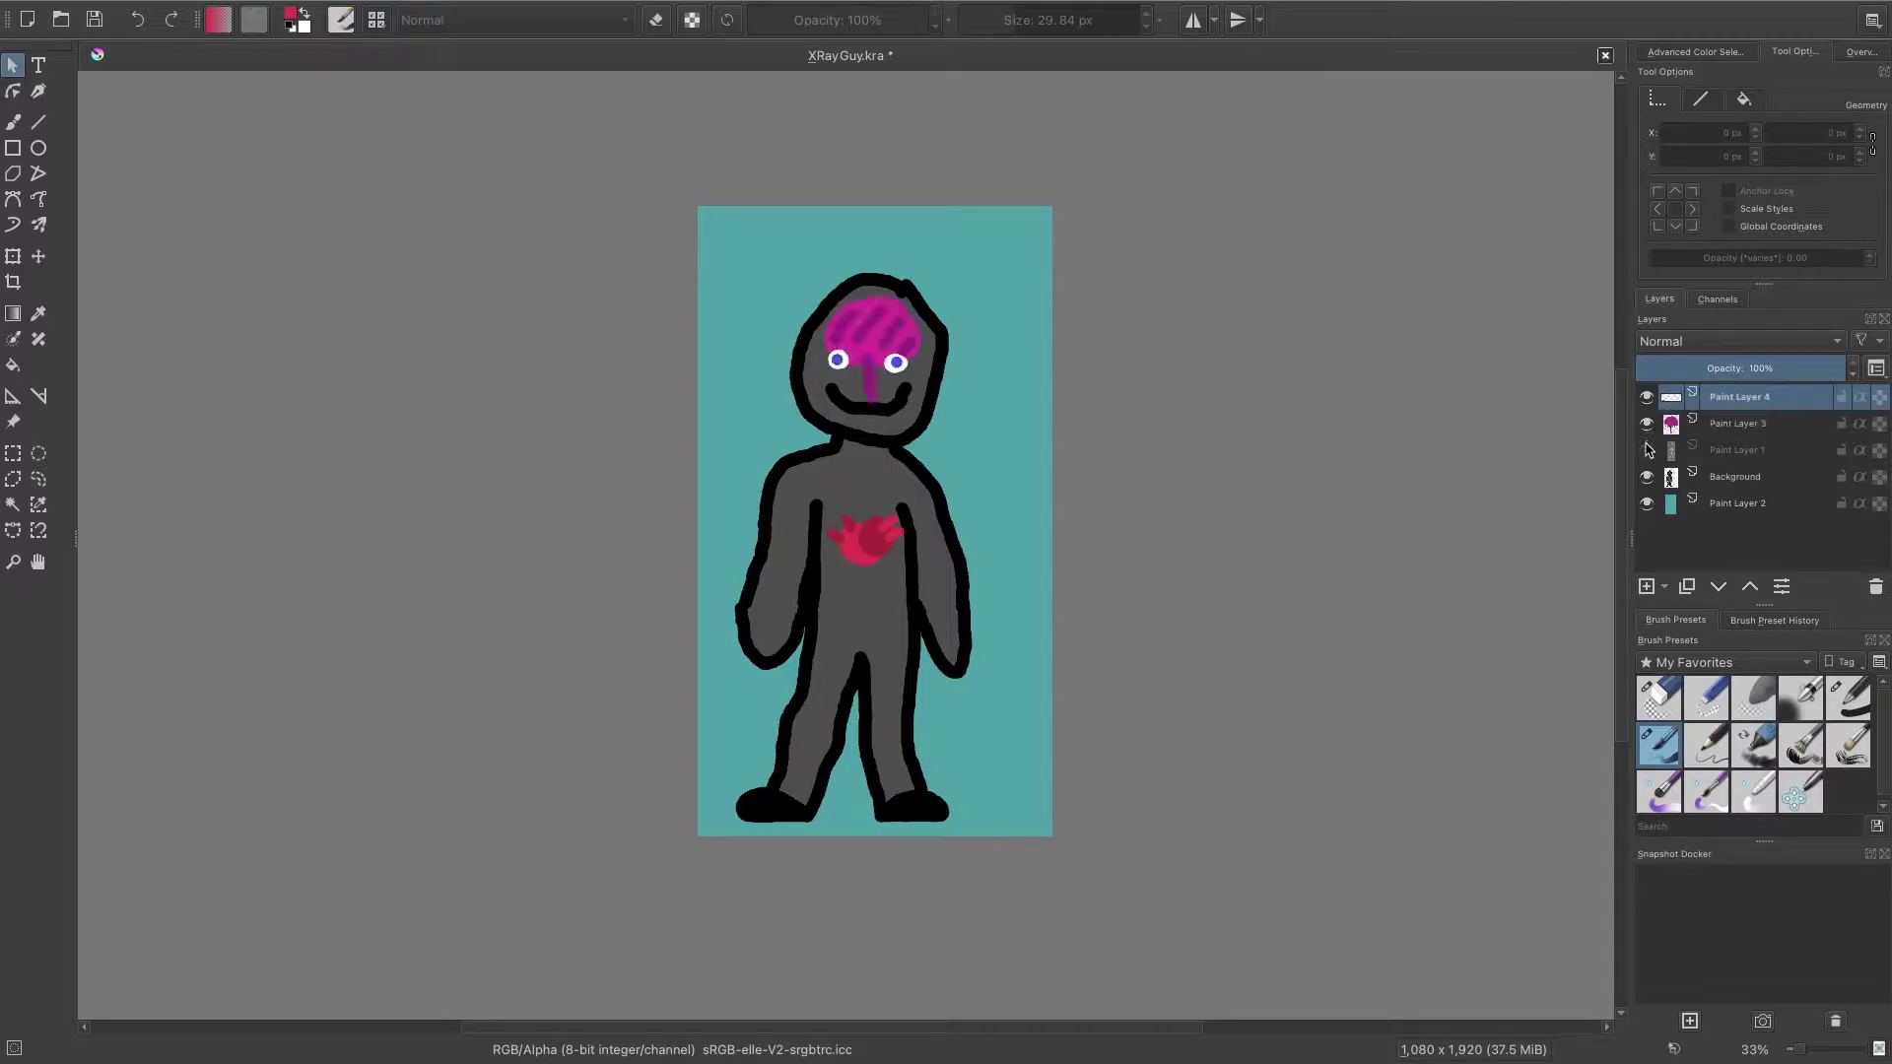
{"action": "left_click", "coordinate": [1647, 450]}
{"action": "left_click", "coordinate": [1647, 477]}
{"action": "left_click", "coordinate": [1647, 477]}
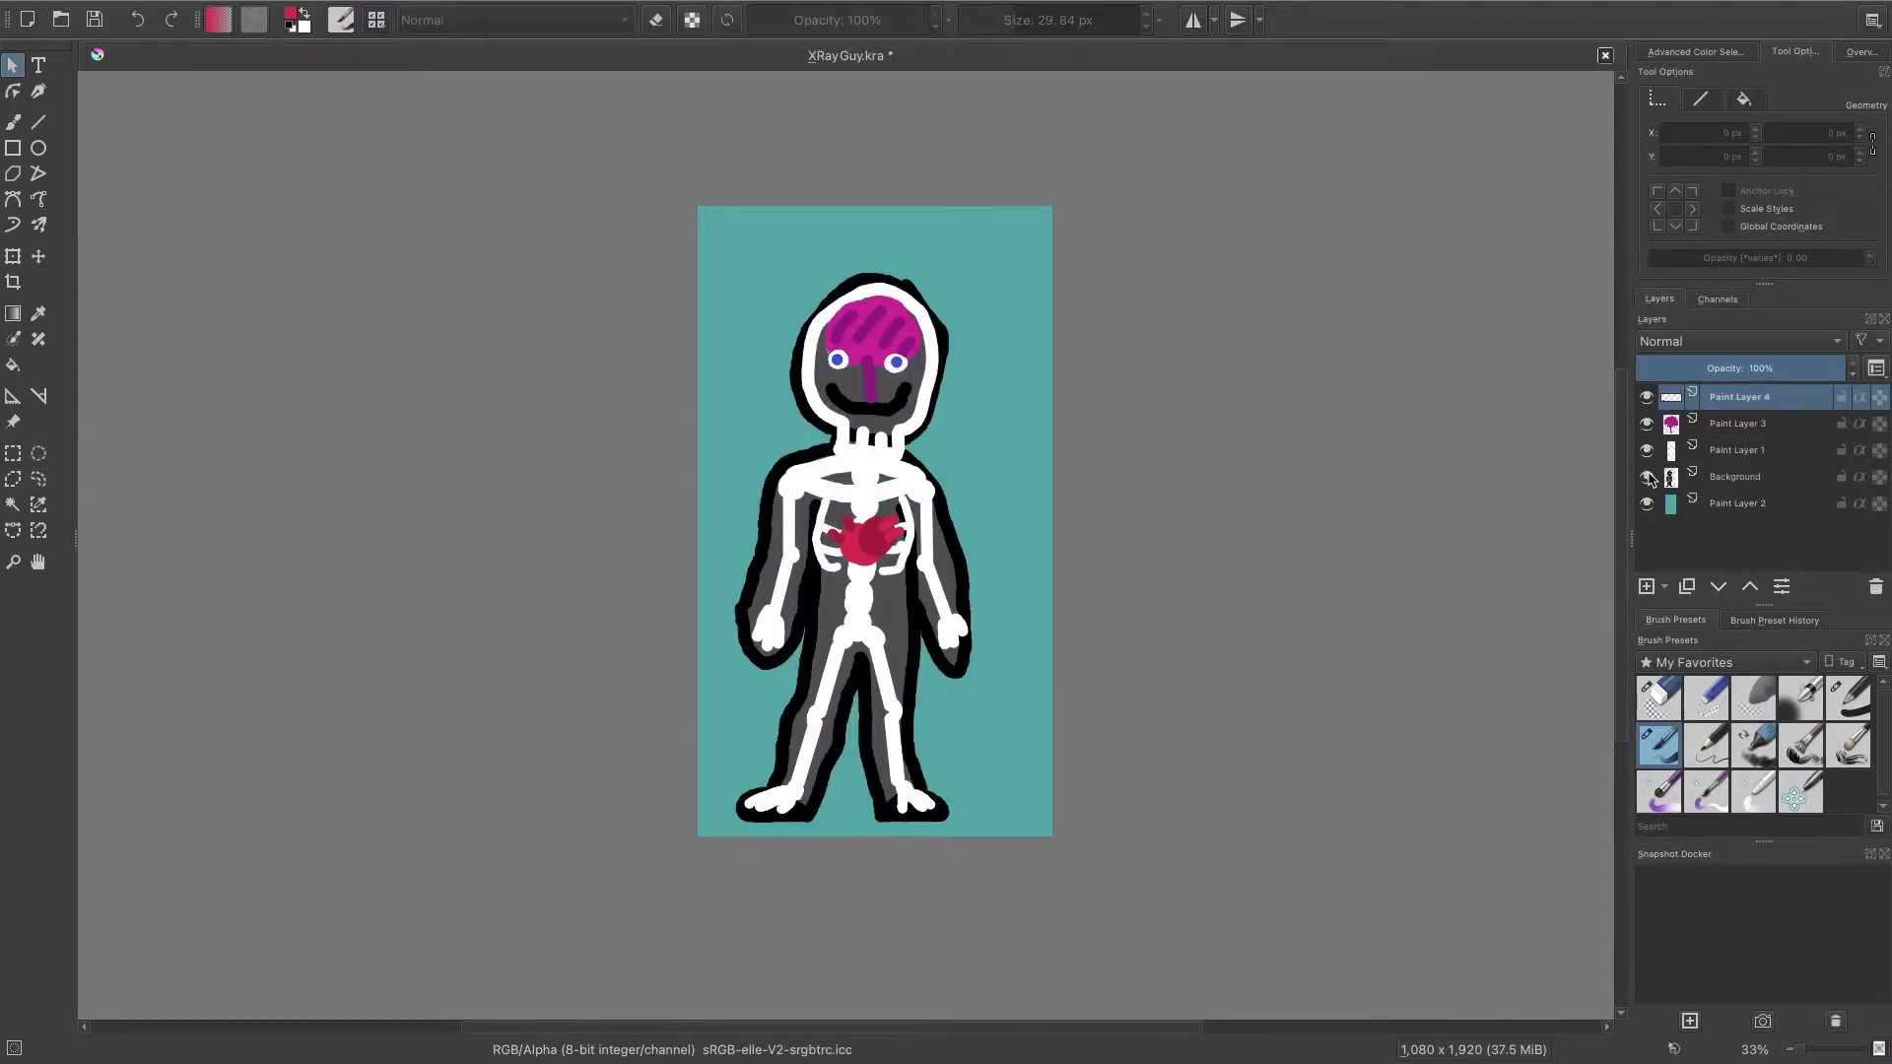
{"action": "mouse_move", "coordinate": [1647, 476]}
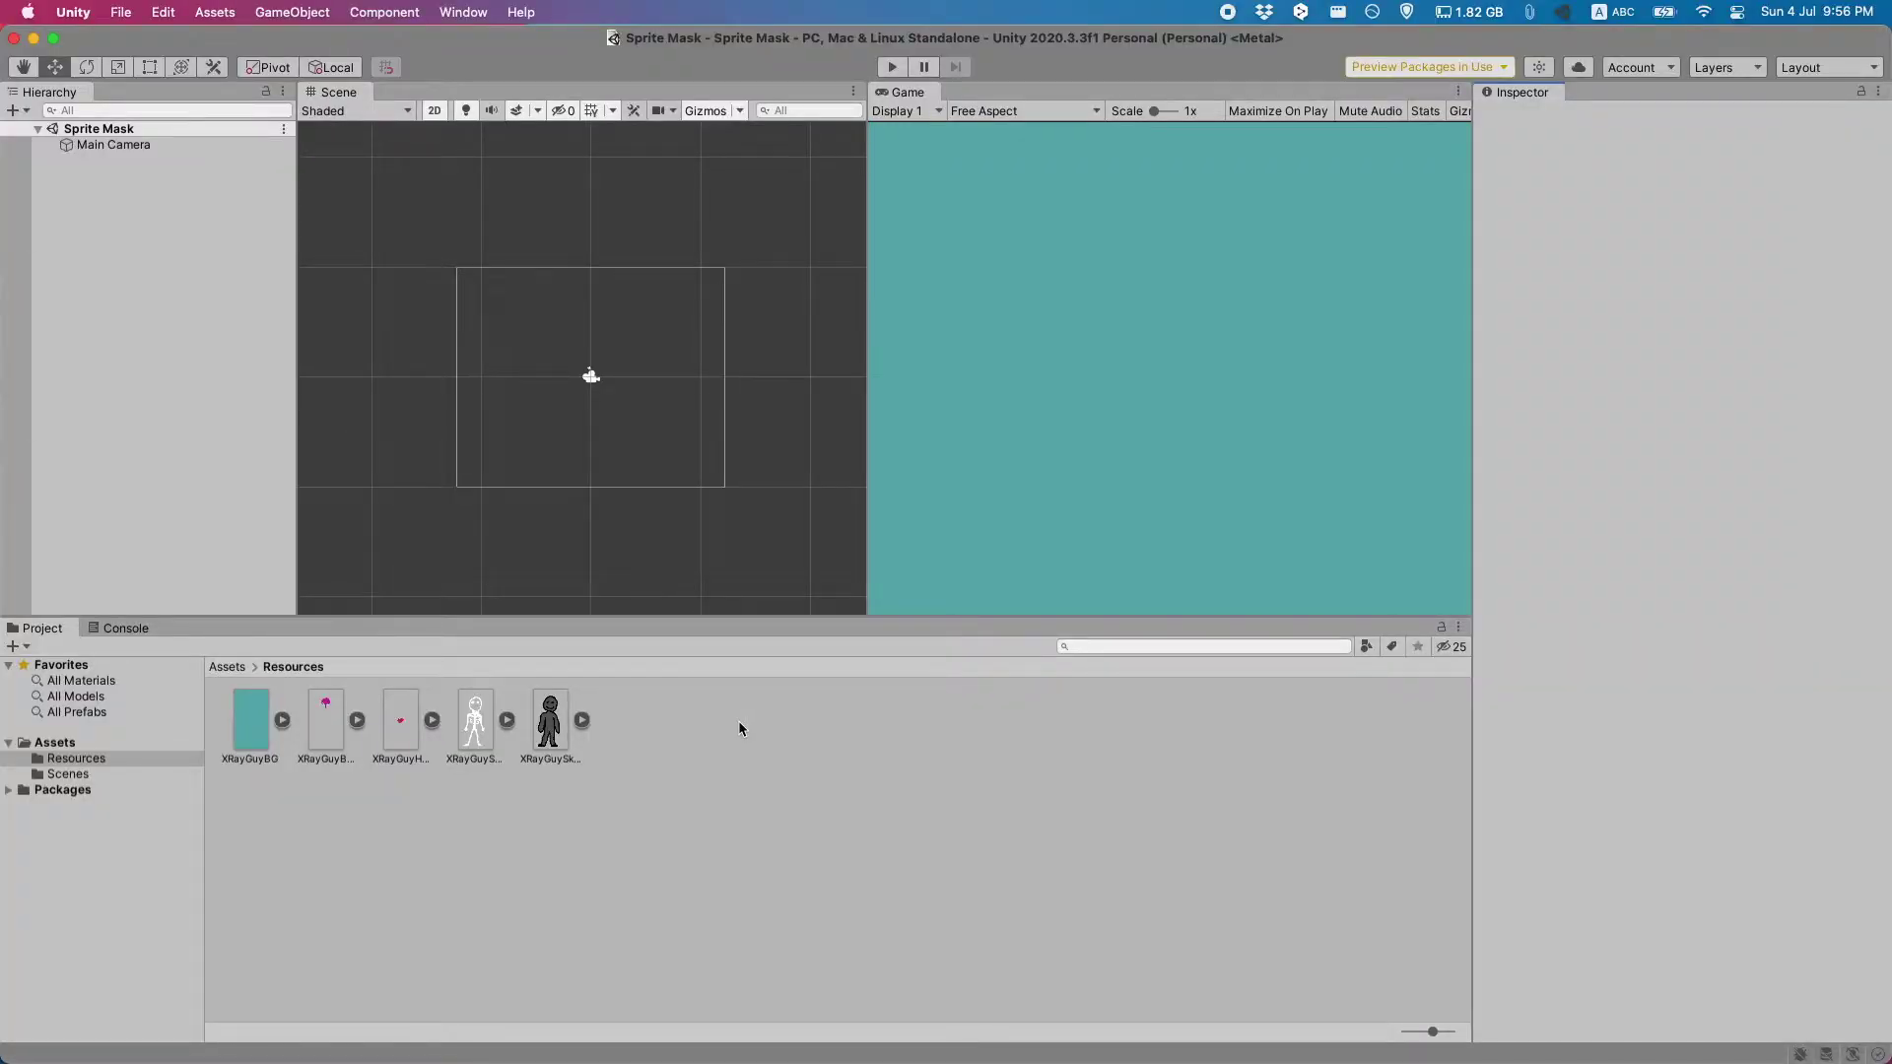
Step: Add the four XRayGuy sprites (skin, skeleton, heart, brain) to the Hierarchy and save the scene
{"action": "left_click", "coordinate": [549, 724]}
{"action": "left_click", "coordinate": [331, 718], "text": "shift"}
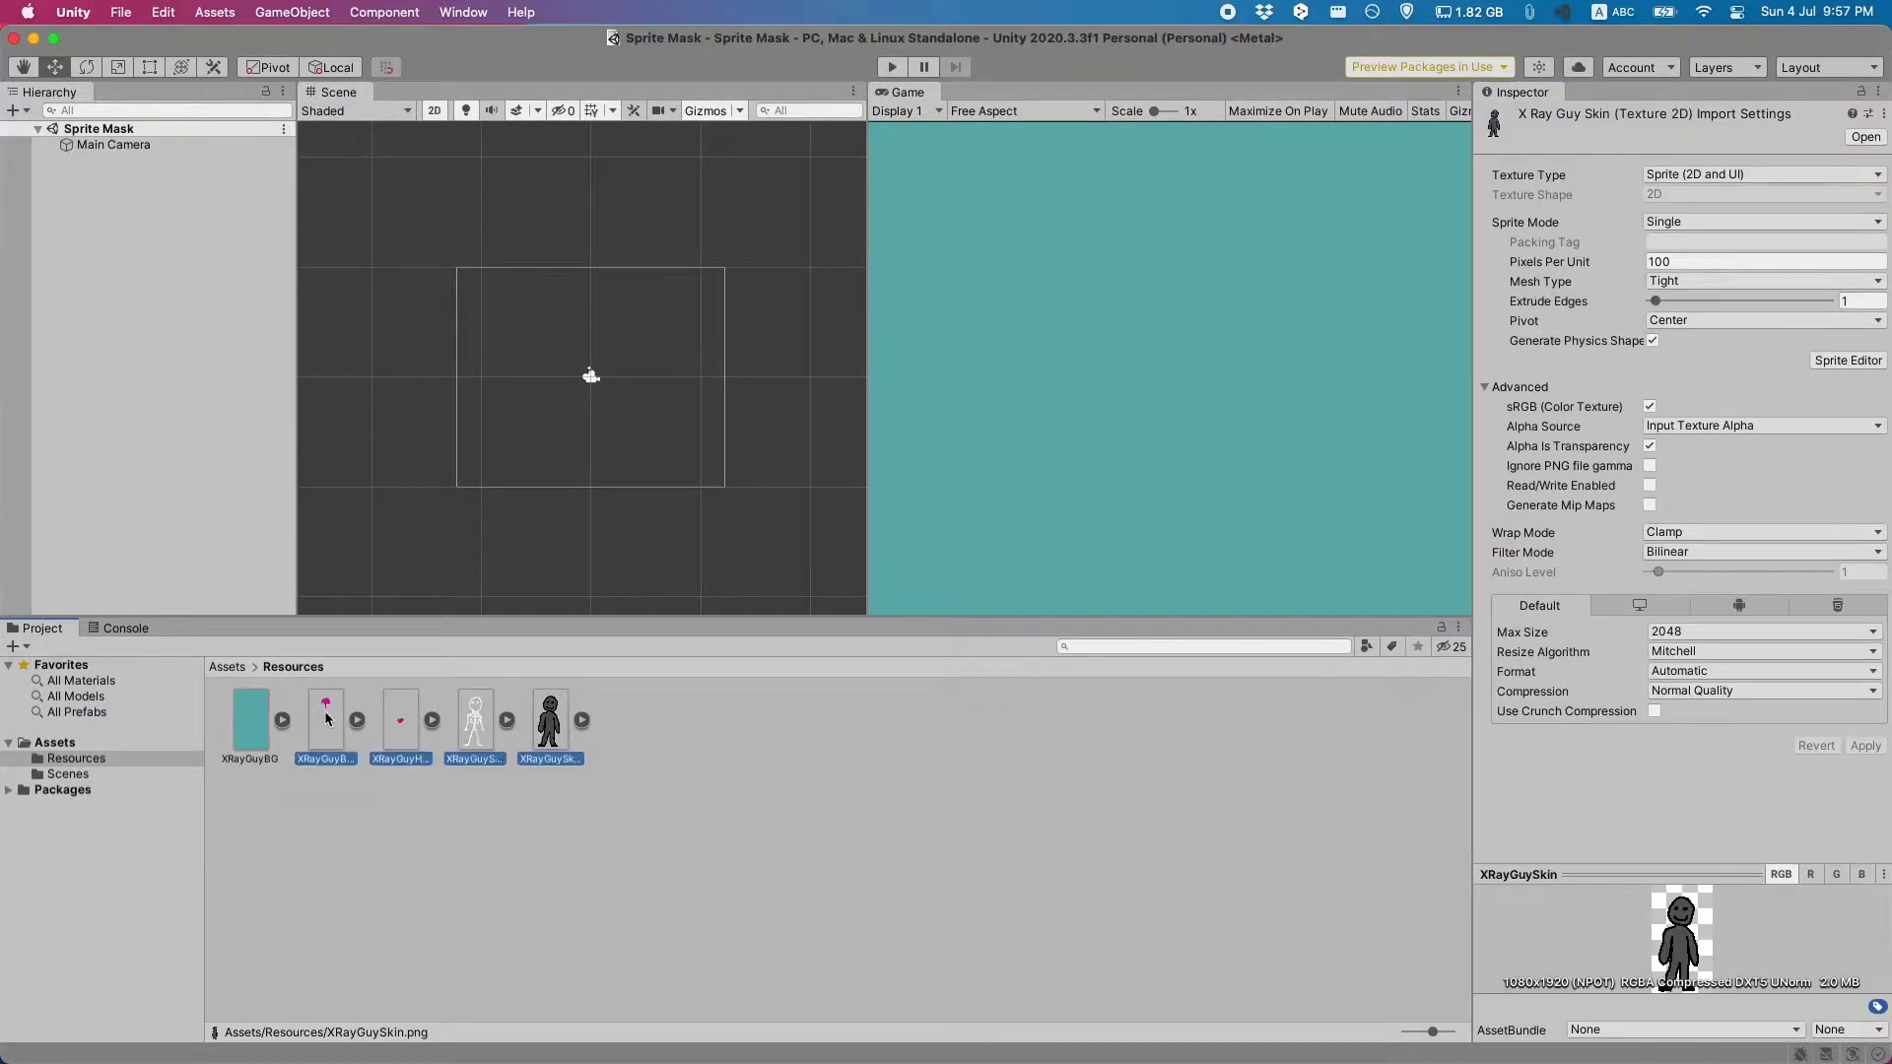
{"action": "left_click", "coordinate": [668, 725]}
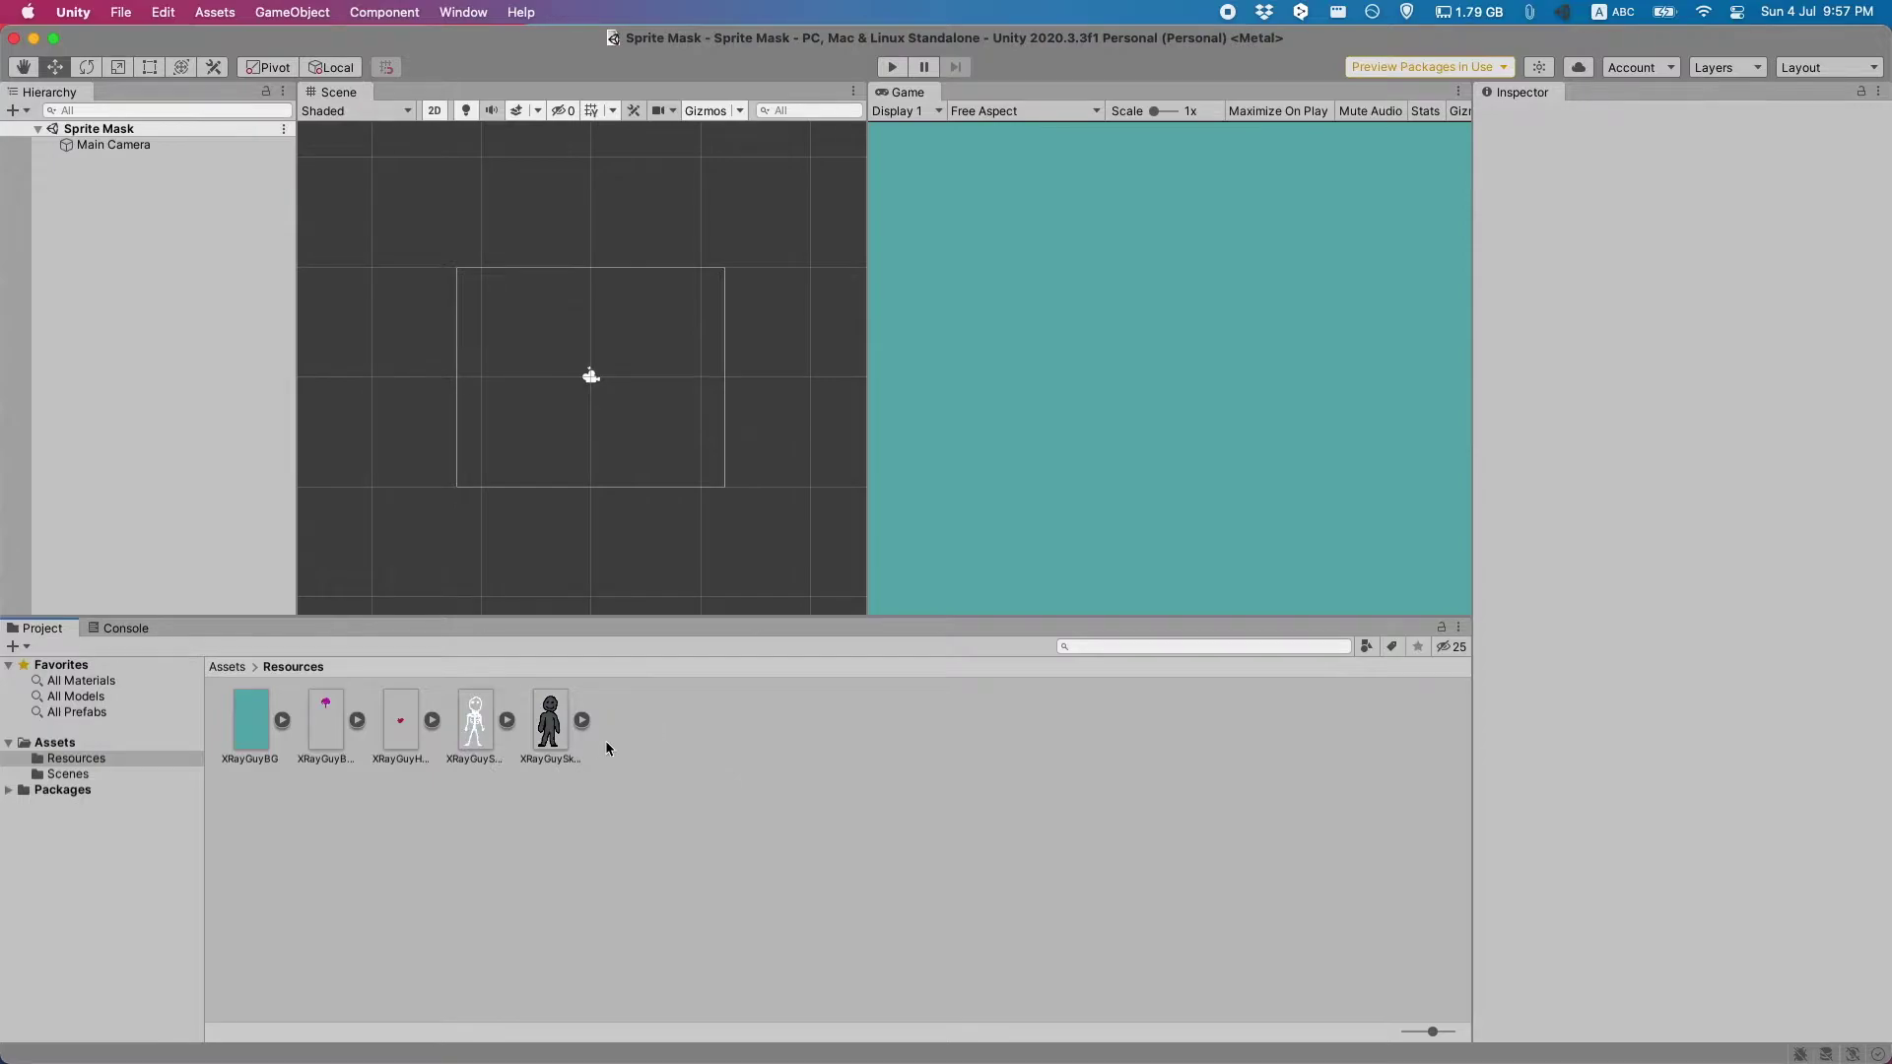
{"action": "left_click", "coordinate": [562, 741]}
{"action": "left_click_drag", "start_coordinate": [562, 741], "coordinate": [188, 424]}
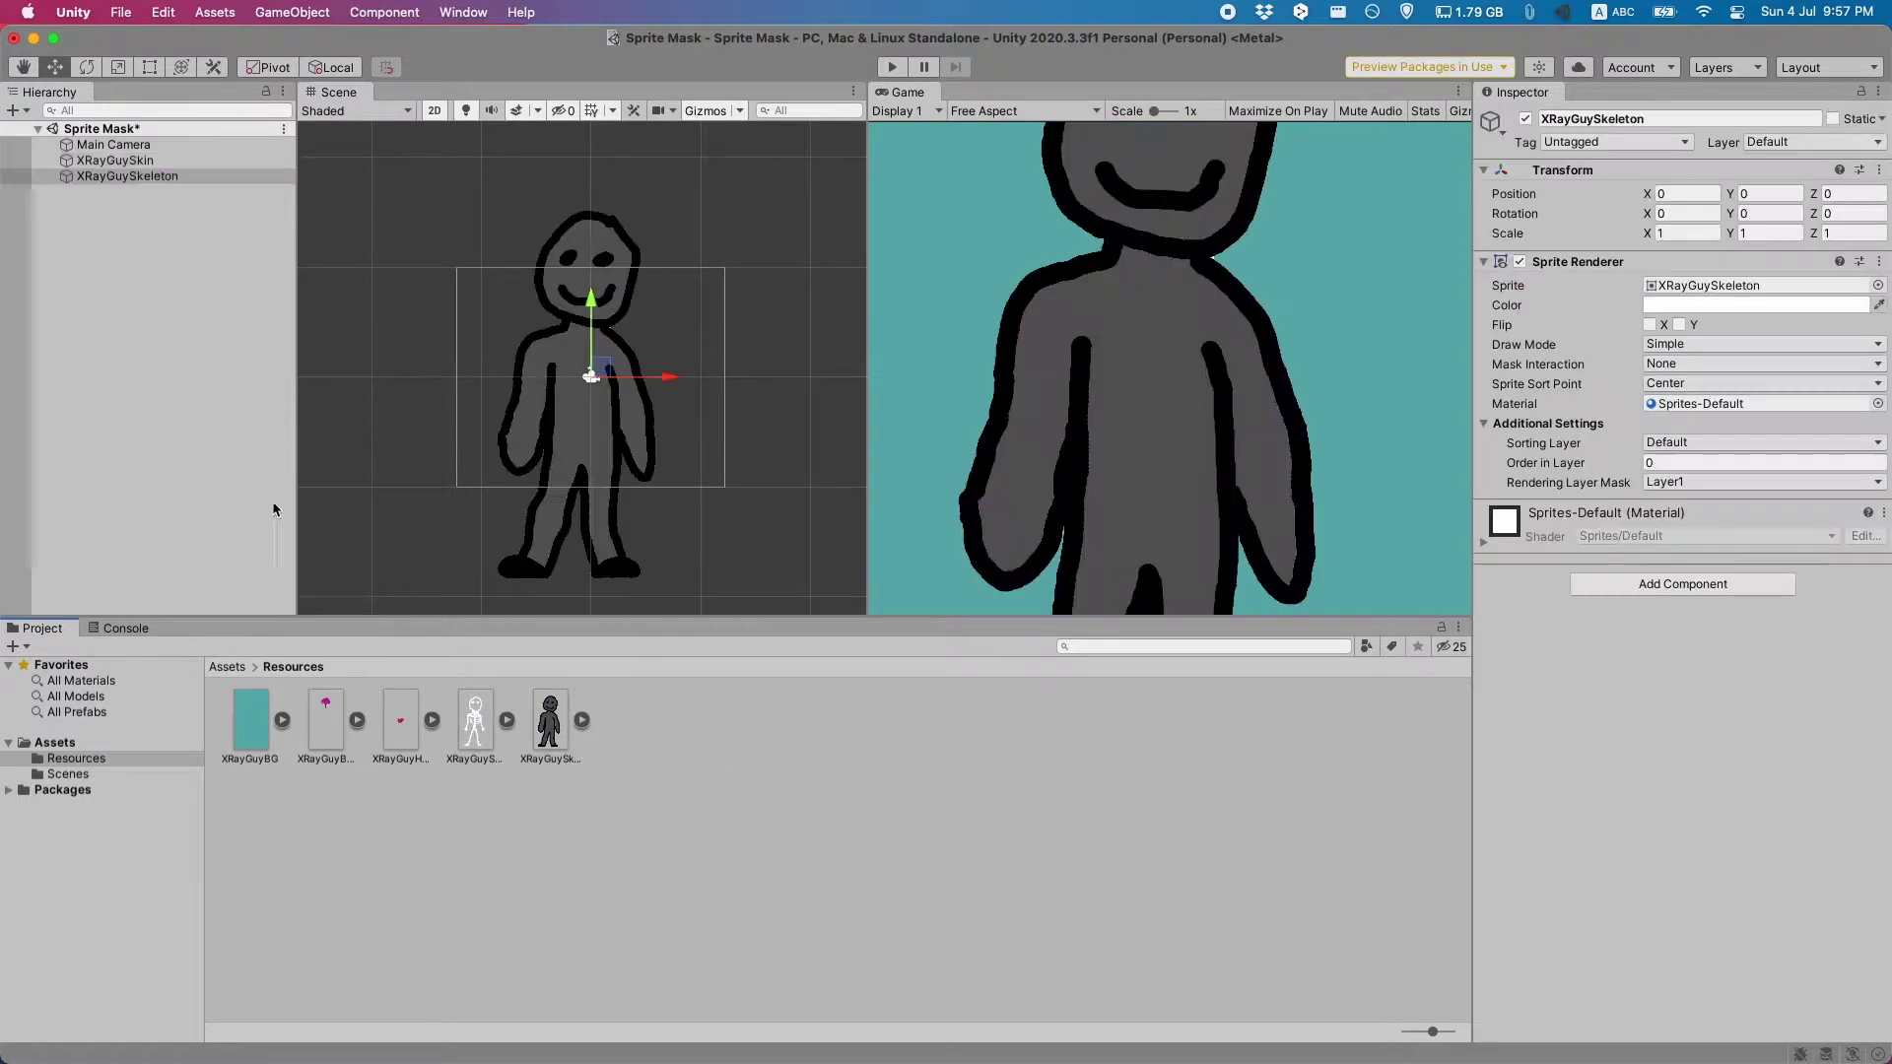
{"action": "key", "text": "super+s"}
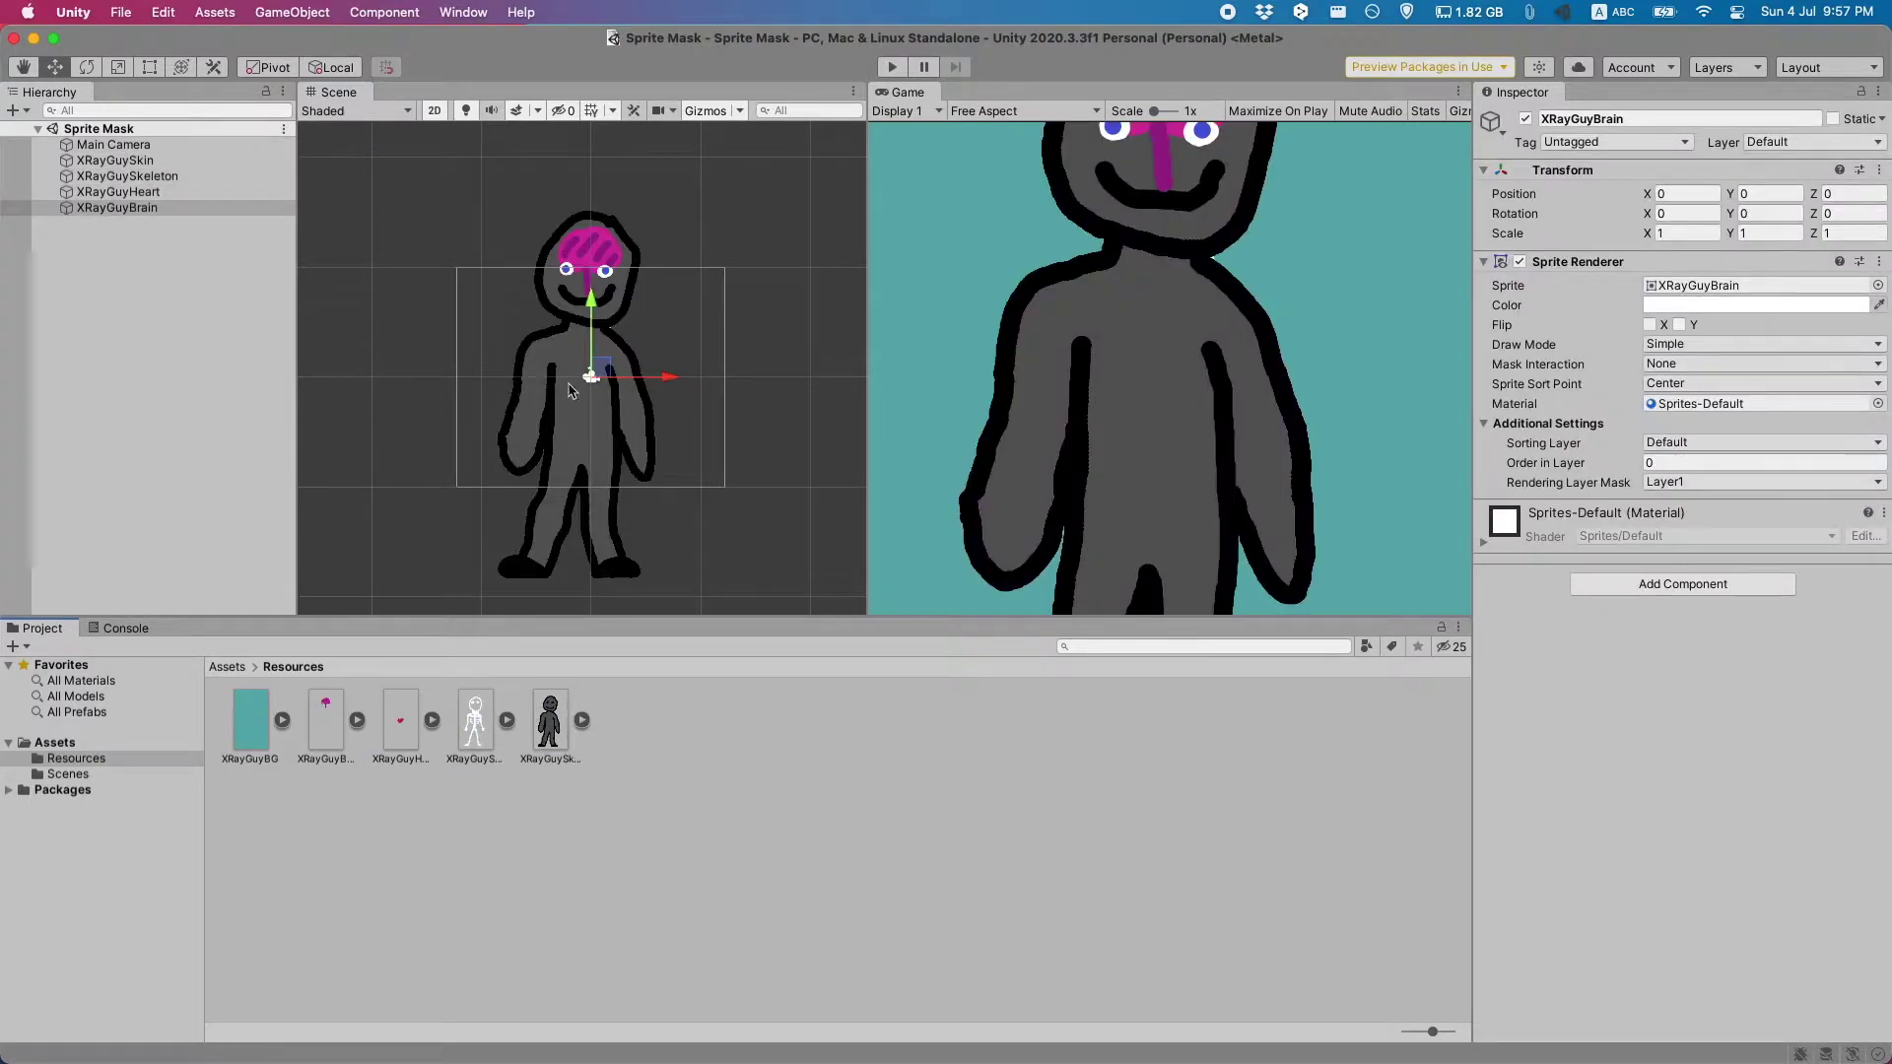
Step: Shift XRayGuySkin right to about X 6.04, revealing the skeleton, heart and brain
{"action": "left_click_drag", "start_coordinate": [642, 377], "coordinate": [730, 381]}
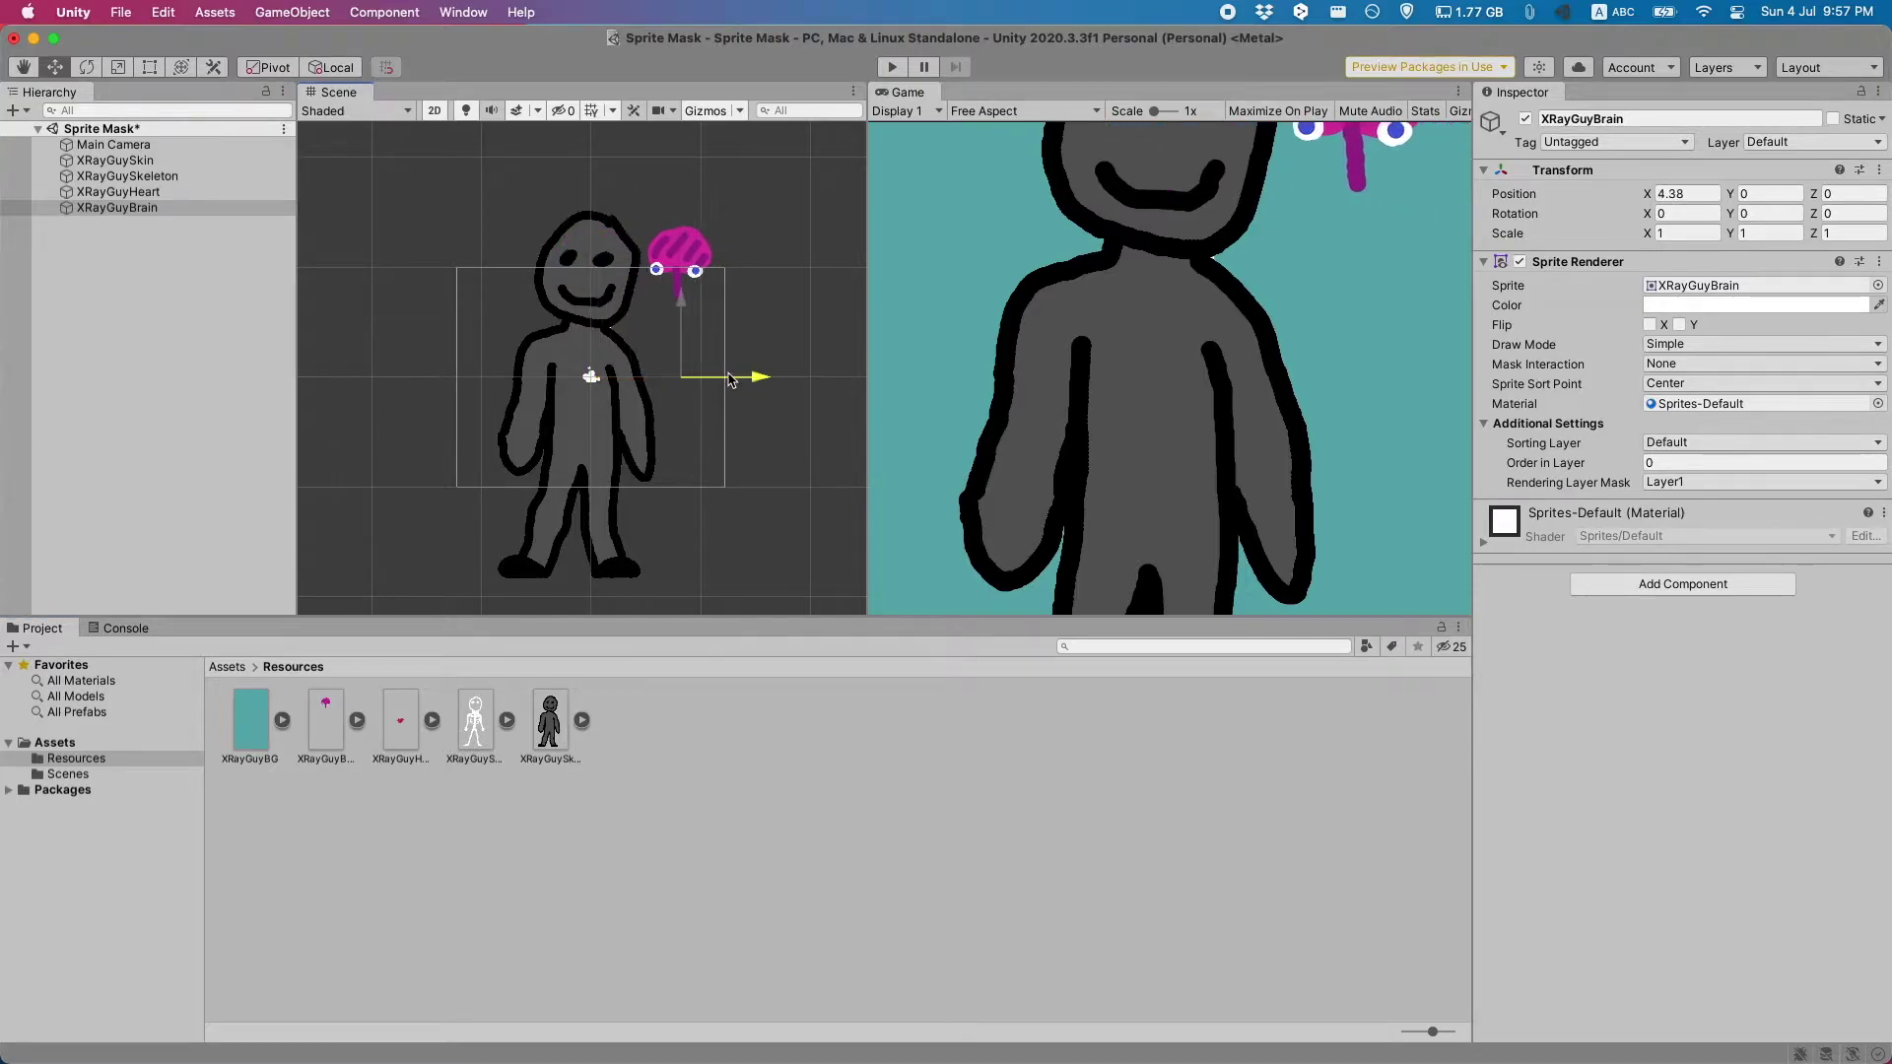
{"action": "key", "text": "super+z"}
{"action": "key", "text": "super+z"}
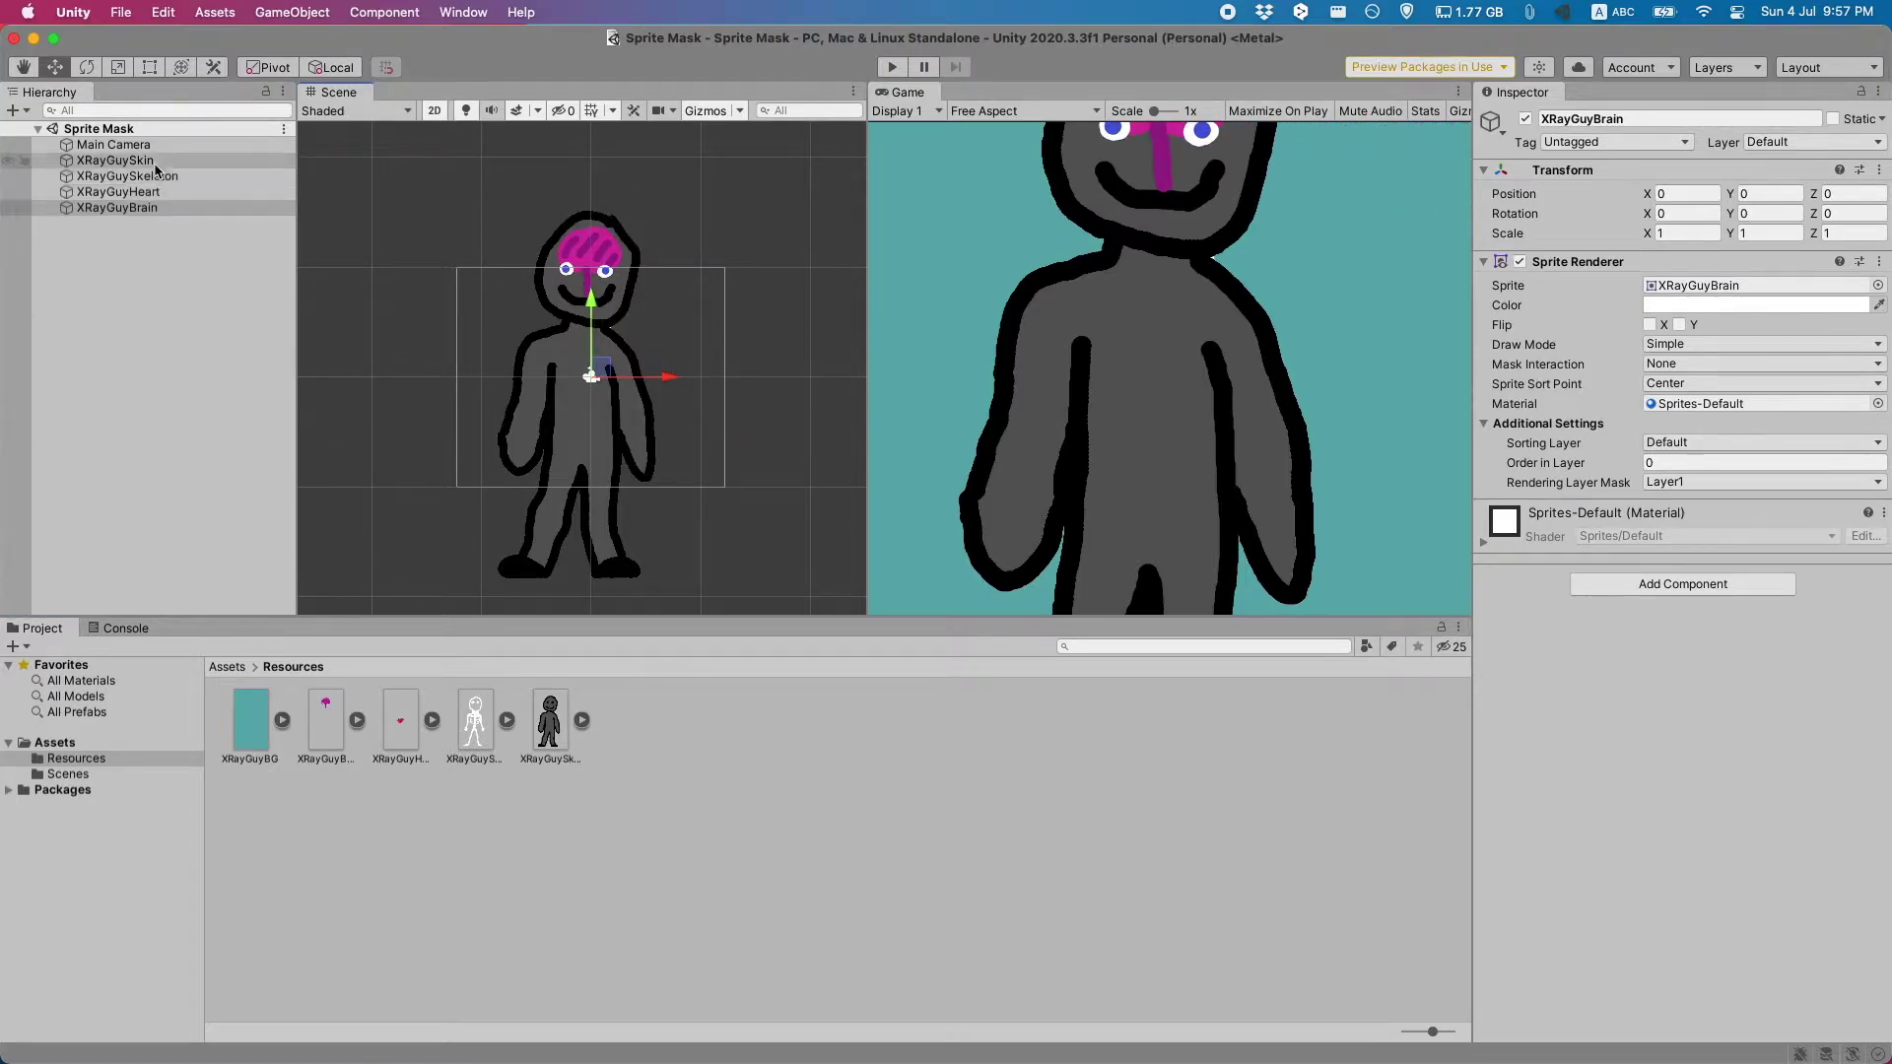
{"action": "left_click", "coordinate": [155, 162]}
{"action": "left_click_drag", "start_coordinate": [658, 384], "coordinate": [791, 386]}
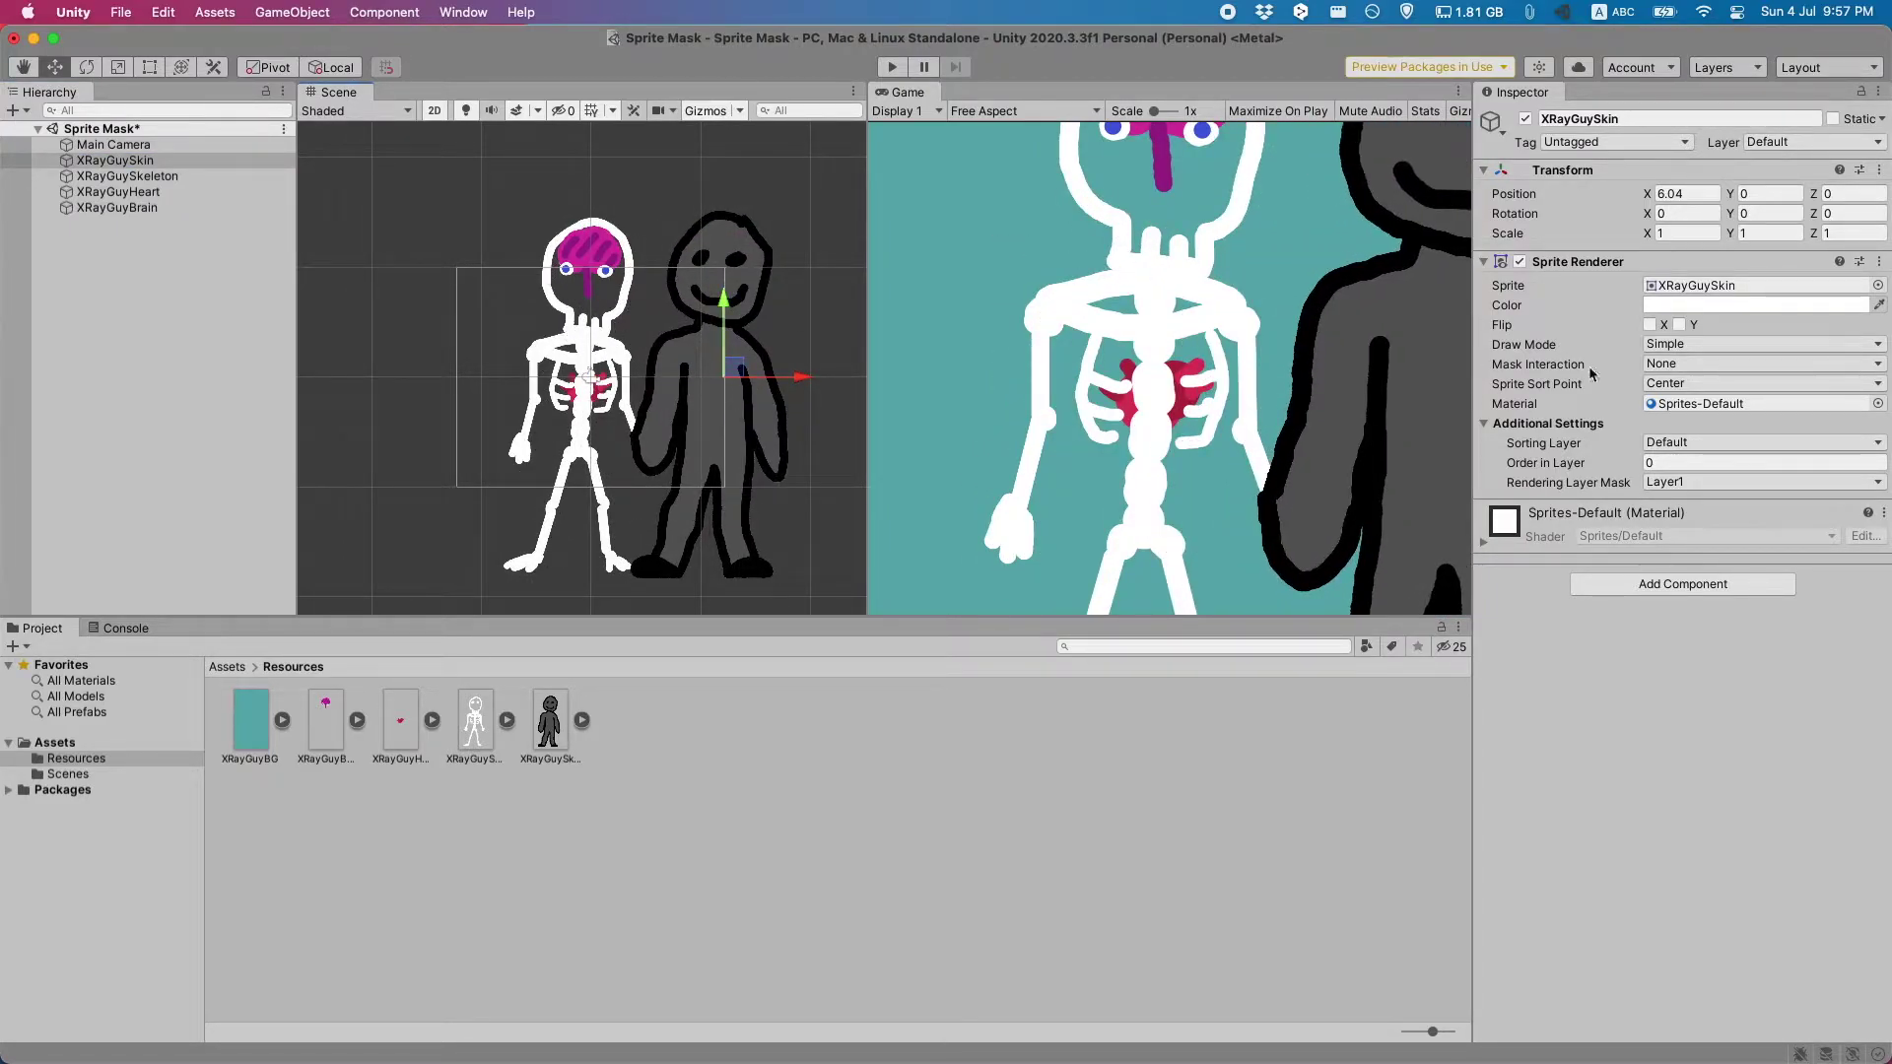
{"action": "left_click", "coordinate": [1677, 464]}
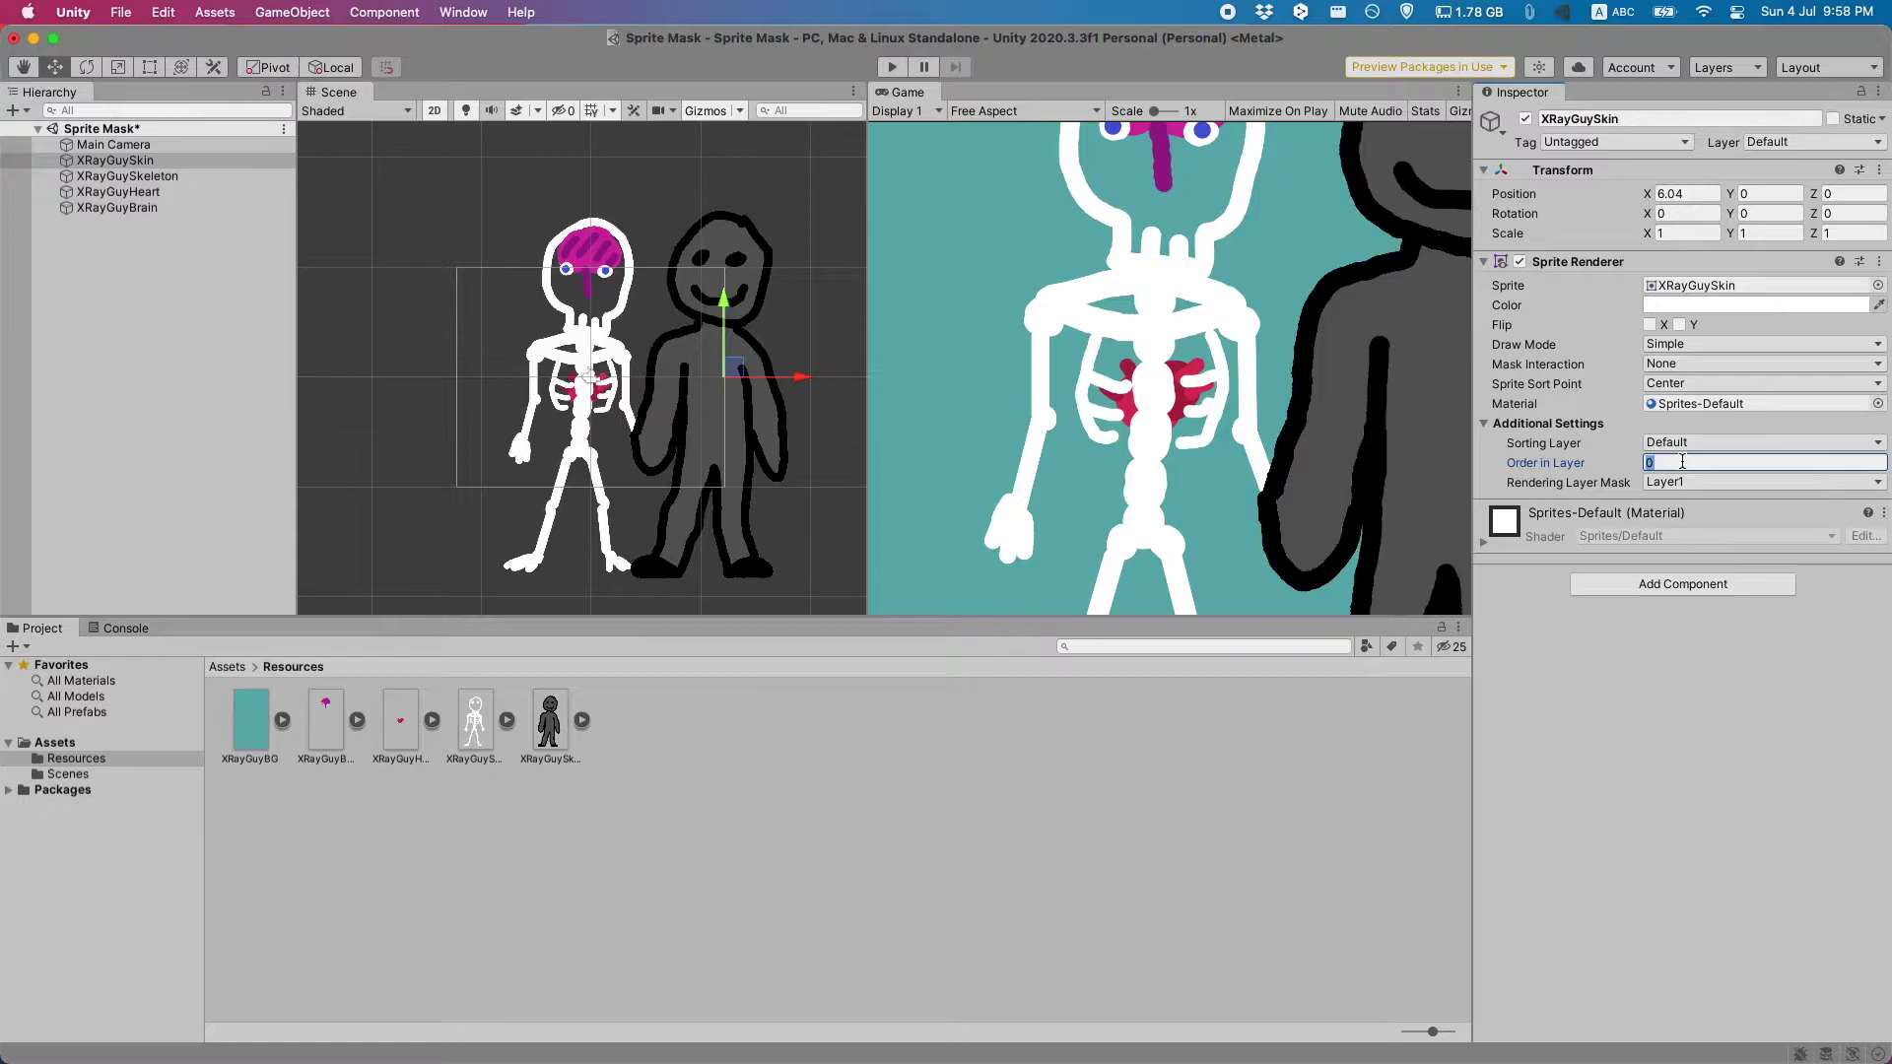
Step: Set Order in Layer to 2 on XRayGuySkin and 1 on XRayGuySkeleton, leaving Heart and Brain at 0
{"action": "type", "text": "2"}
{"action": "left_click", "coordinate": [181, 176]}
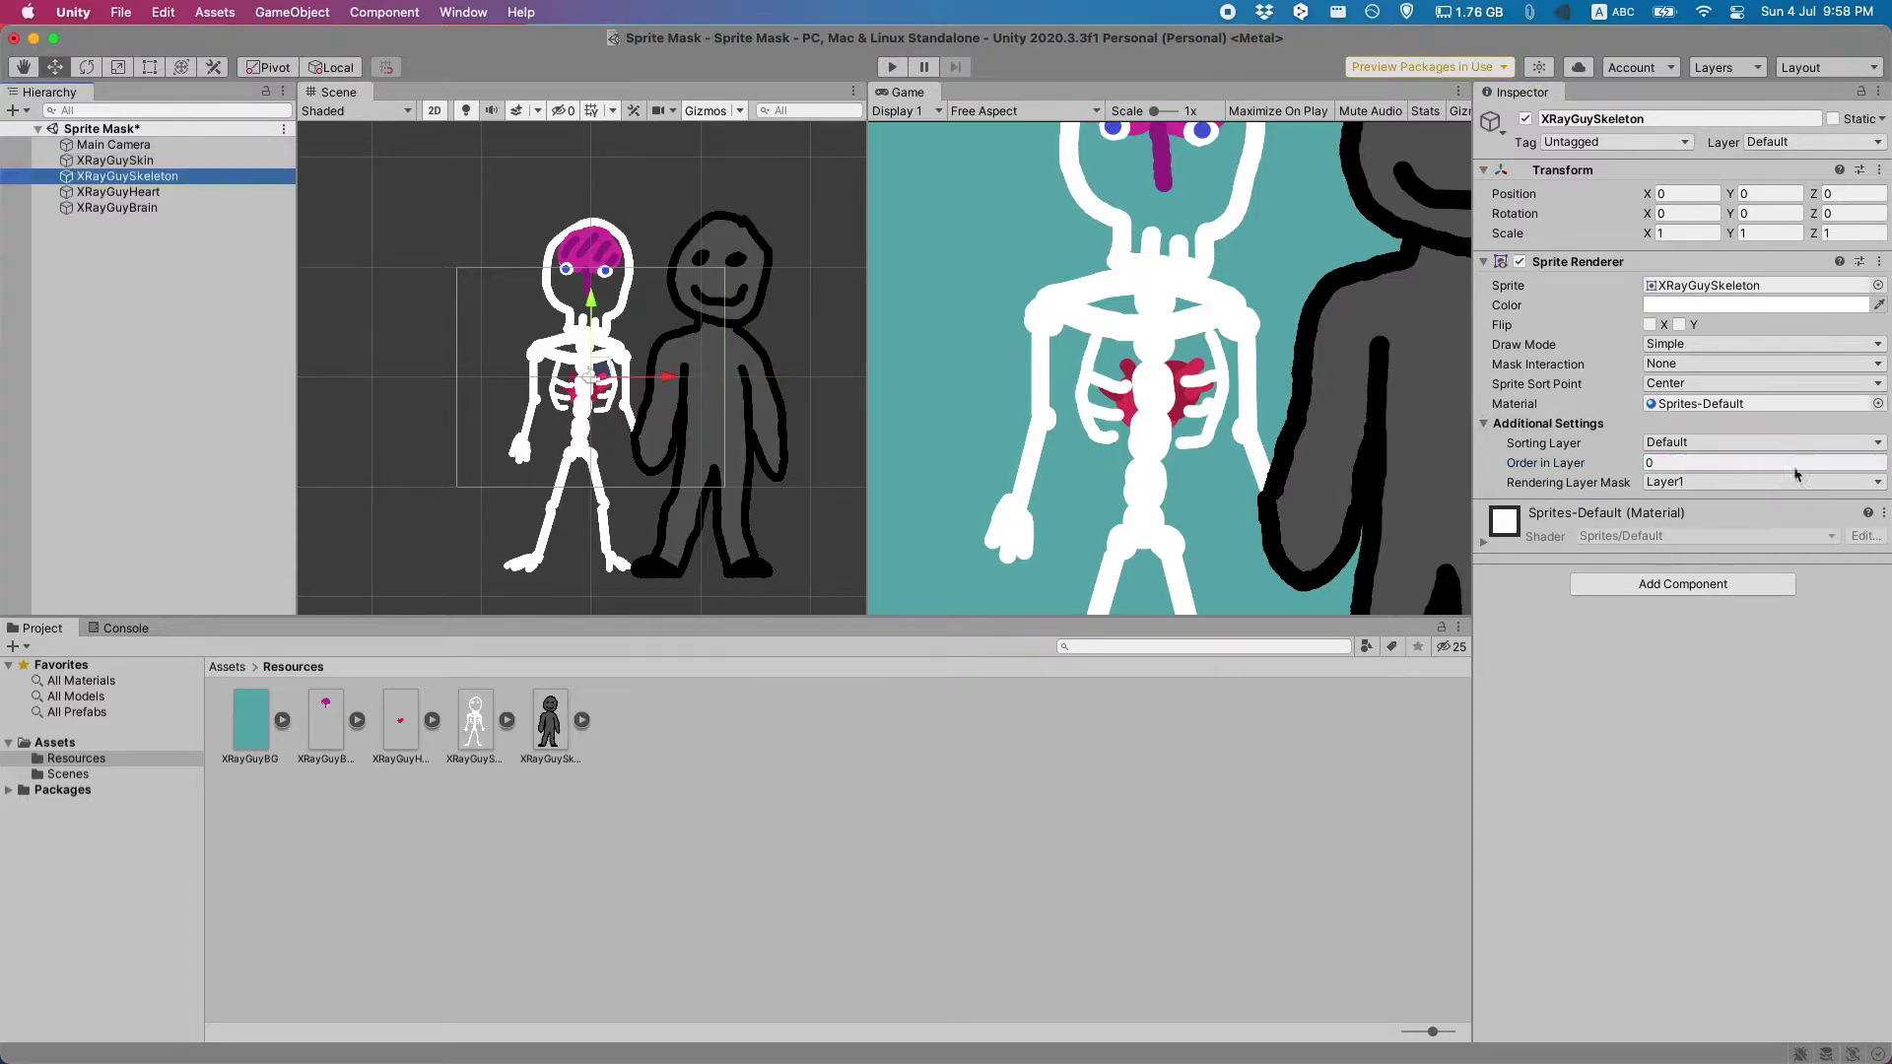
{"action": "left_click", "coordinate": [1667, 462]}
{"action": "type", "text": "1"}
{"action": "left_click", "coordinate": [119, 191]}
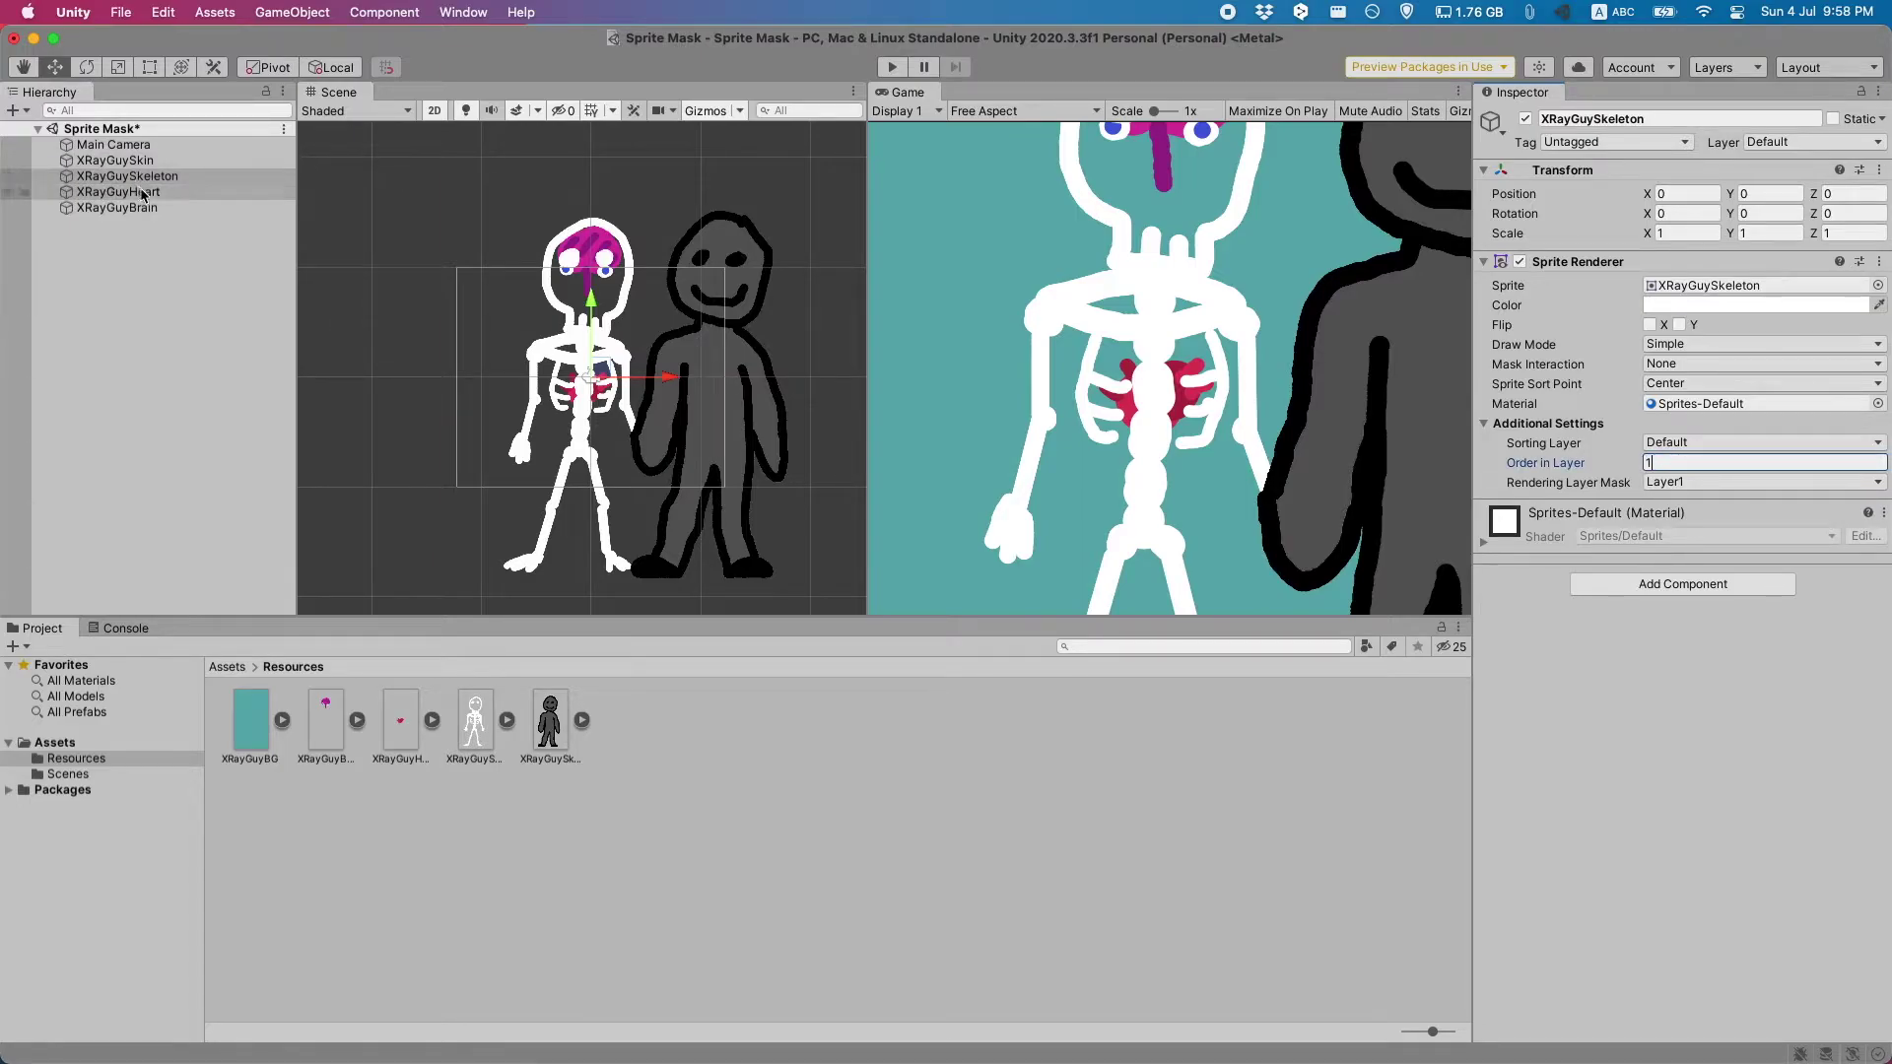
{"action": "left_click", "coordinate": [116, 207], "text": "shift"}
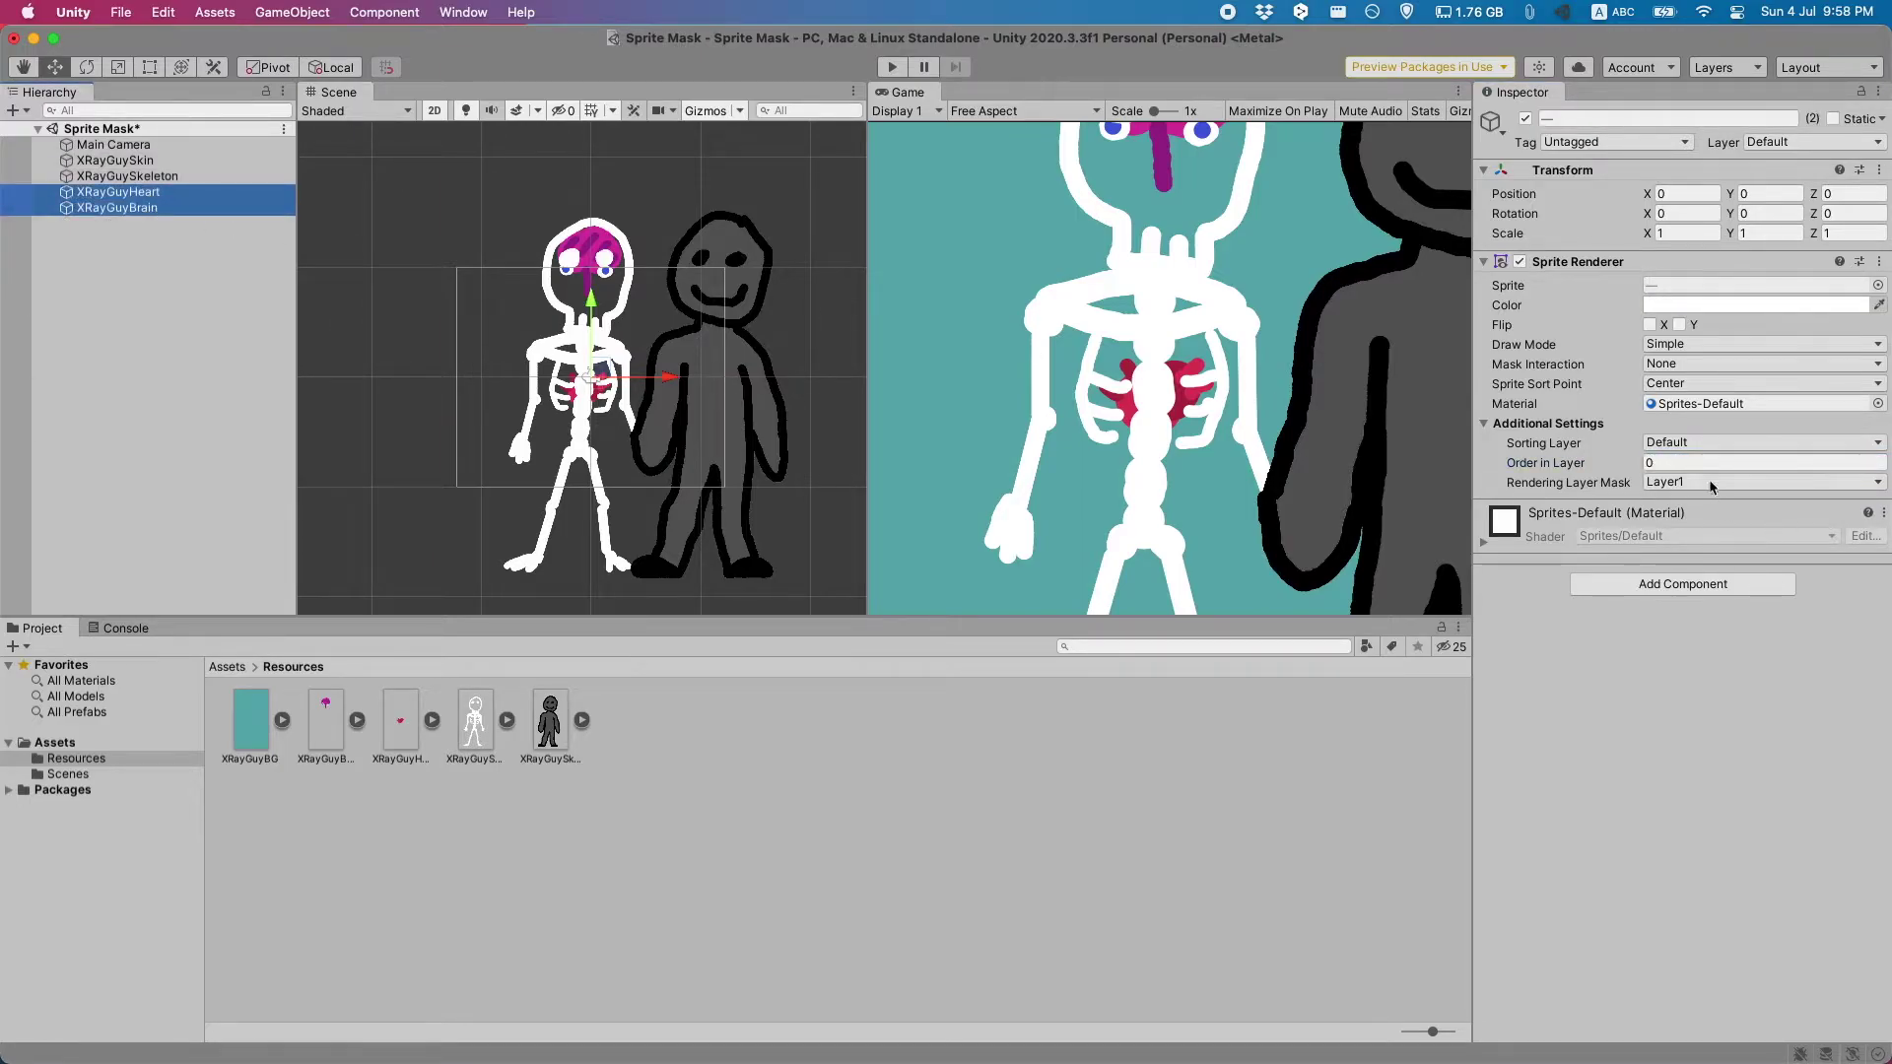
{"action": "left_click", "coordinate": [729, 414]}
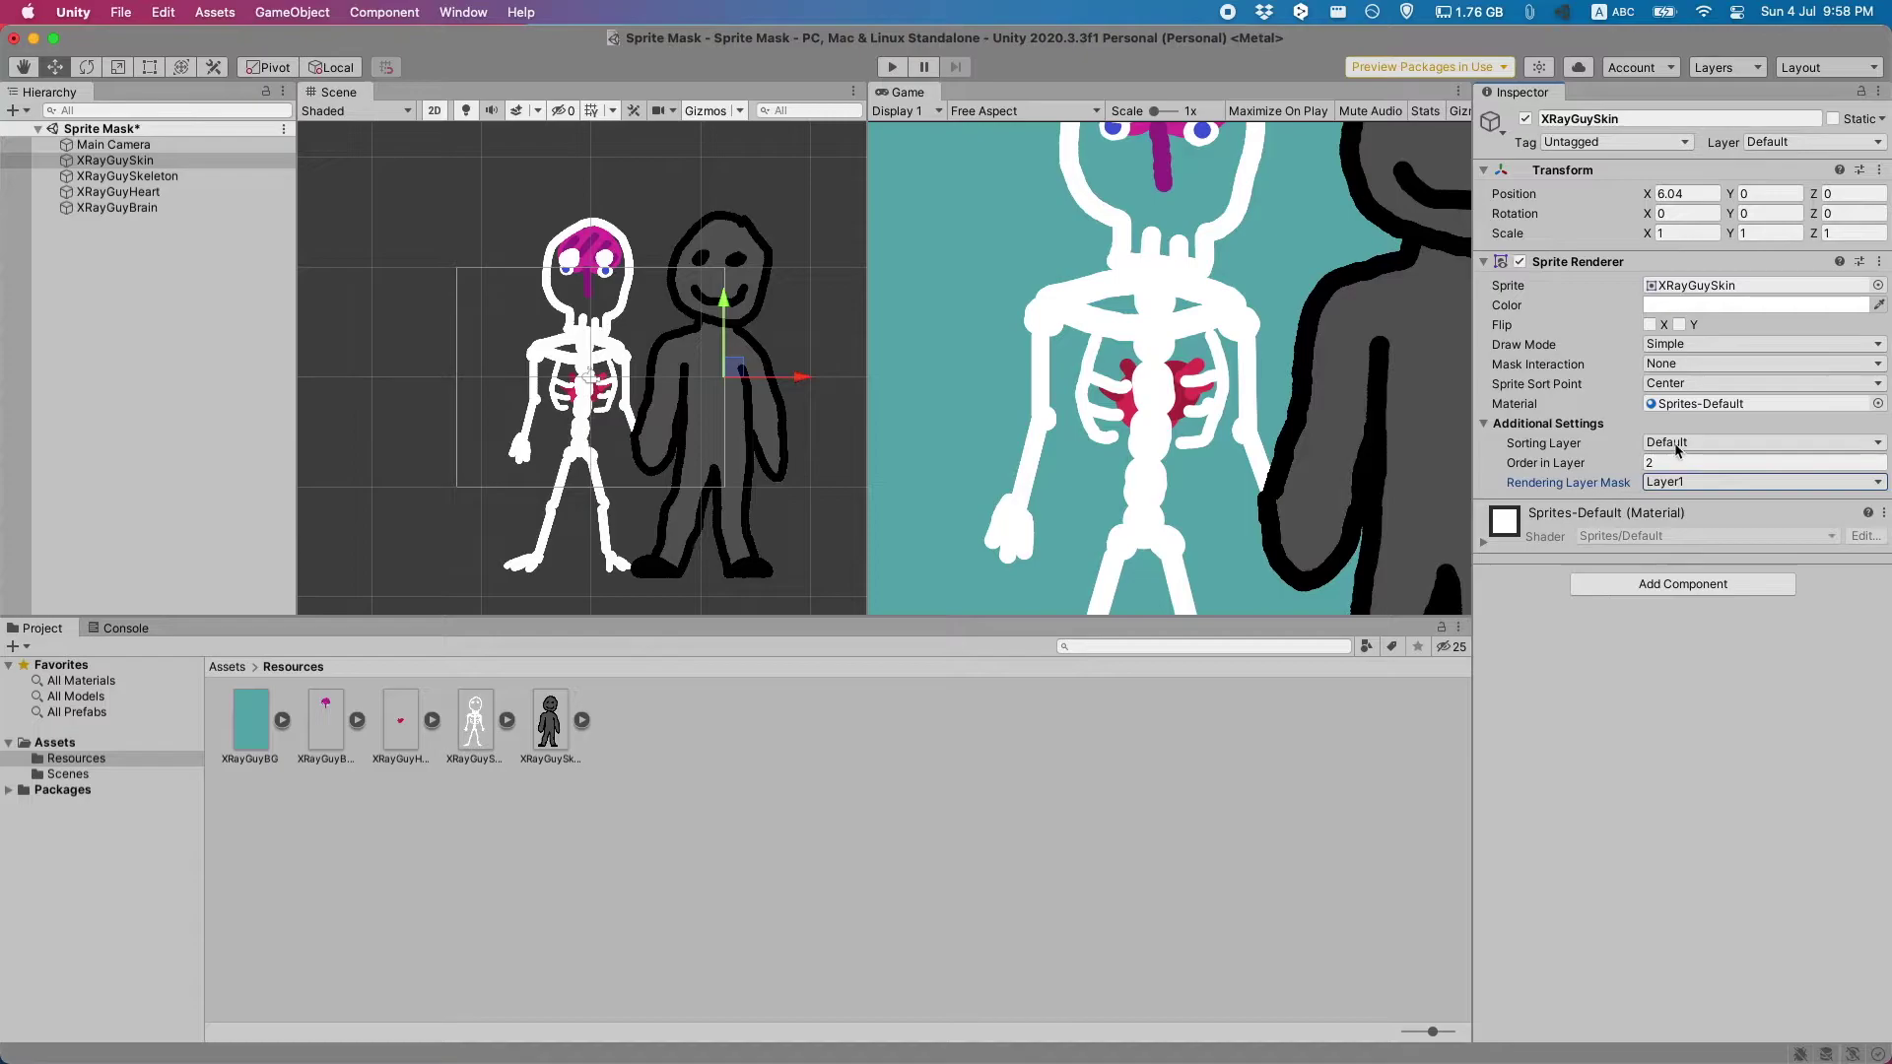
{"action": "left_click", "coordinate": [1675, 444]}
Step: Add two sorting layers named Skin and Skele in Tags & Layers
{"action": "left_click", "coordinate": [1699, 478]}
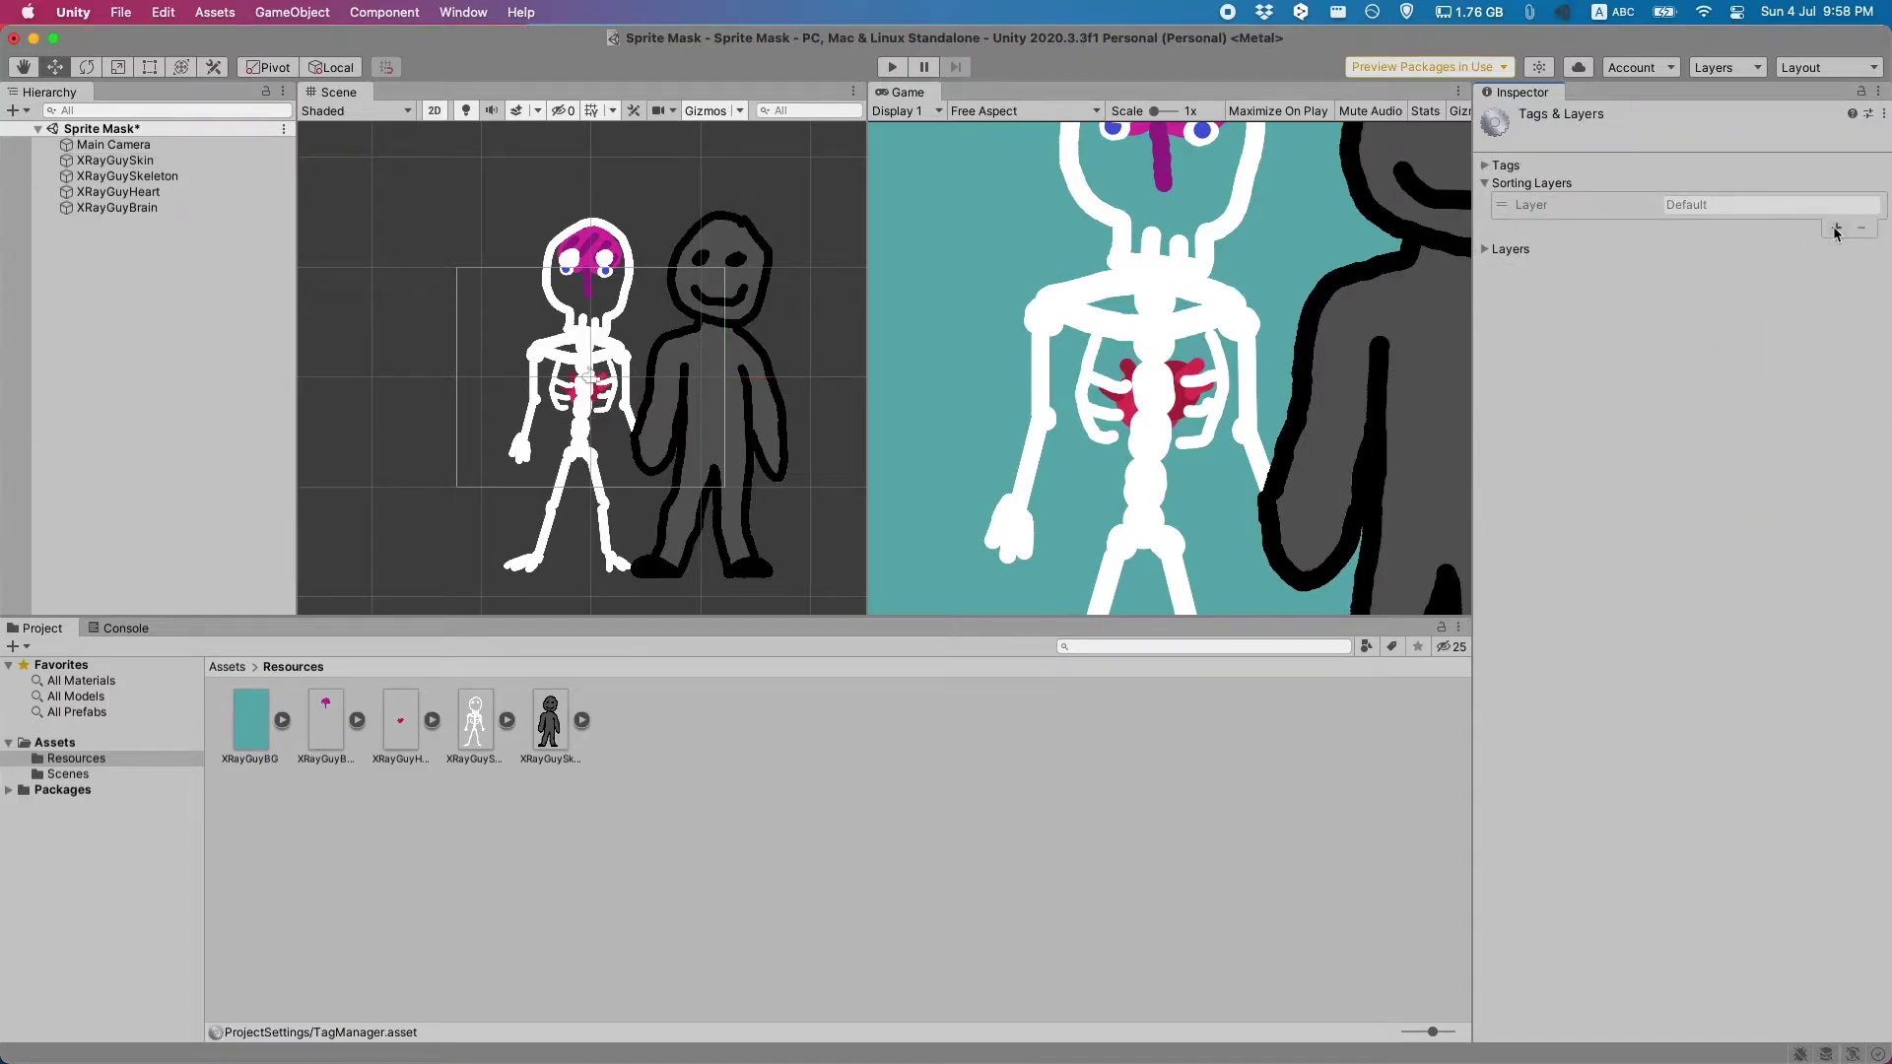
{"action": "left_click", "coordinate": [1836, 228]}
{"action": "type", "text": "Skin"}
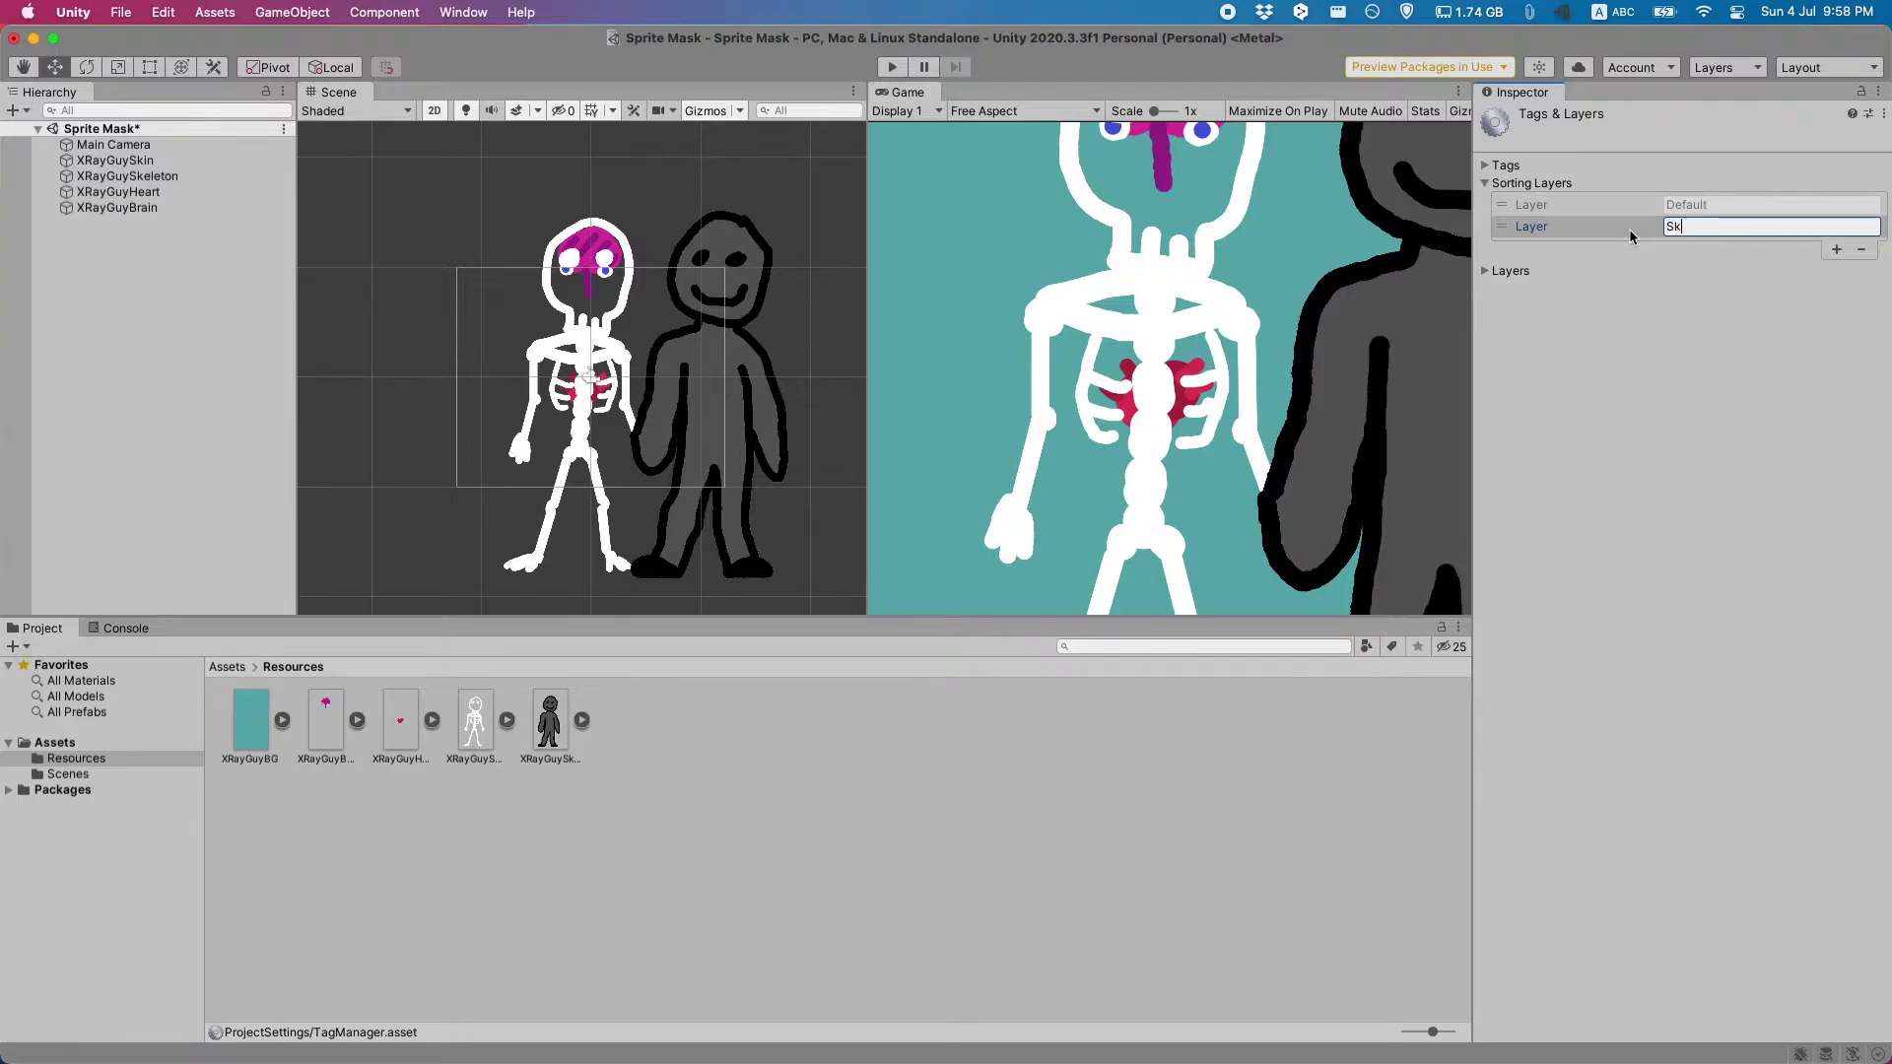
{"action": "left_click", "coordinate": [1836, 251]}
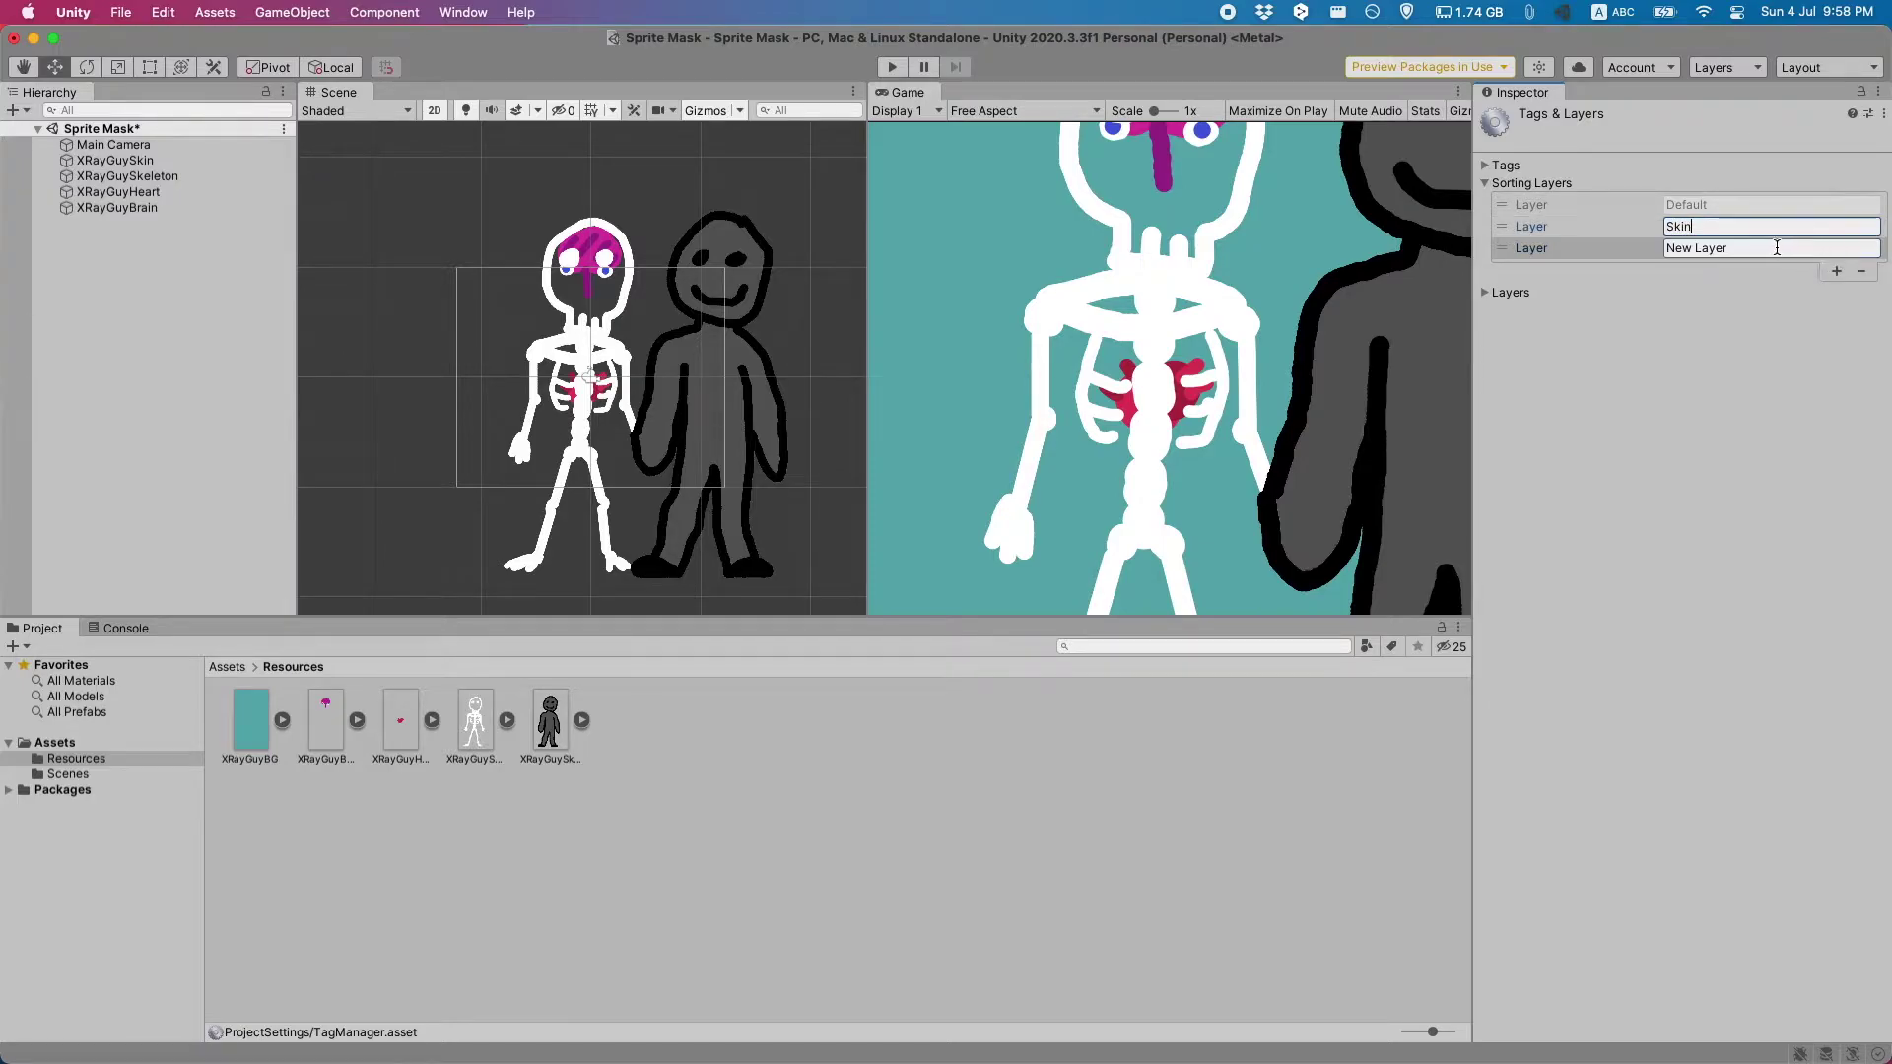
{"action": "type", "text": "Skele"}
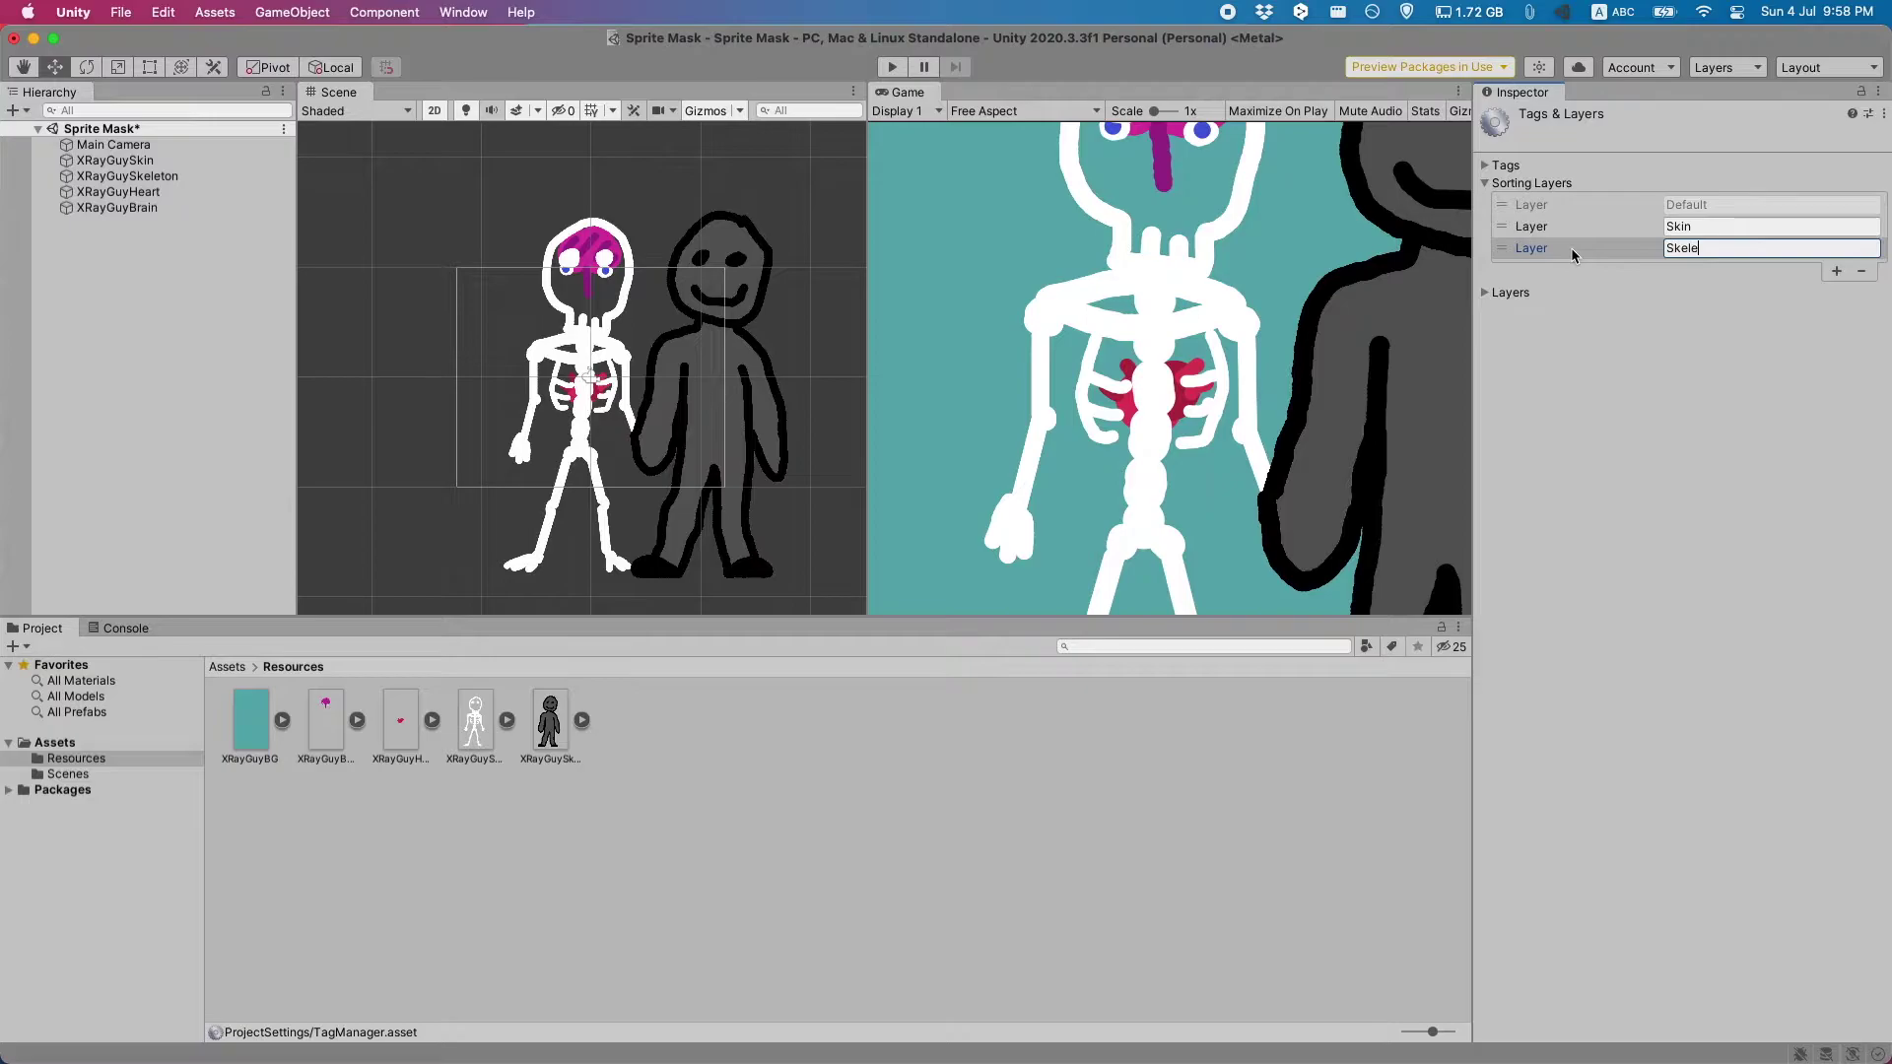
Step: Put XRayGuySkin on the Skin sorting layer, then add another sorting layer
{"action": "left_click", "coordinate": [197, 178]}
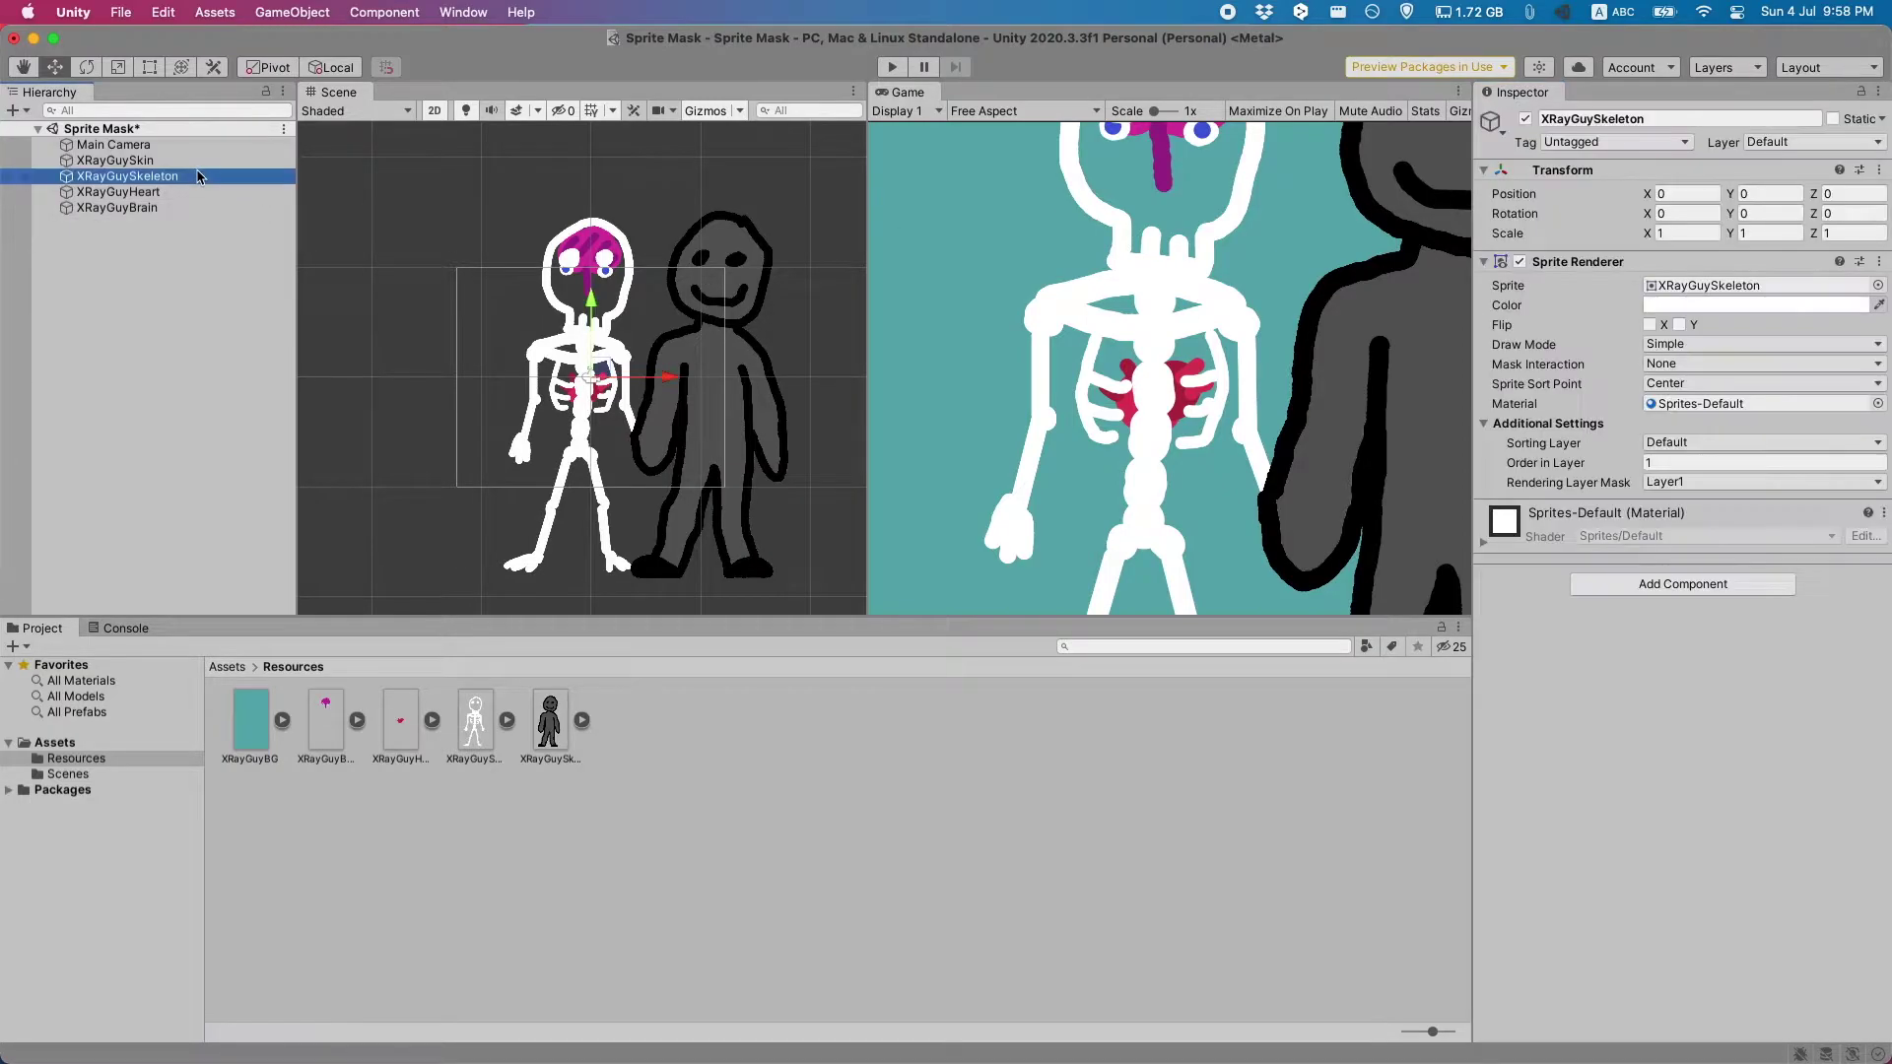
{"action": "left_click", "coordinate": [197, 161]}
{"action": "left_click", "coordinate": [1764, 443]}
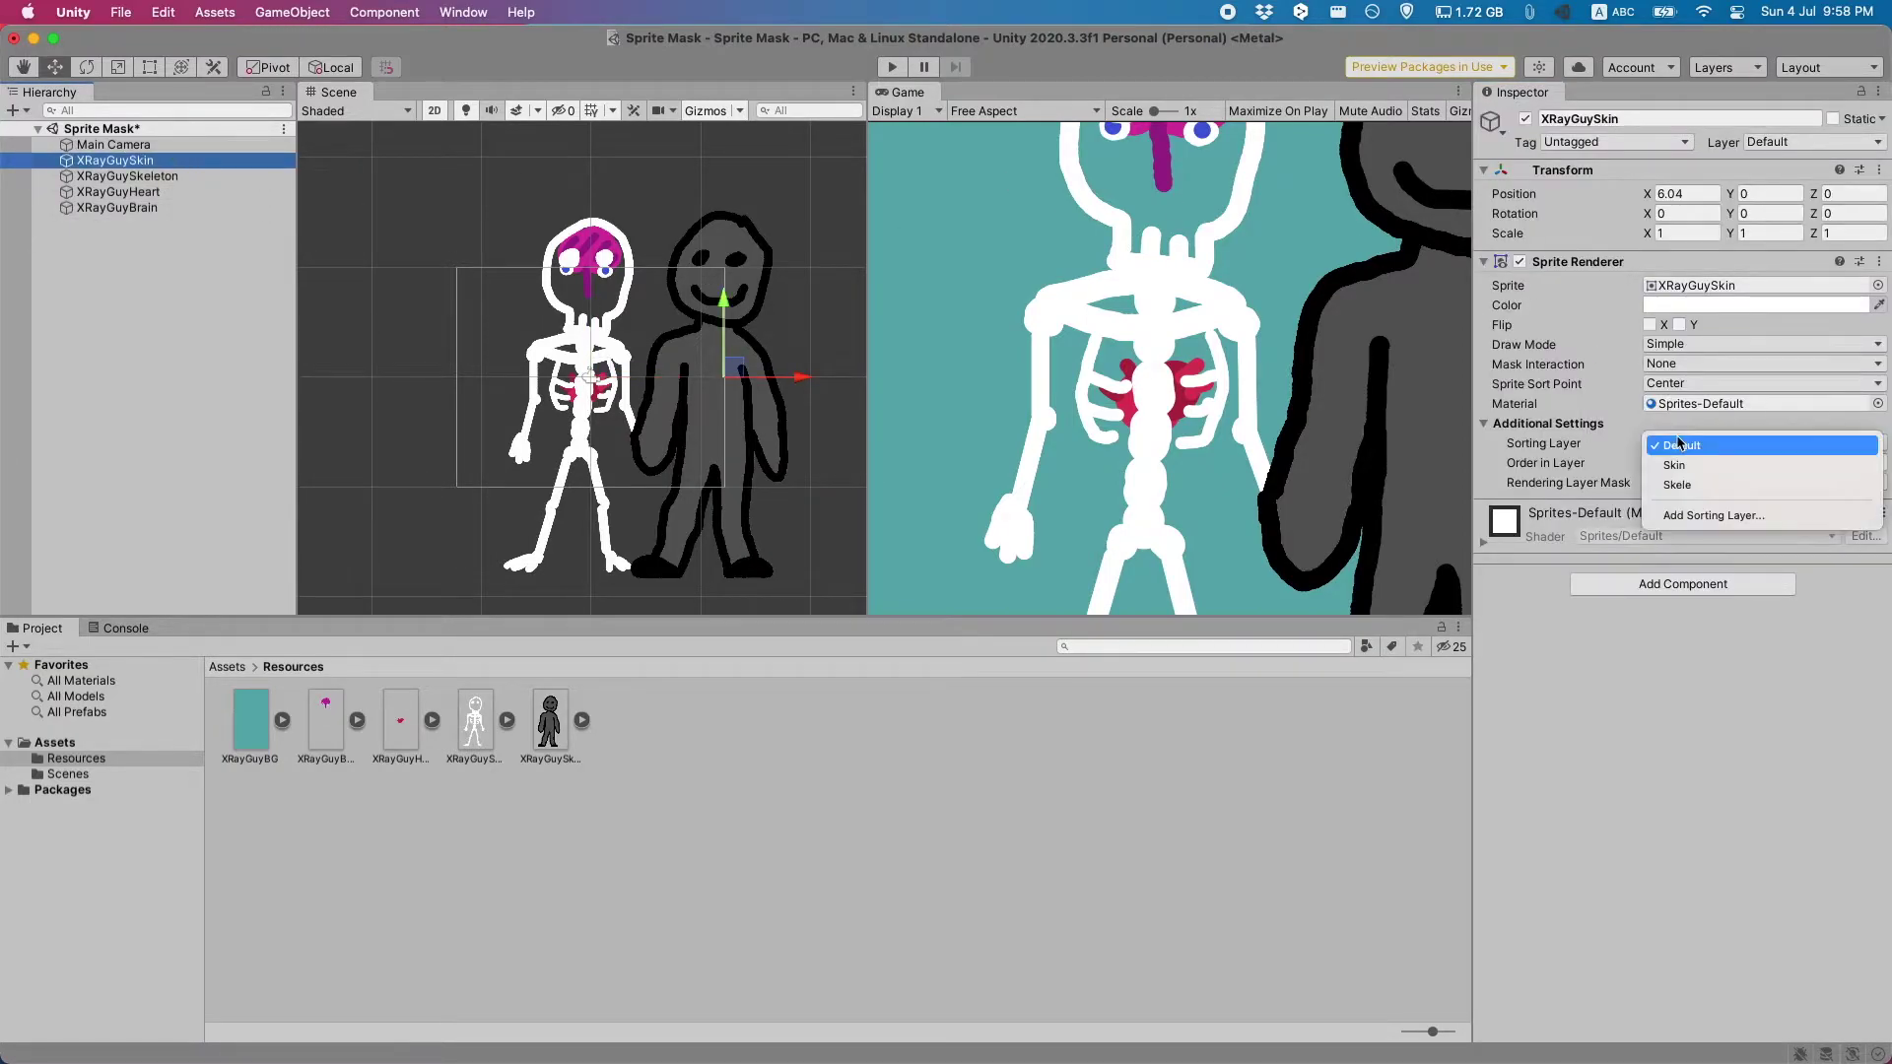
{"action": "left_click", "coordinate": [1676, 462]}
{"action": "left_click", "coordinate": [1715, 442]}
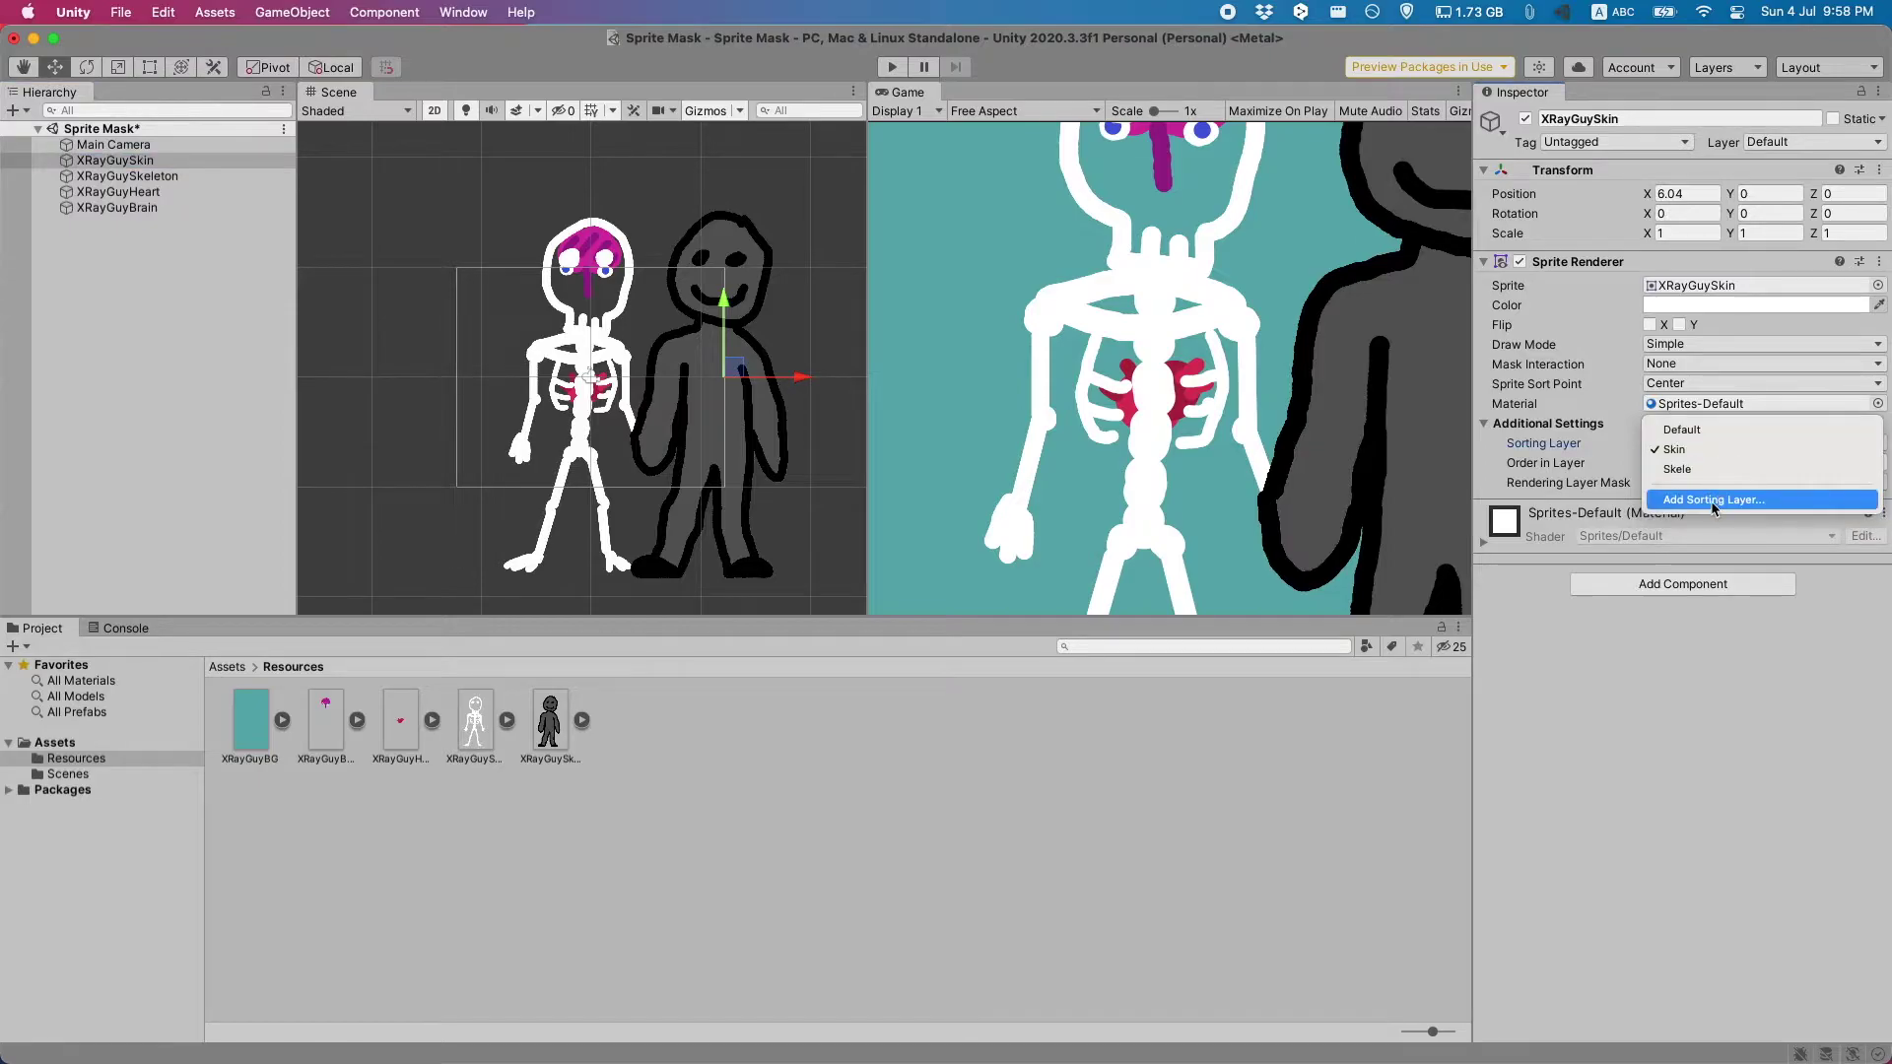
{"action": "left_click", "coordinate": [1713, 499]}
{"action": "left_click", "coordinate": [1623, 226]}
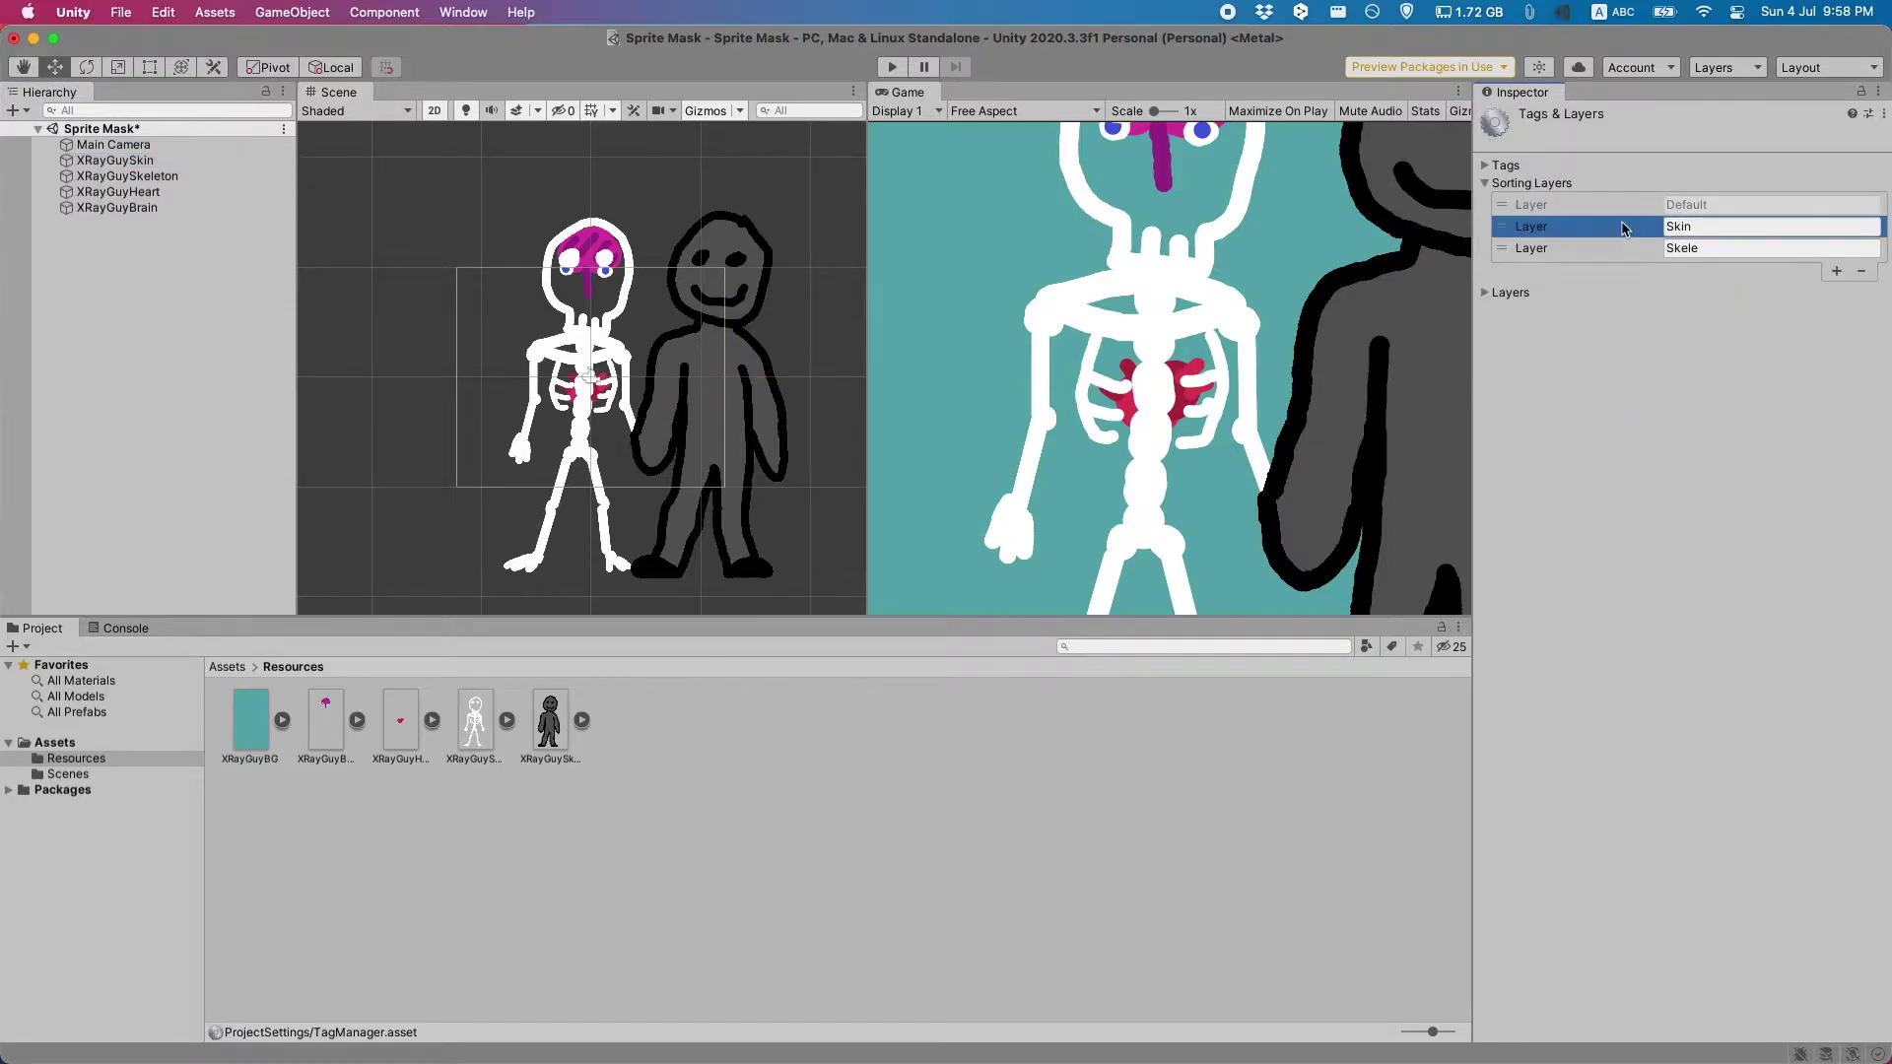
{"action": "left_click", "coordinate": [1837, 271]}
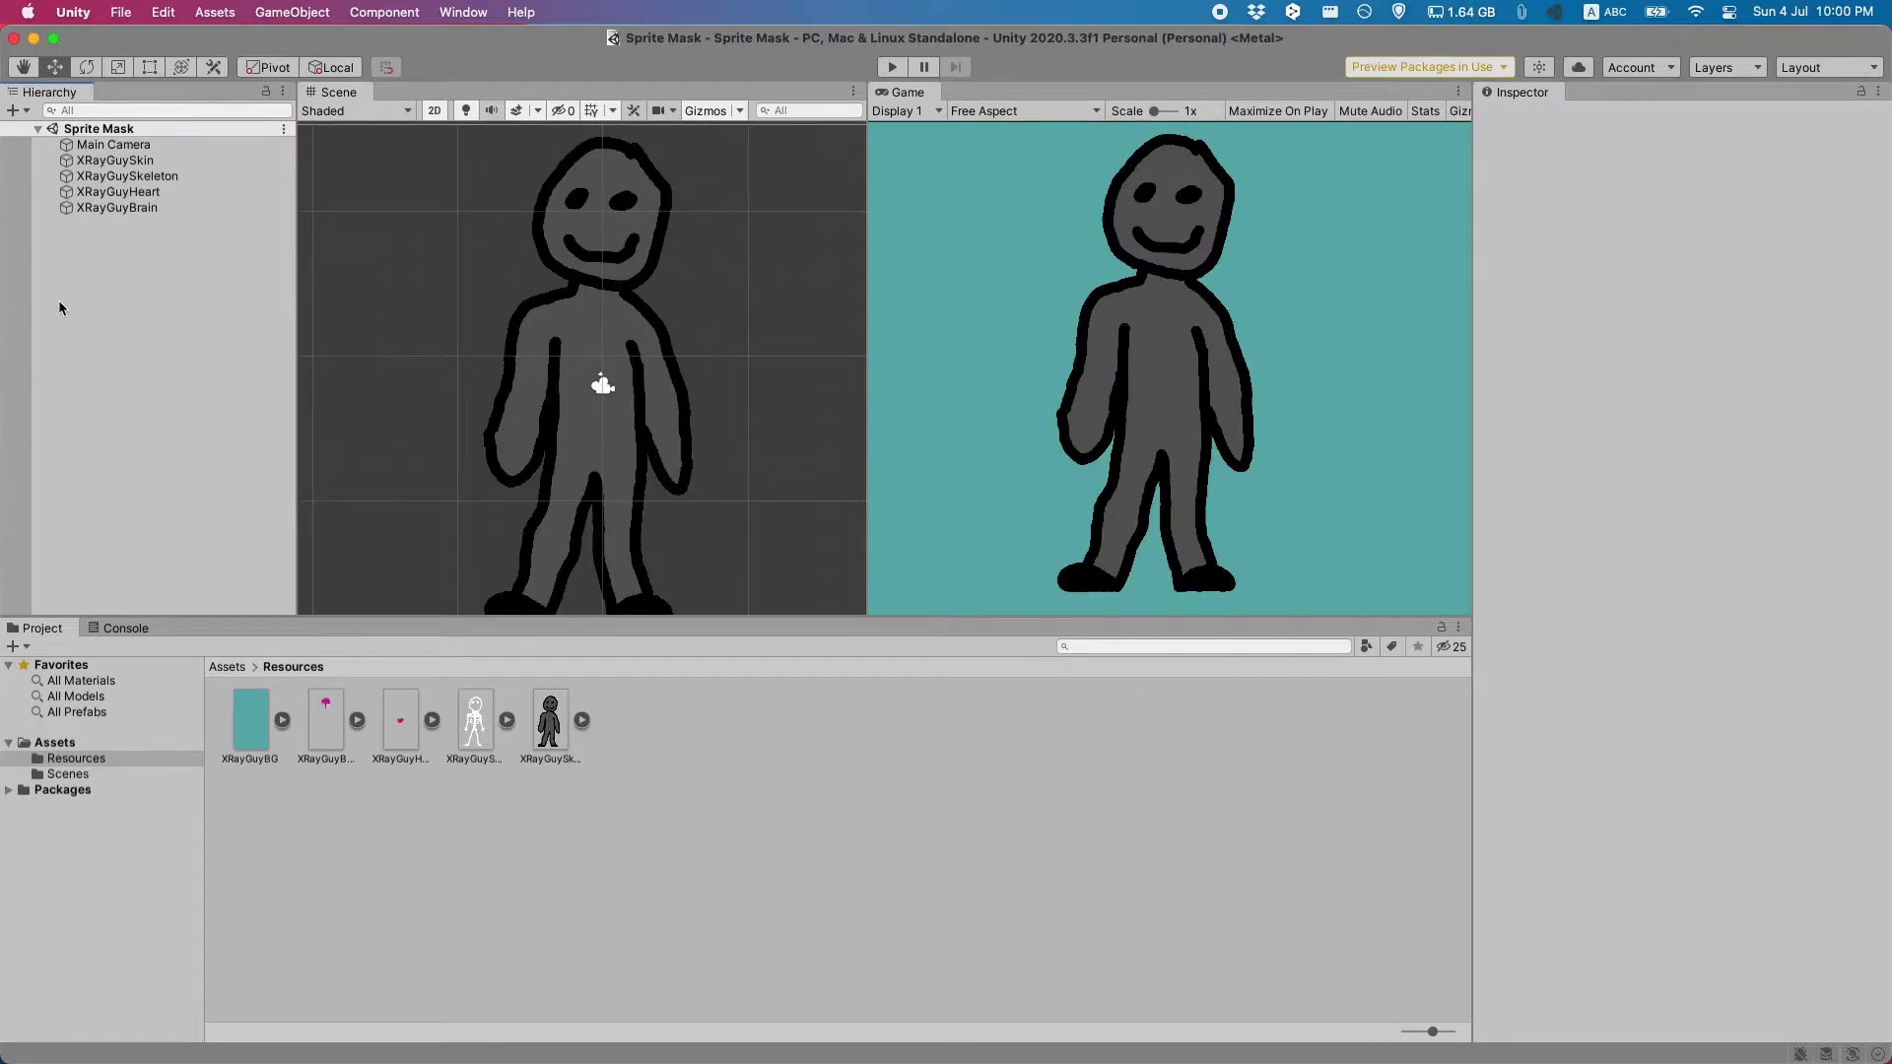
Step: Create a 2D Sprite Mask object and set its sprite to Square
{"action": "right_click", "coordinate": [104, 325]}
{"action": "mouse_move", "coordinate": [187, 594]}
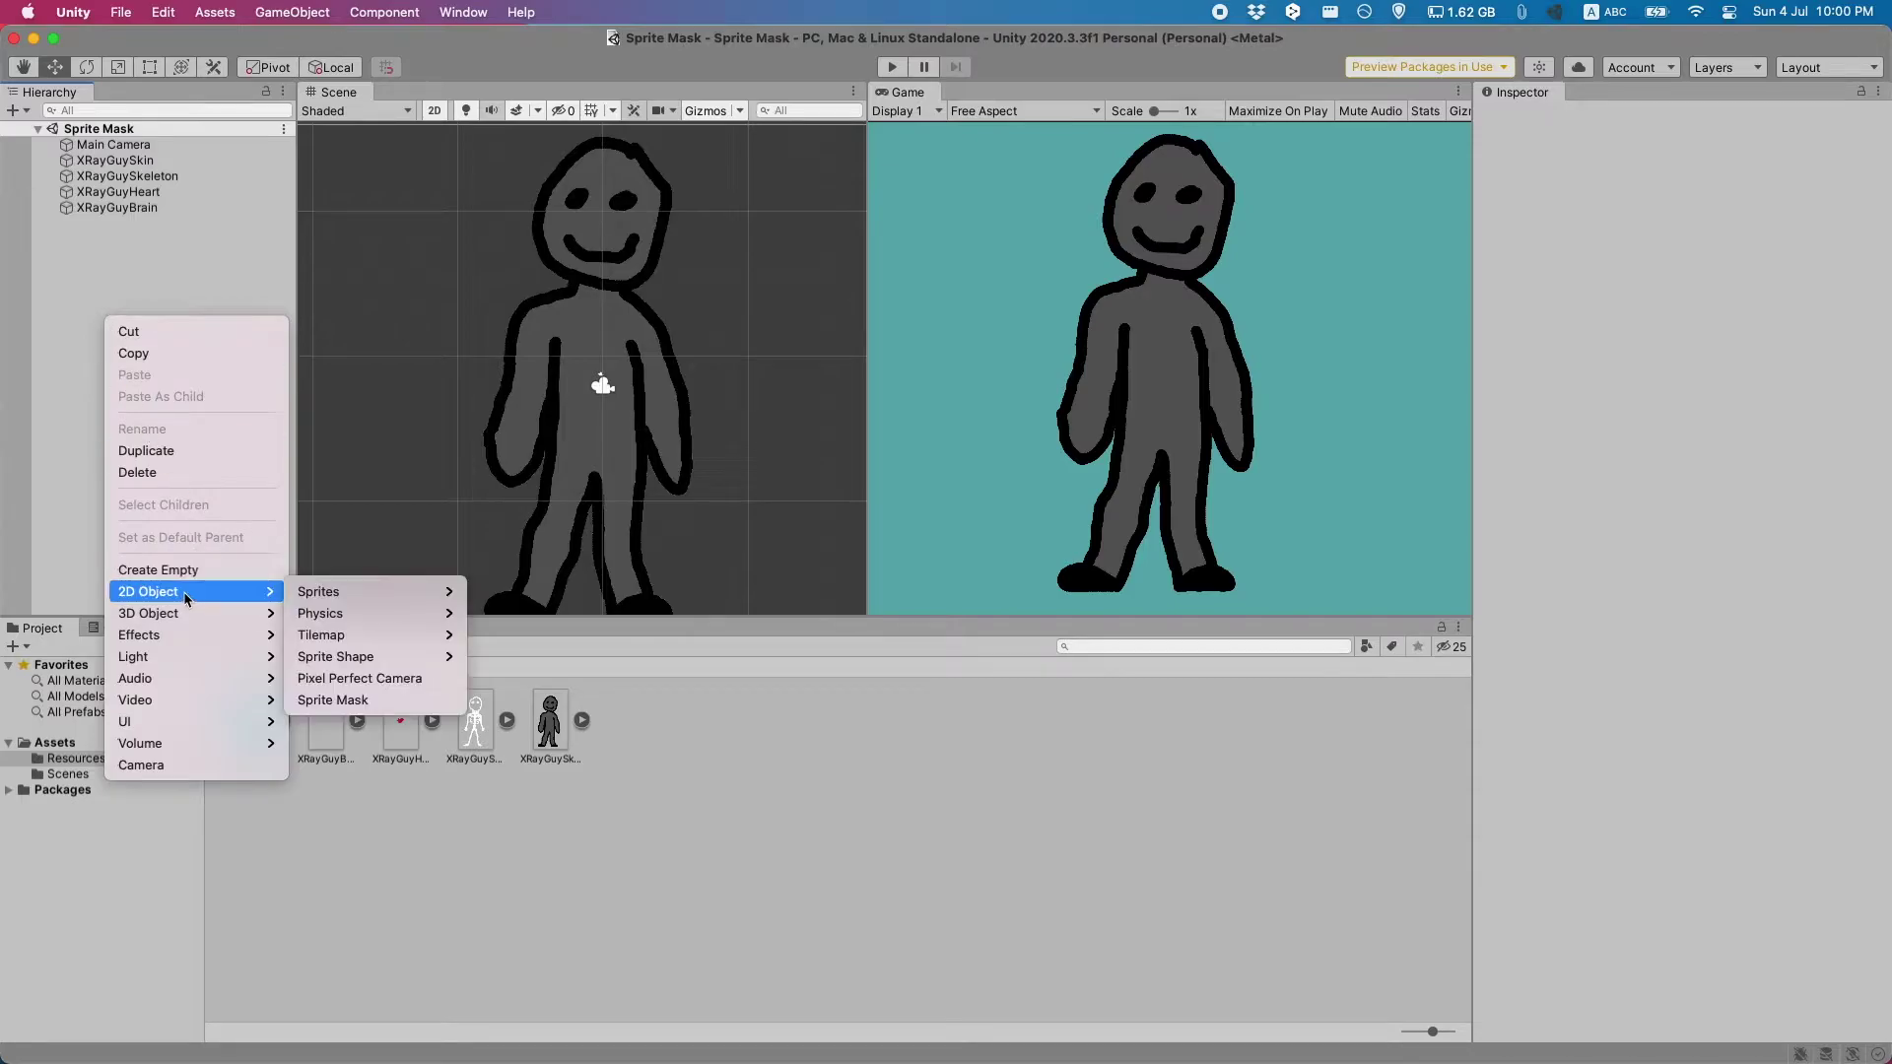
{"action": "left_click", "coordinate": [364, 700]}
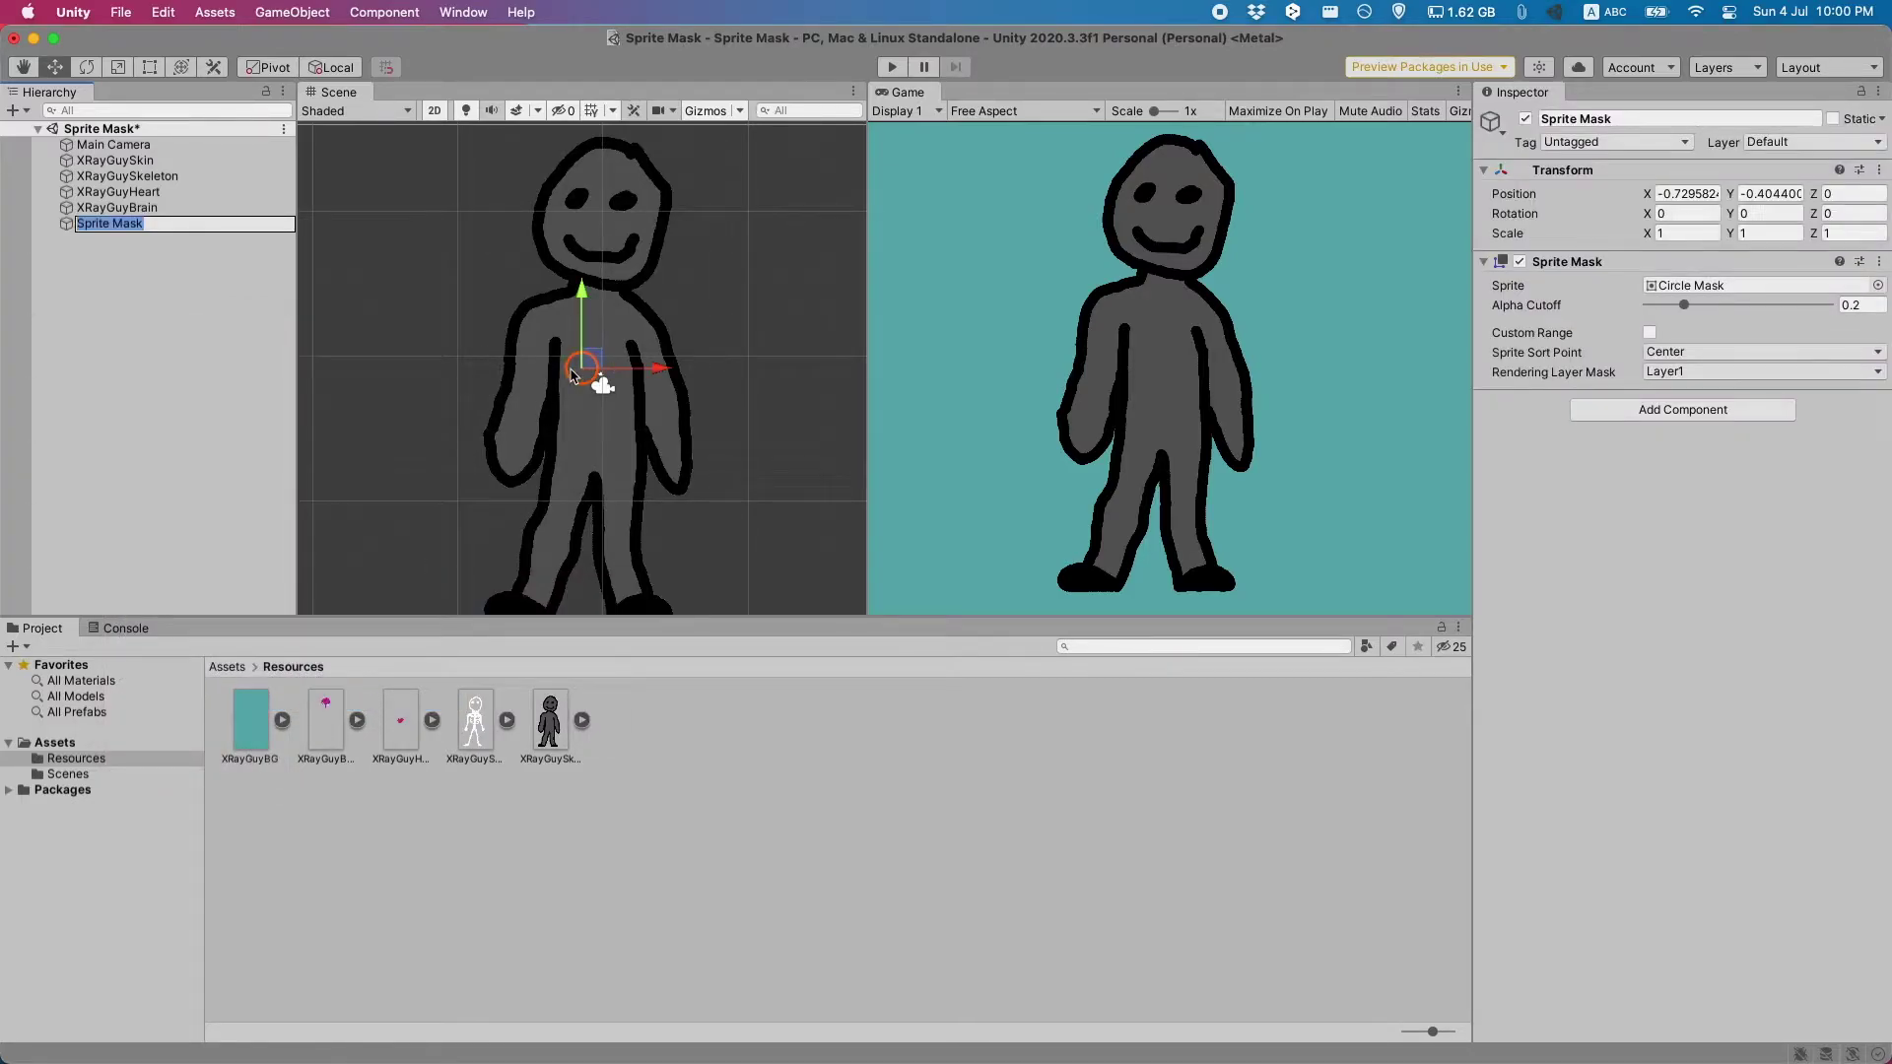
{"action": "left_click", "coordinate": [1879, 285]}
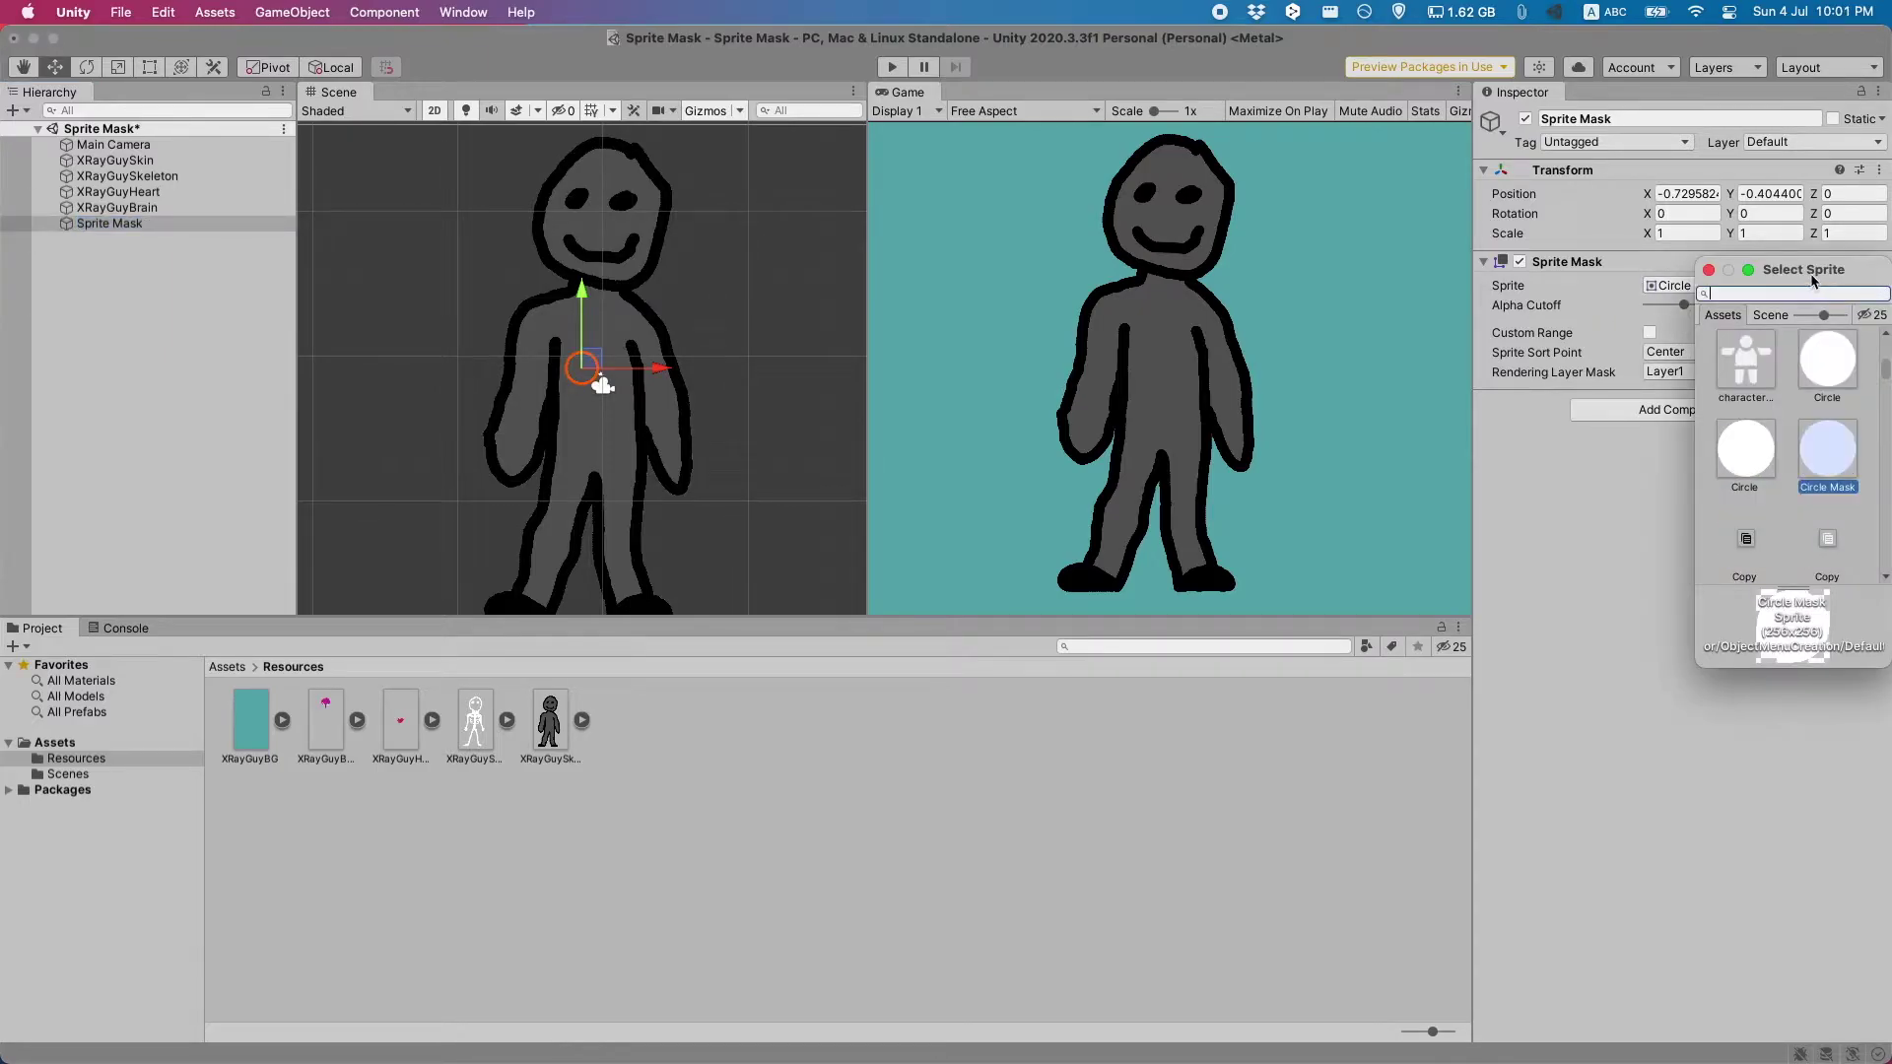
{"action": "type", "text": "square"}
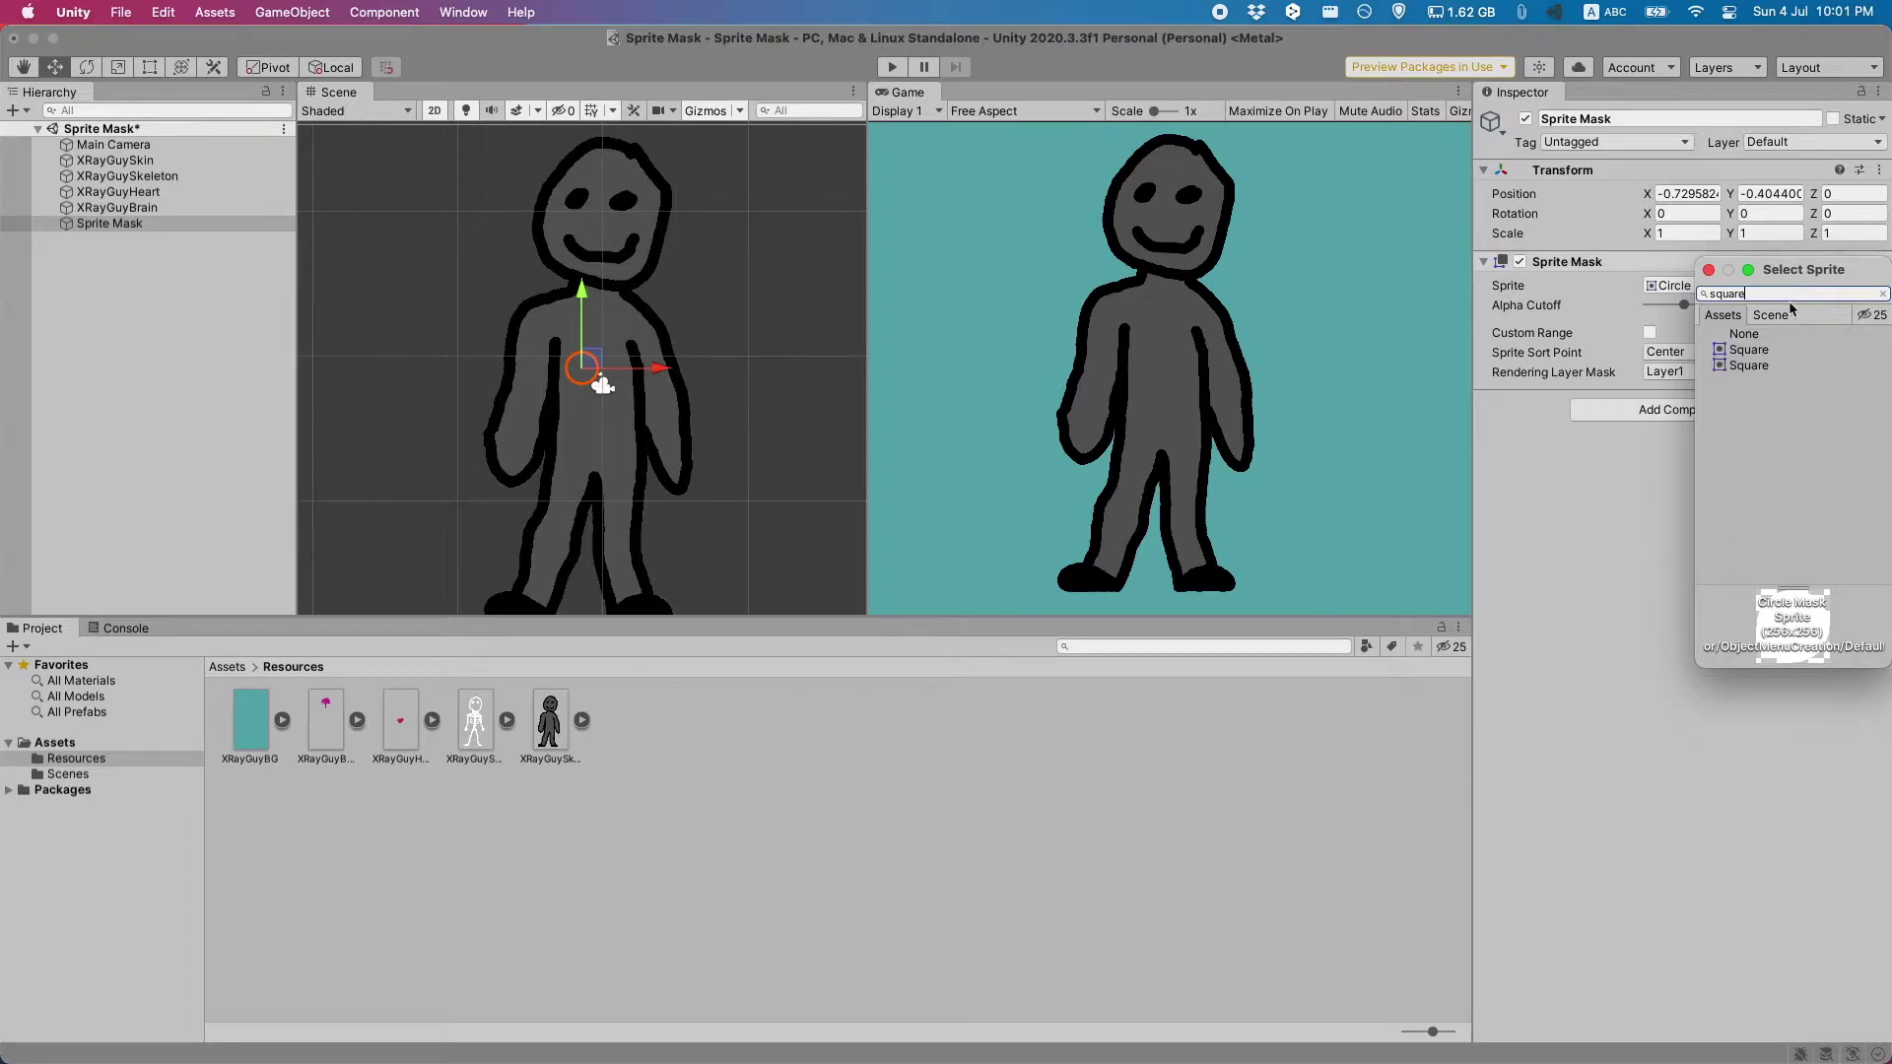
{"action": "double_click", "coordinate": [1755, 353]}
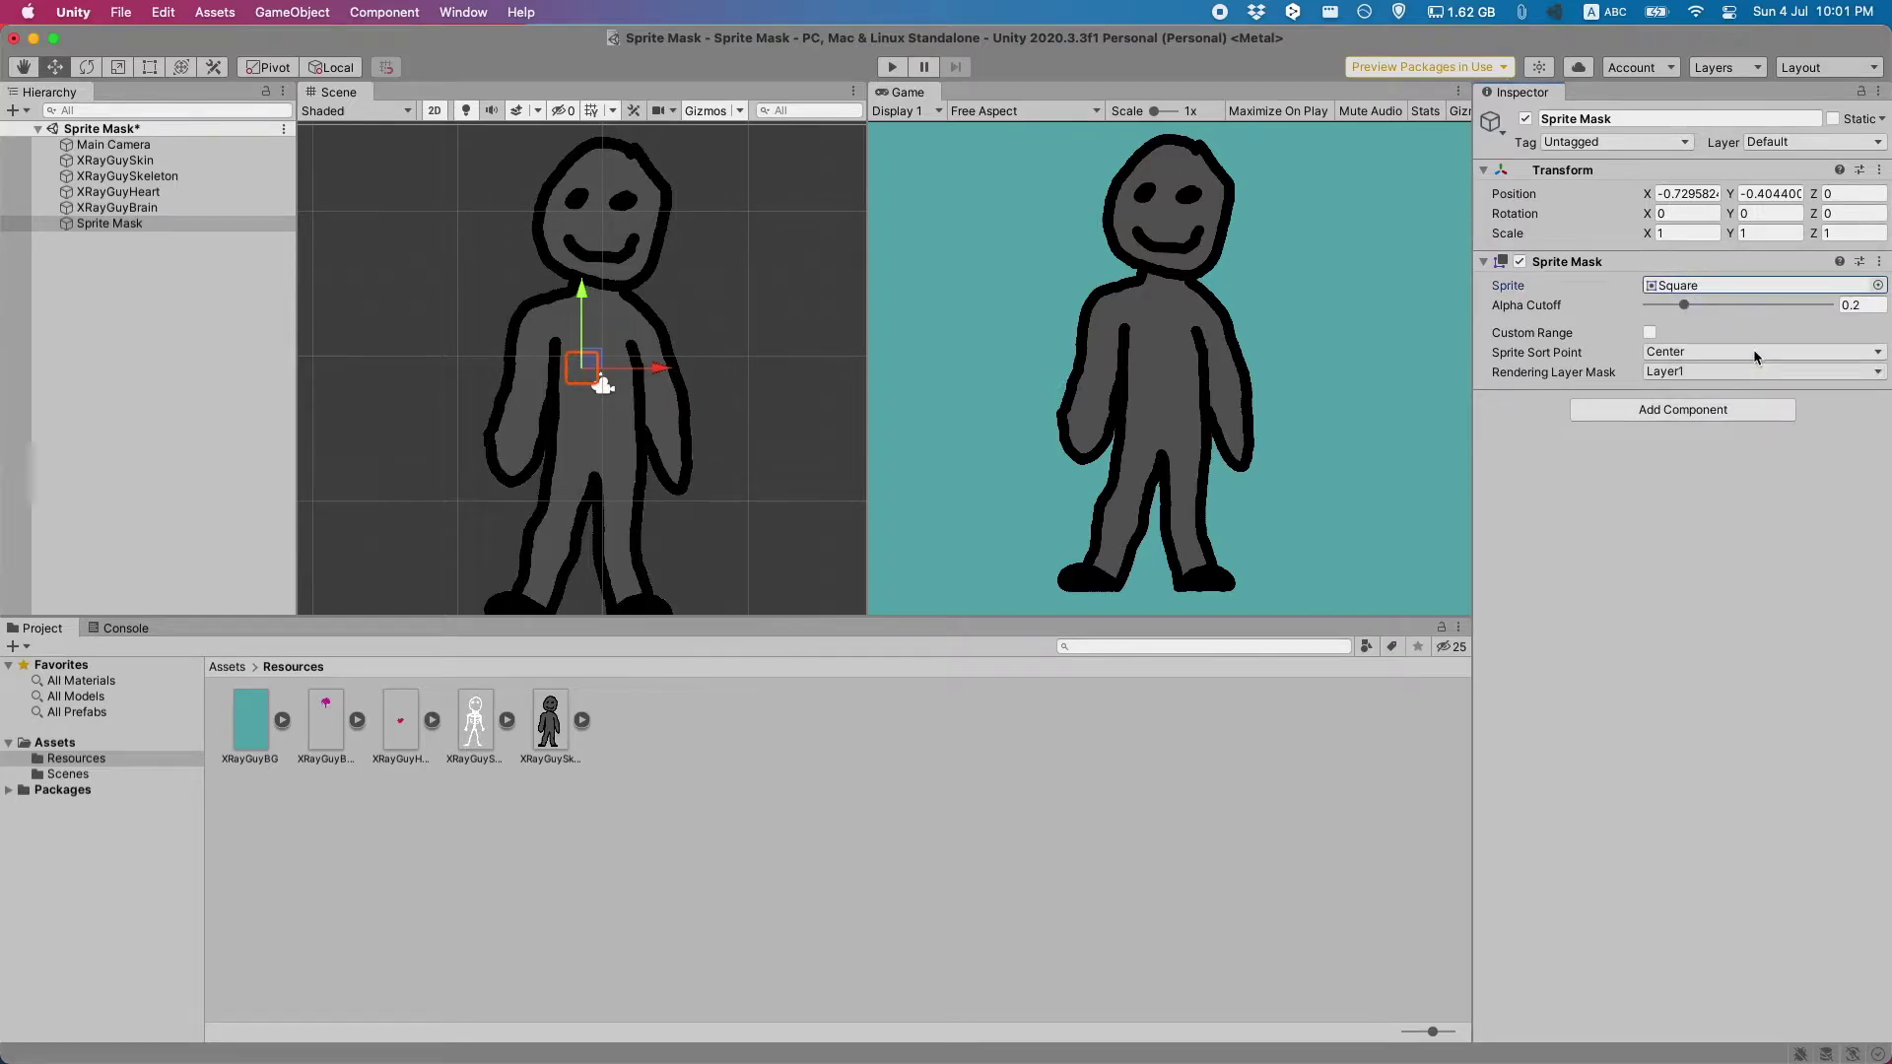
Step: Scale the Sprite Mask to 4 by 4
{"action": "left_click", "coordinate": [1686, 233]}
{"action": "type", "text": "4"}
{"action": "key", "text": "Tab"}
{"action": "type", "text": "4"}
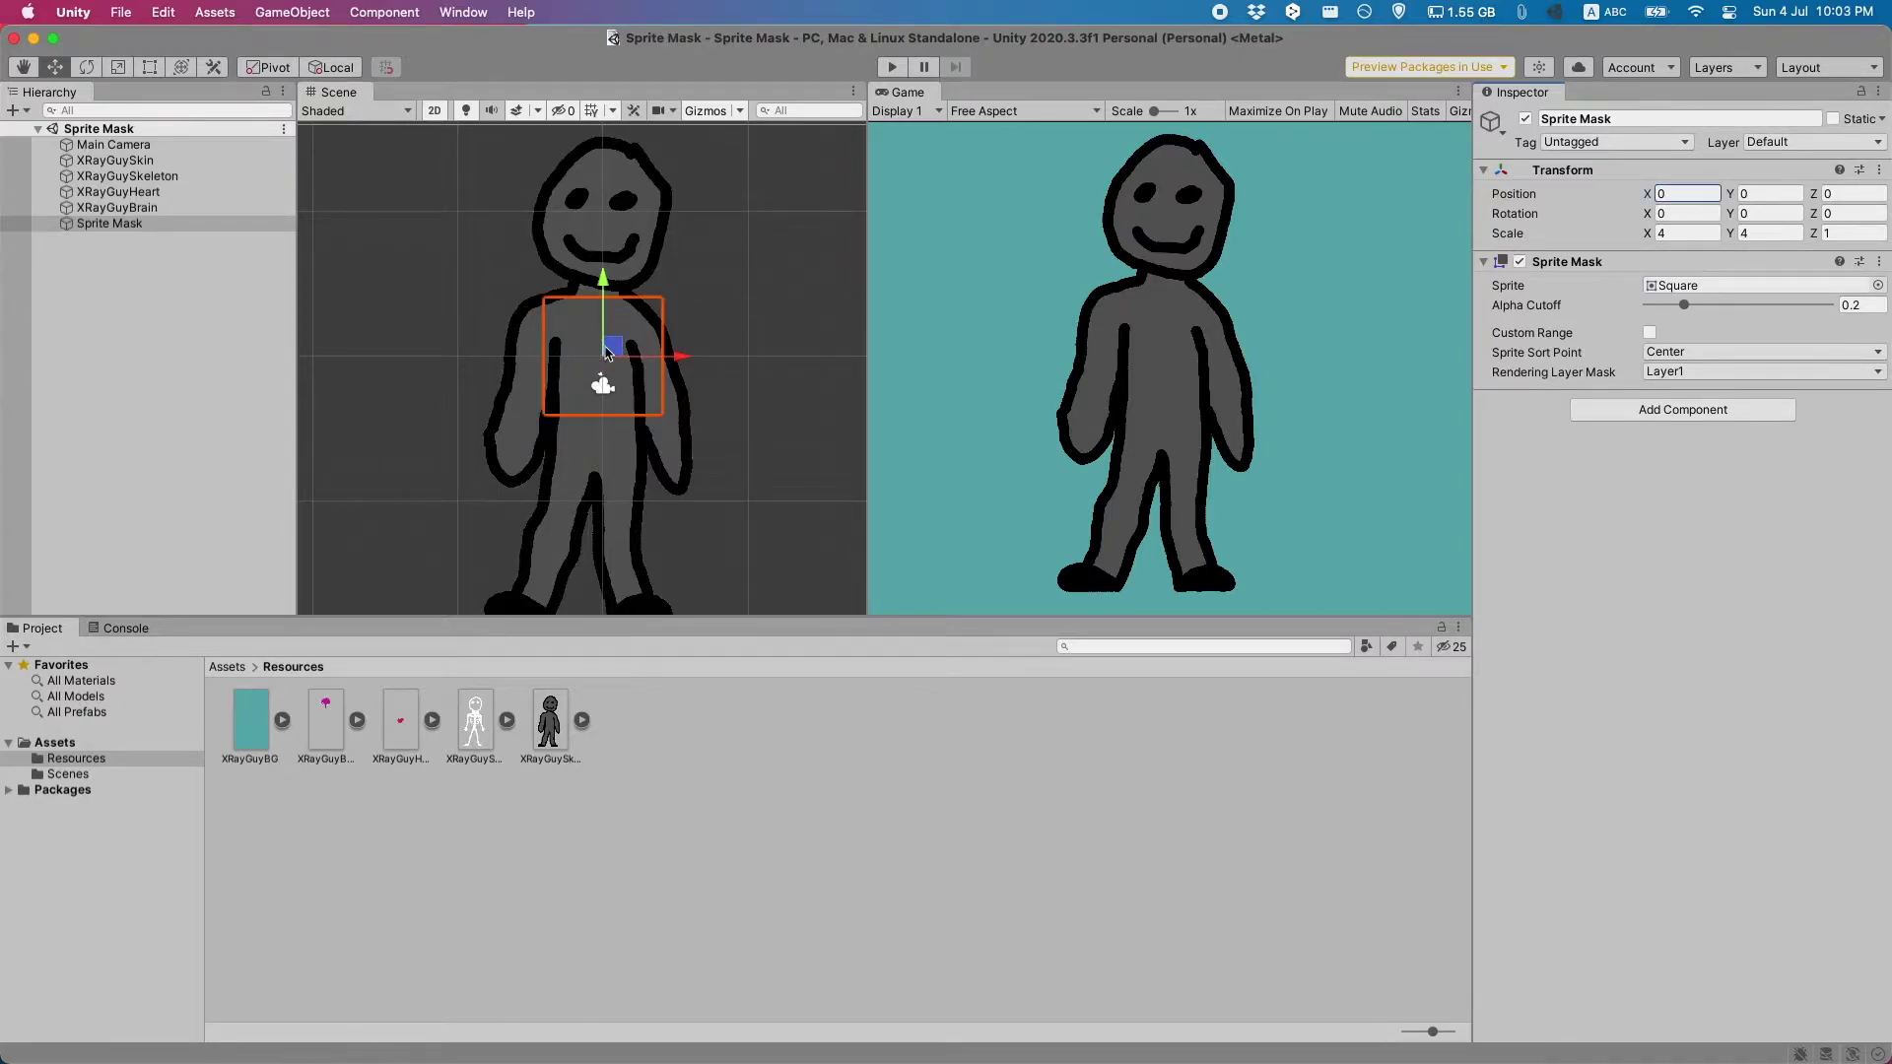
Step: Set XRayGuySkin to Visible Outside Mask and move the mask square onto the guy's head
{"action": "left_click", "coordinate": [188, 162]}
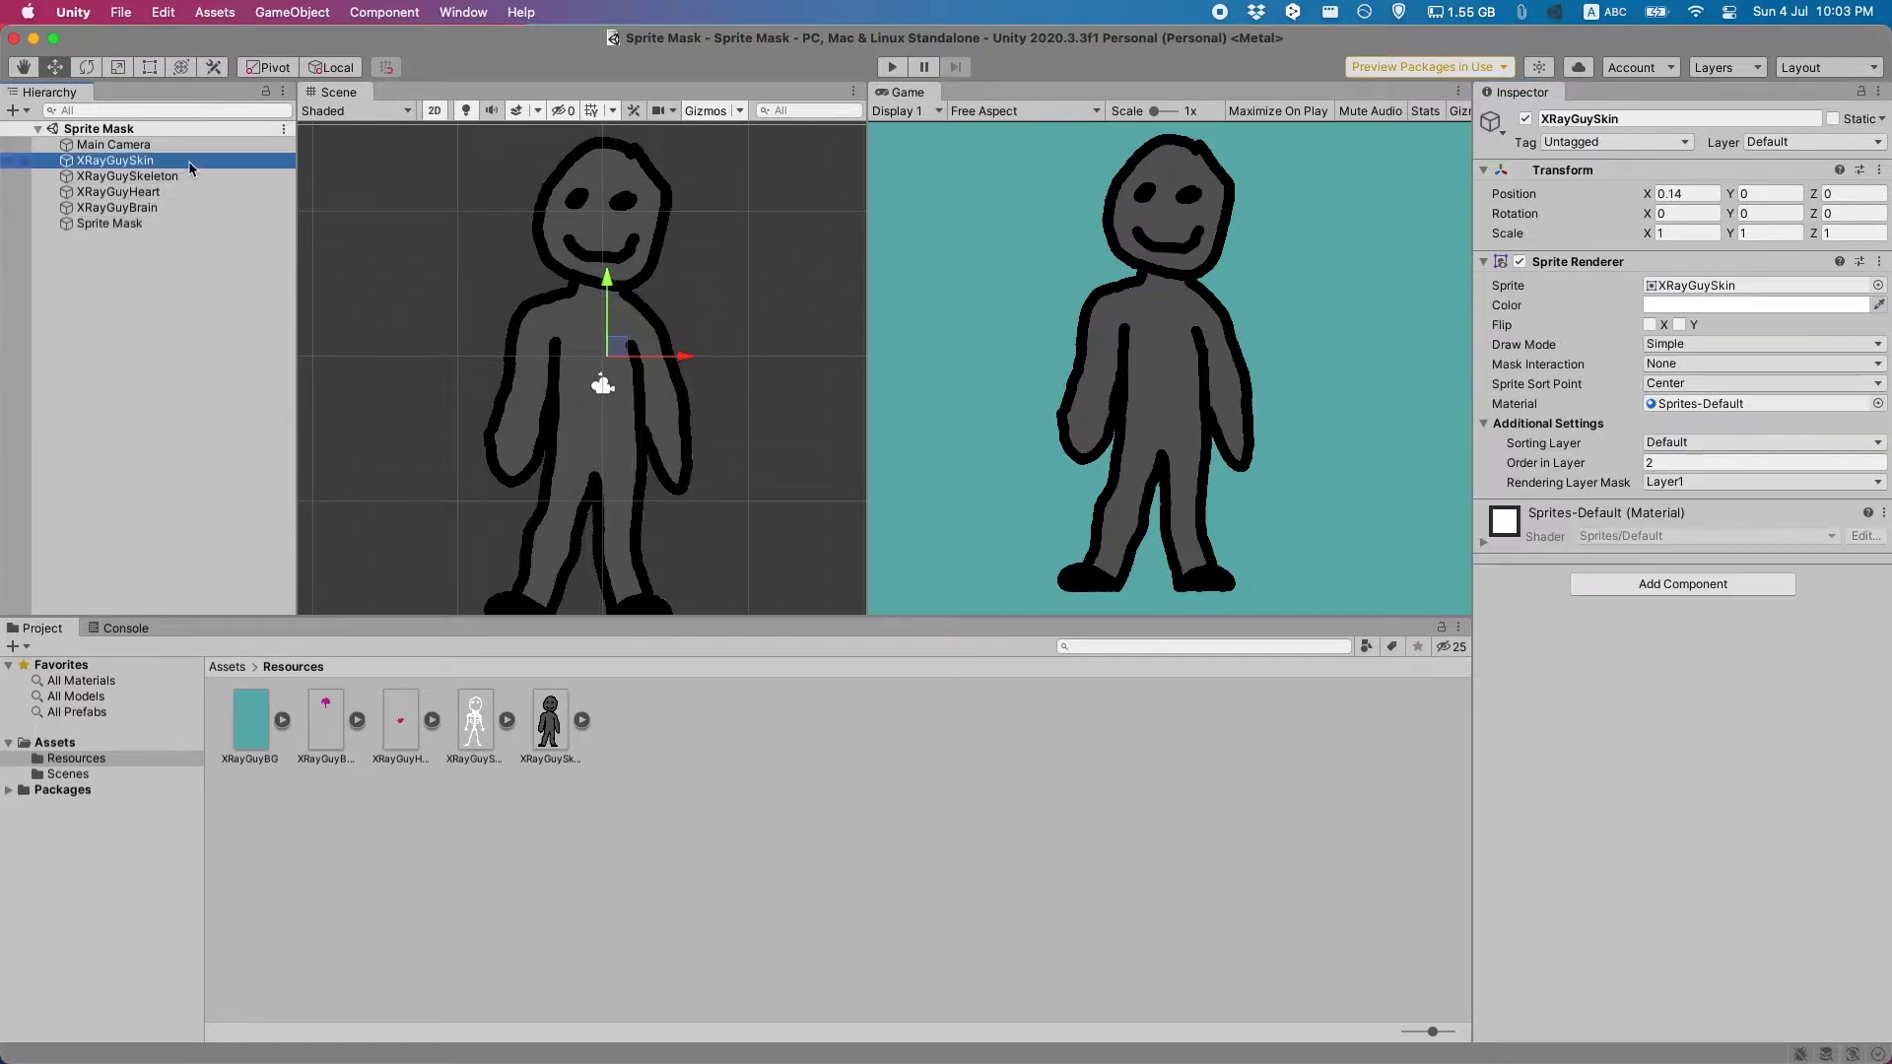
{"action": "left_click", "coordinate": [1543, 367]}
{"action": "left_click", "coordinate": [1656, 365]}
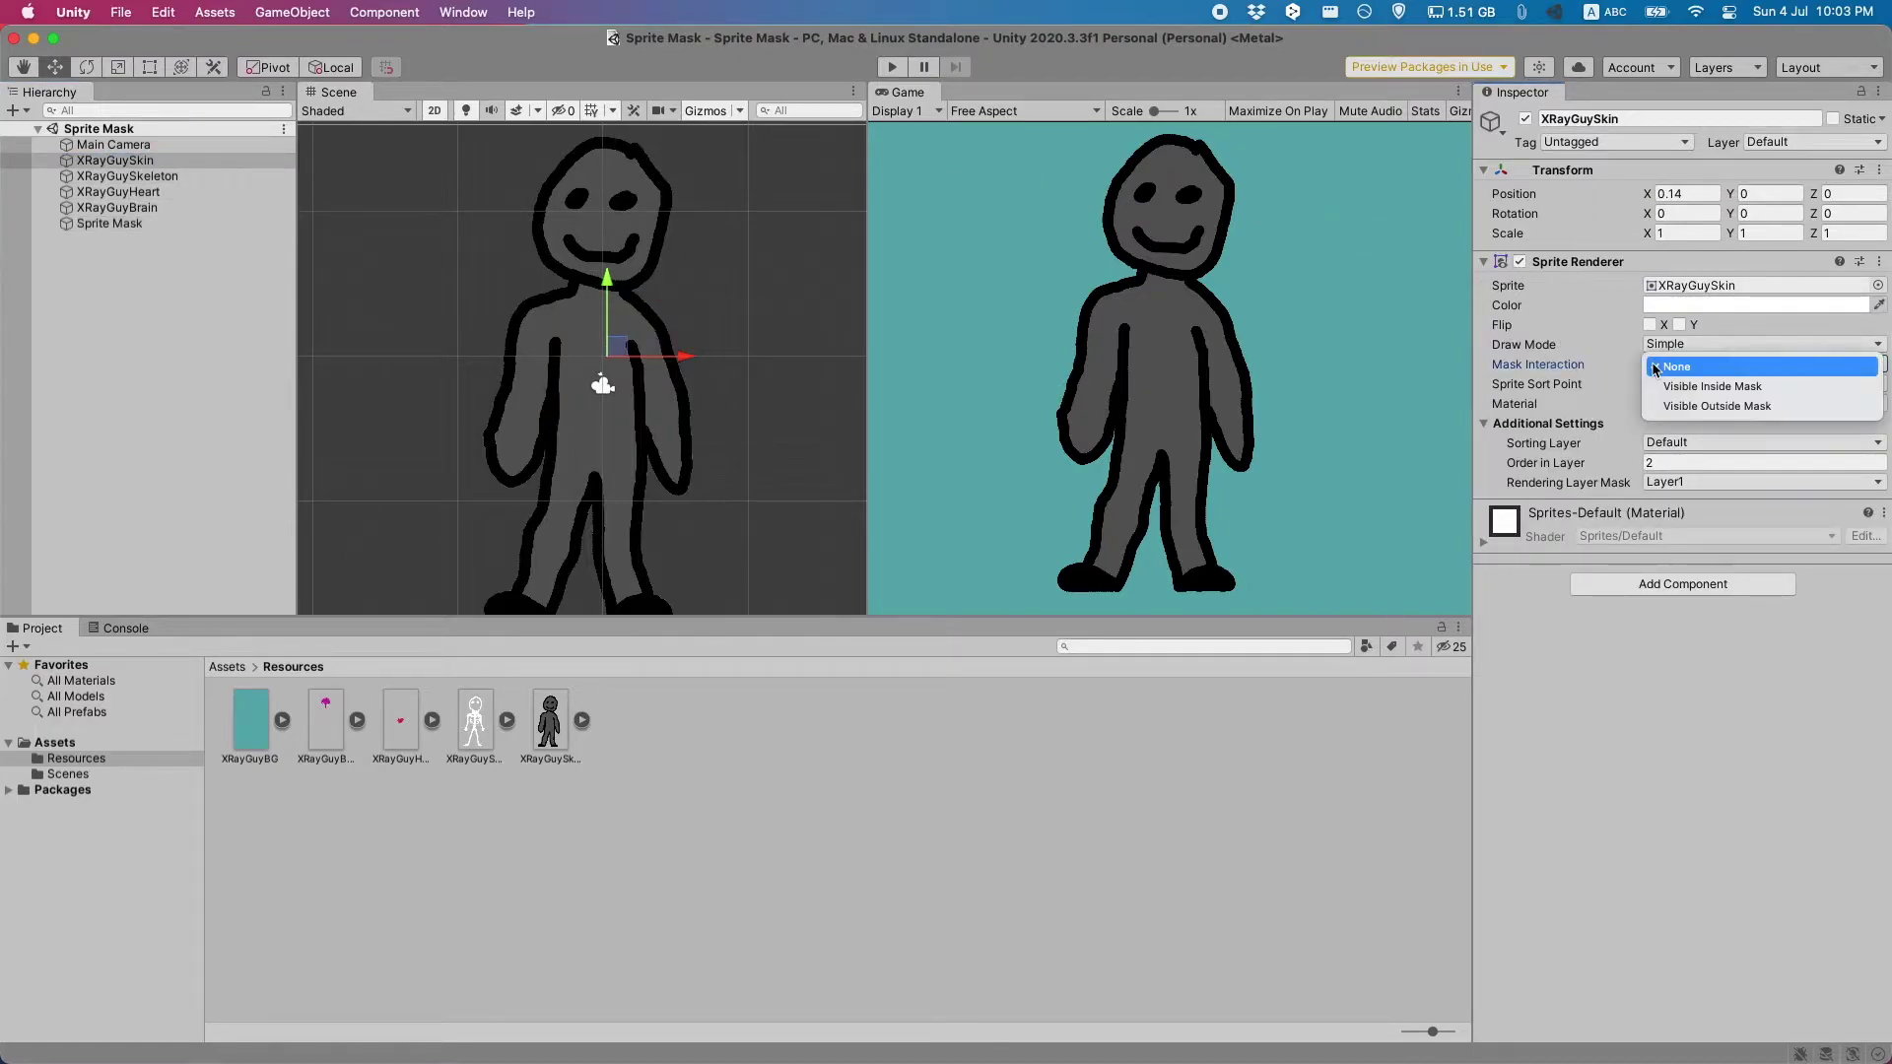
{"action": "left_click", "coordinate": [1682, 407]}
{"action": "left_click", "coordinate": [621, 347]}
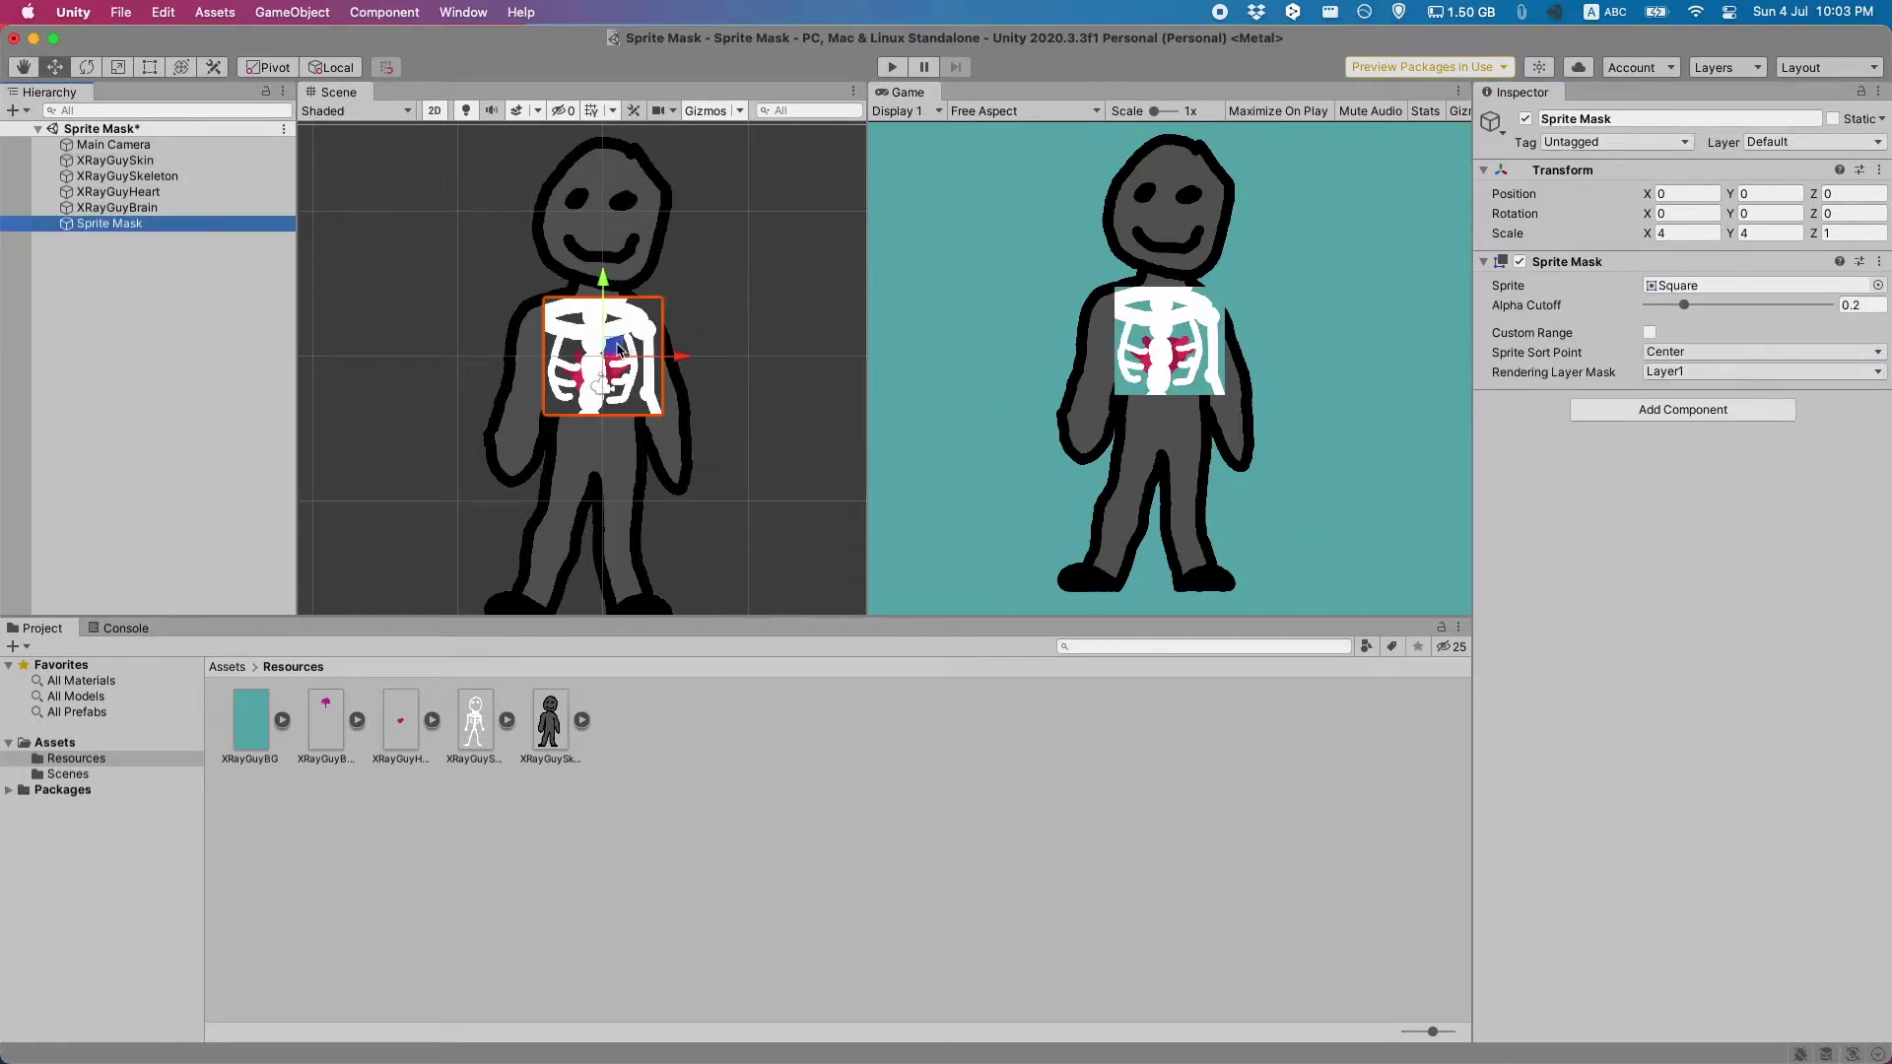
{"action": "left_click_drag", "start_coordinate": [618, 347], "coordinate": [549, 296]}
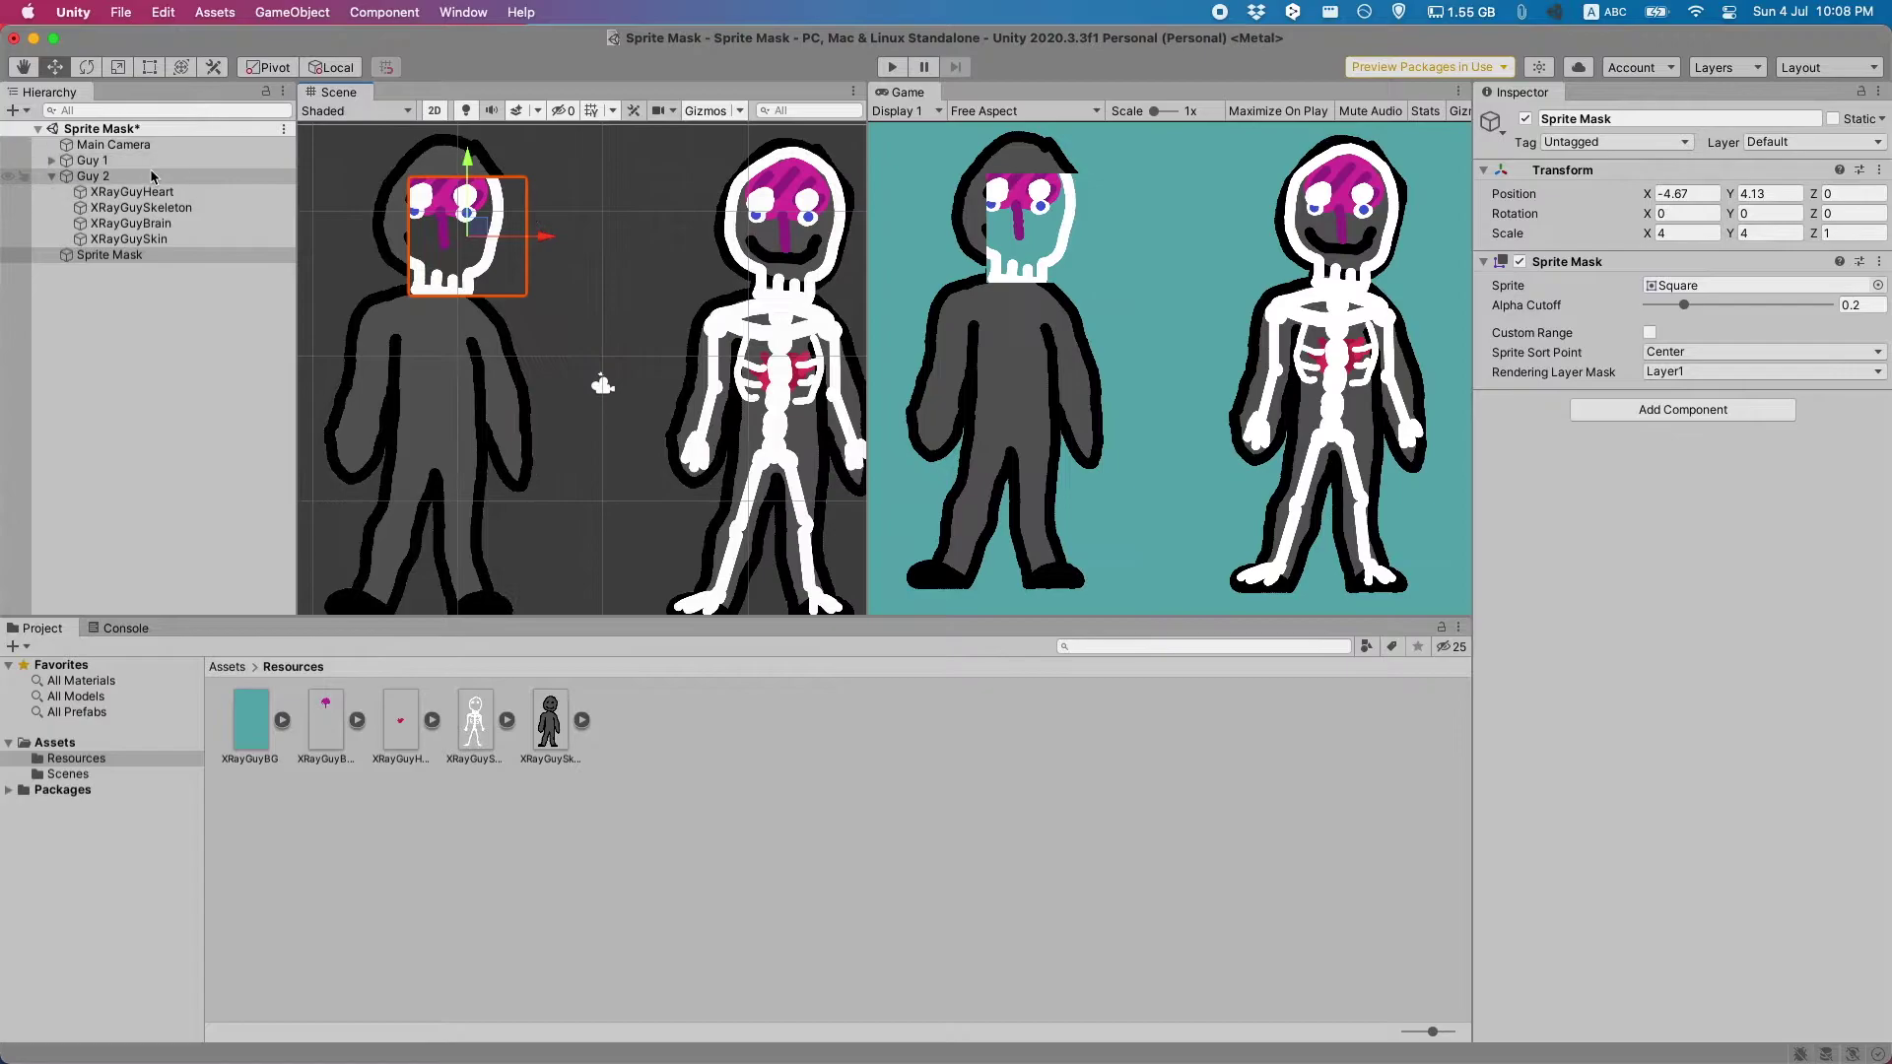
Step: Select the Guy 2 group in the Hierarchy
{"action": "left_click", "coordinate": [152, 178]}
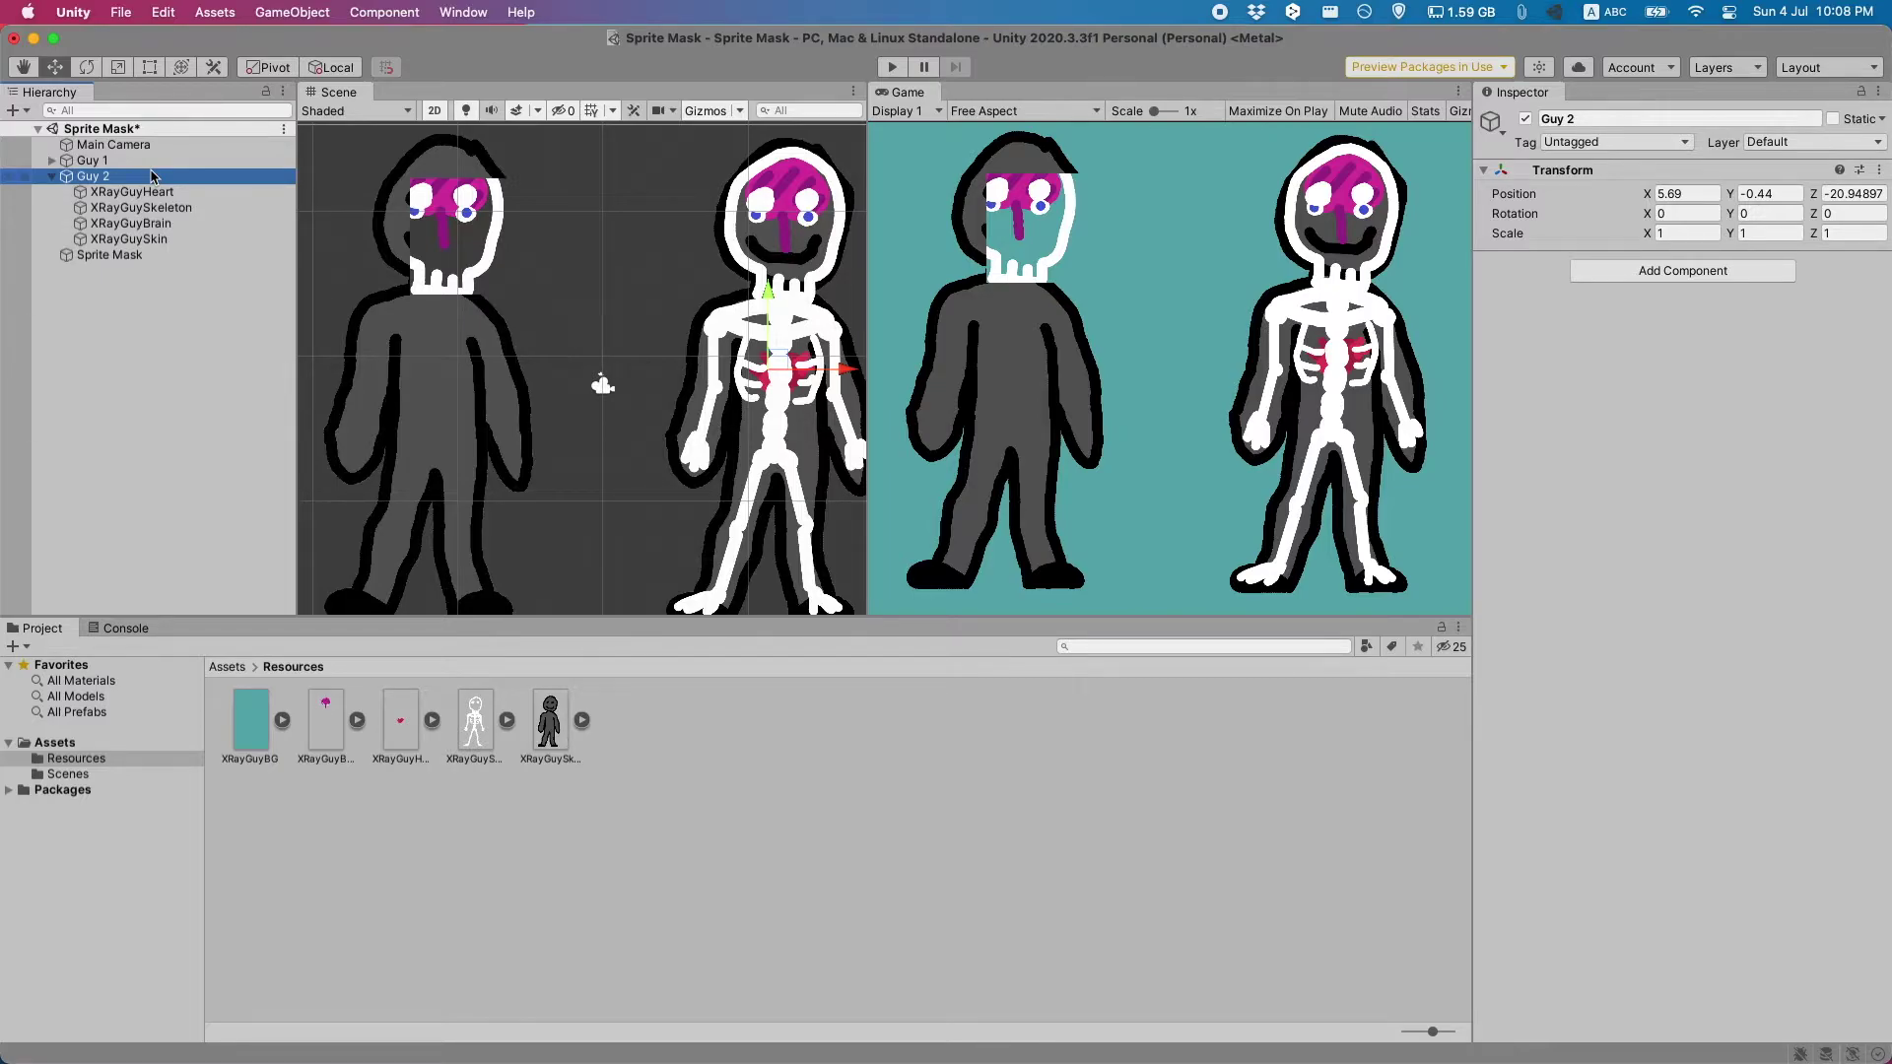
Step: Set Guy 2's heart, skeleton and brain to Visible Outside Mask, then move the mask off Guy 1's head
{"action": "left_click", "coordinate": [131, 191]}
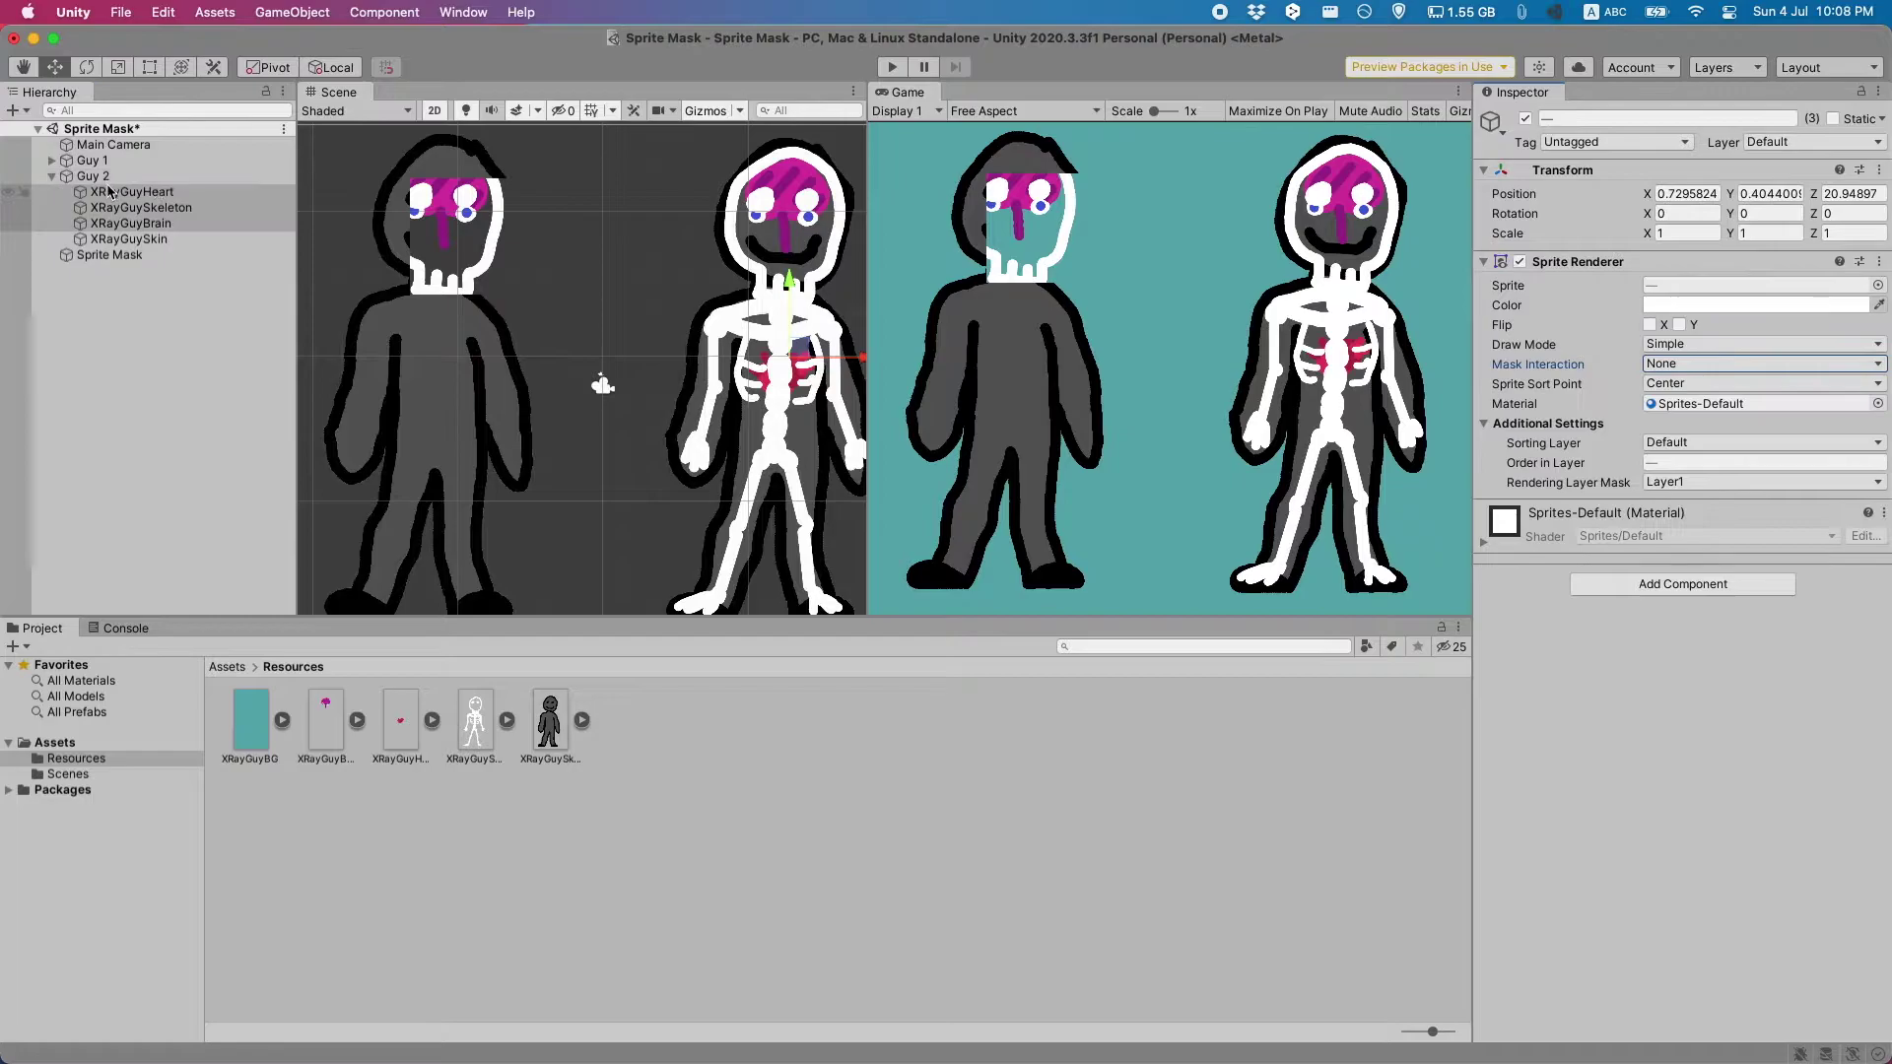
{"action": "left_click", "coordinate": [127, 222], "text": "shift"}
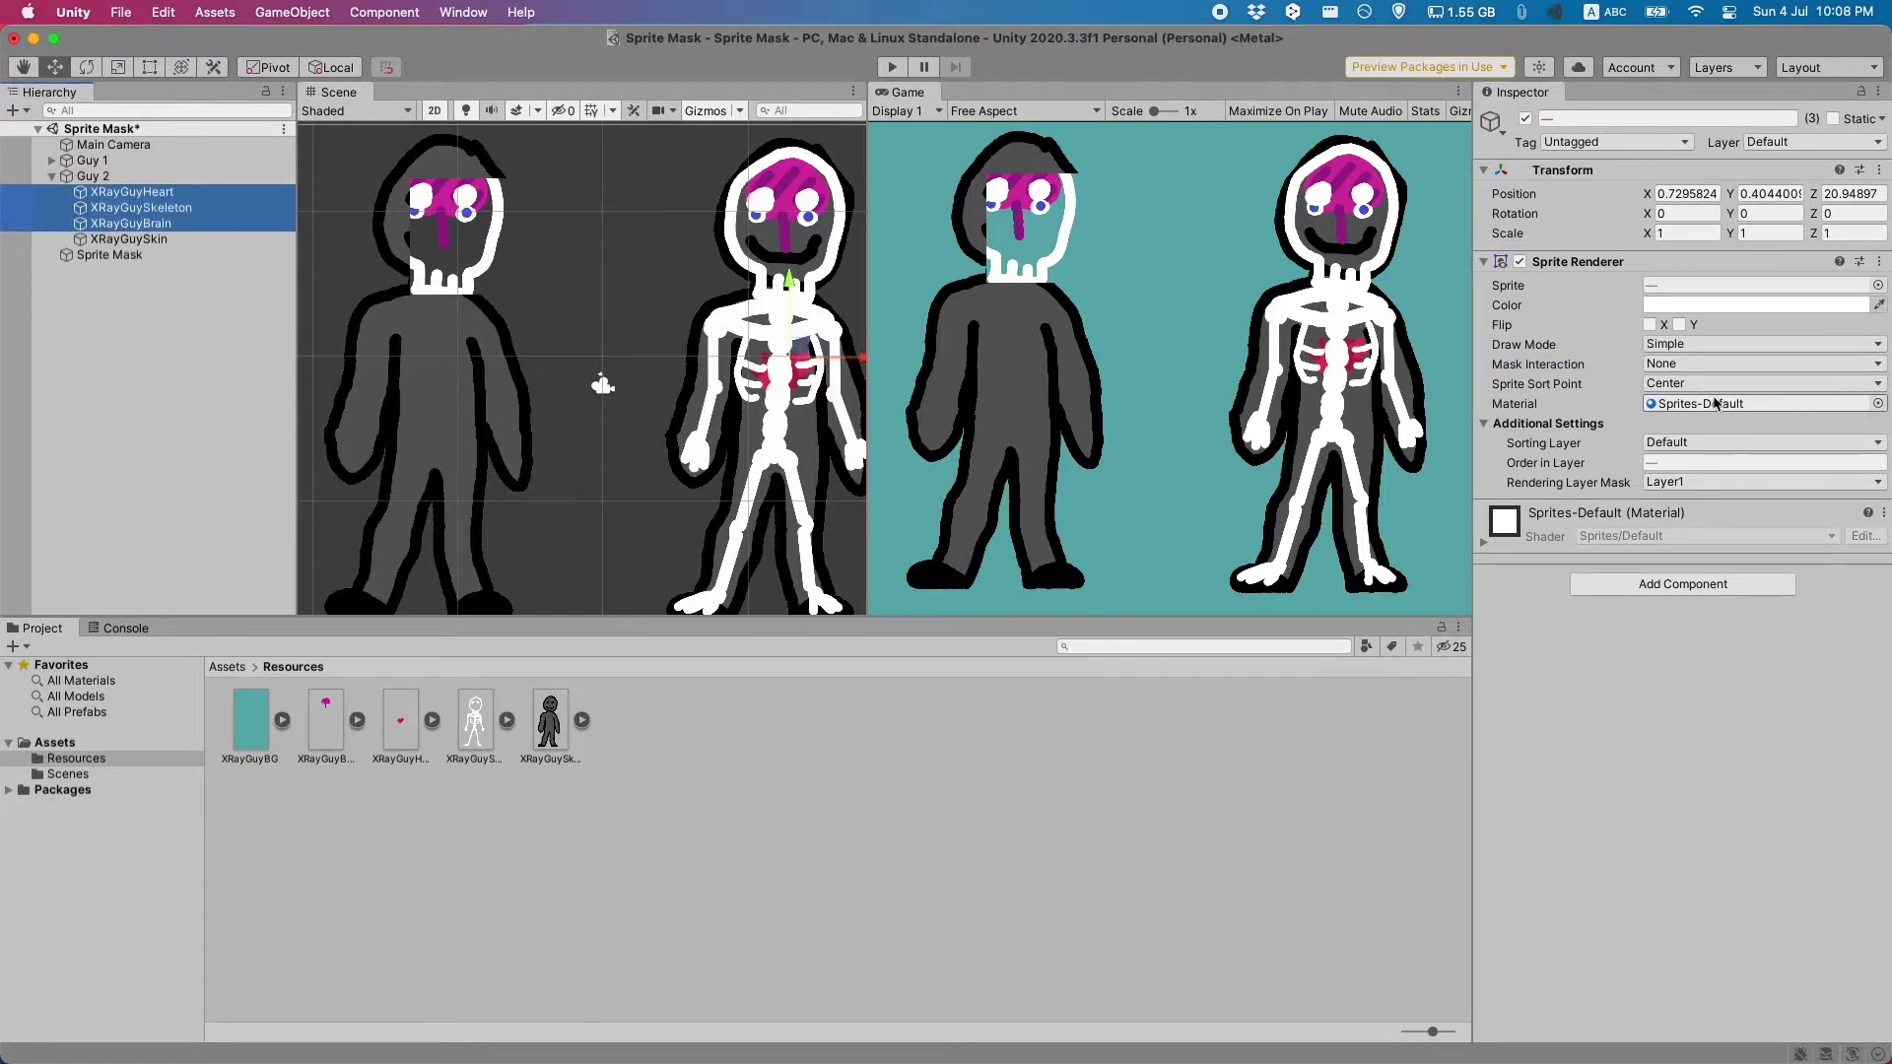
{"action": "left_click", "coordinate": [1672, 367]}
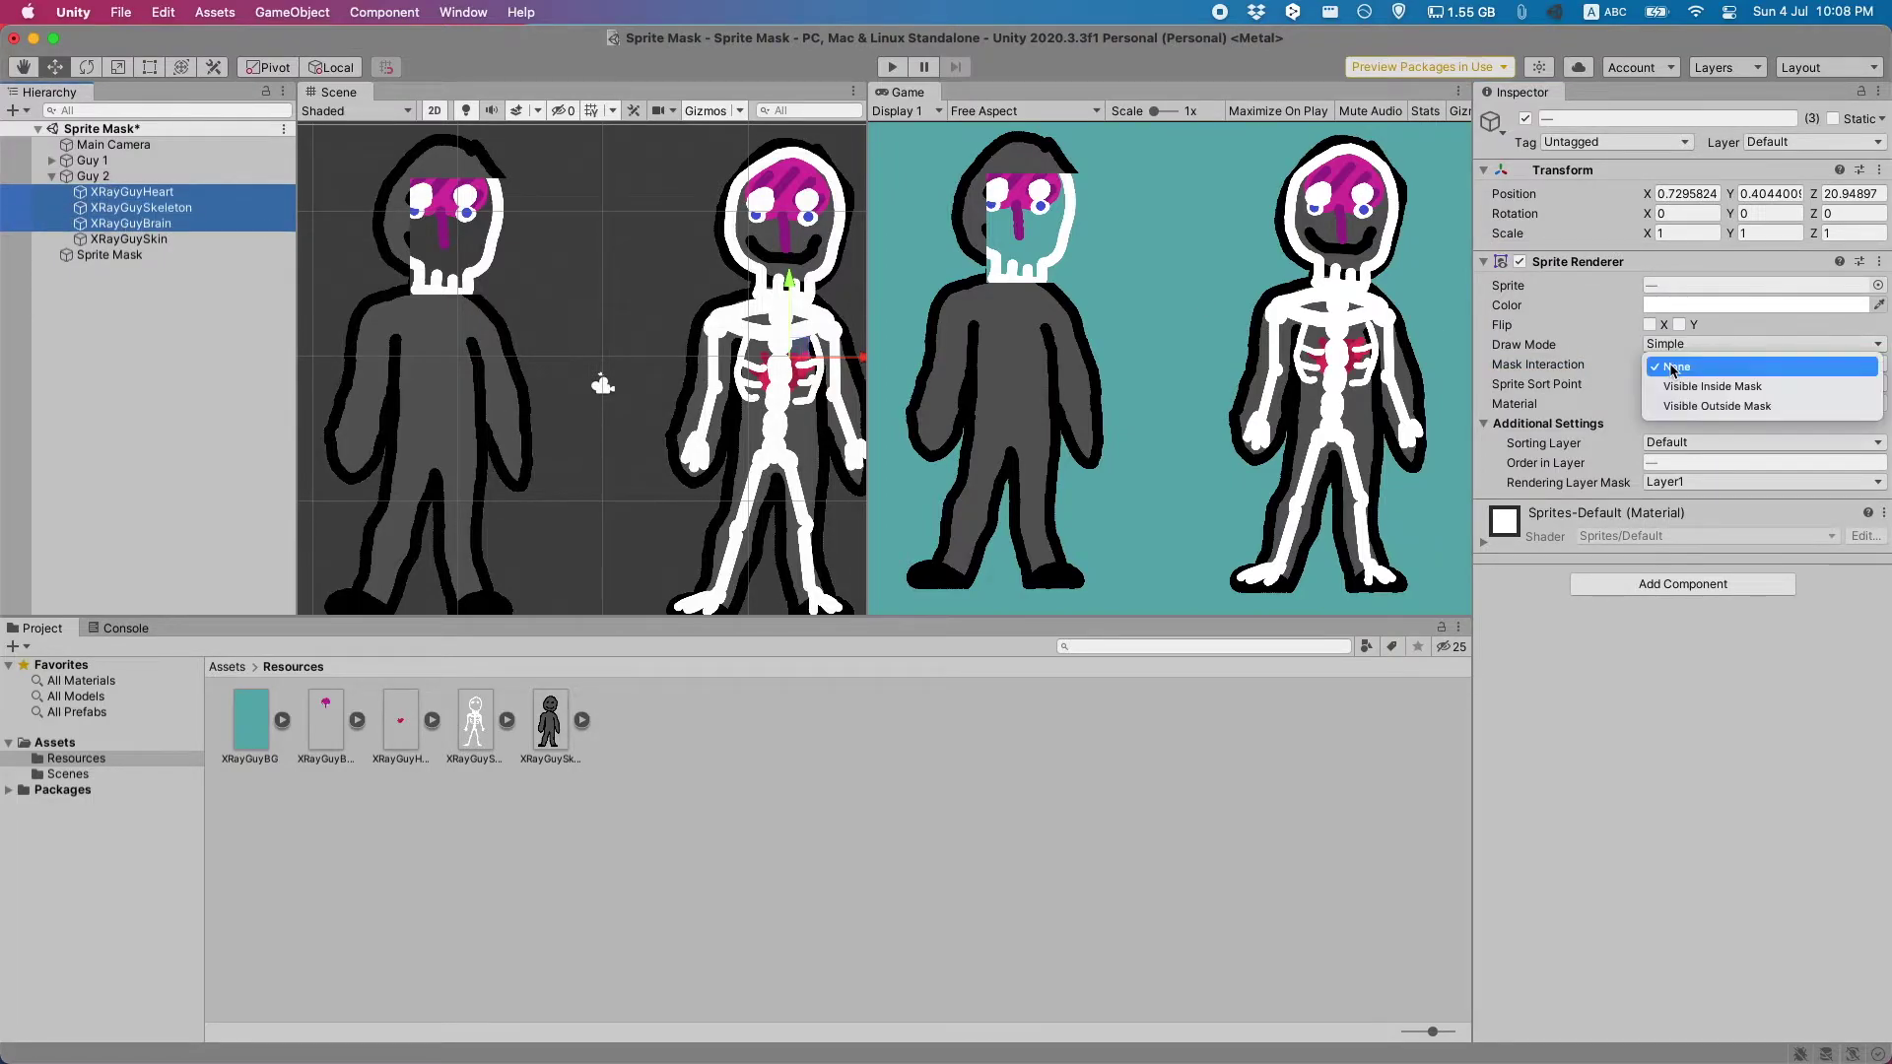
{"action": "left_click", "coordinate": [1700, 406]}
{"action": "left_click", "coordinate": [110, 255]}
{"action": "left_click_drag", "start_coordinate": [498, 227], "coordinate": [657, 209]}
Step: Set Guy 2's skin to Visible Inside Mask and slide the mask over both guys to test
{"action": "left_click", "coordinate": [133, 240]}
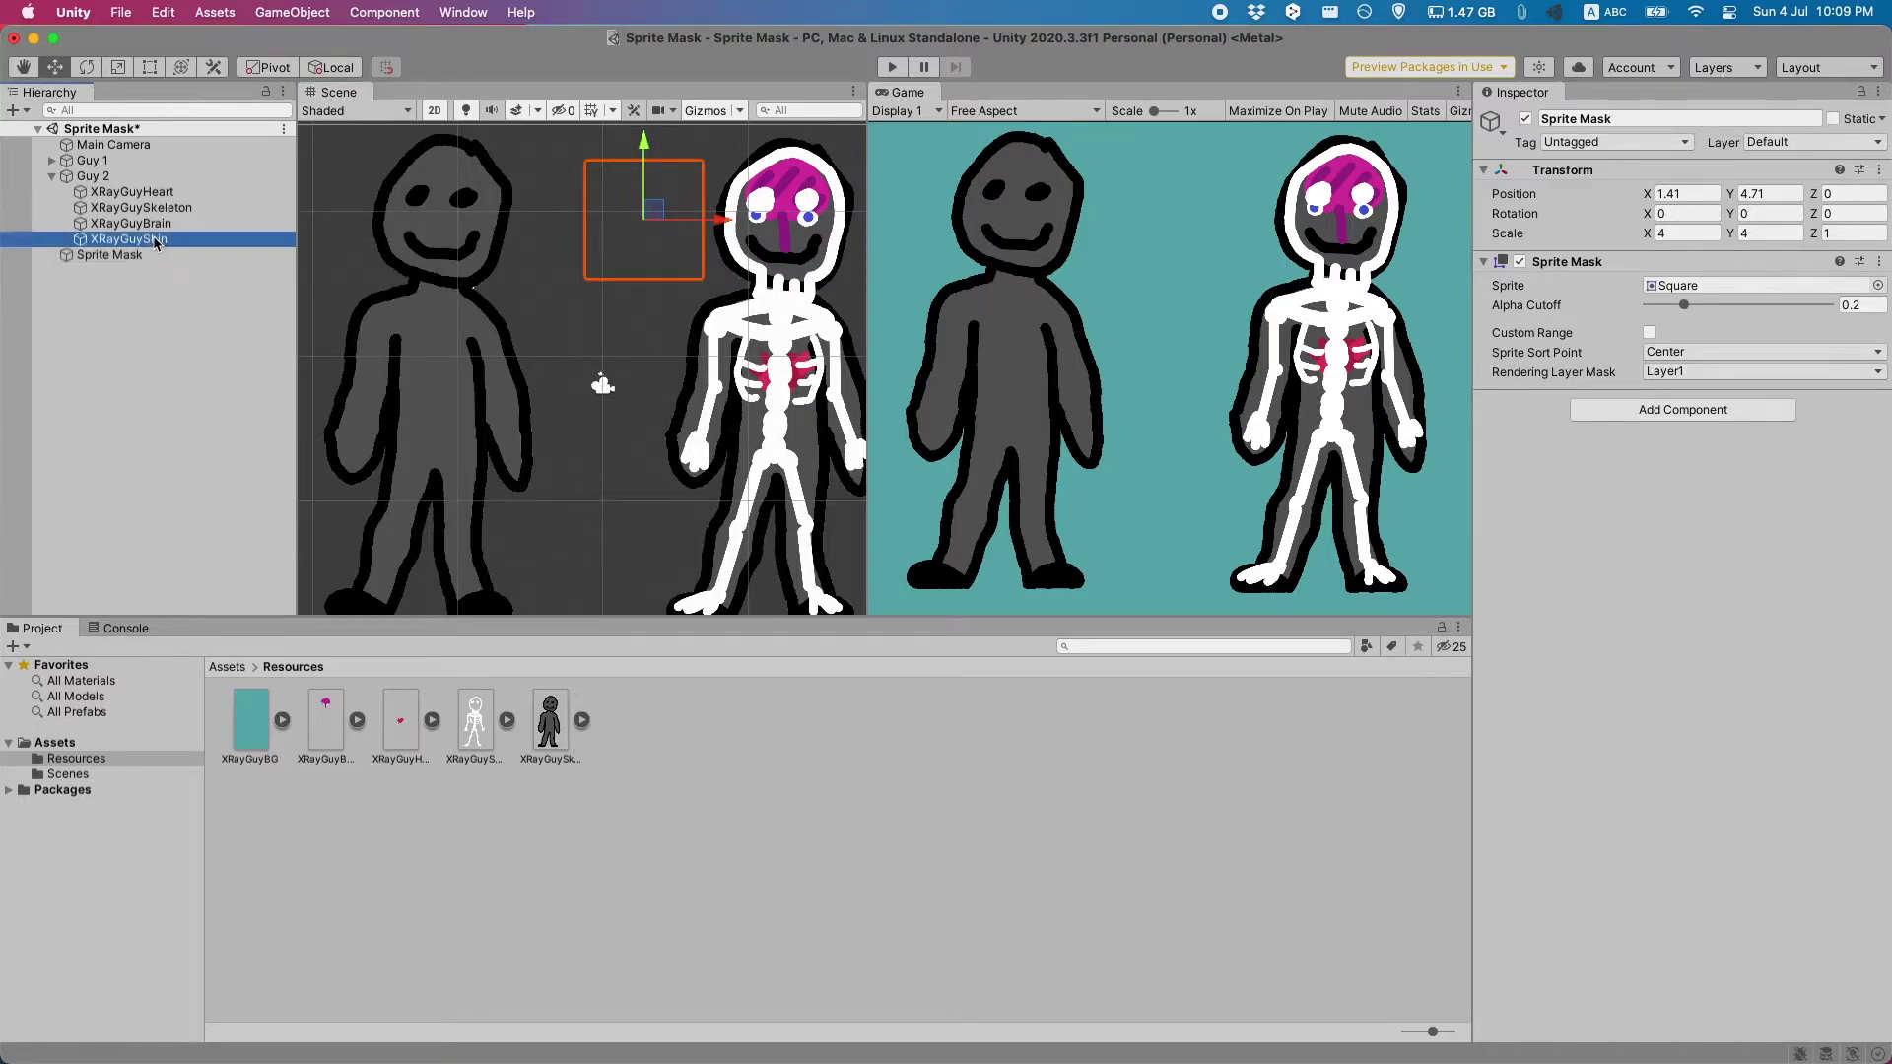
{"action": "left_click", "coordinate": [1662, 368]}
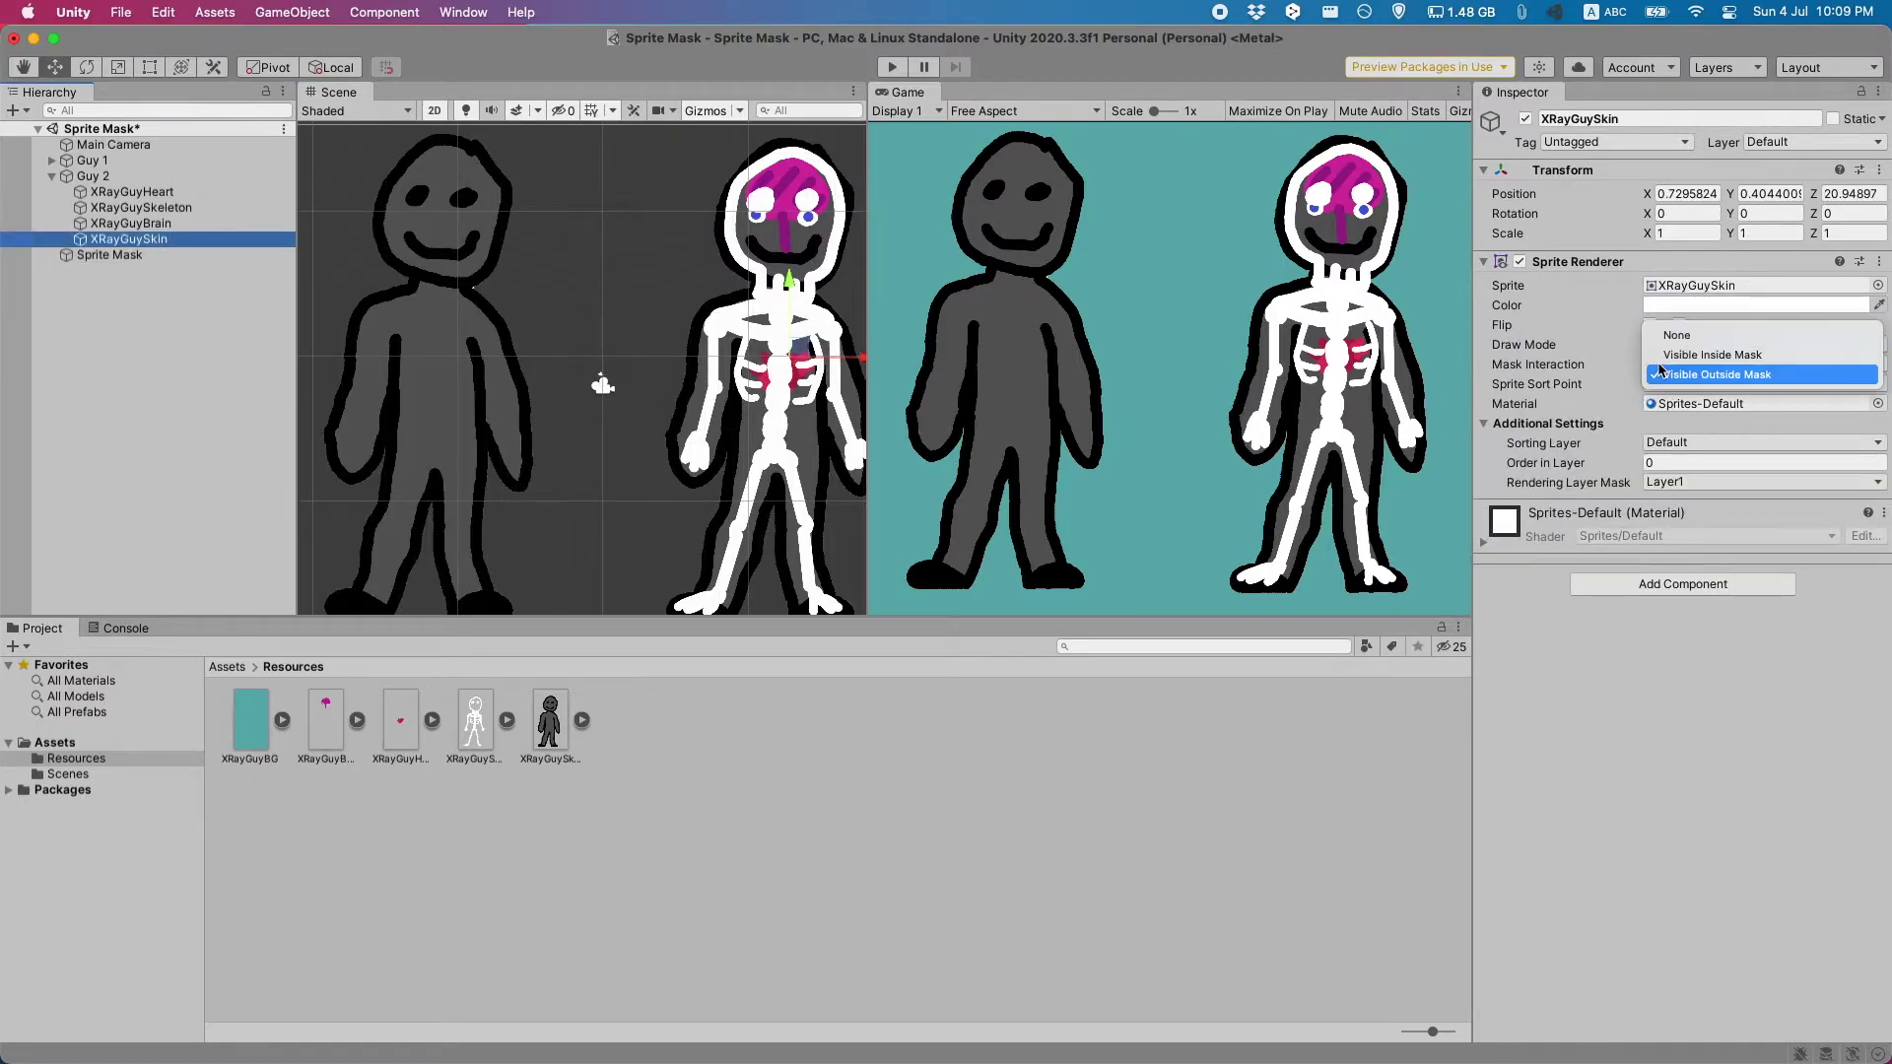
{"action": "left_click", "coordinate": [1672, 357]}
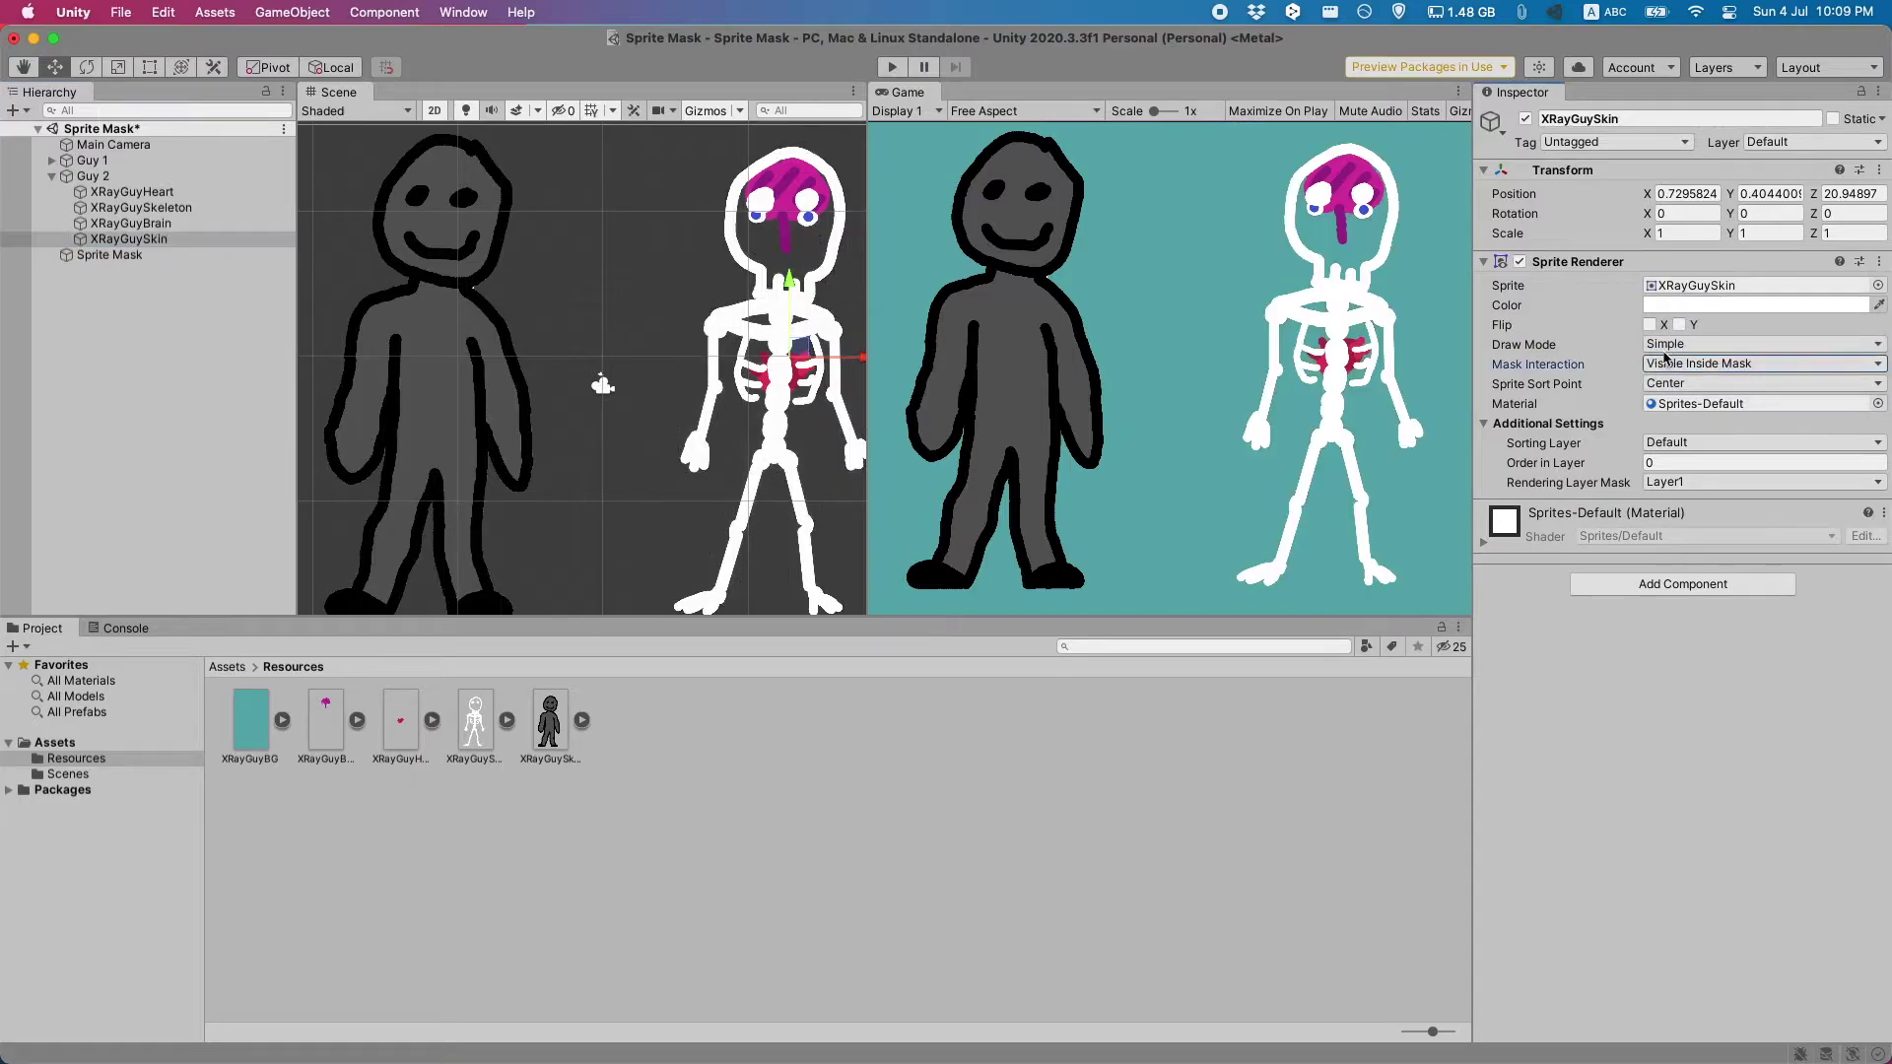
{"action": "left_click", "coordinate": [154, 254]}
{"action": "left_click_drag", "start_coordinate": [650, 222], "coordinate": [427, 382]}
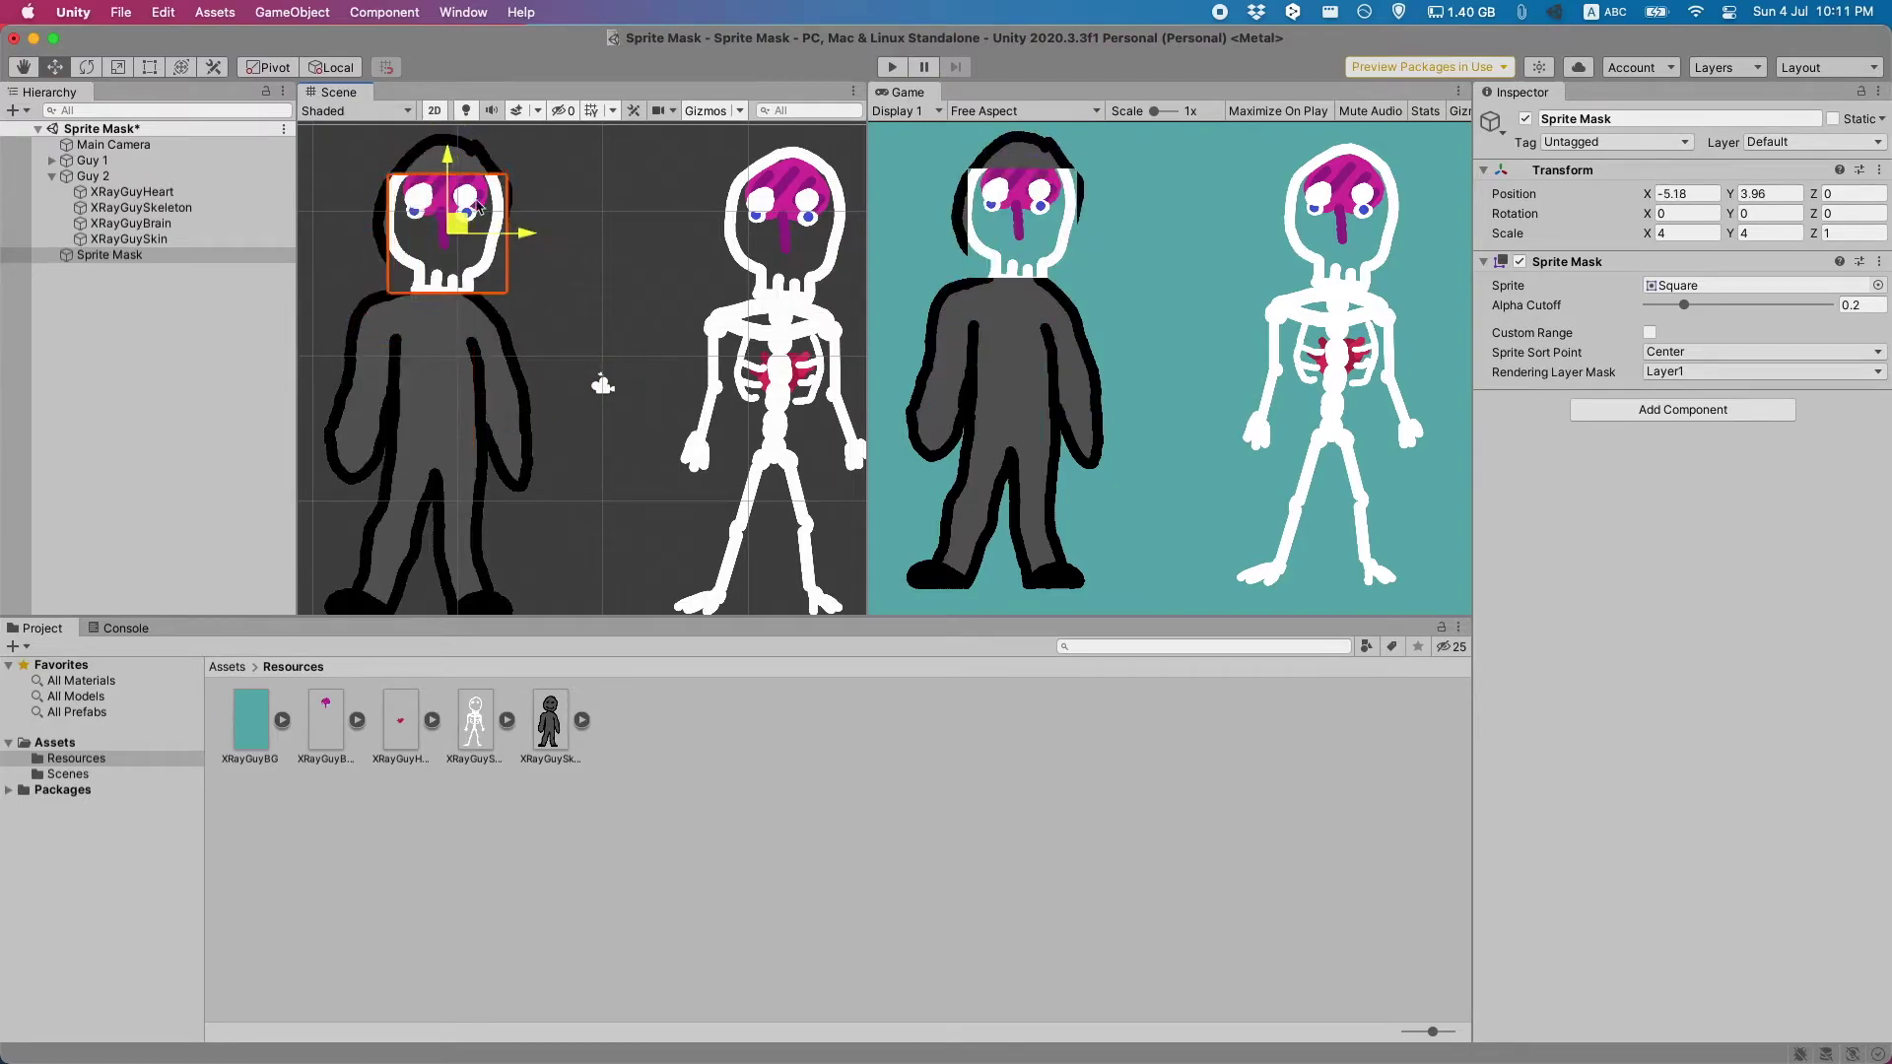
{"action": "left_click_drag", "start_coordinate": [443, 229], "coordinate": [594, 309]}
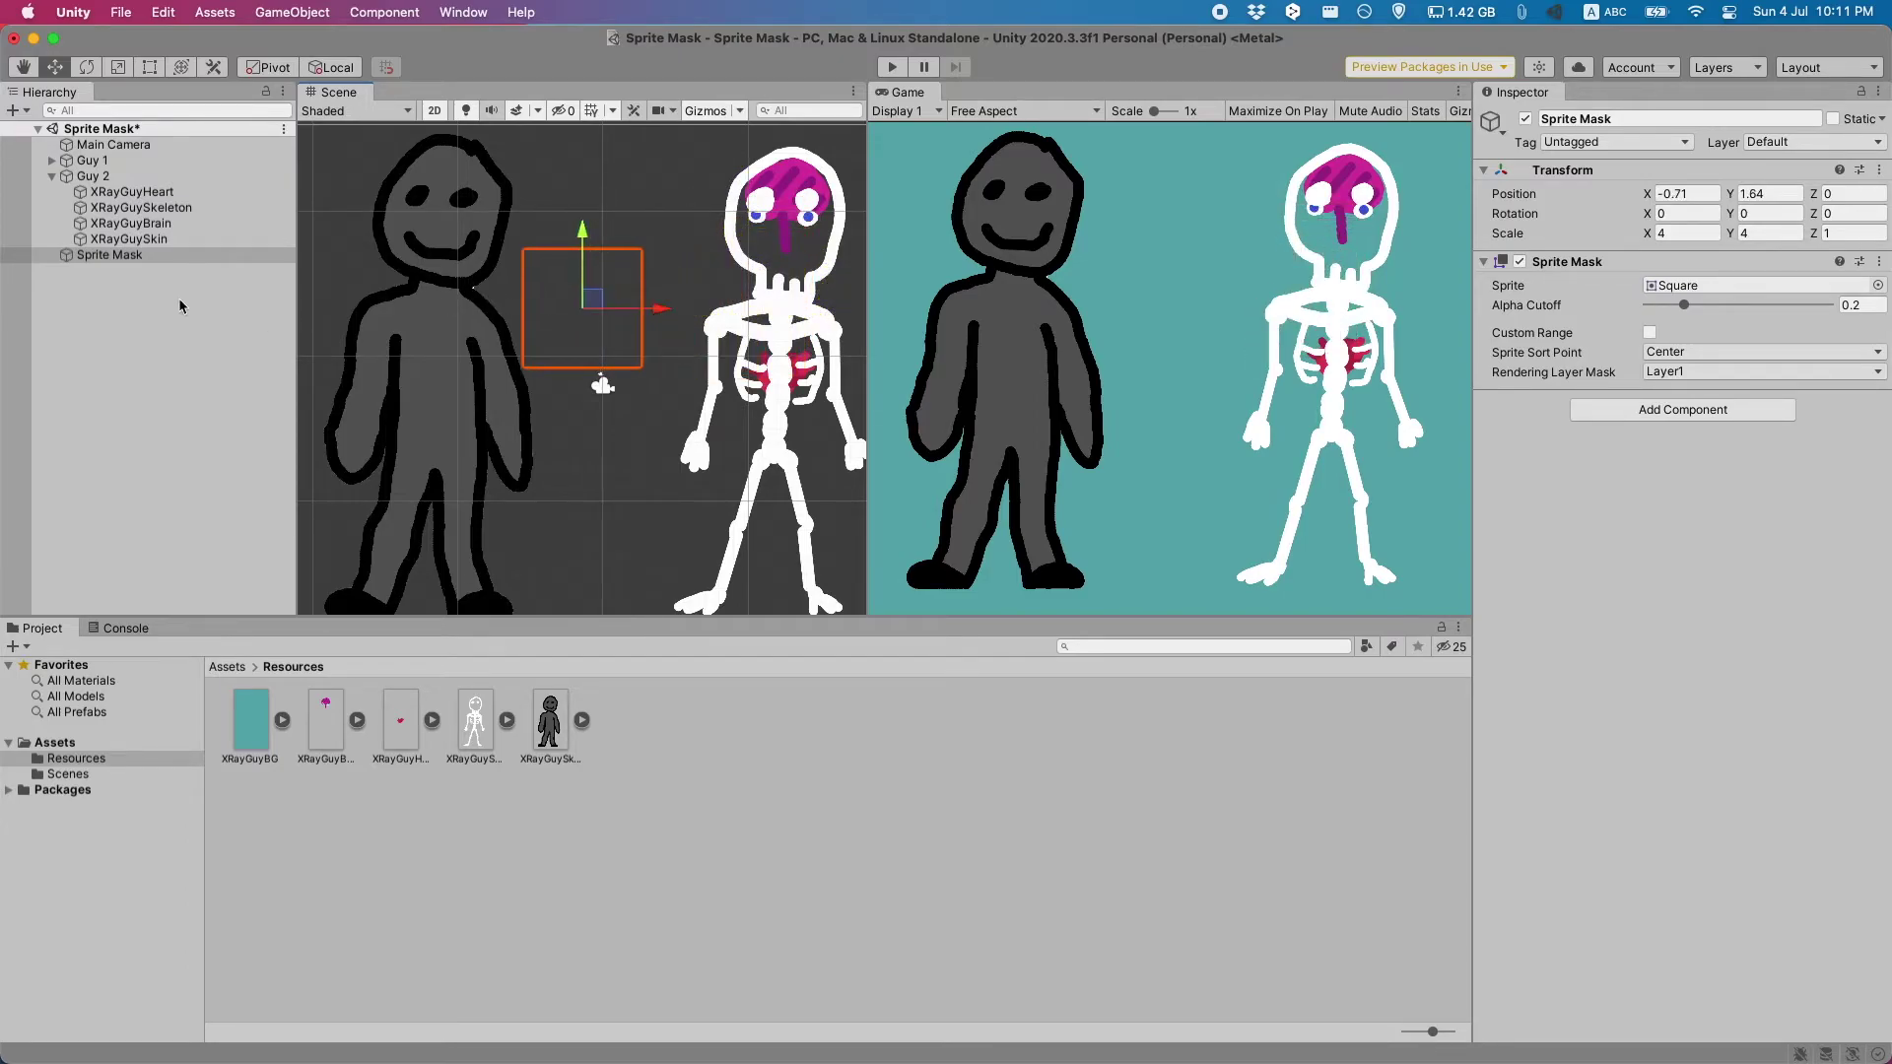
Step: Add a Square sprite as a child of the Sprite Mask, scaled to about 1.1
{"action": "right_click", "coordinate": [162, 259]}
{"action": "mouse_move", "coordinate": [256, 558]}
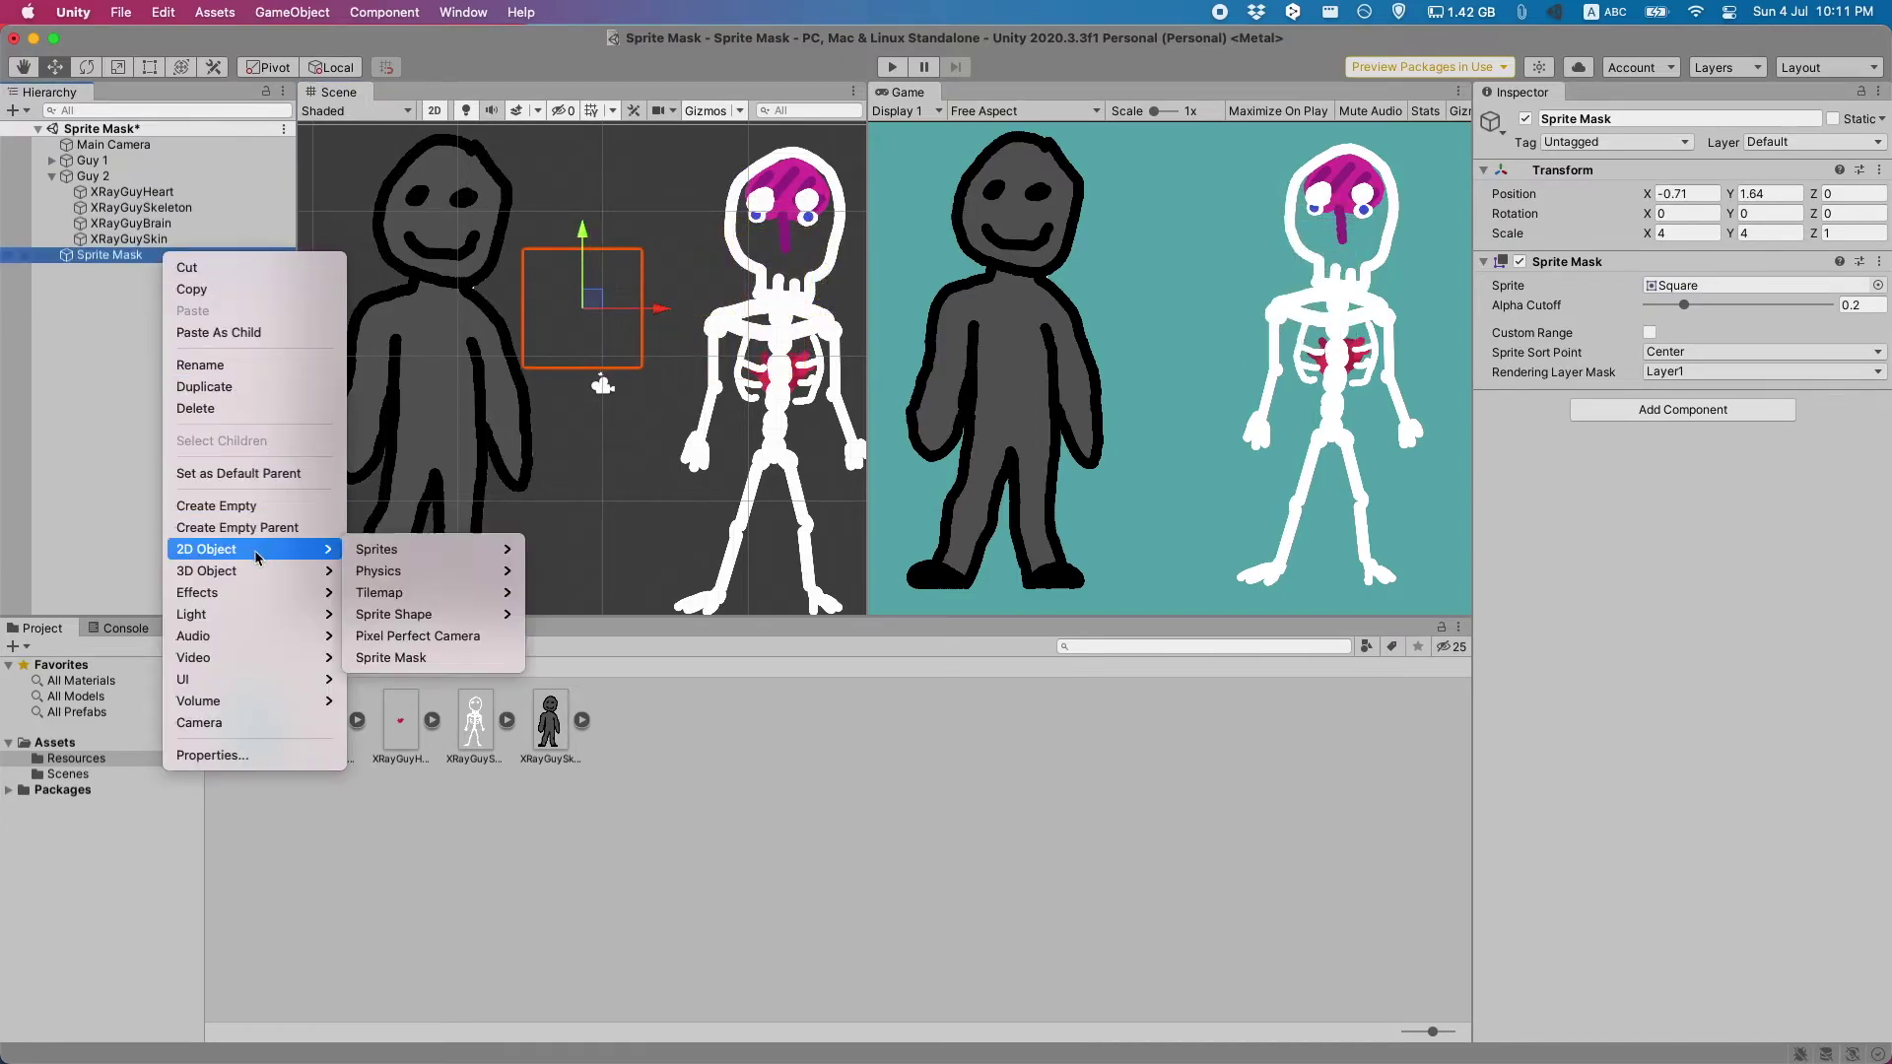
{"action": "mouse_move", "coordinate": [394, 548]}
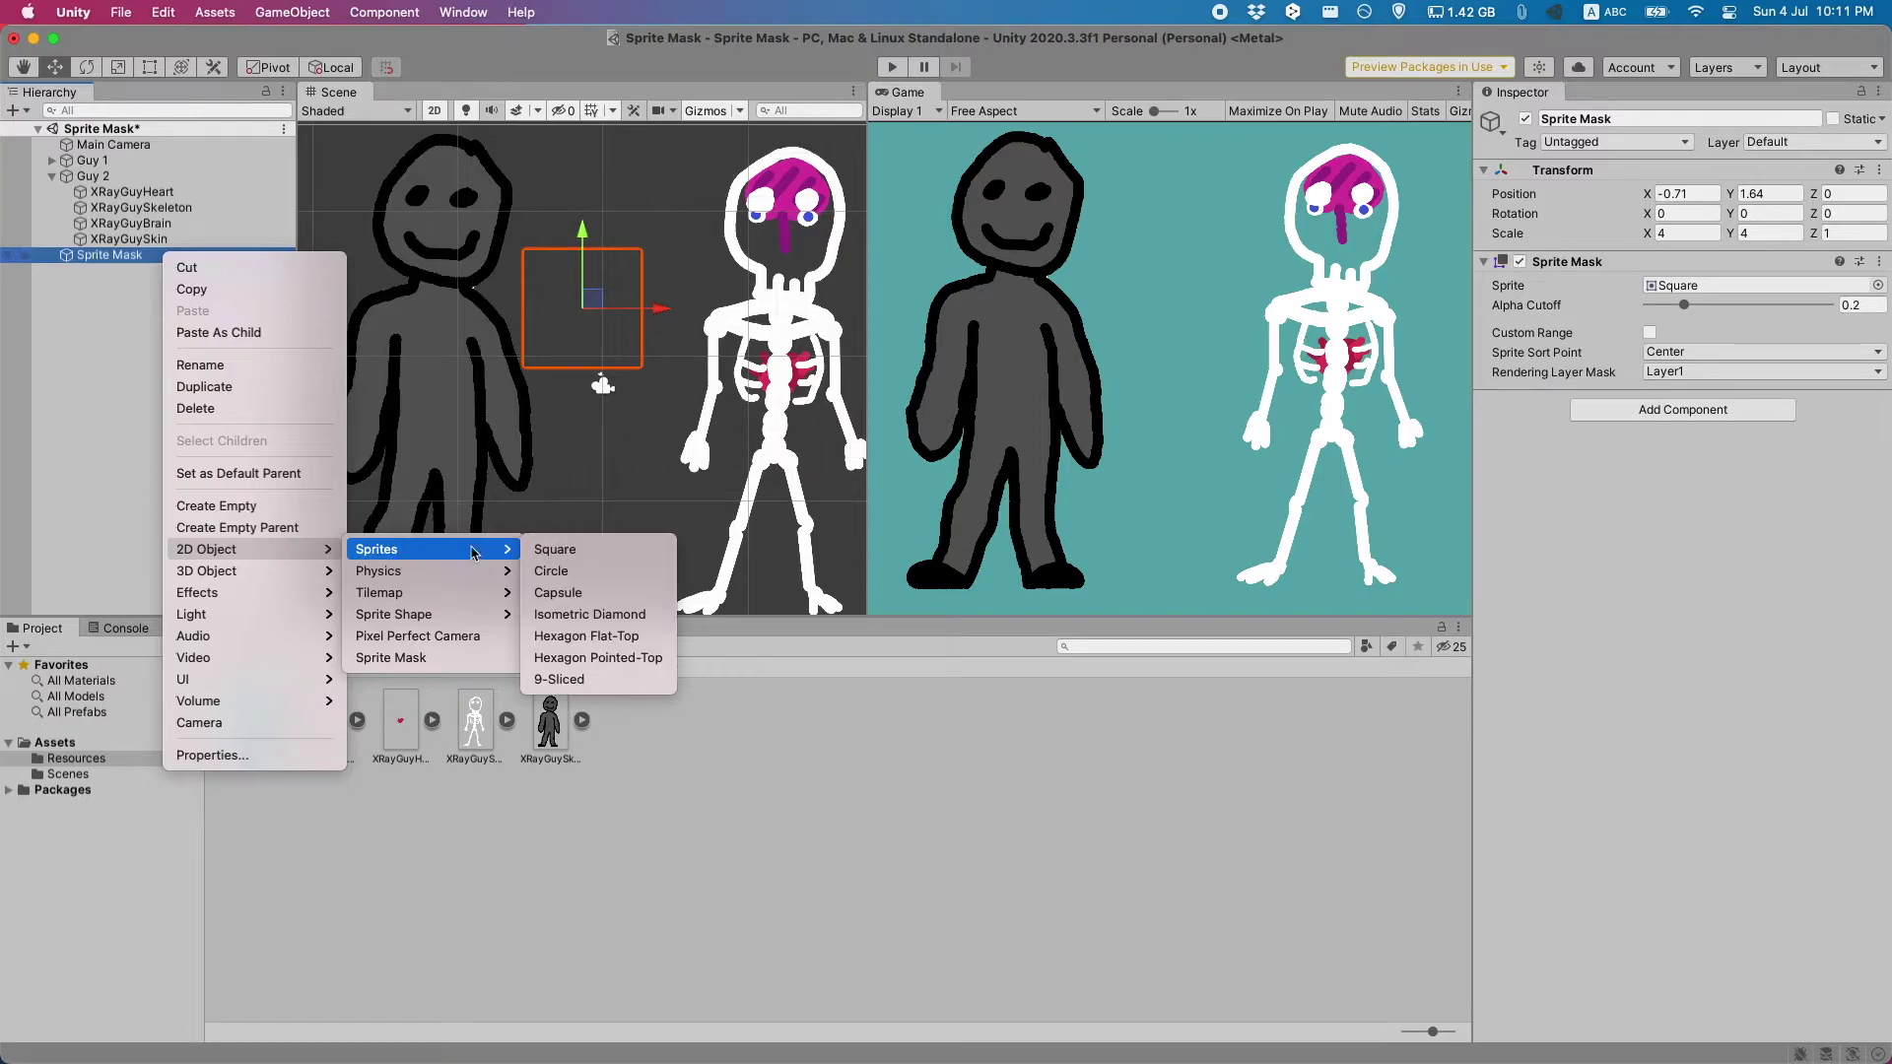
{"action": "left_click", "coordinate": [582, 550]}
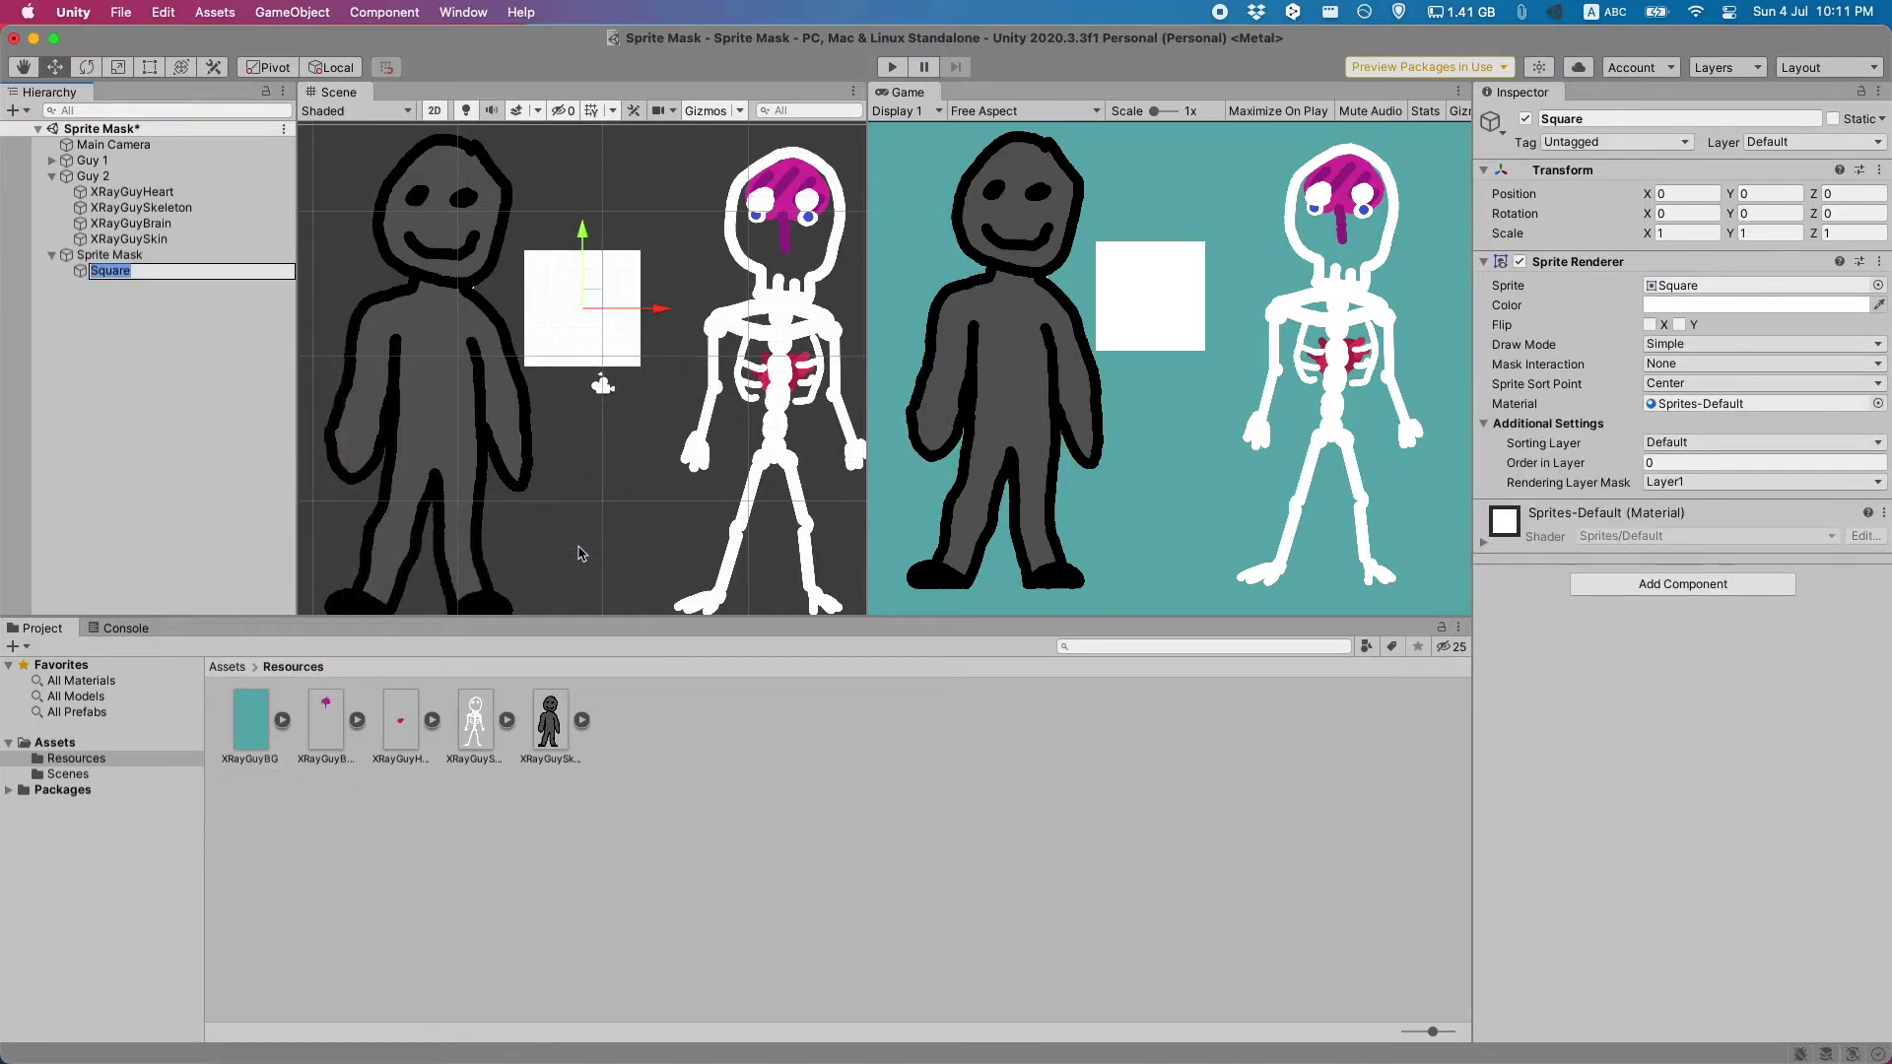
{"action": "left_click", "coordinate": [1698, 233]}
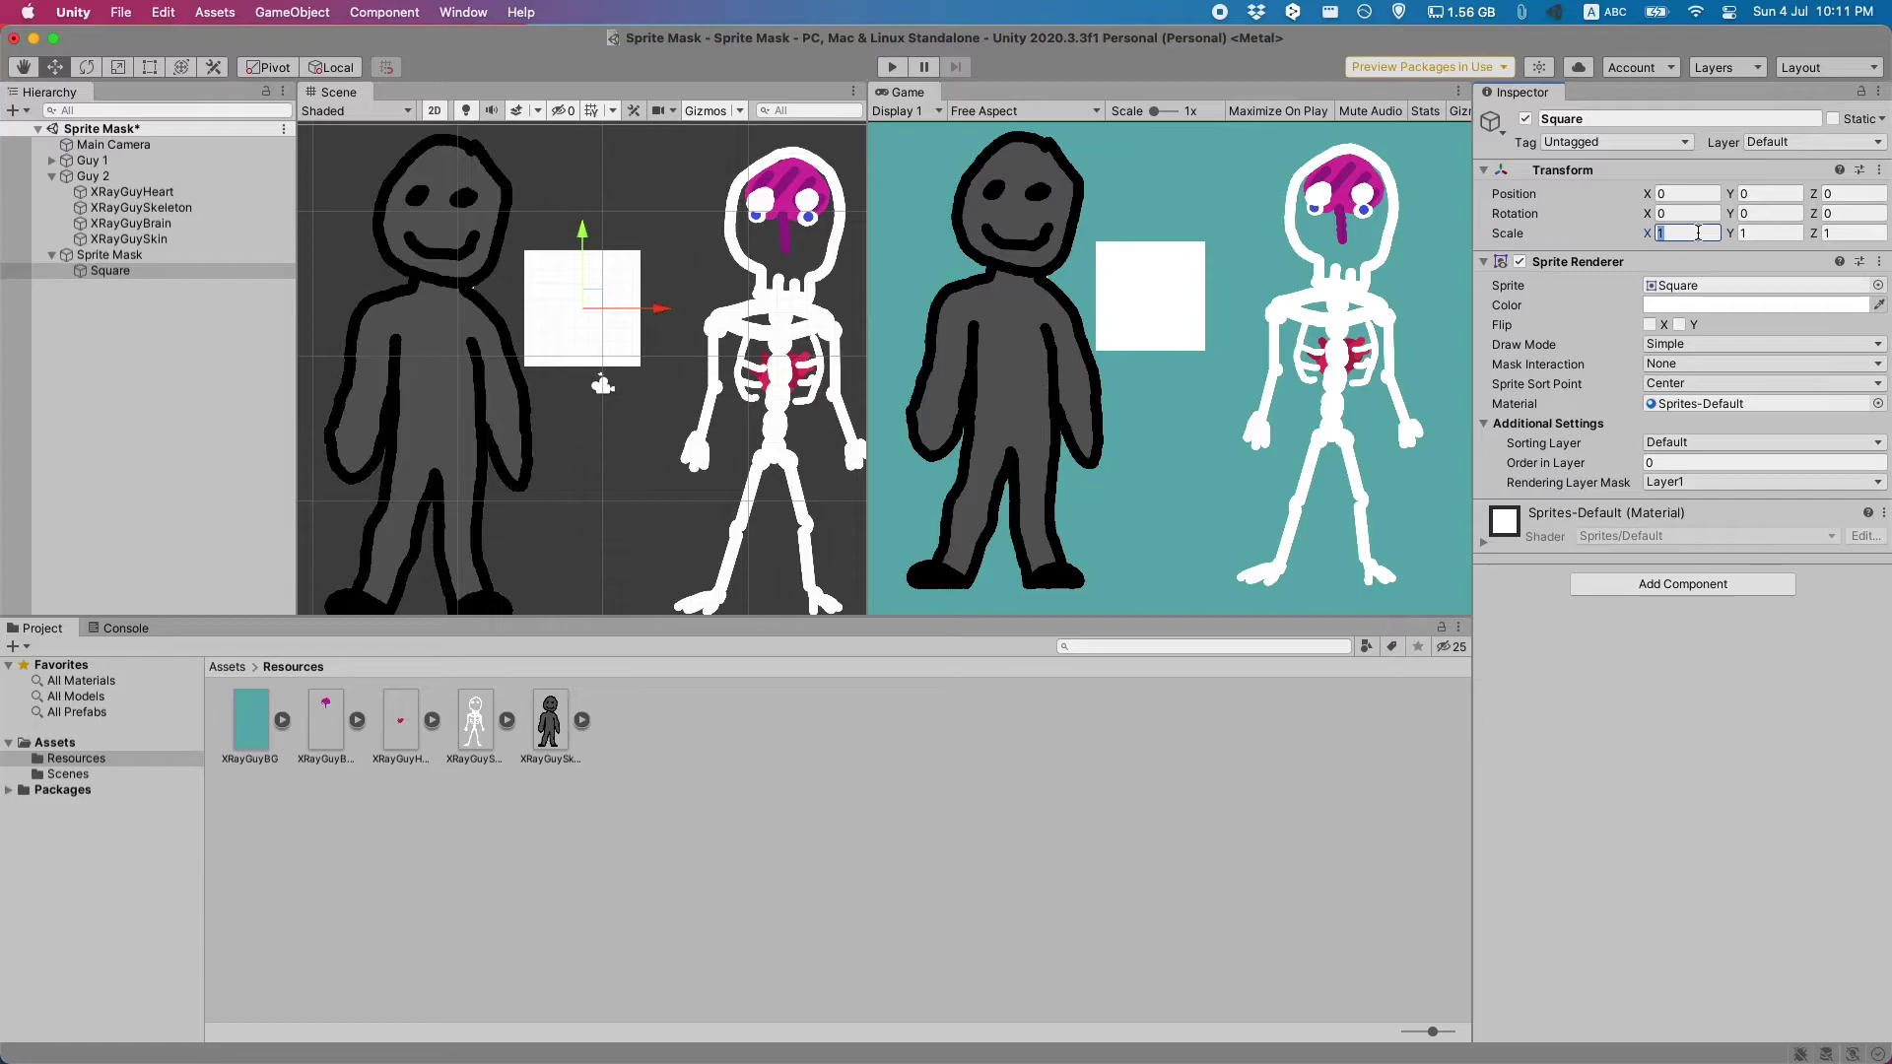
{"action": "type", "text": ".1"}
{"action": "key", "text": "Tab"}
{"action": "type", "text": "1.1"}
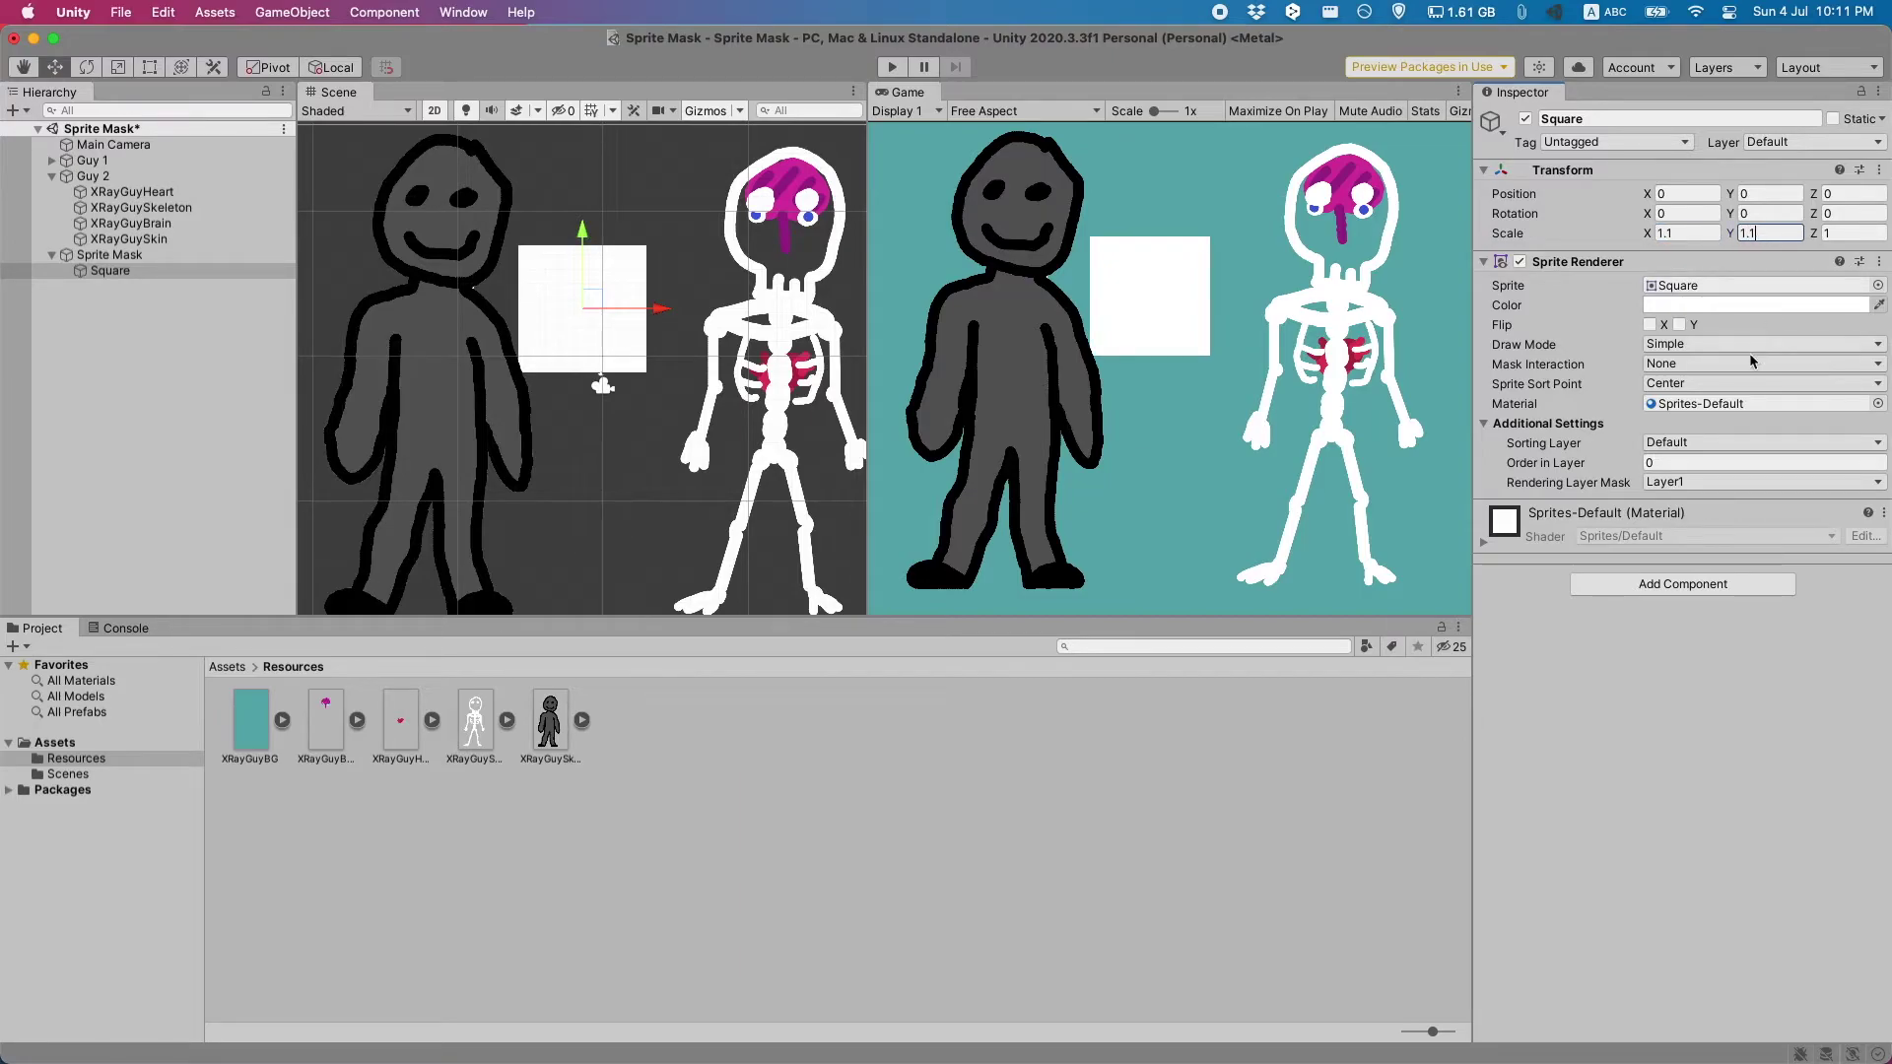
Step: Make the square Visible Outside Mask and colour it black to form an outline
{"action": "left_click", "coordinate": [1749, 365]}
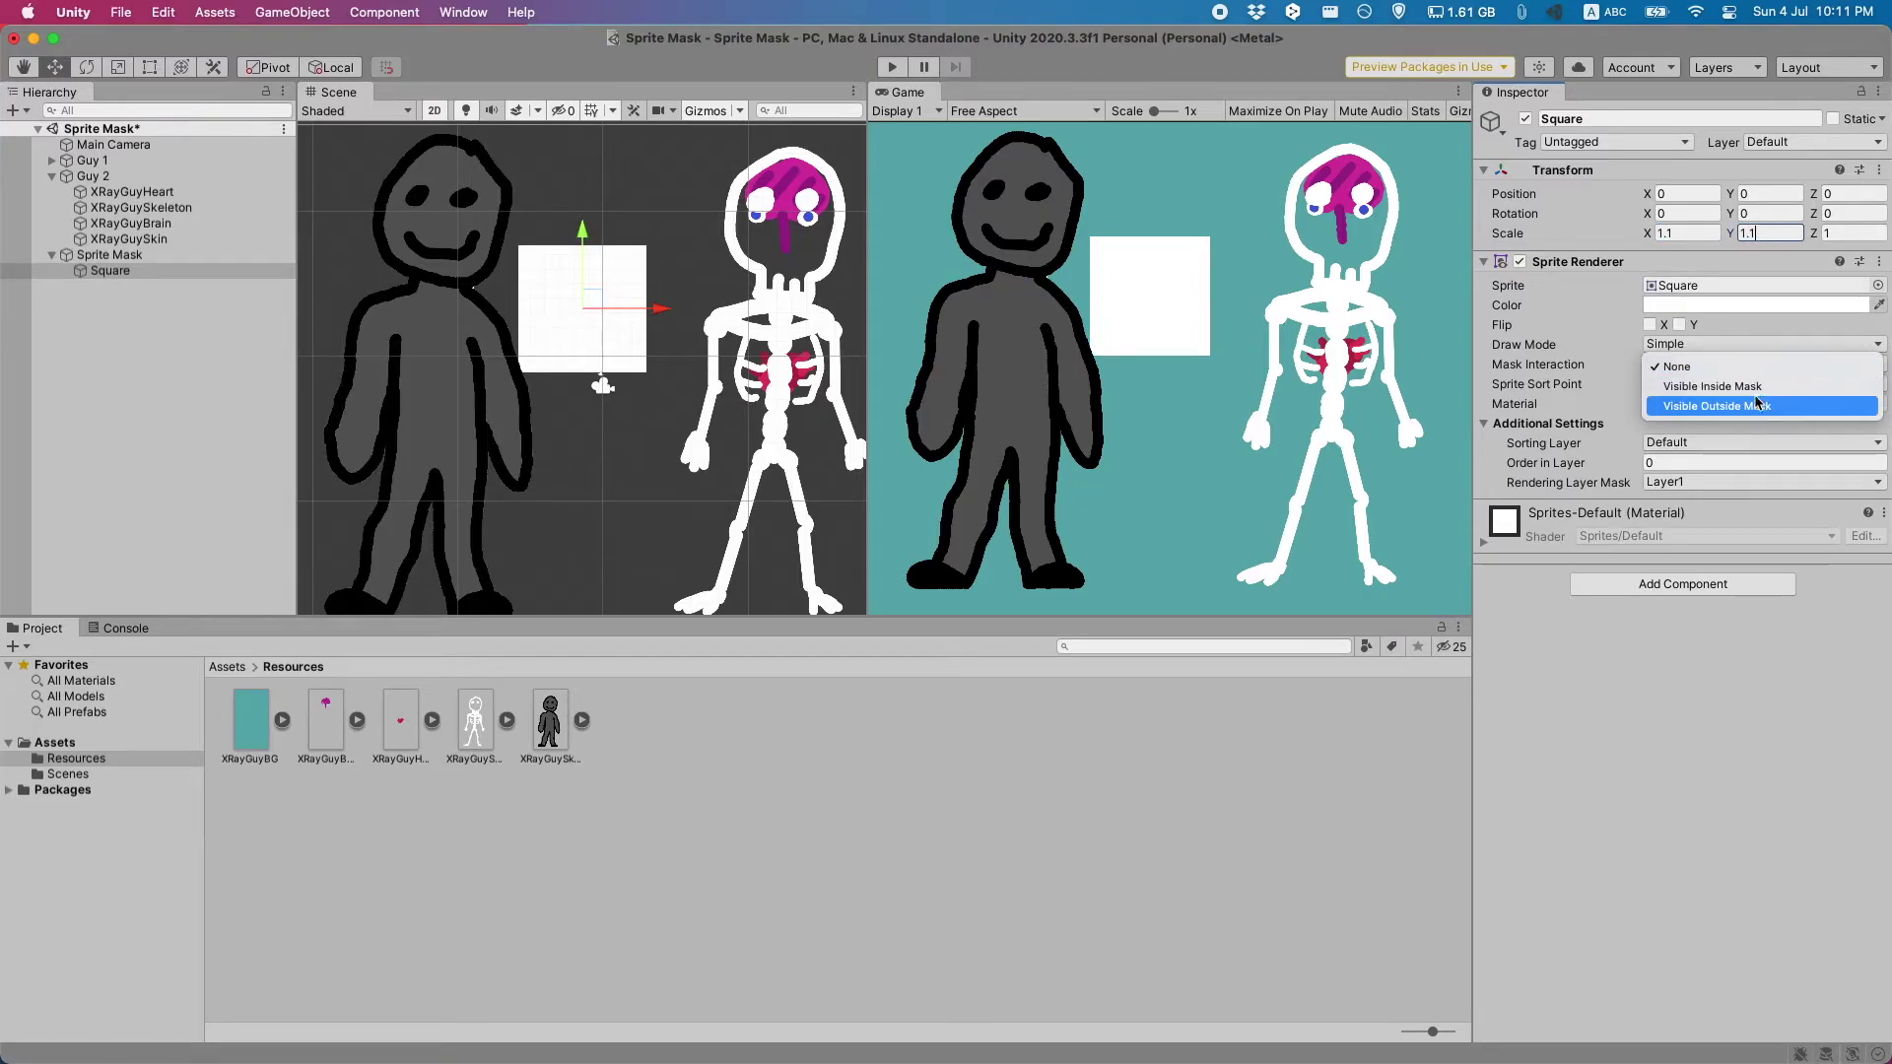
{"action": "left_click", "coordinate": [1759, 406]}
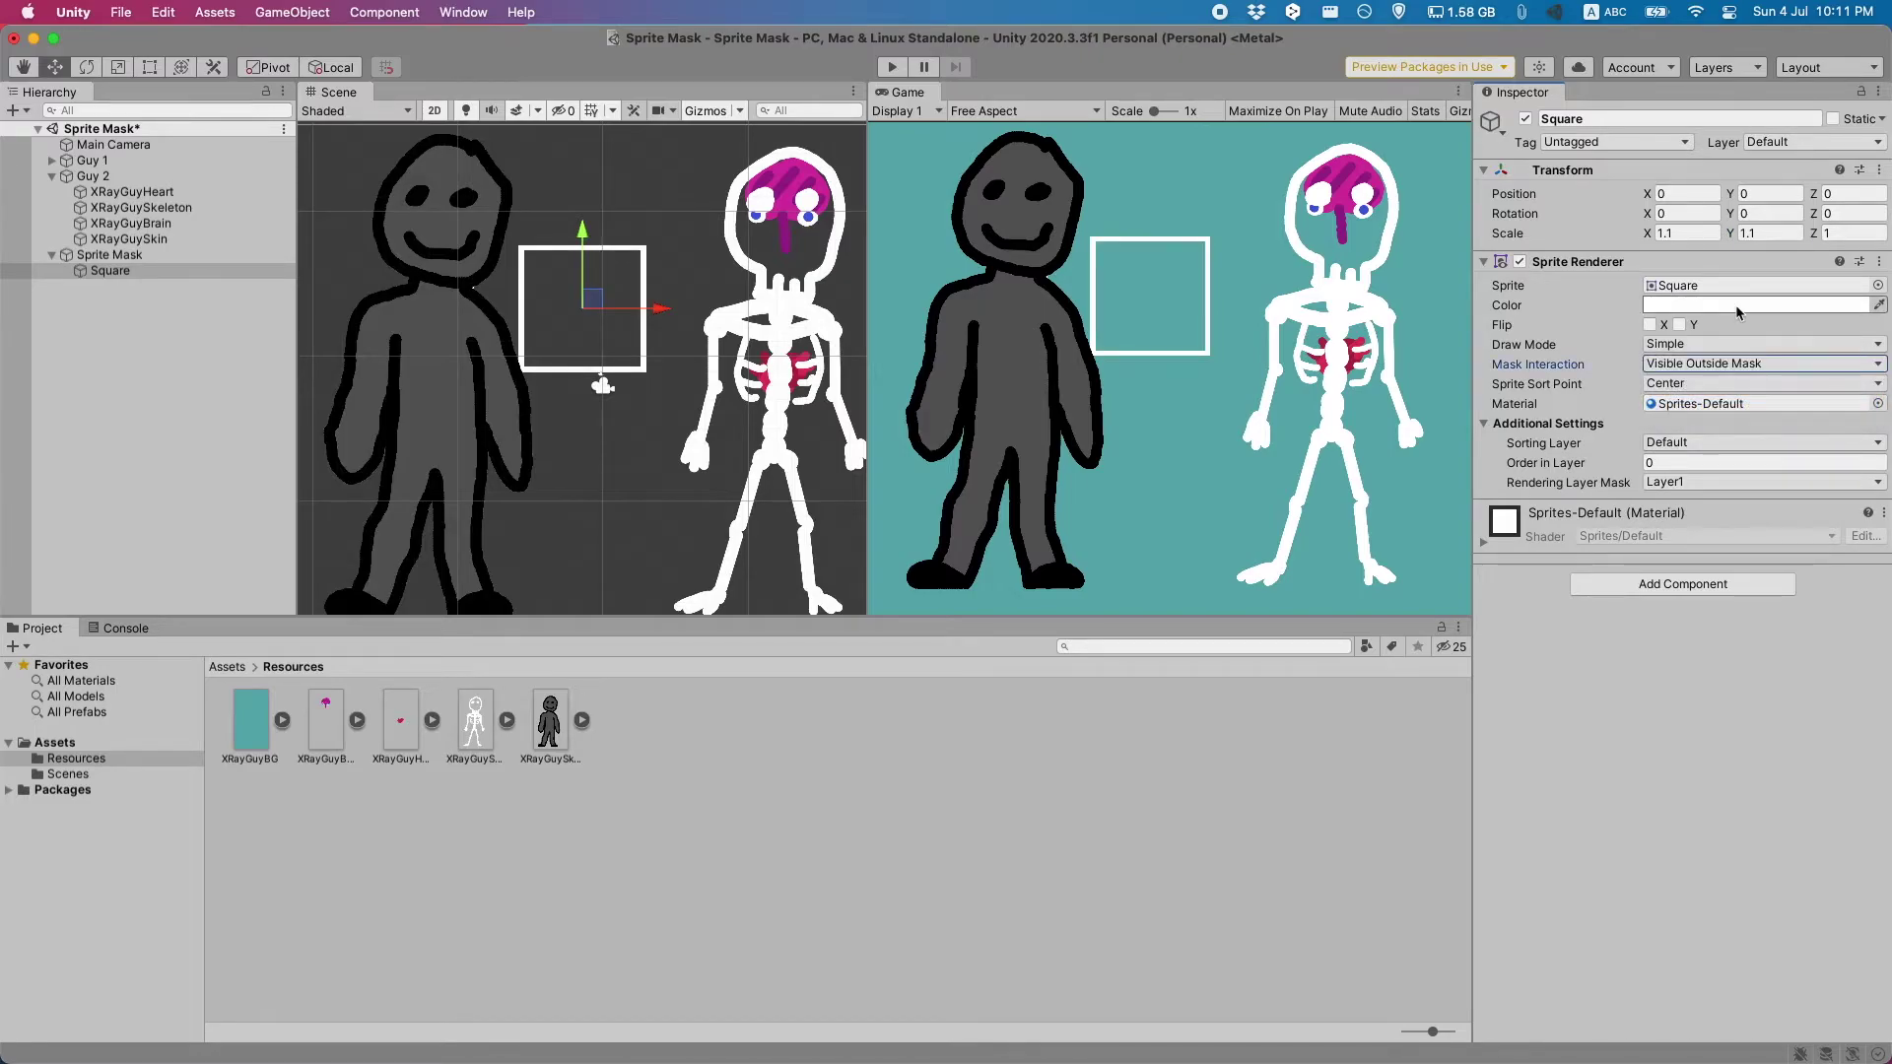
{"action": "left_click", "coordinate": [1784, 306]}
{"action": "left_click_drag", "start_coordinate": [1786, 461], "coordinate": [1768, 508]}
{"action": "left_click", "coordinate": [223, 279]}
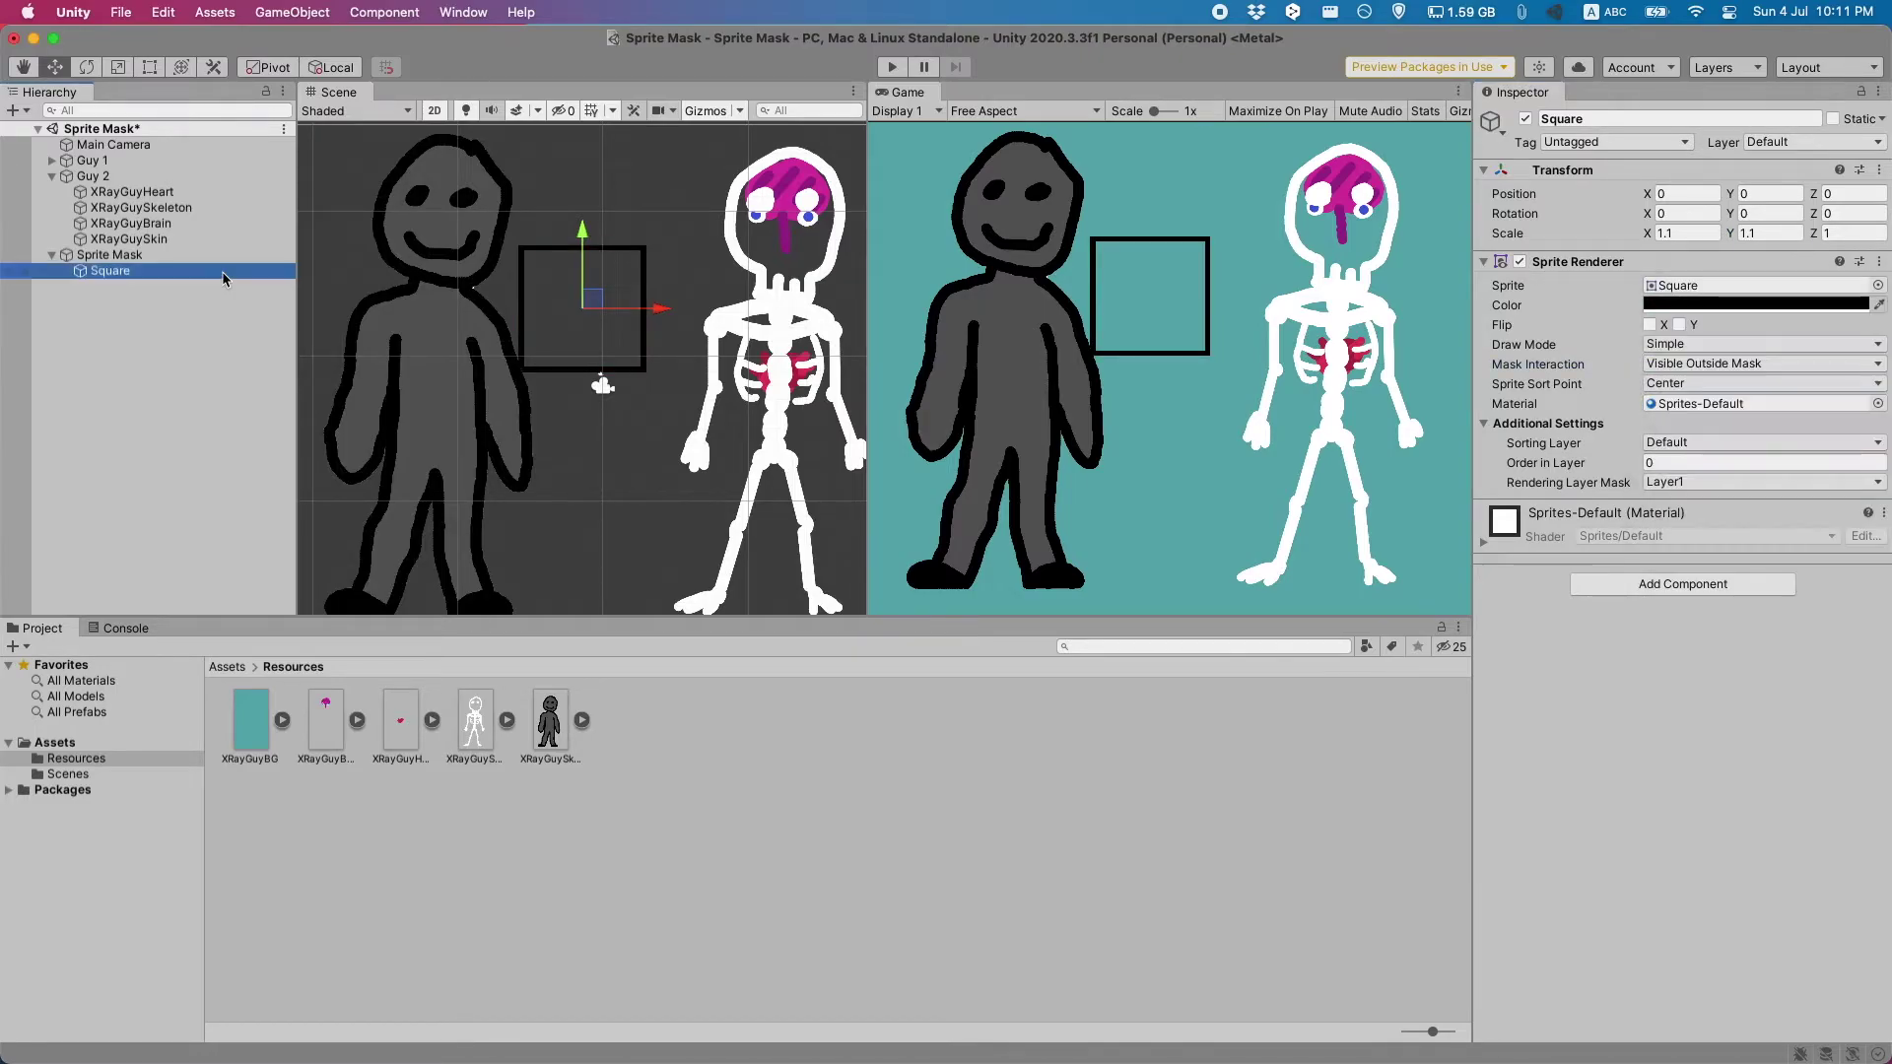
Step: Duplicate the square as a half-transparent white Visible Inside Mask fill, then move the mask onto the skeleton's hips
{"action": "key", "text": "super+d"}
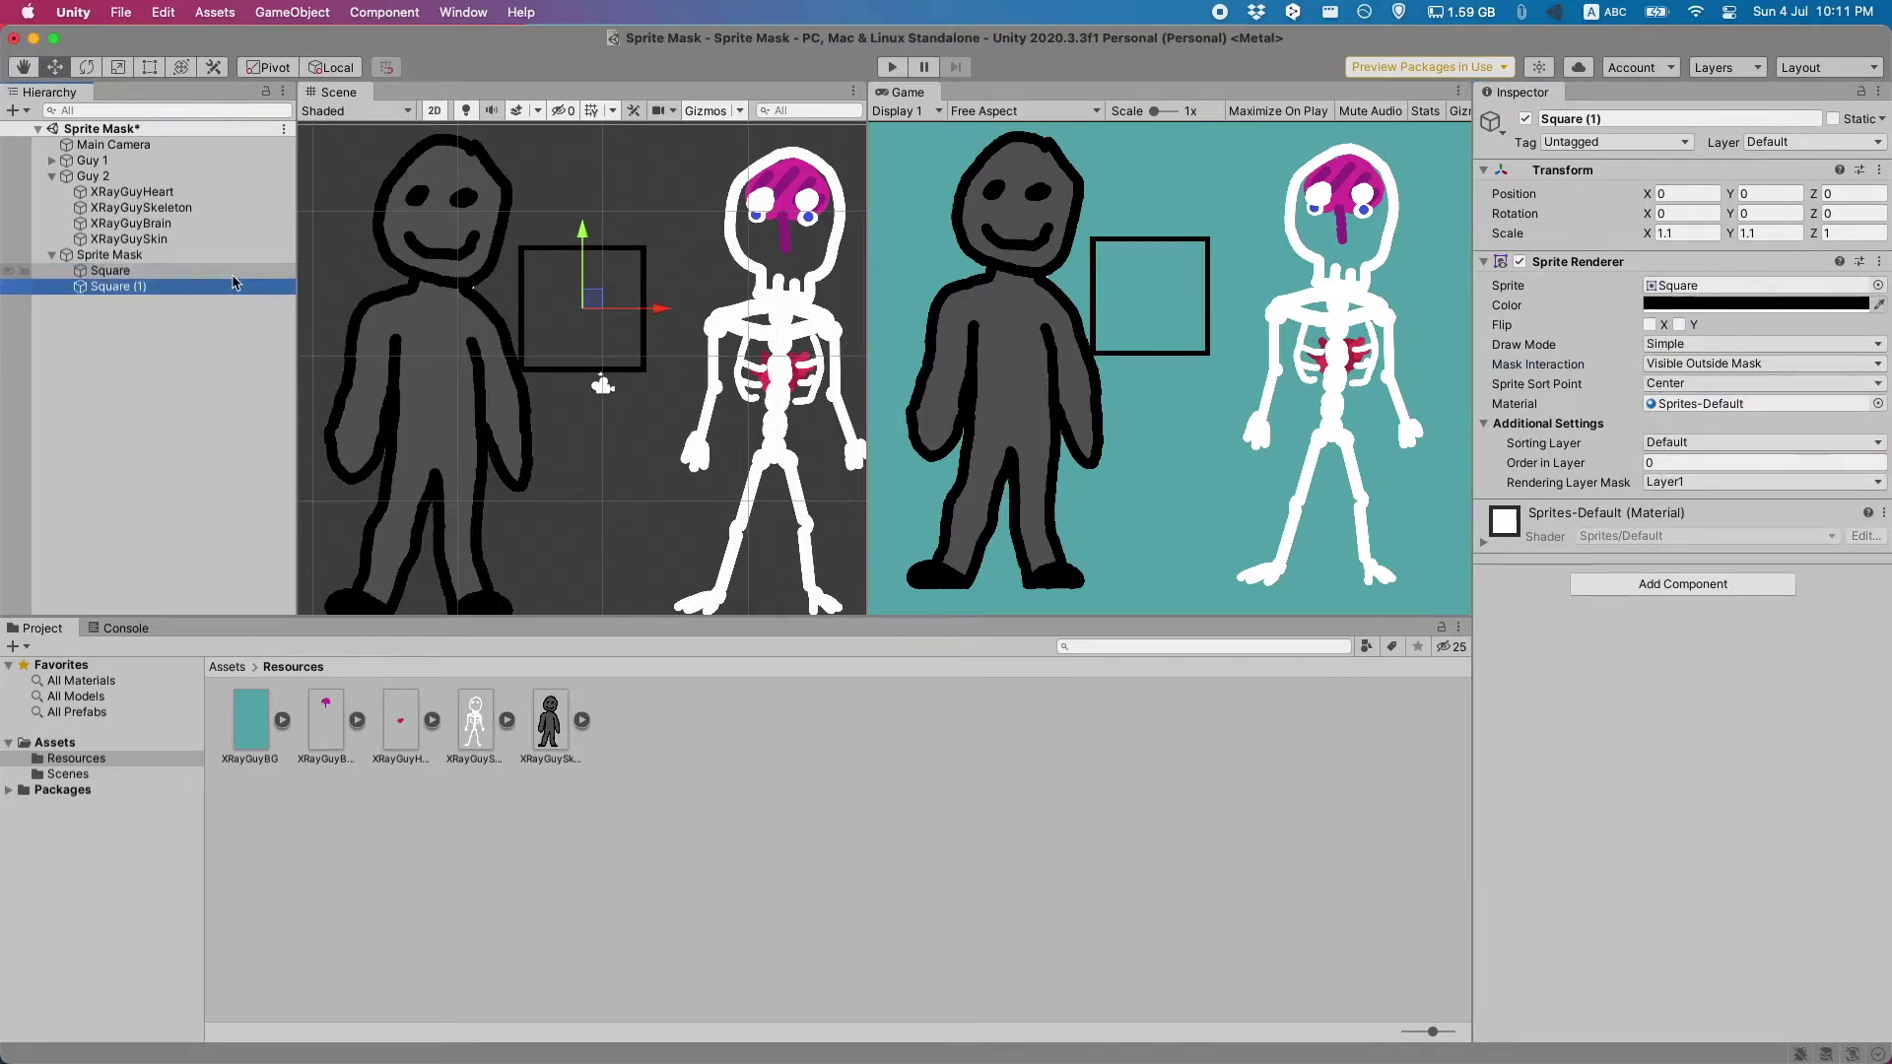
{"action": "left_click", "coordinate": [1716, 364]}
{"action": "left_click", "coordinate": [1730, 361]}
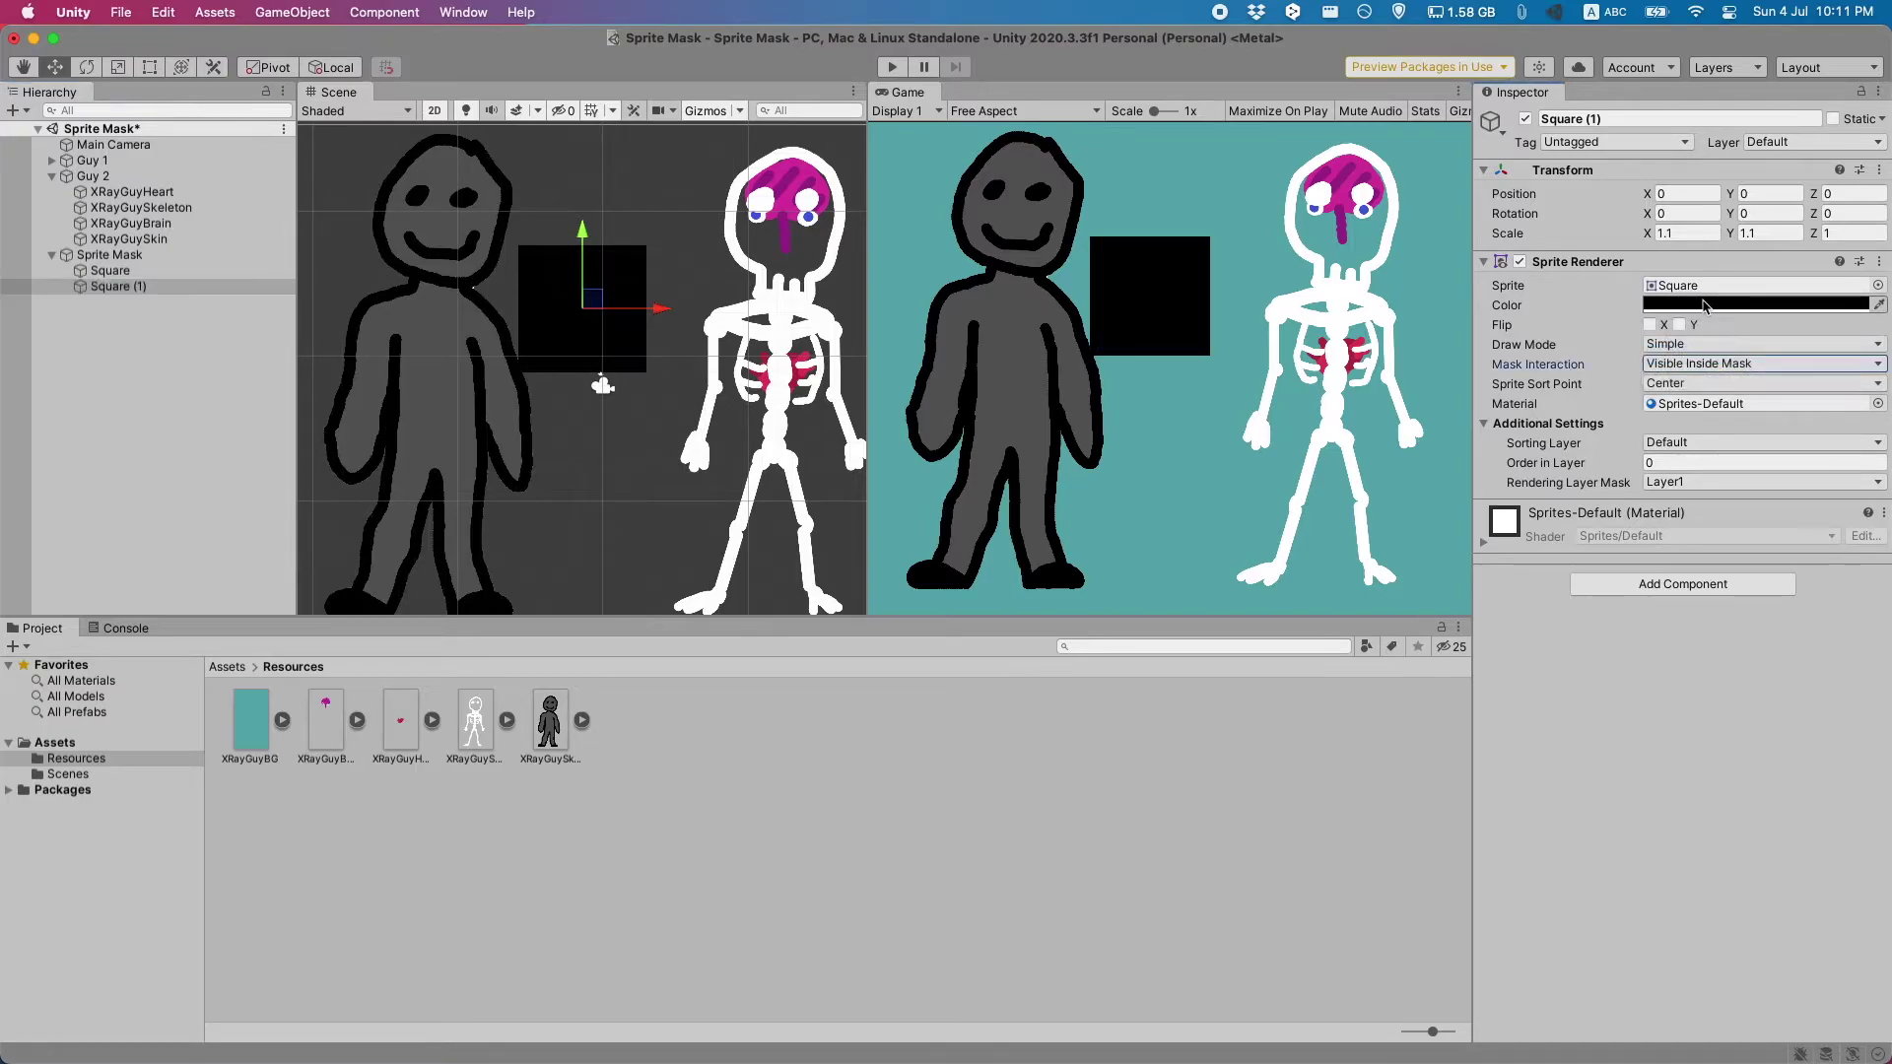
{"action": "left_click", "coordinate": [1705, 305]}
{"action": "left_click_drag", "start_coordinate": [1753, 460], "coordinate": [1719, 399]}
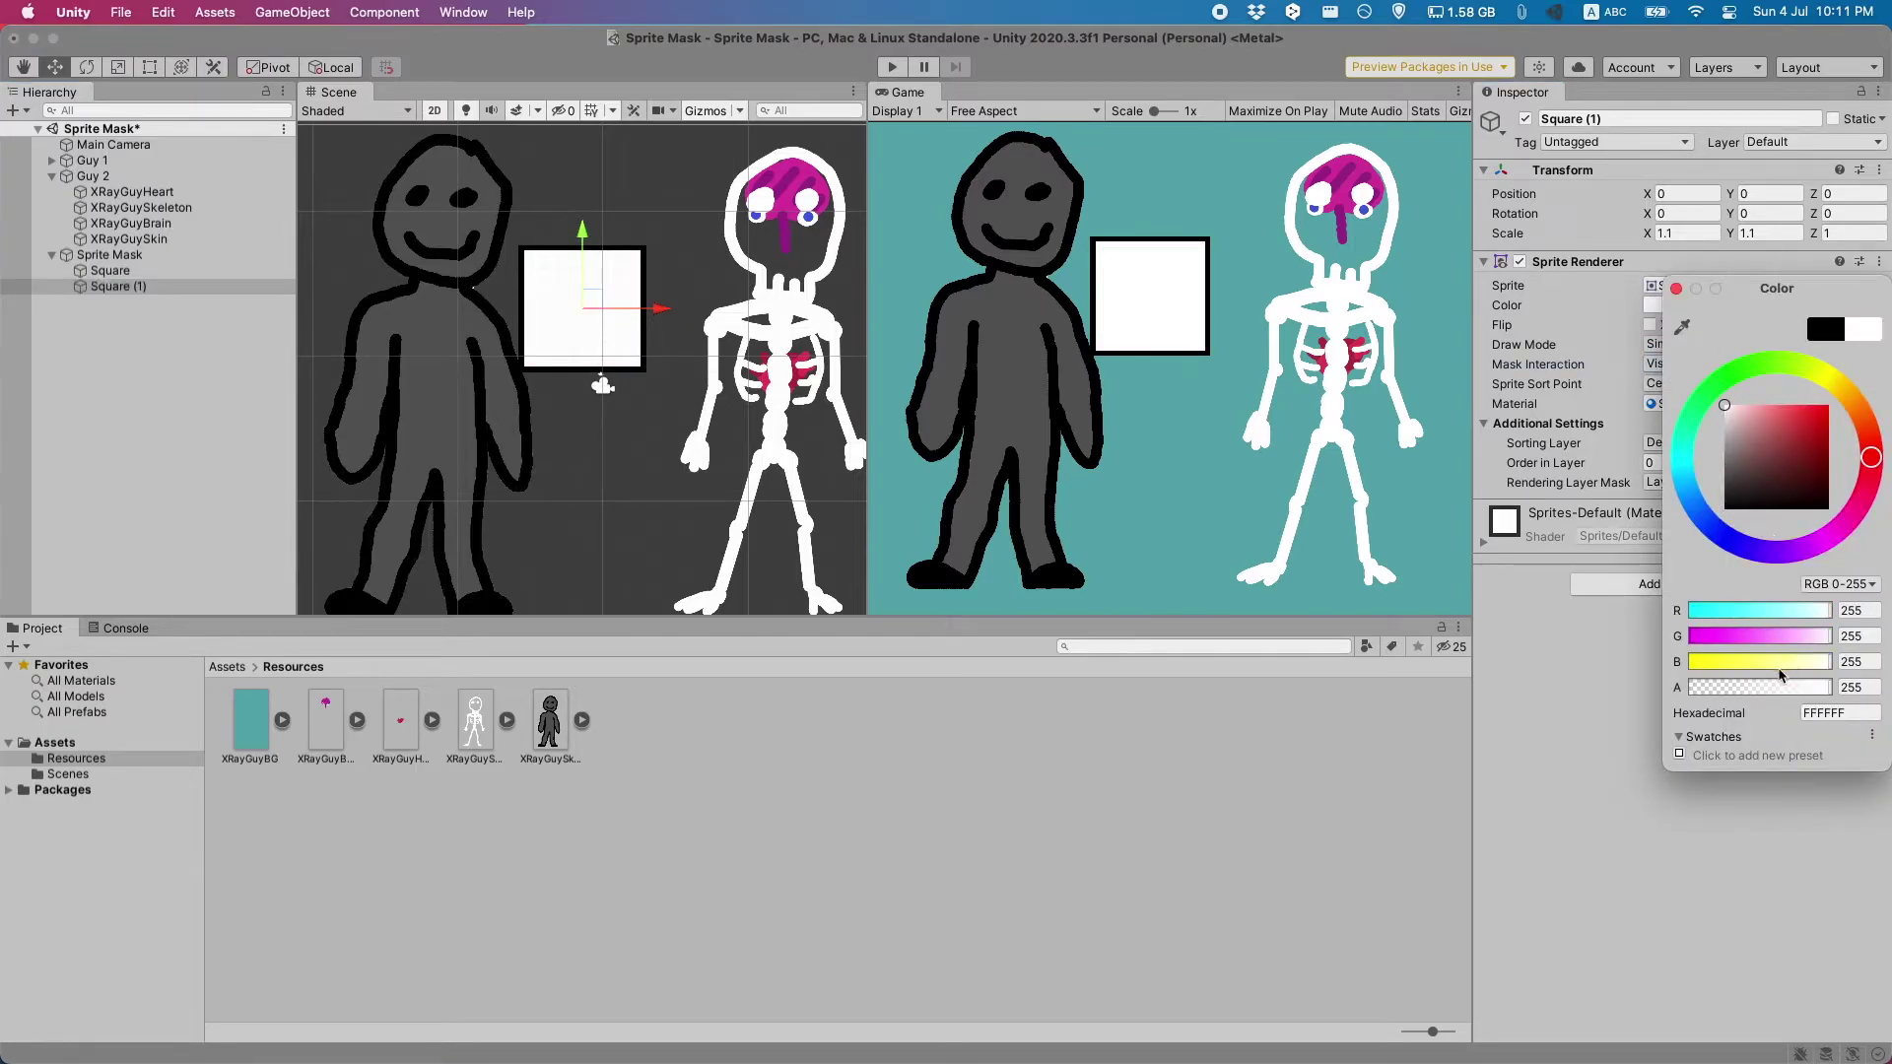
{"action": "left_click", "coordinate": [1759, 687]}
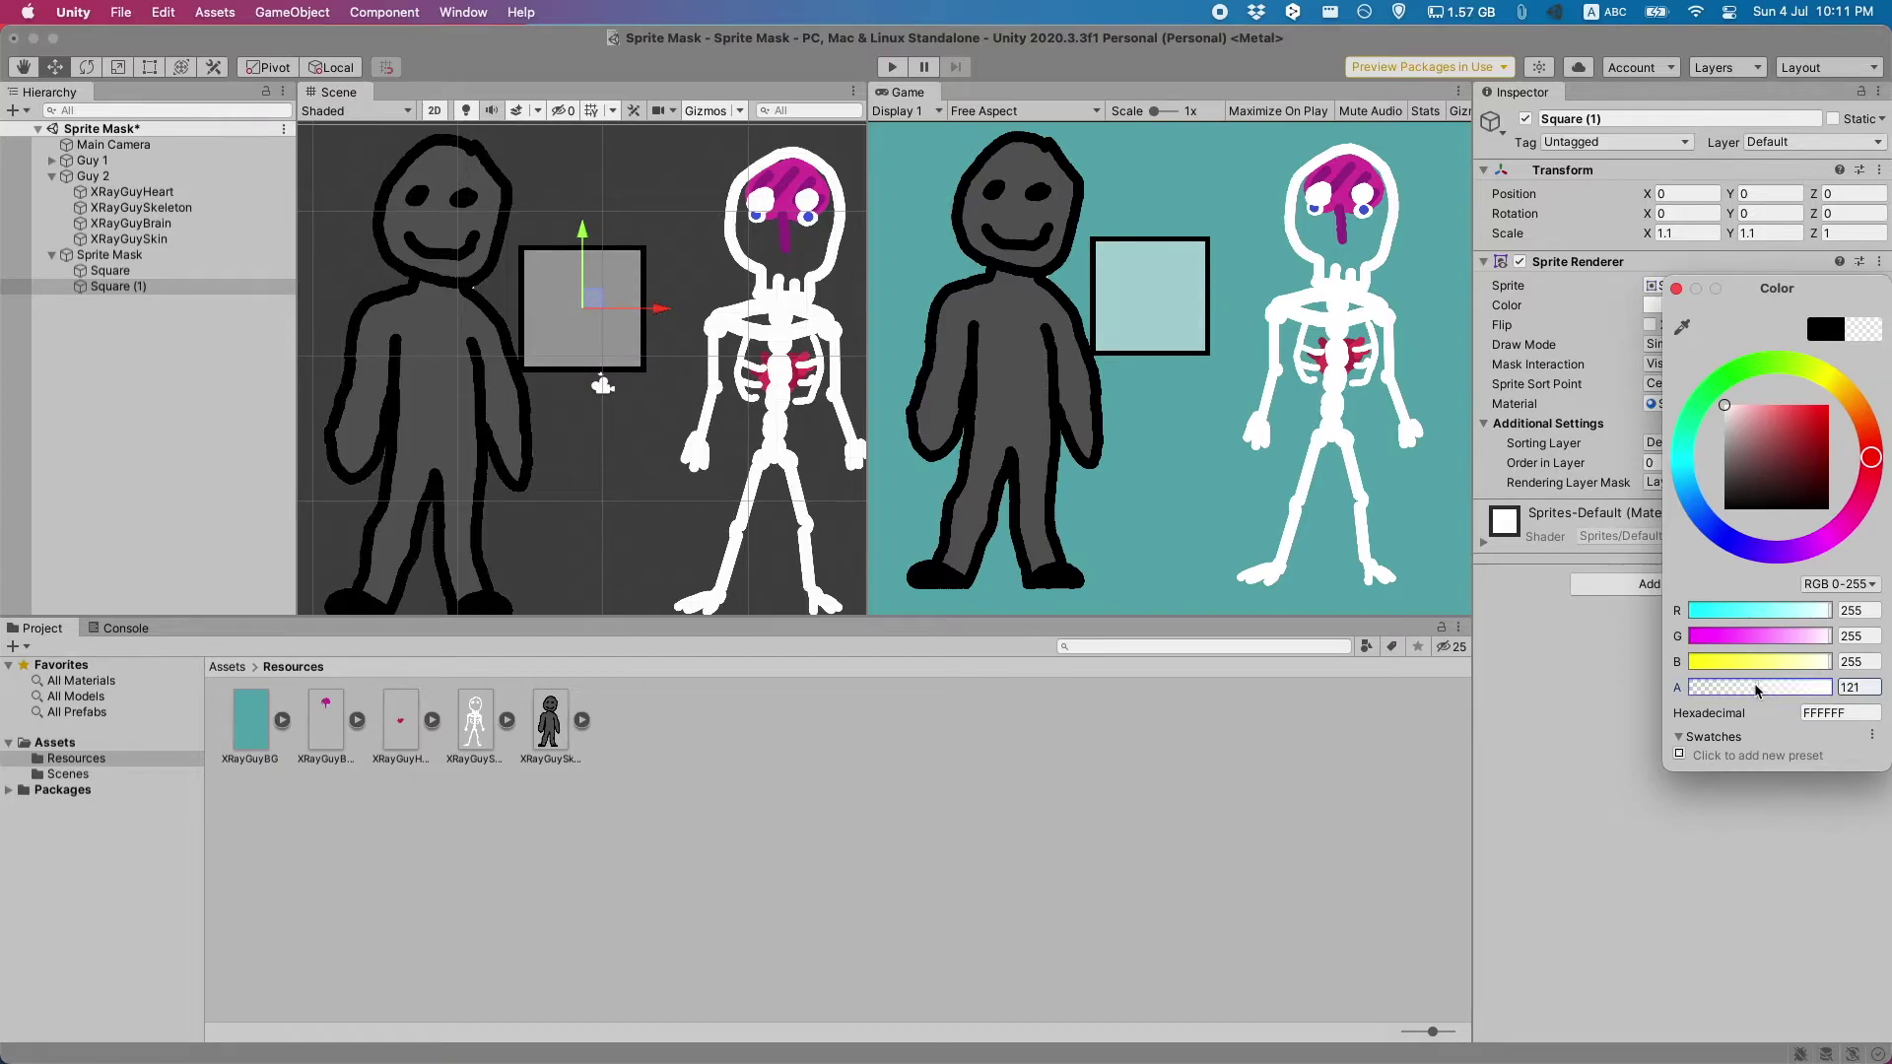
{"action": "left_click_drag", "start_coordinate": [624, 464], "coordinate": [770, 465]}
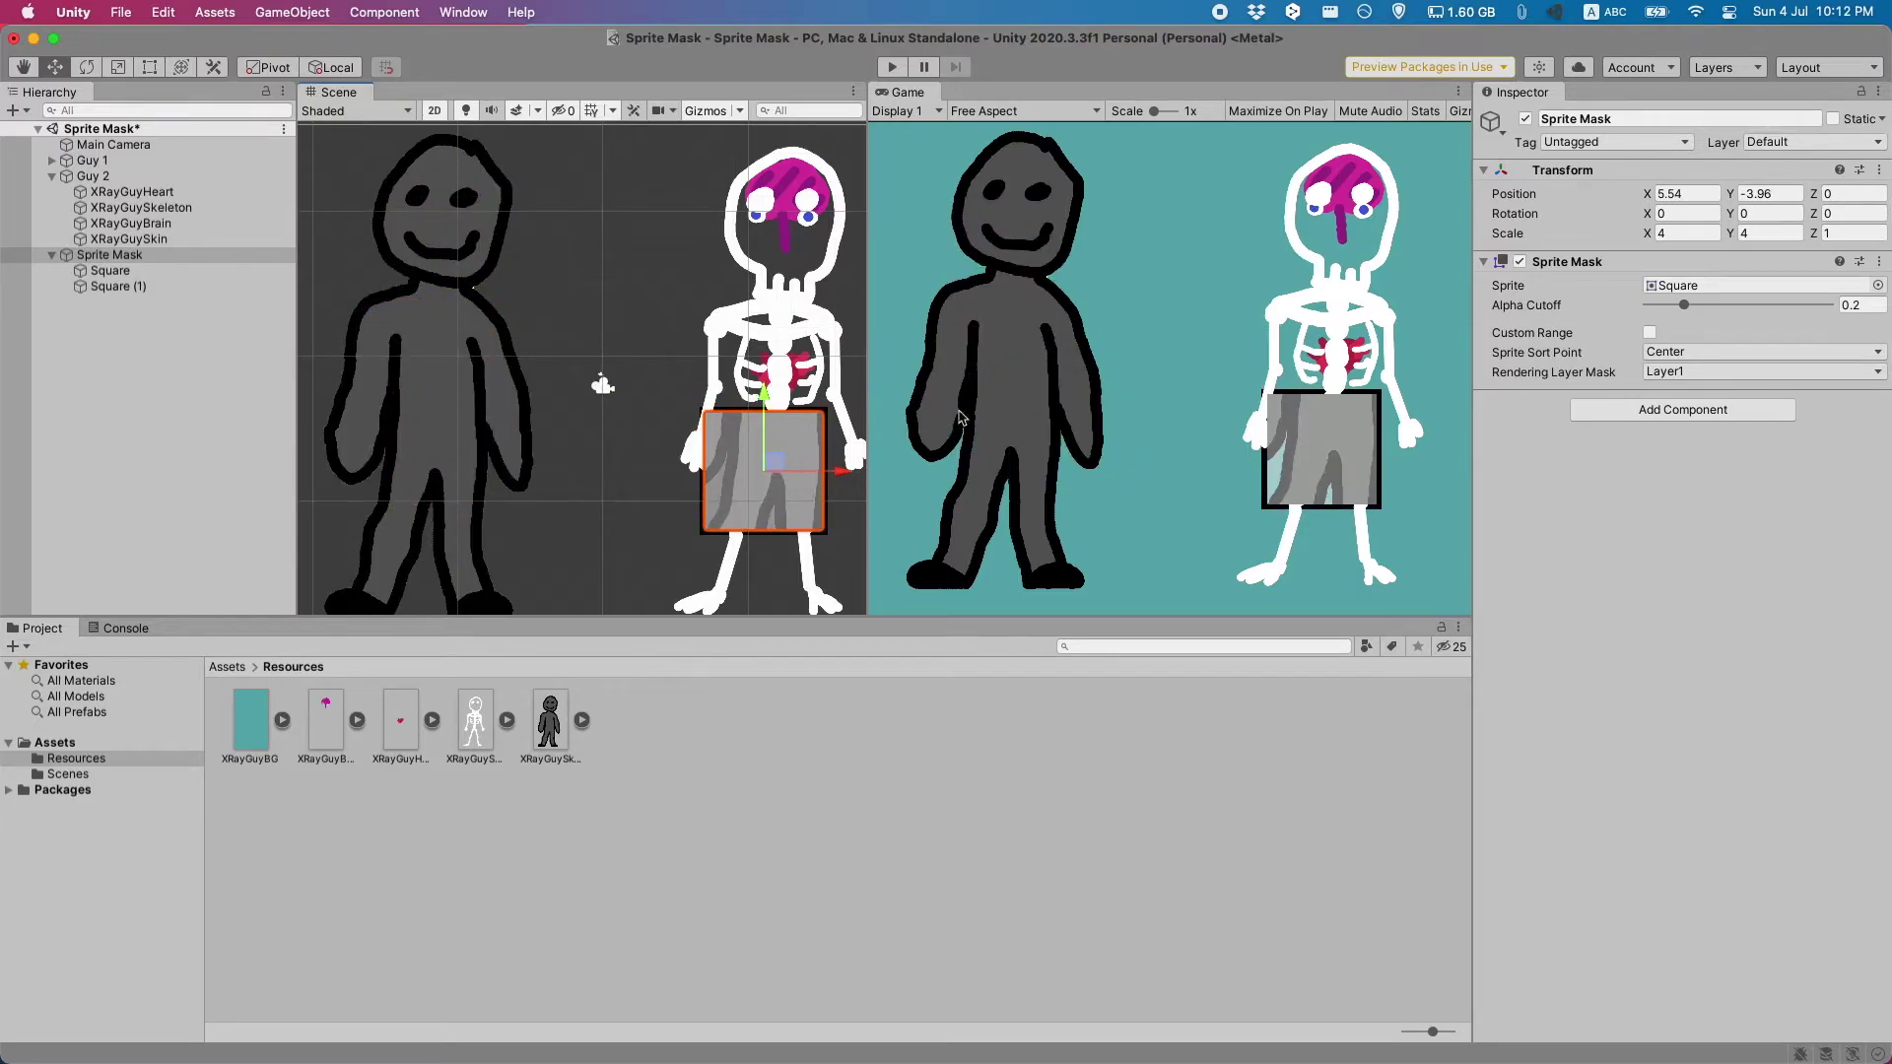
Step: Set both squares' Order in Layer to 5 and move the mask onto Guy 1's head
{"action": "scroll", "coordinate": [788, 433], "scroll_direction": "up", "scroll_amount": 8}
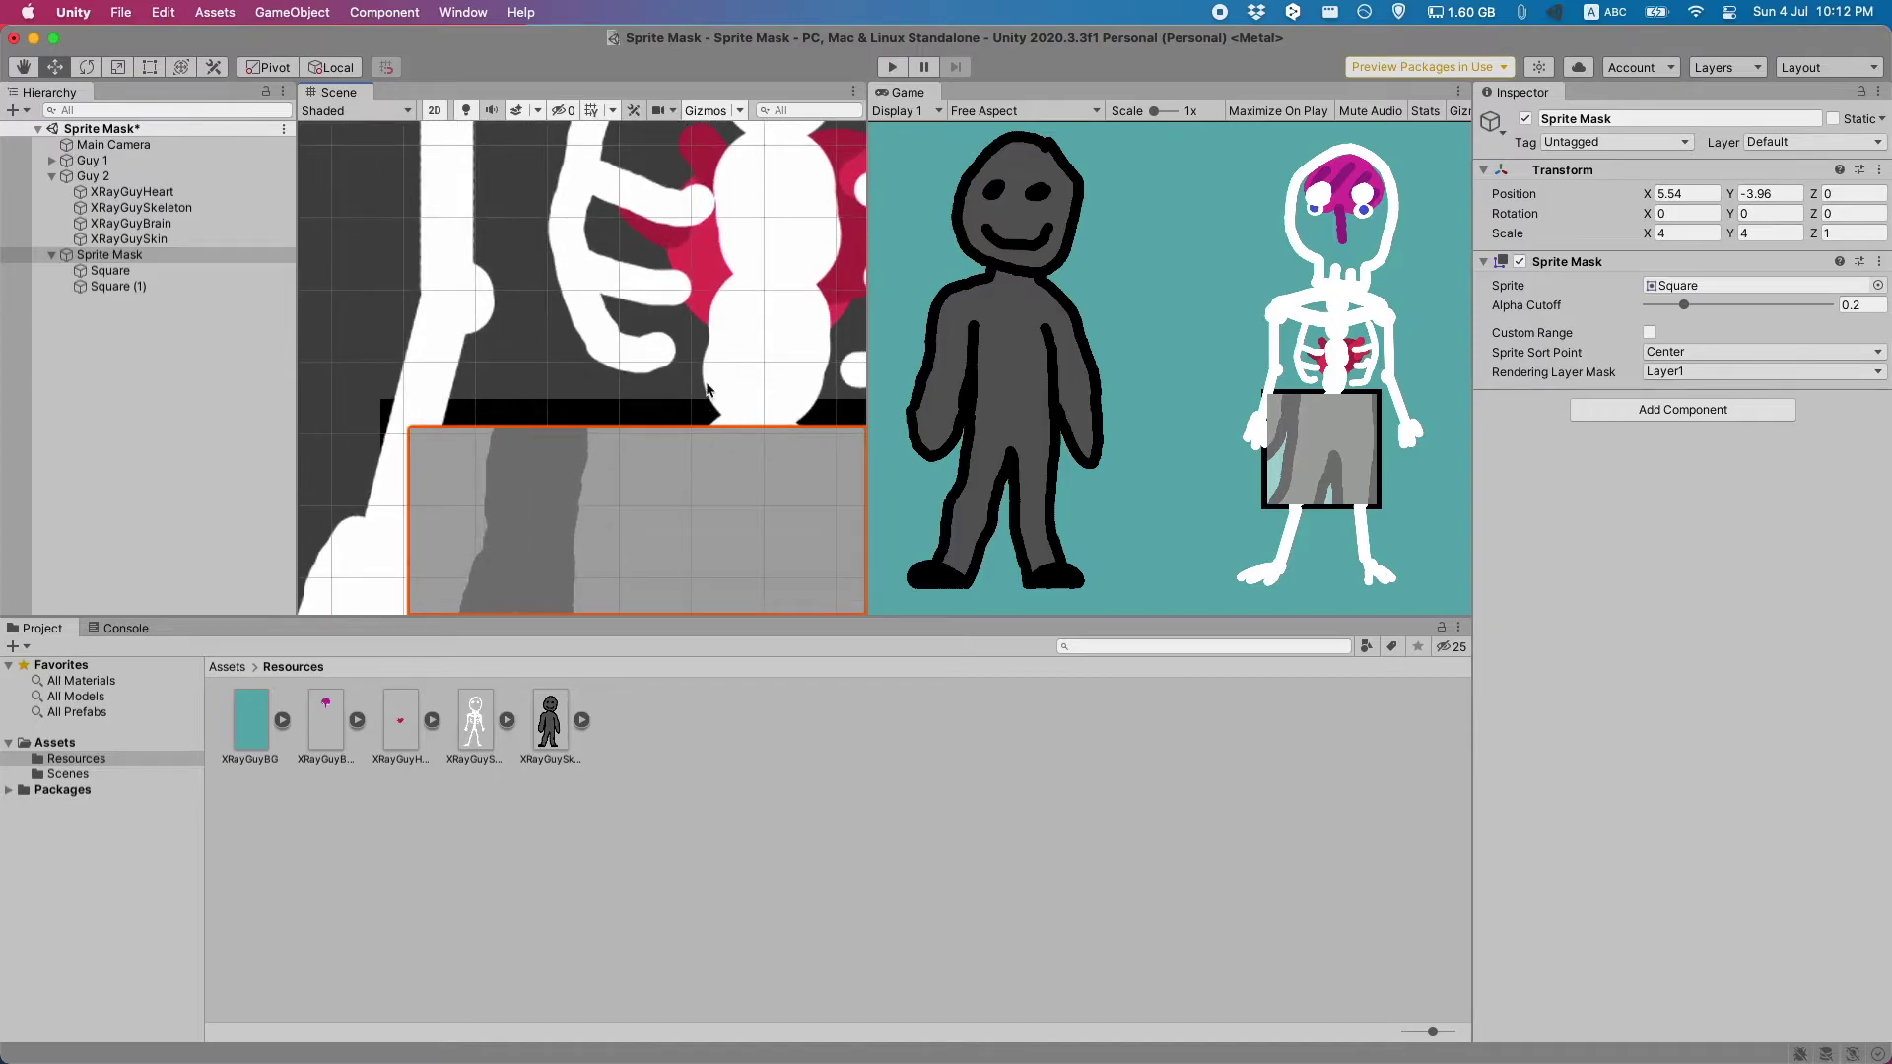
{"action": "left_click_drag", "start_coordinate": [483, 372], "coordinate": [808, 414]}
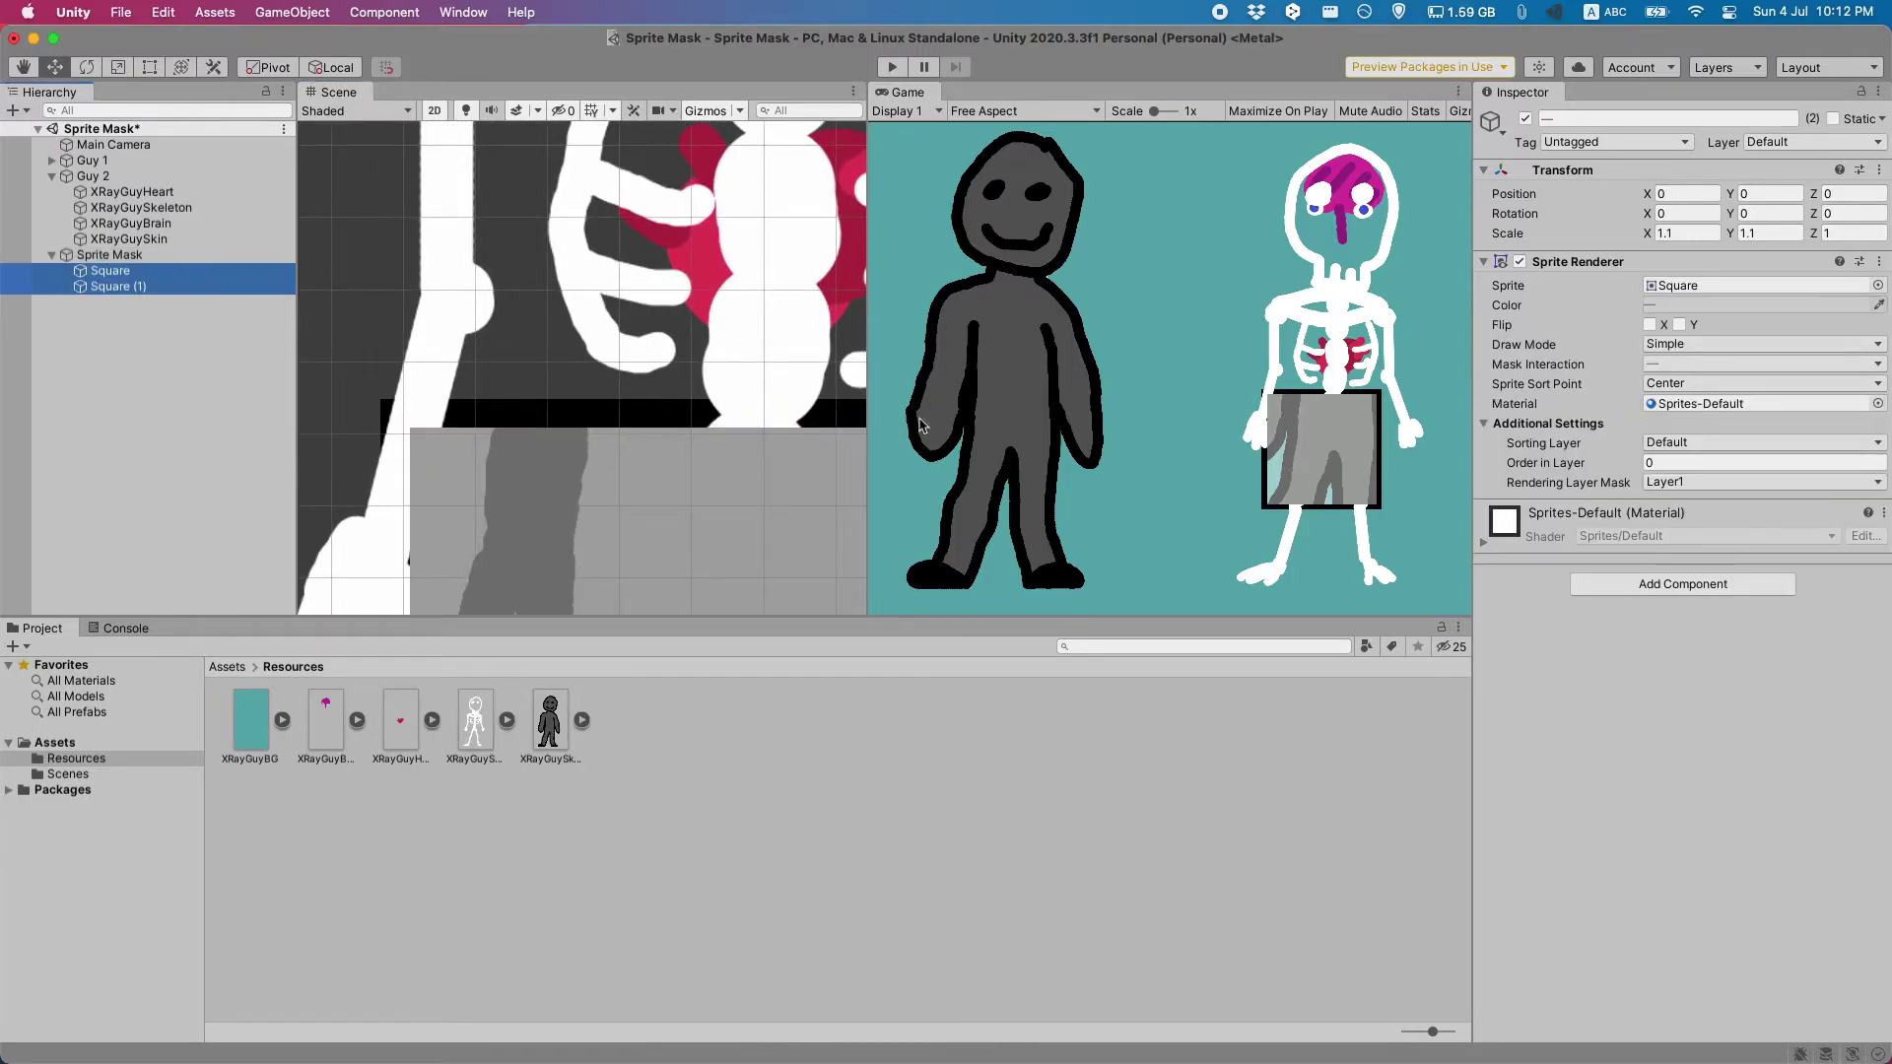
{"action": "left_click", "coordinate": [1682, 465]}
{"action": "type", "text": "5"}
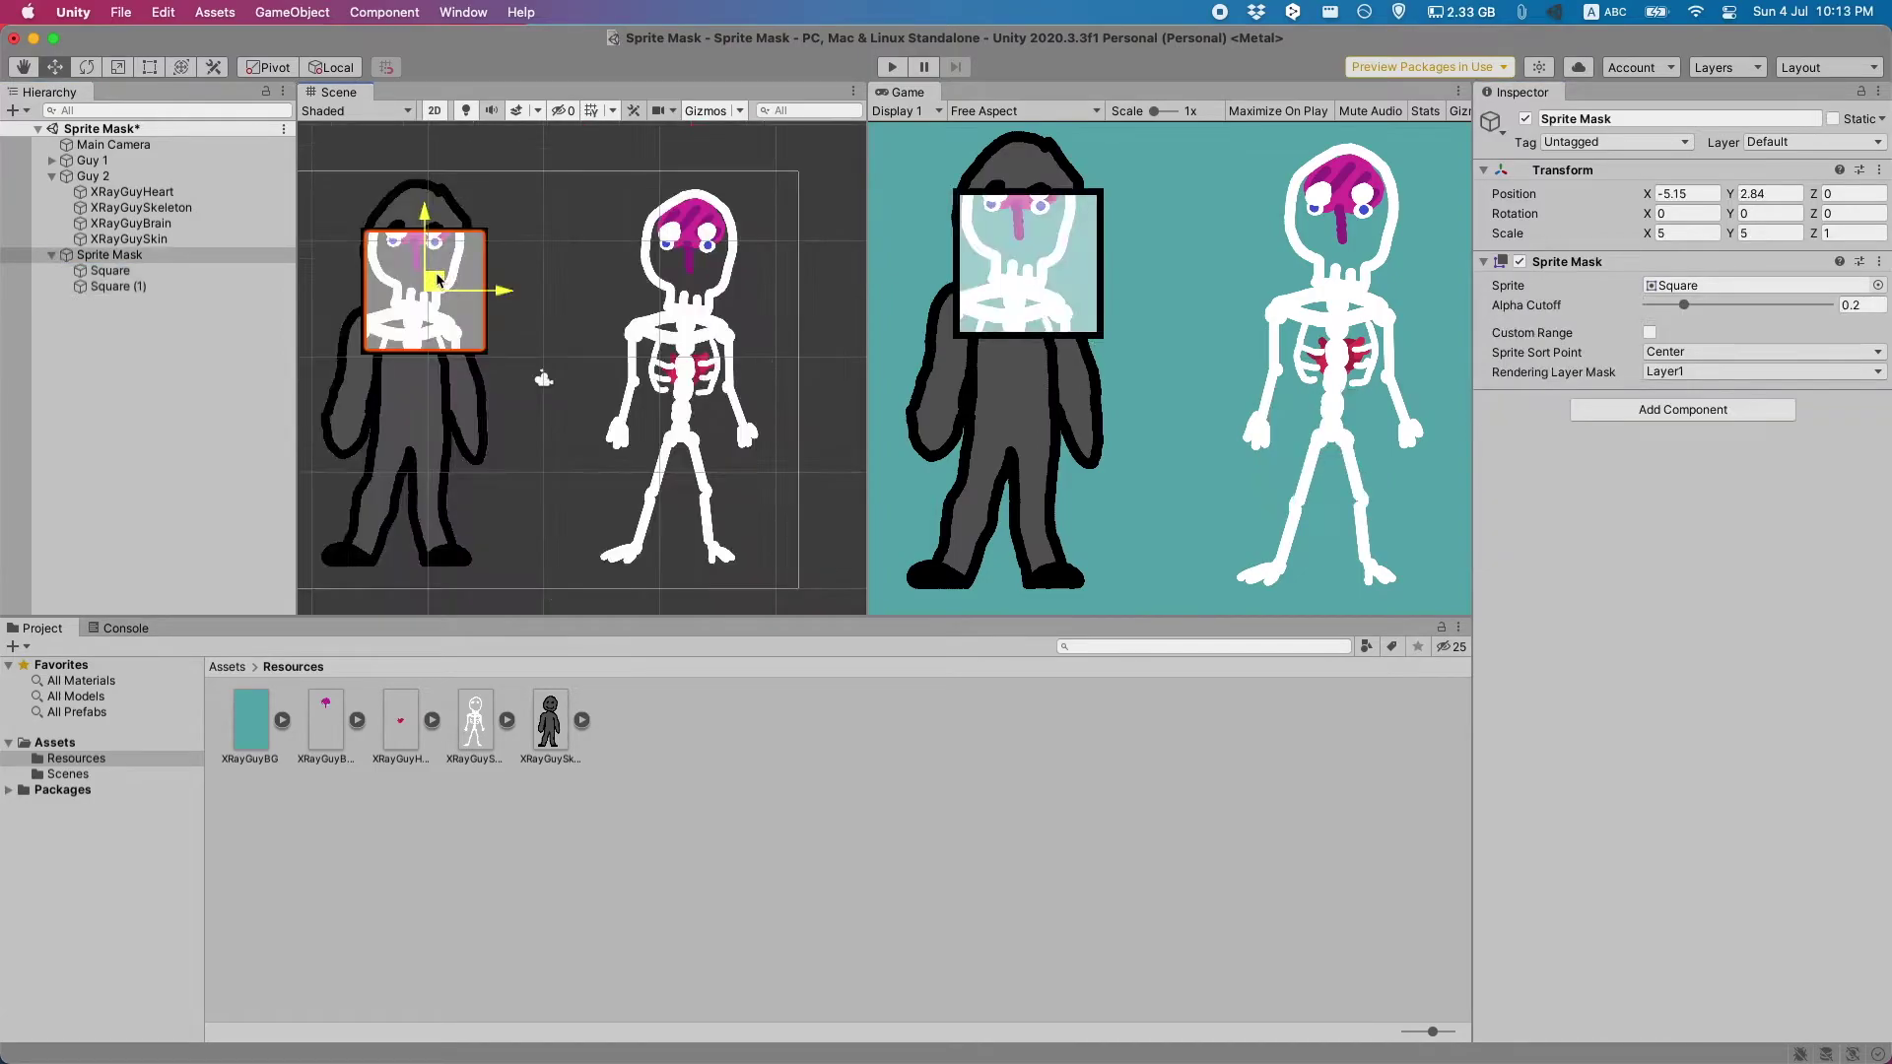
{"action": "mouse_move", "coordinate": [434, 284]}
{"action": "left_mouse_down"}
{"action": "mouse_move", "coordinate": [440, 225]}
{"action": "mouse_move", "coordinate": [419, 232]}
{"action": "mouse_move", "coordinate": [404, 436]}
{"action": "mouse_move", "coordinate": [376, 471]}
{"action": "mouse_move", "coordinate": [389, 498]}
{"action": "mouse_move", "coordinate": [496, 514]}
{"action": "mouse_move", "coordinate": [556, 286]}
{"action": "mouse_move", "coordinate": [420, 285]}
{"action": "left_mouse_up"}
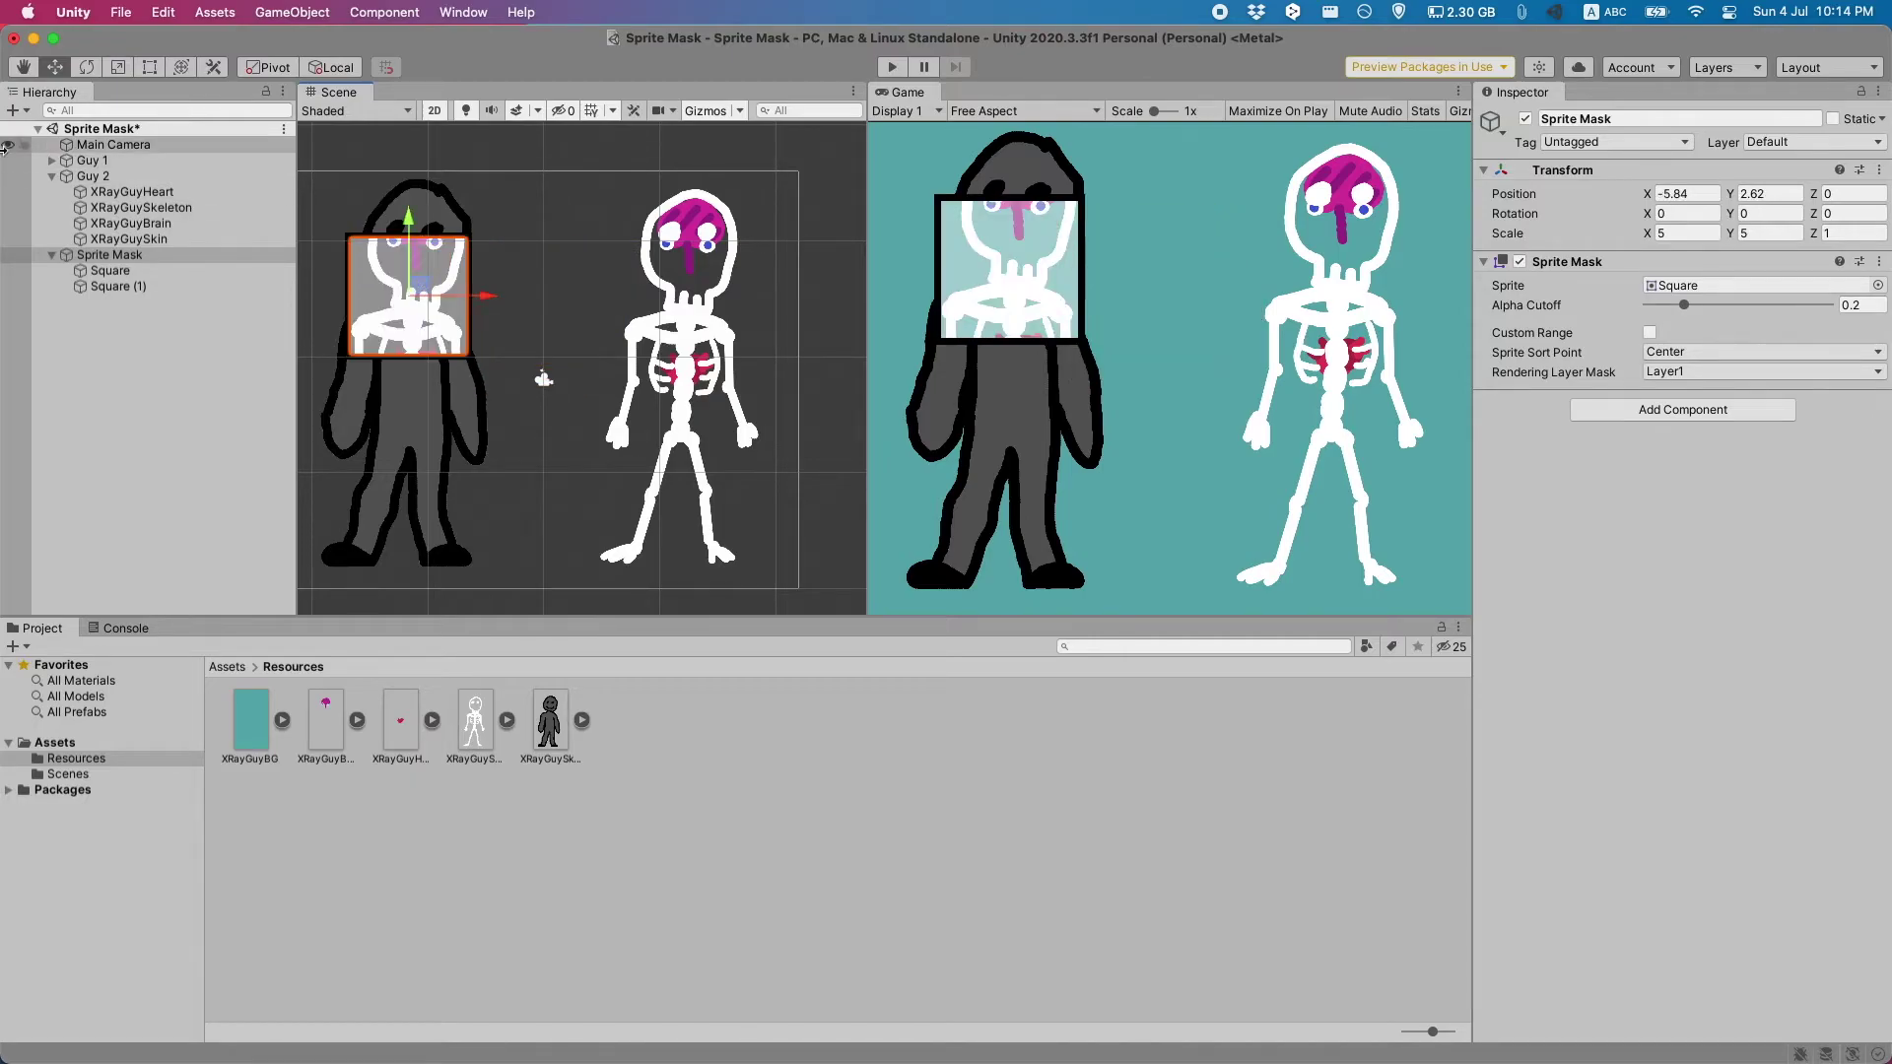
Step: Duplicate Guy 1's XRayGuySkin and set the copy to order -1, Visible Inside Mask, black
{"action": "left_click", "coordinate": [69, 160]}
{"action": "key", "text": "Right"}
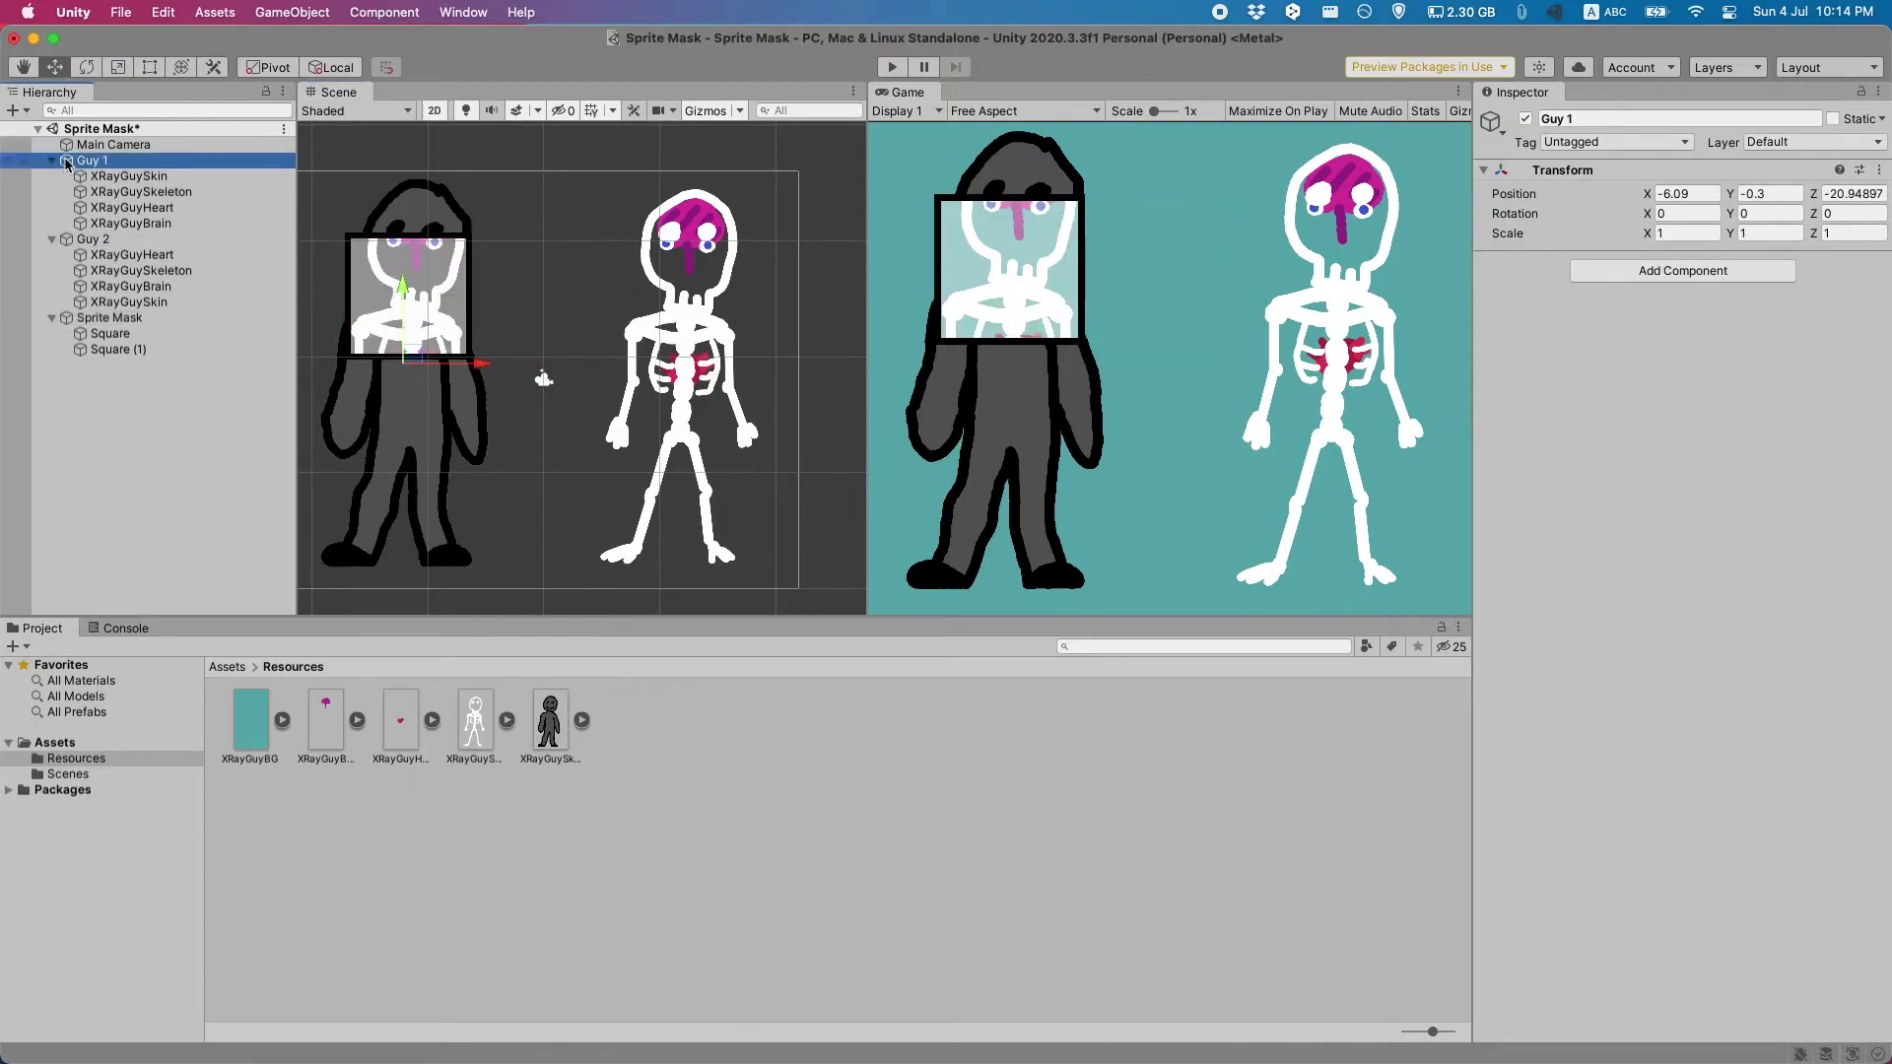
{"action": "left_click", "coordinate": [125, 177]}
{"action": "key", "text": "super+d"}
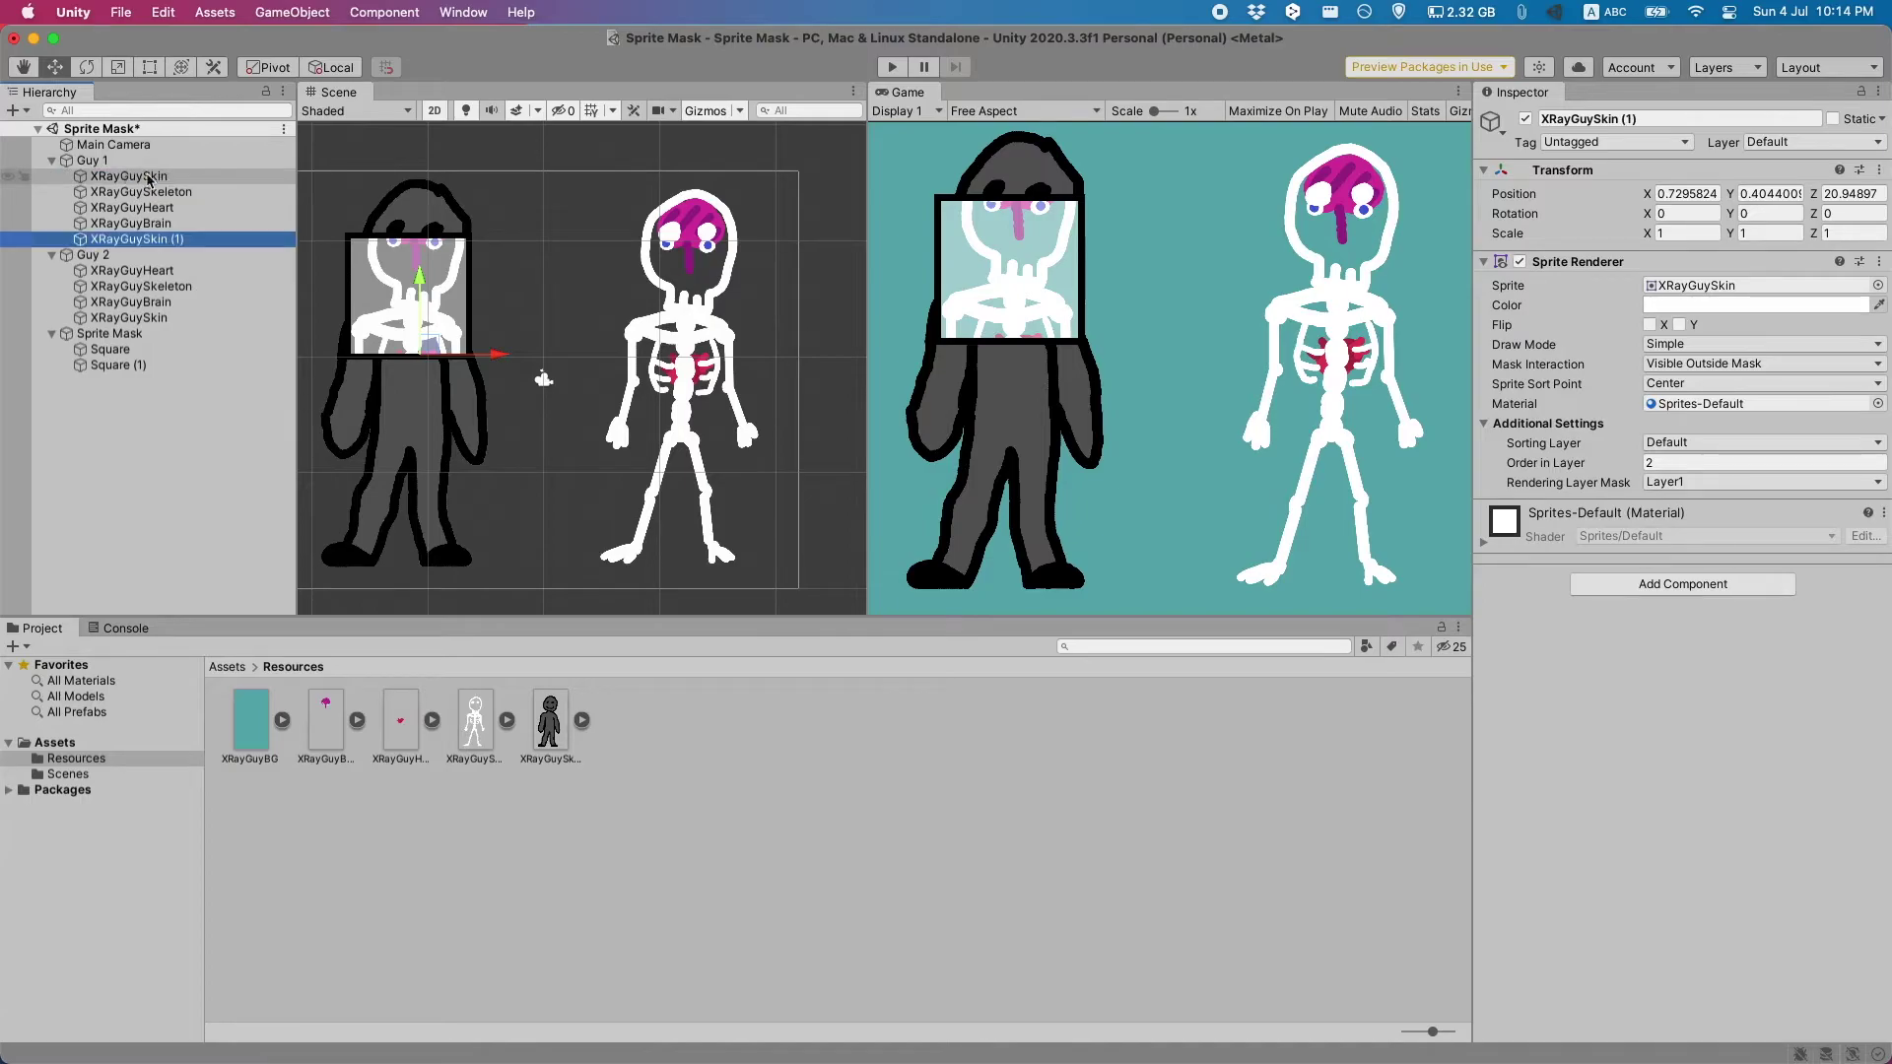
{"action": "left_click", "coordinate": [1685, 462]}
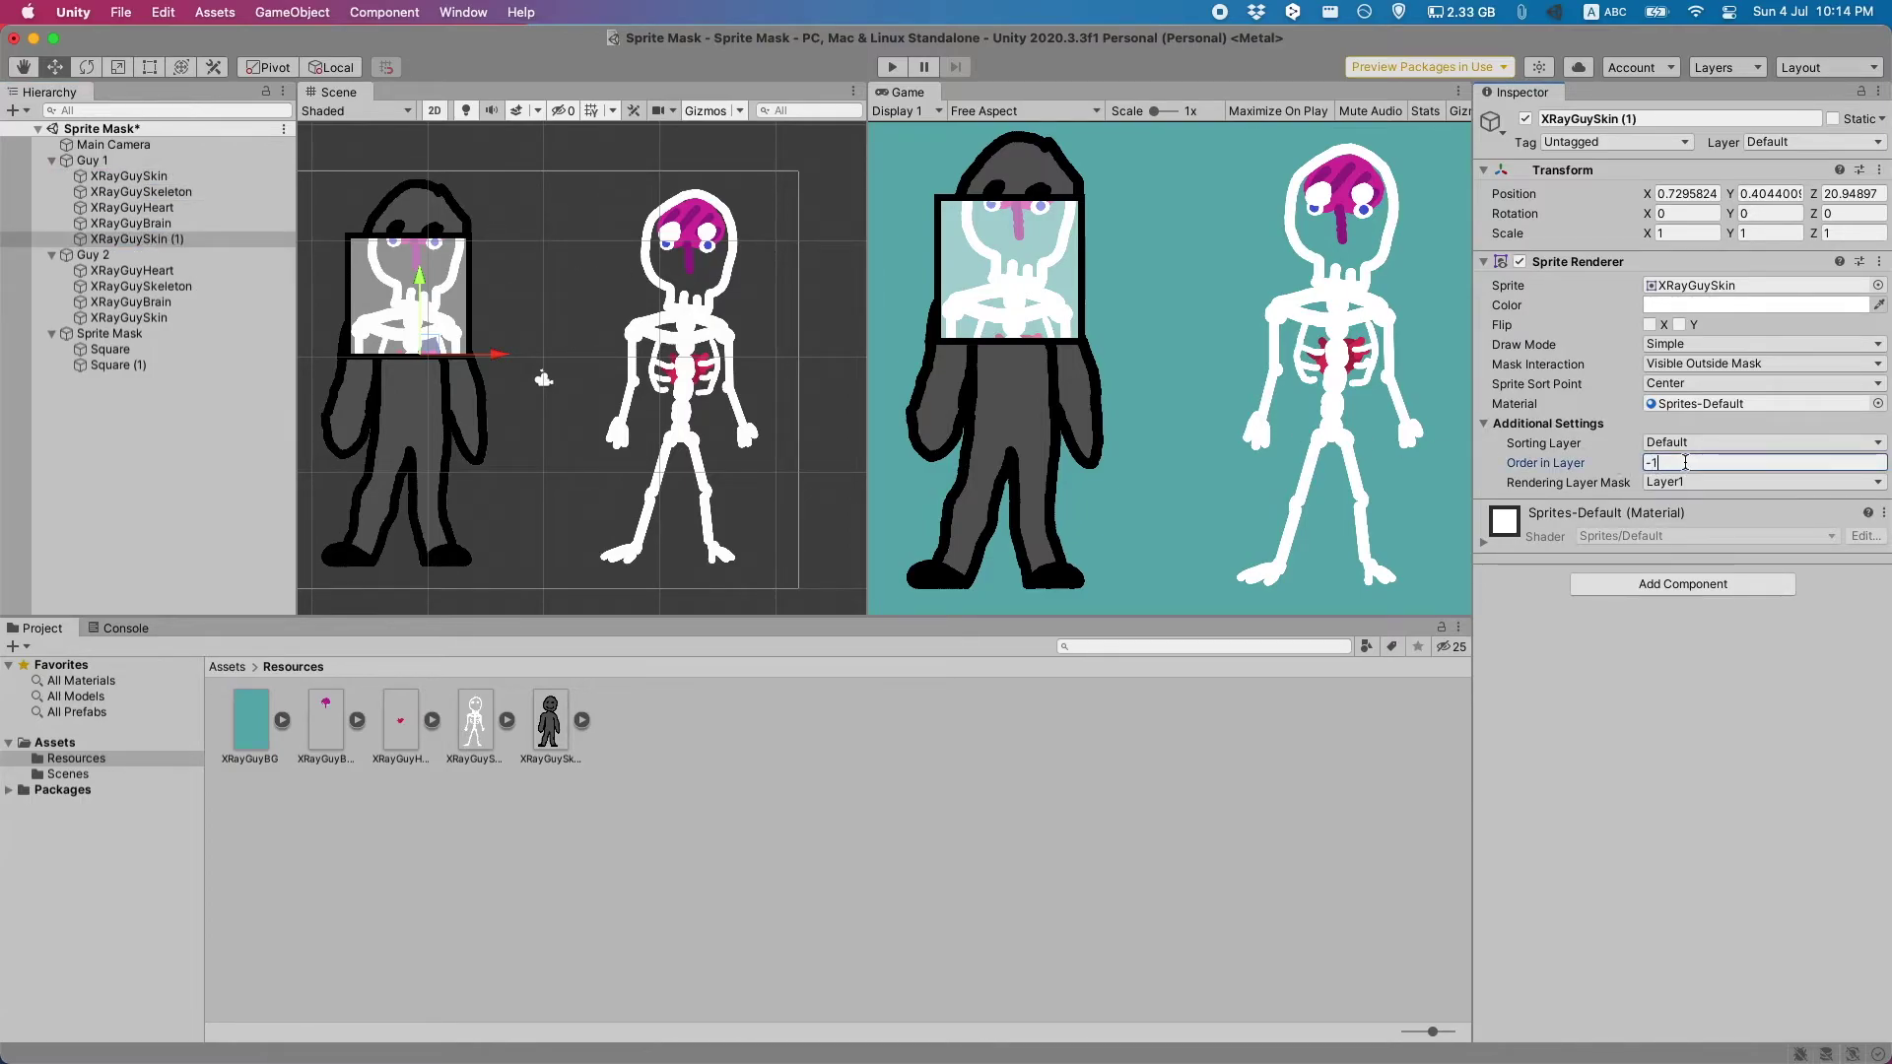
{"action": "left_click", "coordinate": [1695, 370]}
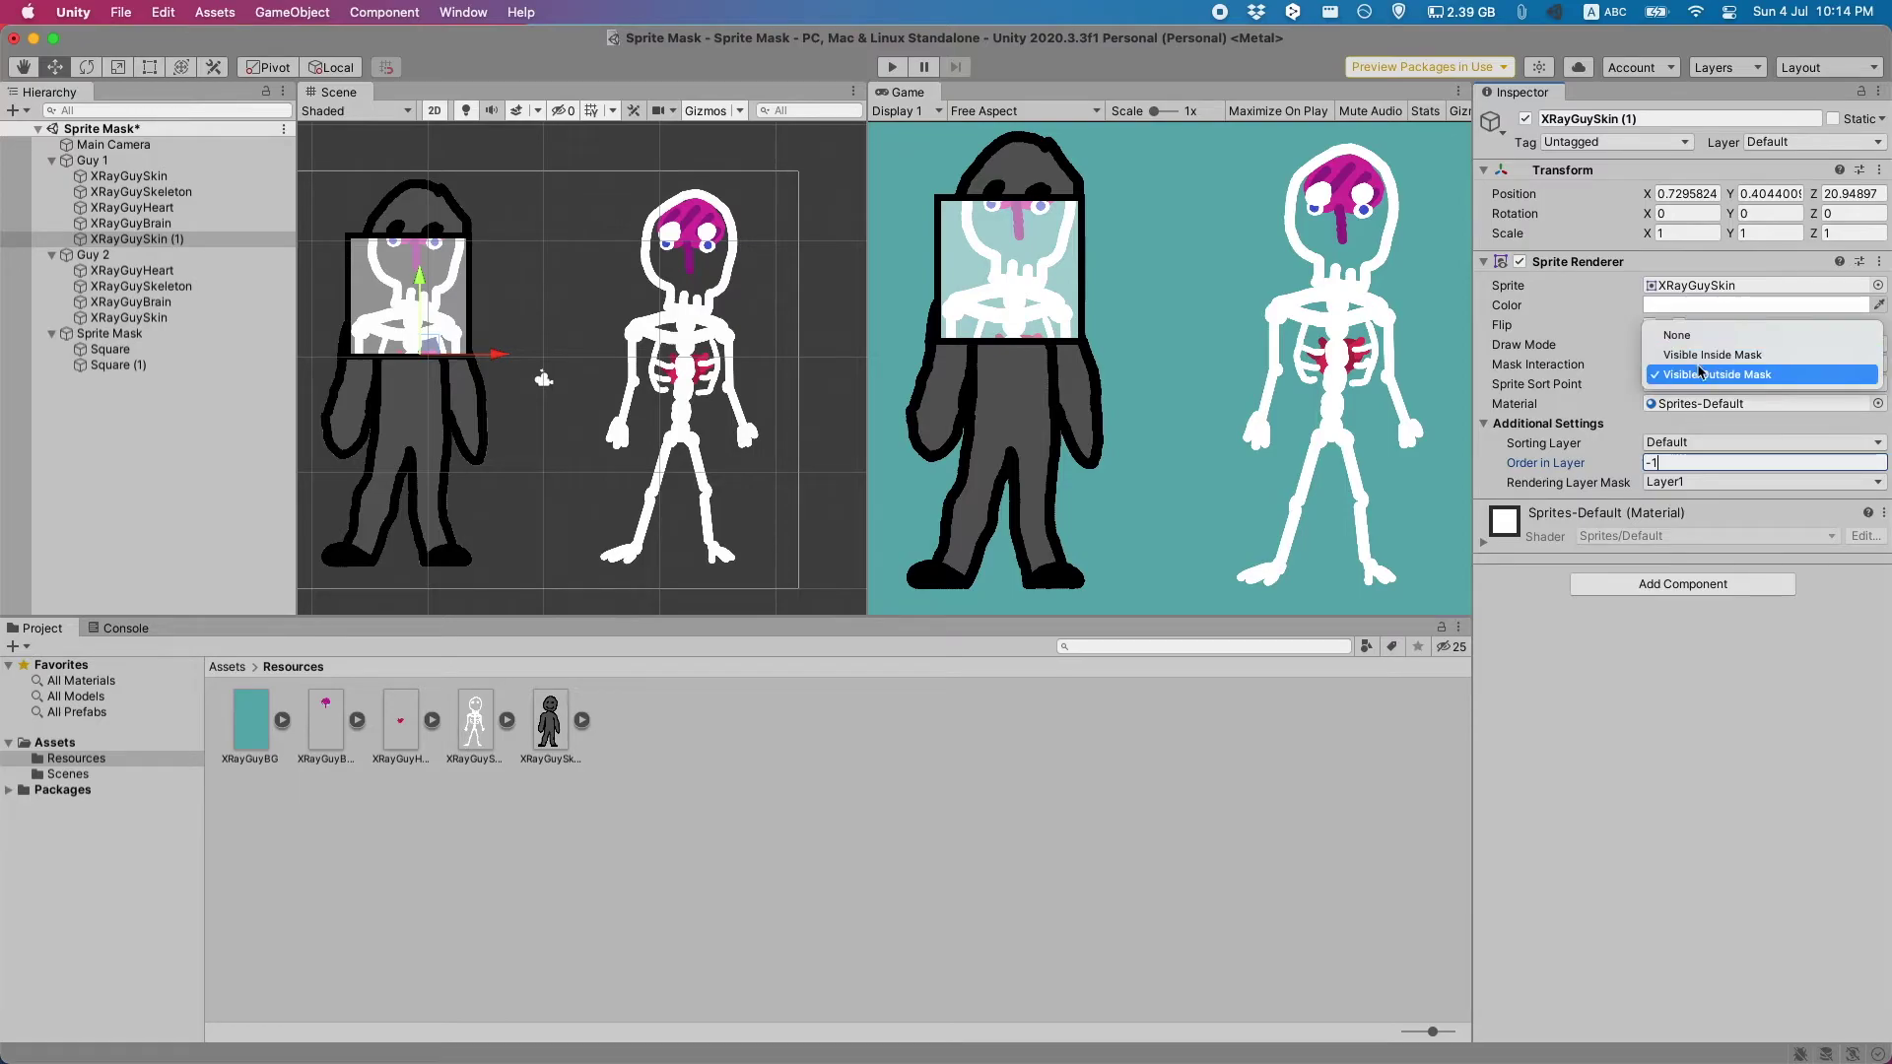
{"action": "left_click", "coordinate": [1705, 367]}
{"action": "left_click", "coordinate": [1754, 304]}
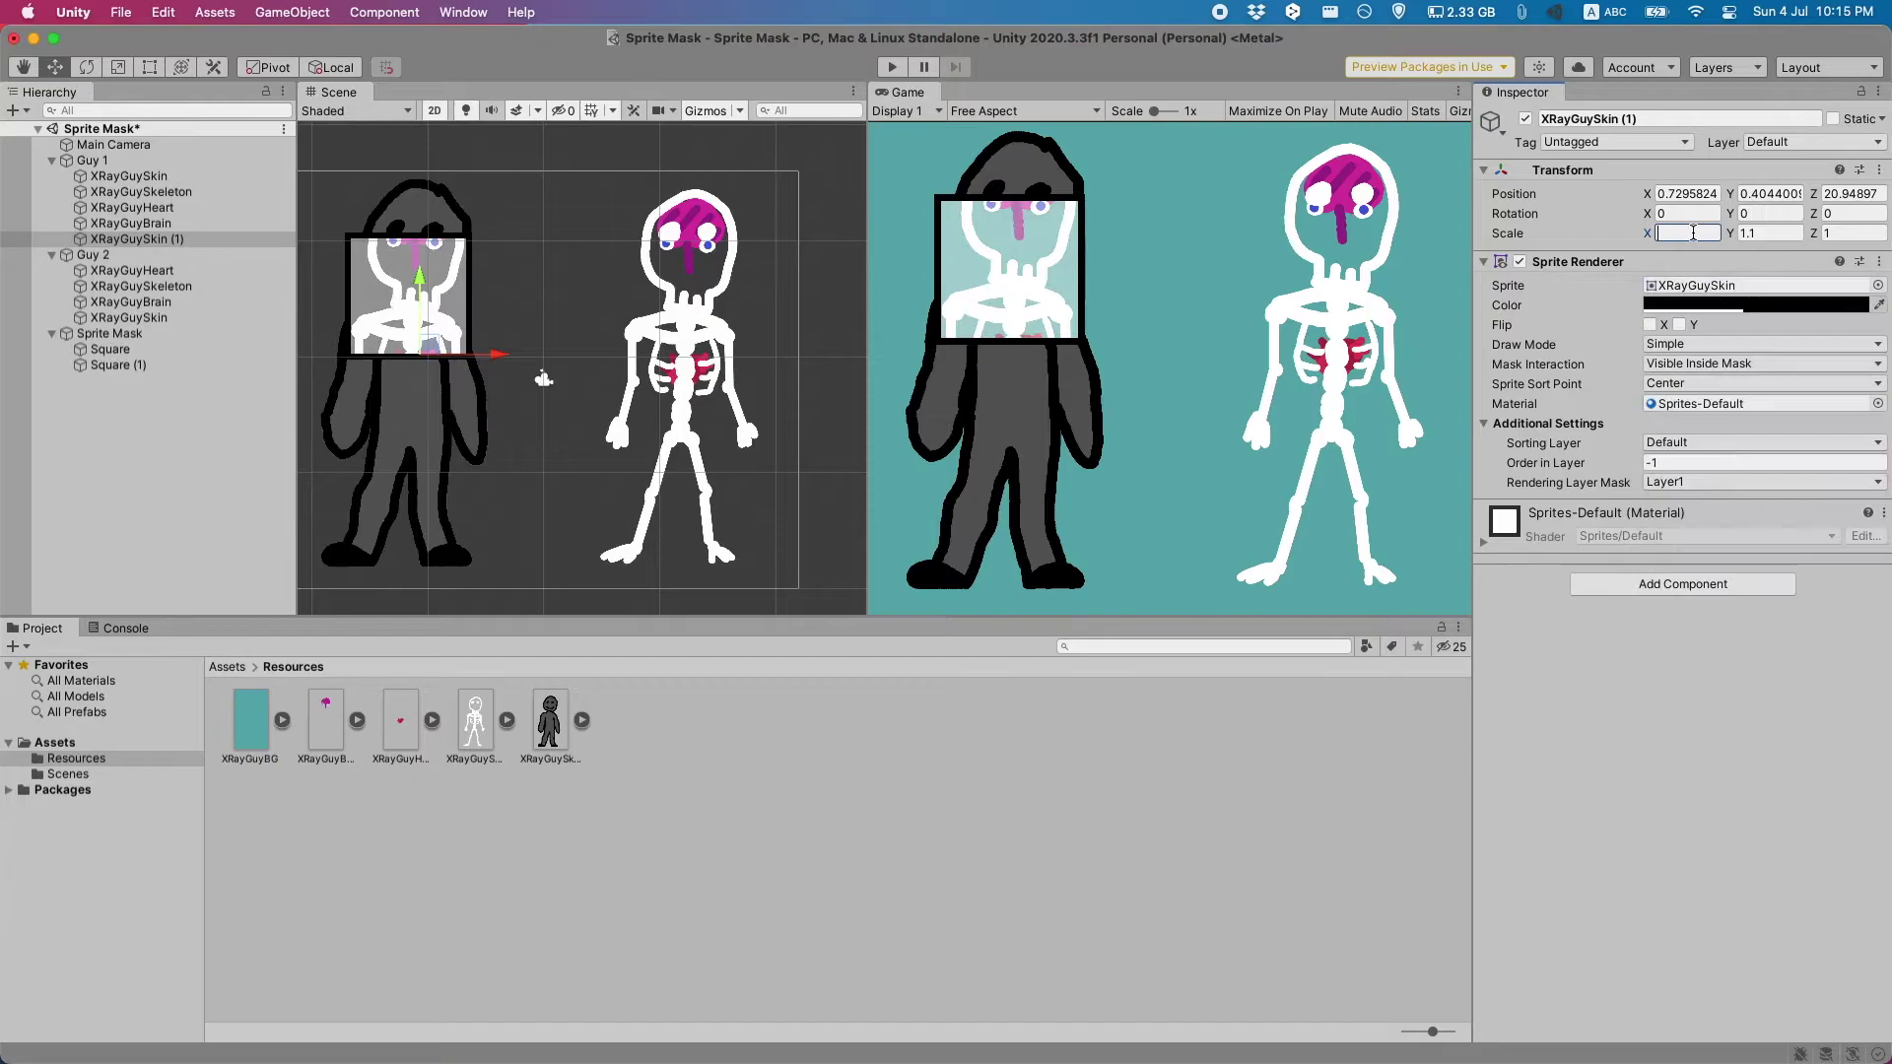
Step: Scale the skin copy to 1.05 and raise the mask to X -5.97, Y 4.41
{"action": "type", "text": "1.05"}
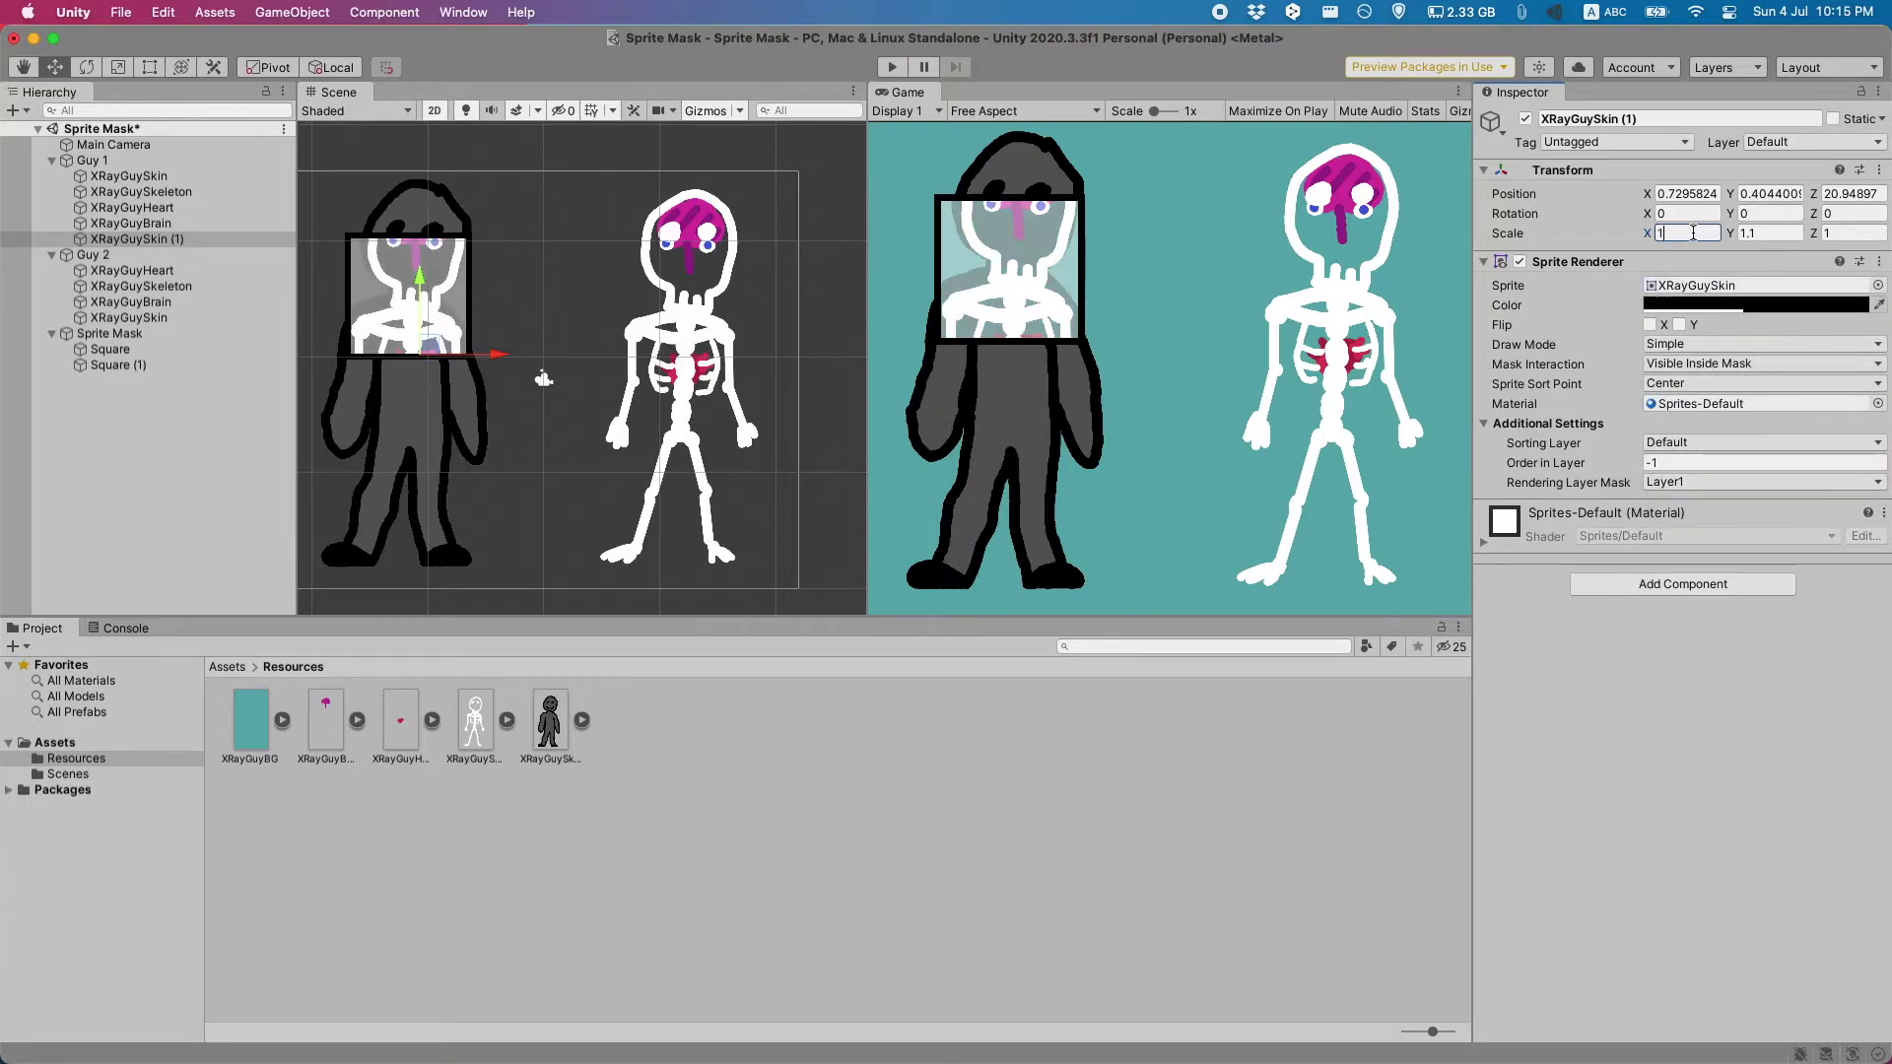
{"action": "key", "text": "Tab"}
{"action": "type", "text": "1.0"}
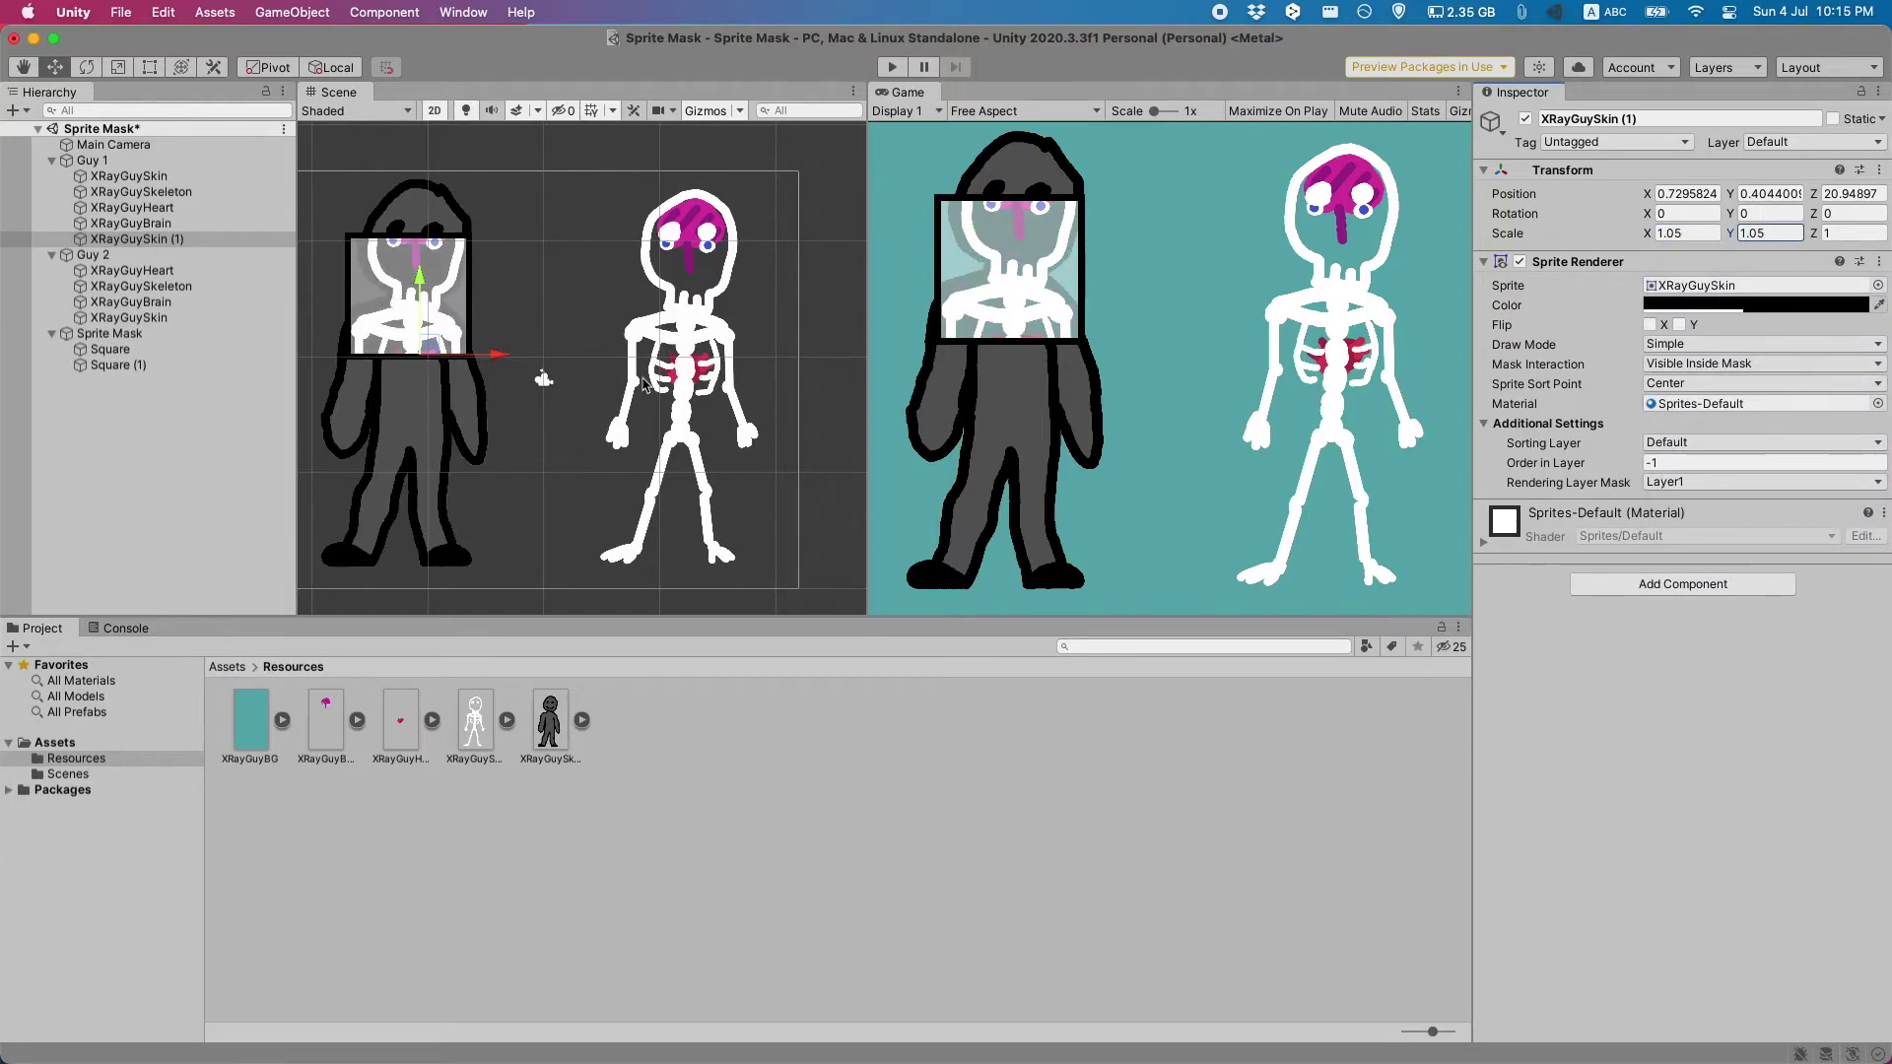
{"action": "left_click", "coordinate": [108, 333]}
{"action": "left_click_drag", "start_coordinate": [423, 290], "coordinate": [423, 251]}
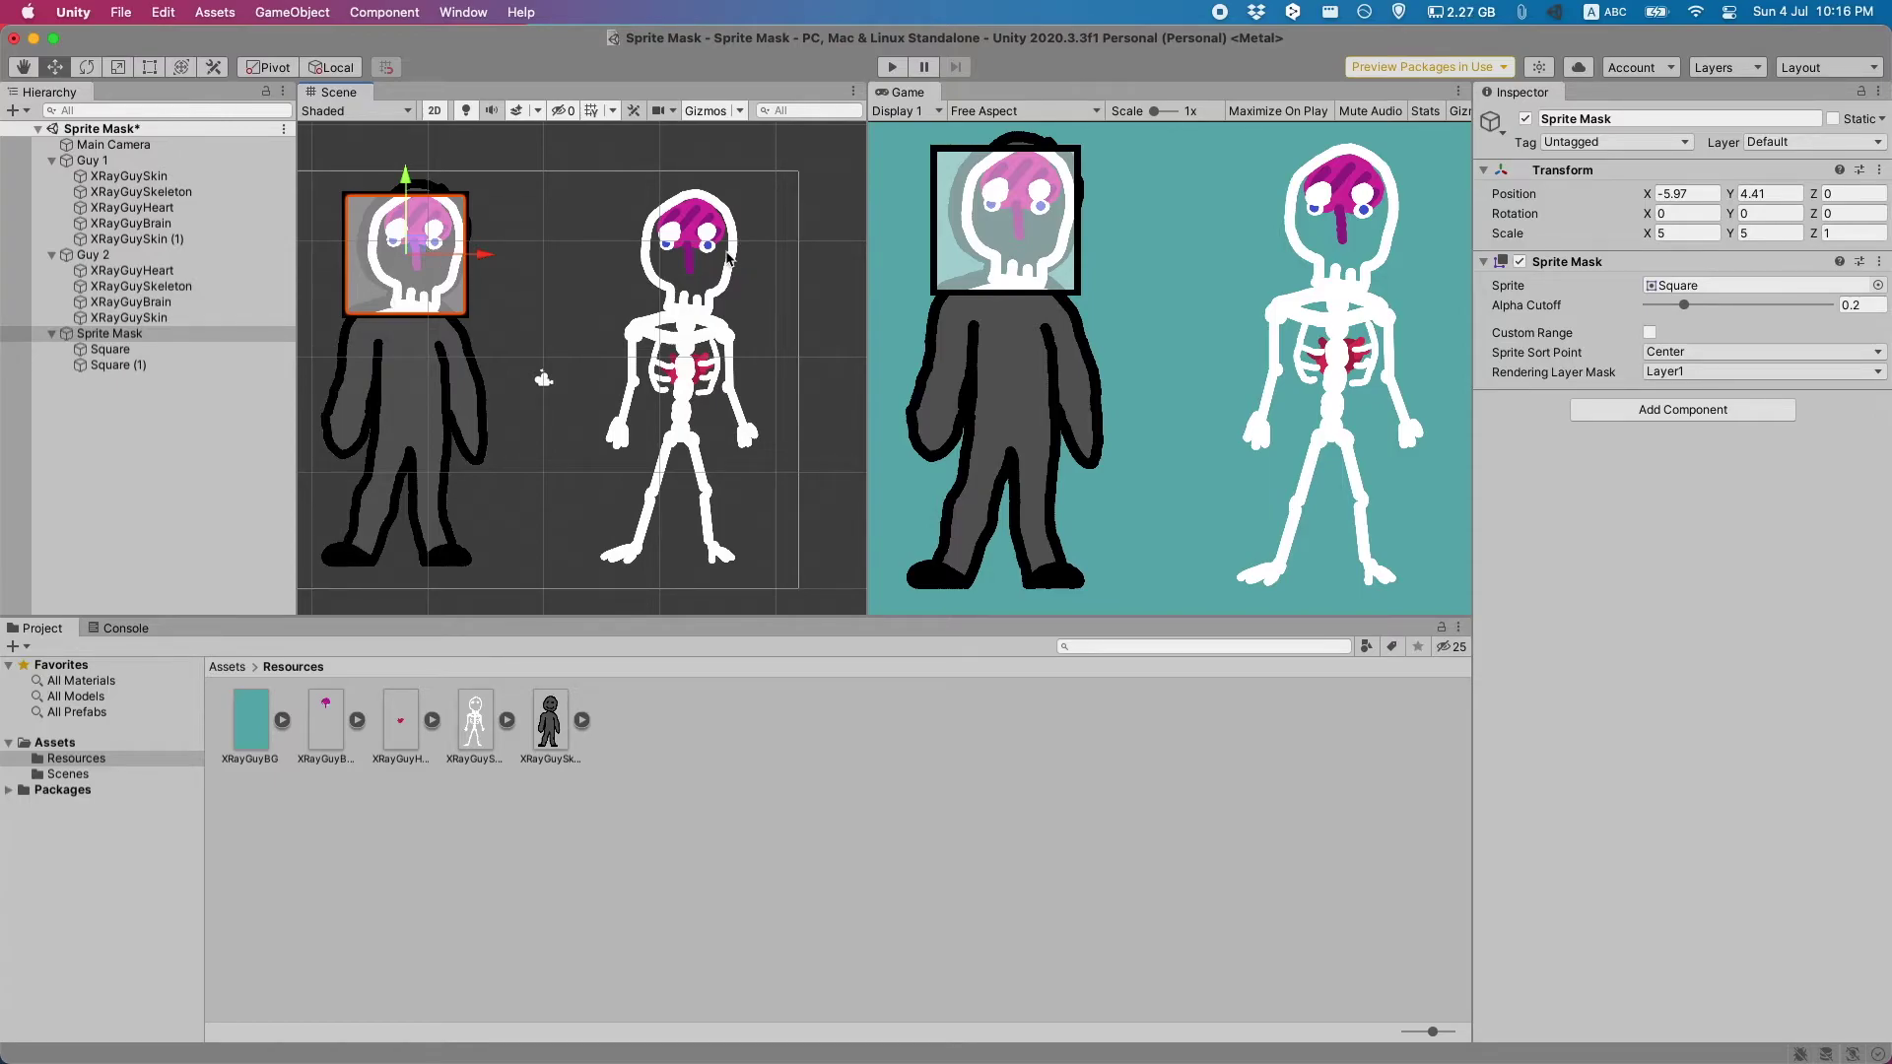
Step: Delete Guy 2 from the Hierarchy
{"action": "left_click", "coordinate": [146, 256]}
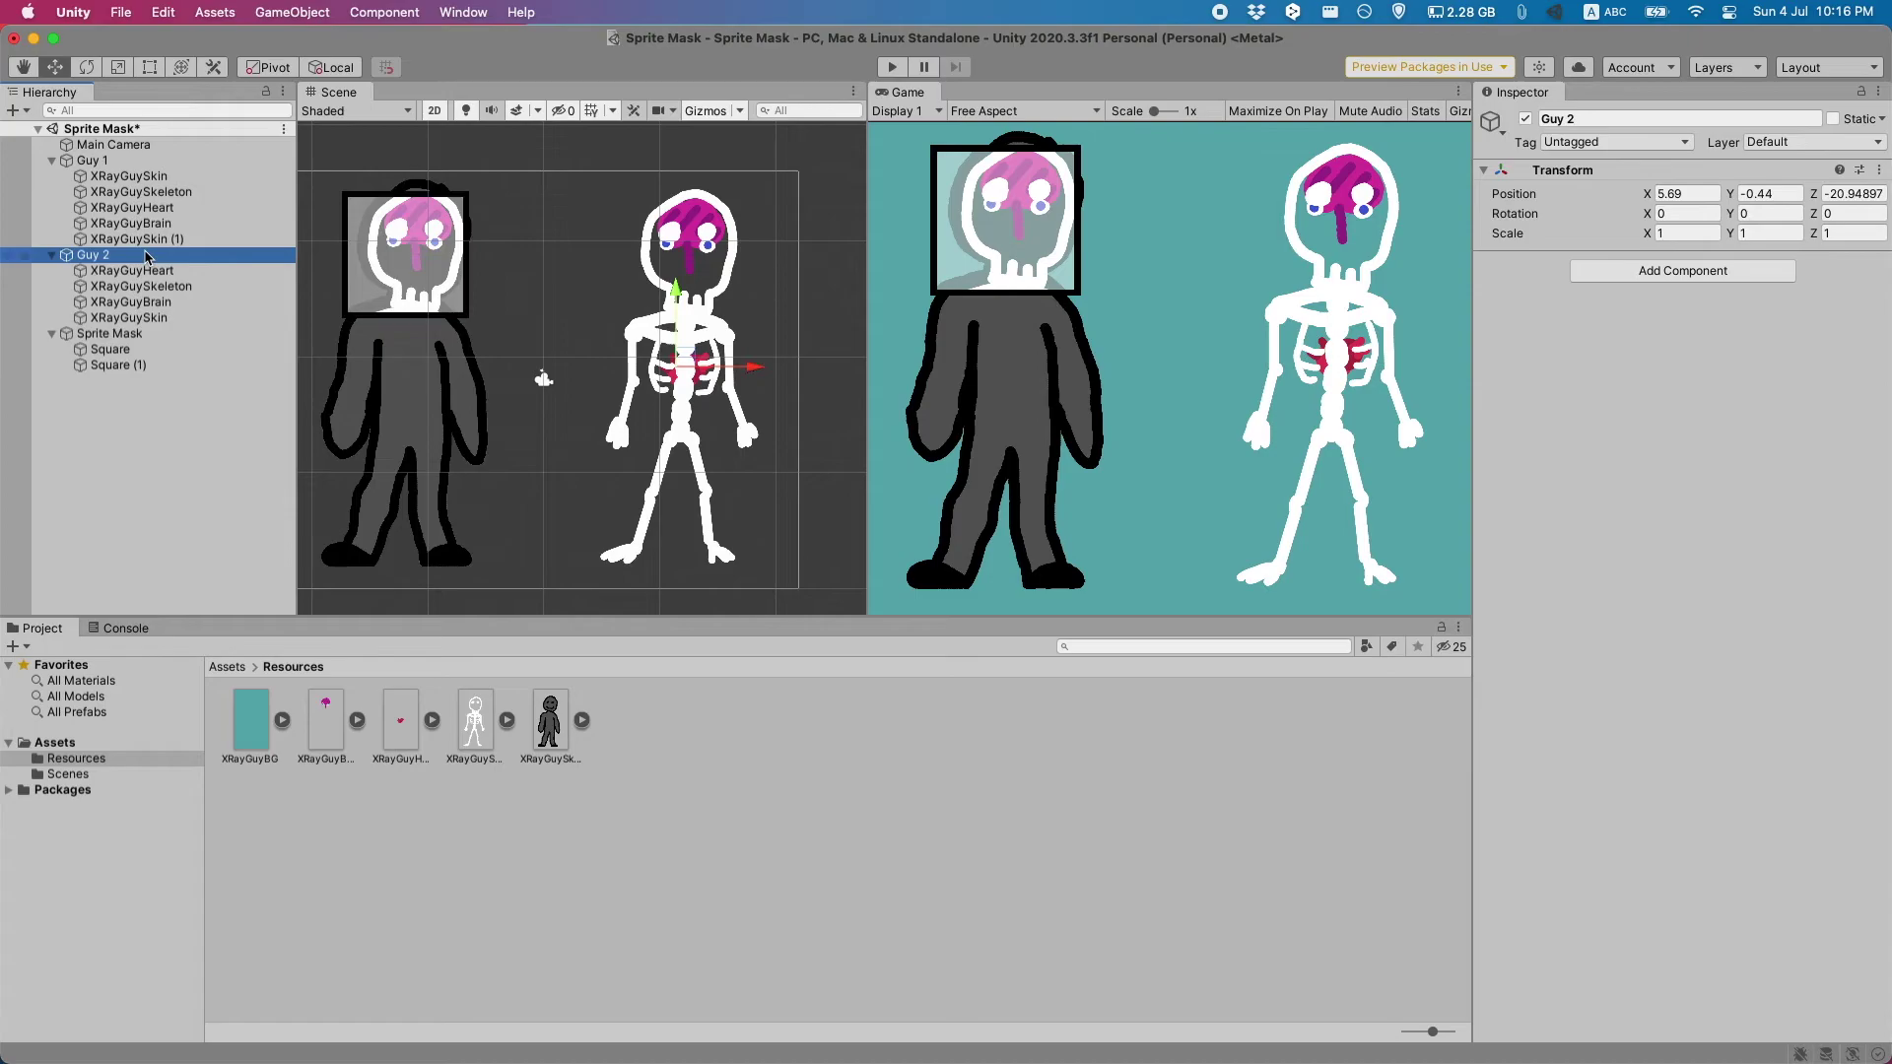
{"action": "key", "text": "super+BackSpace"}
Step: Drag the mask down over Guy 1's hip to test it, then select the XRayGuyHeart layer
{"action": "left_click", "coordinate": [131, 162]}
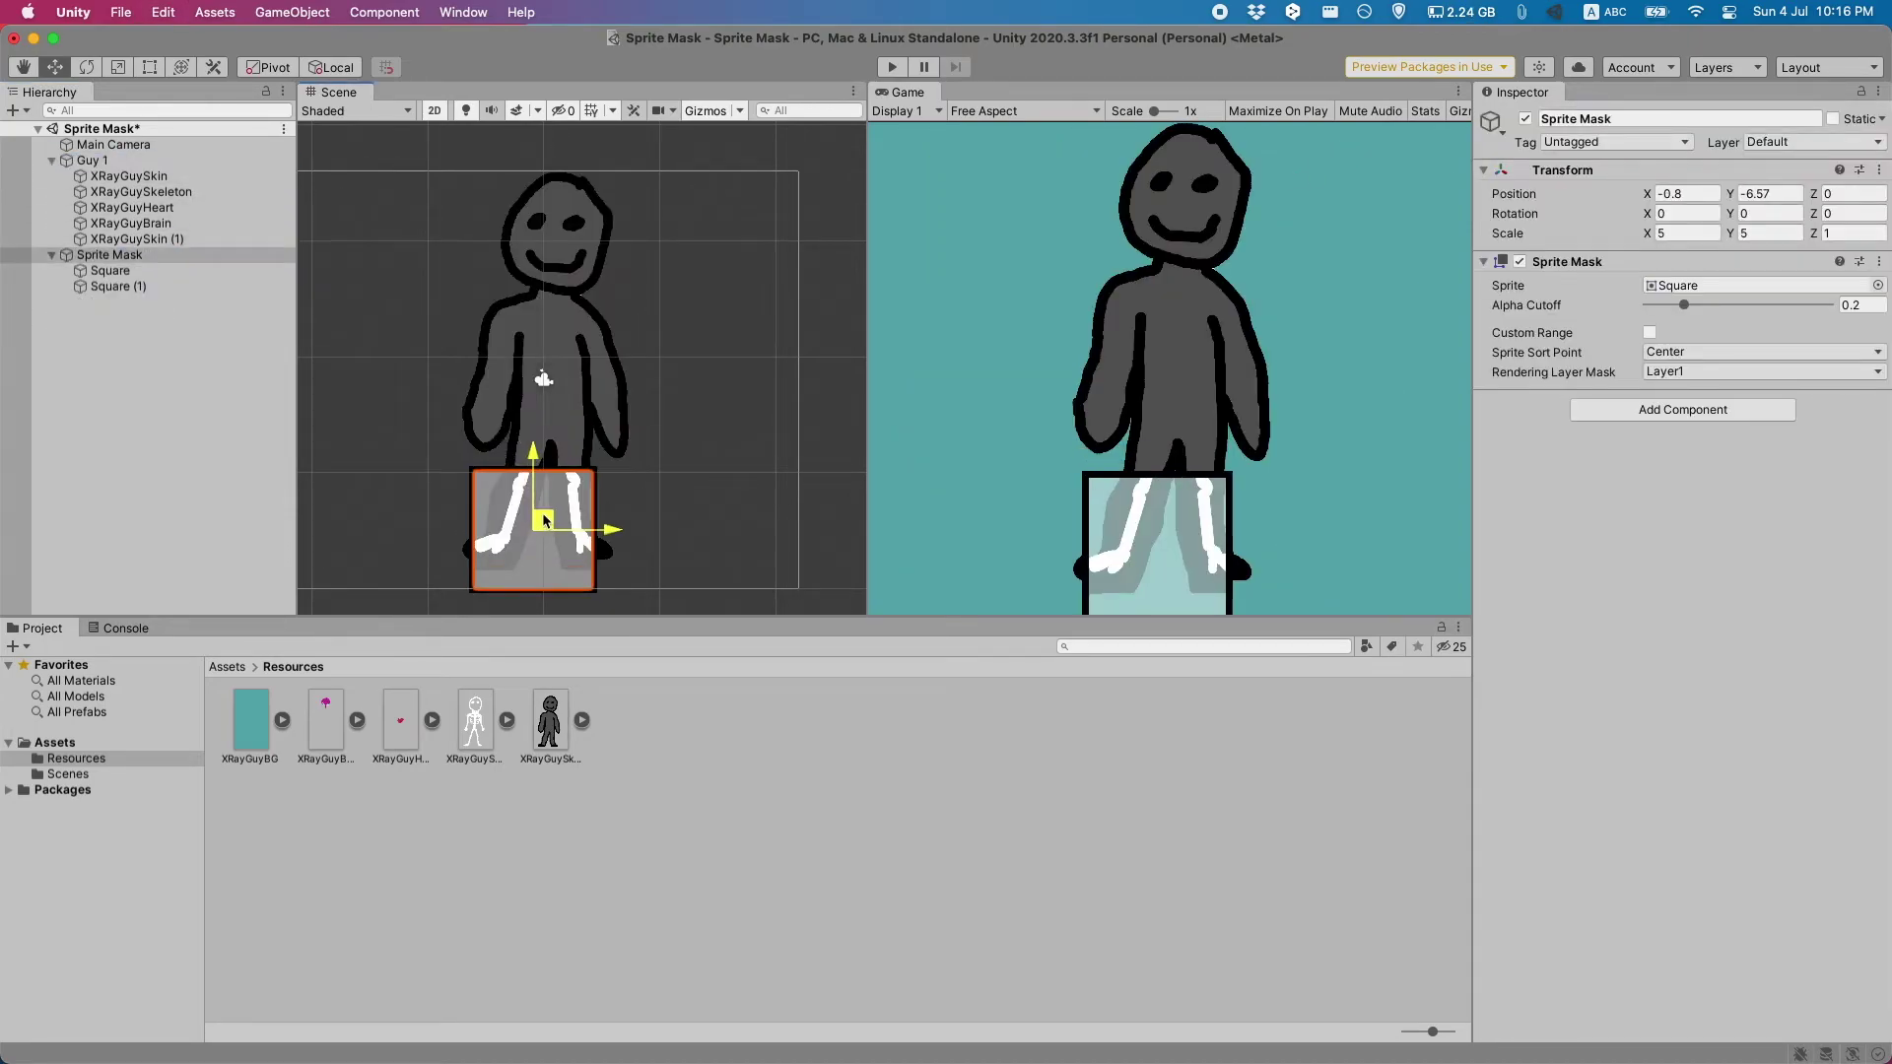
{"action": "left_click_drag", "start_coordinate": [540, 503], "coordinate": [492, 412]}
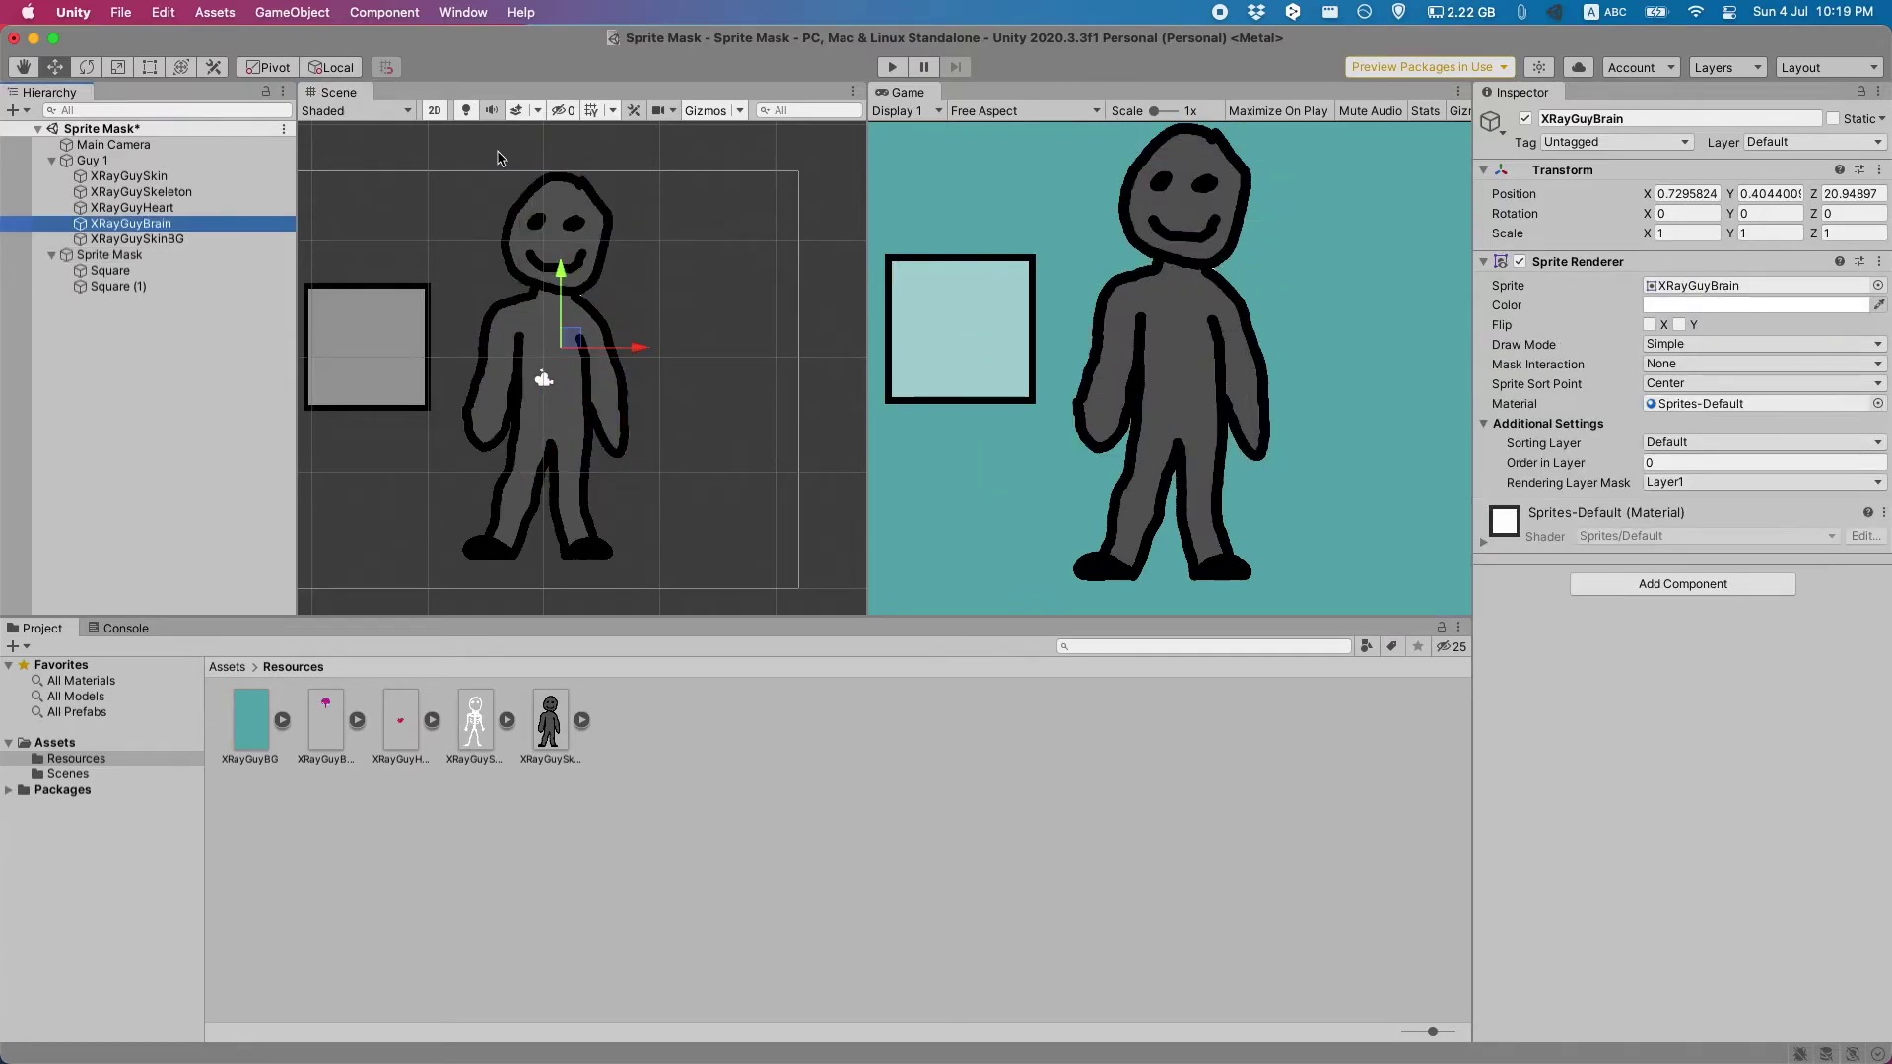
{"action": "key", "text": "Up"}
Step: Set XRayGuySkeleton, XRayGuyHeart and XRayGuyBrain to Visible Inside Mask
{"action": "key", "text": "Down"}
{"action": "key", "text": "Up"}
{"action": "key", "text": "Up"}
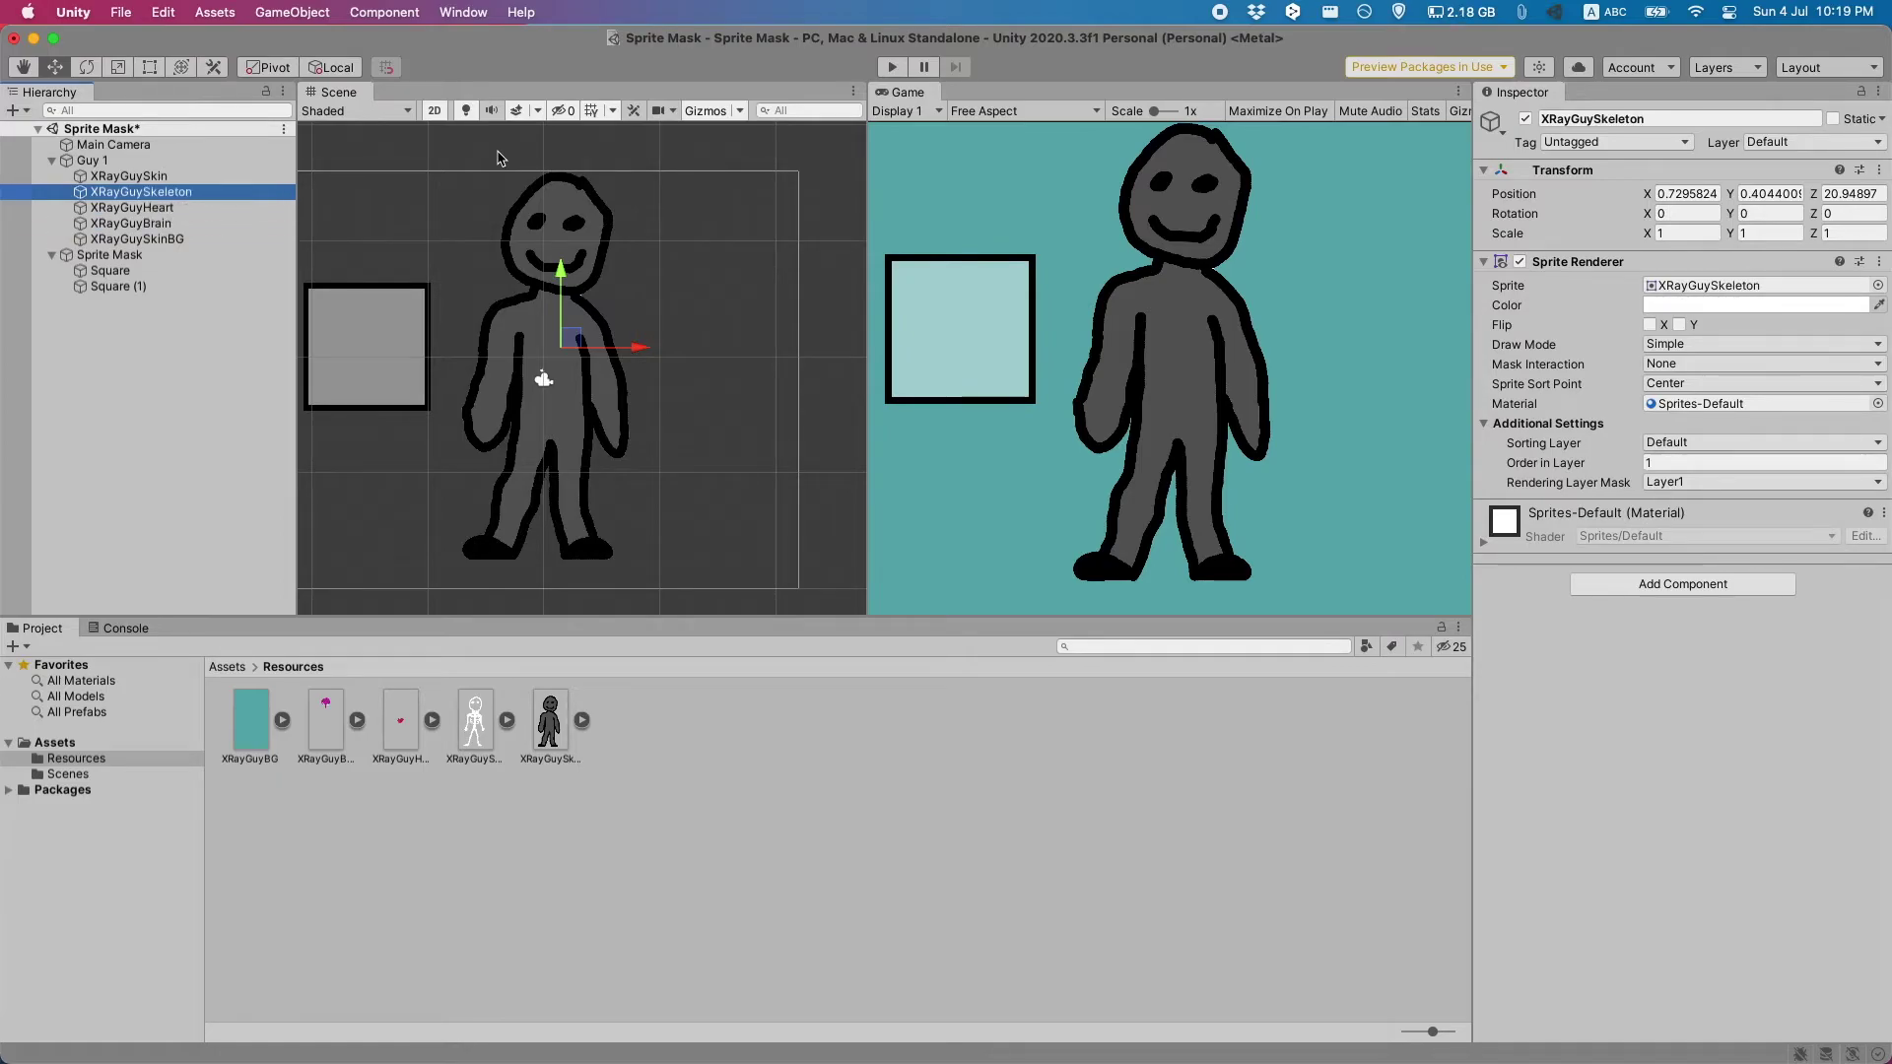
{"action": "key", "text": "shift+Down"}
{"action": "key", "text": "shift+Down"}
{"action": "left_click", "coordinate": [1713, 365]}
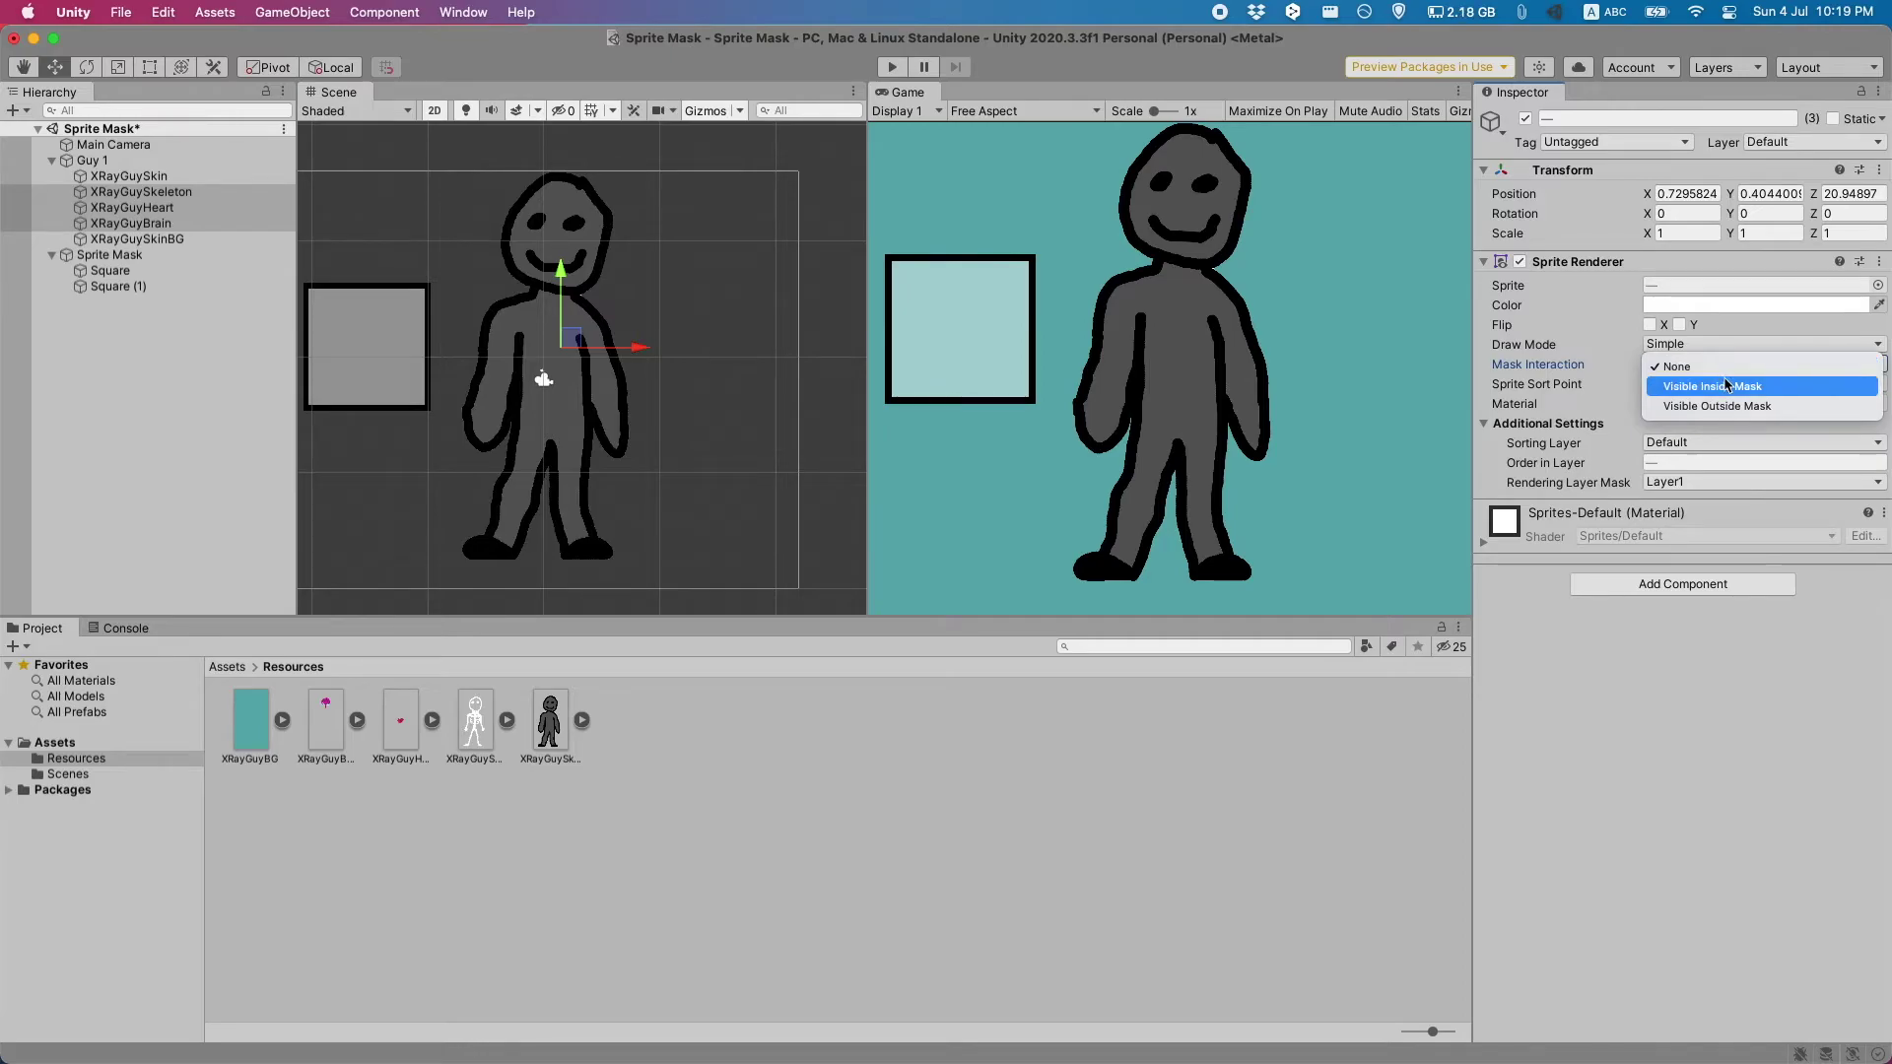
{"action": "left_click", "coordinate": [1763, 388]}
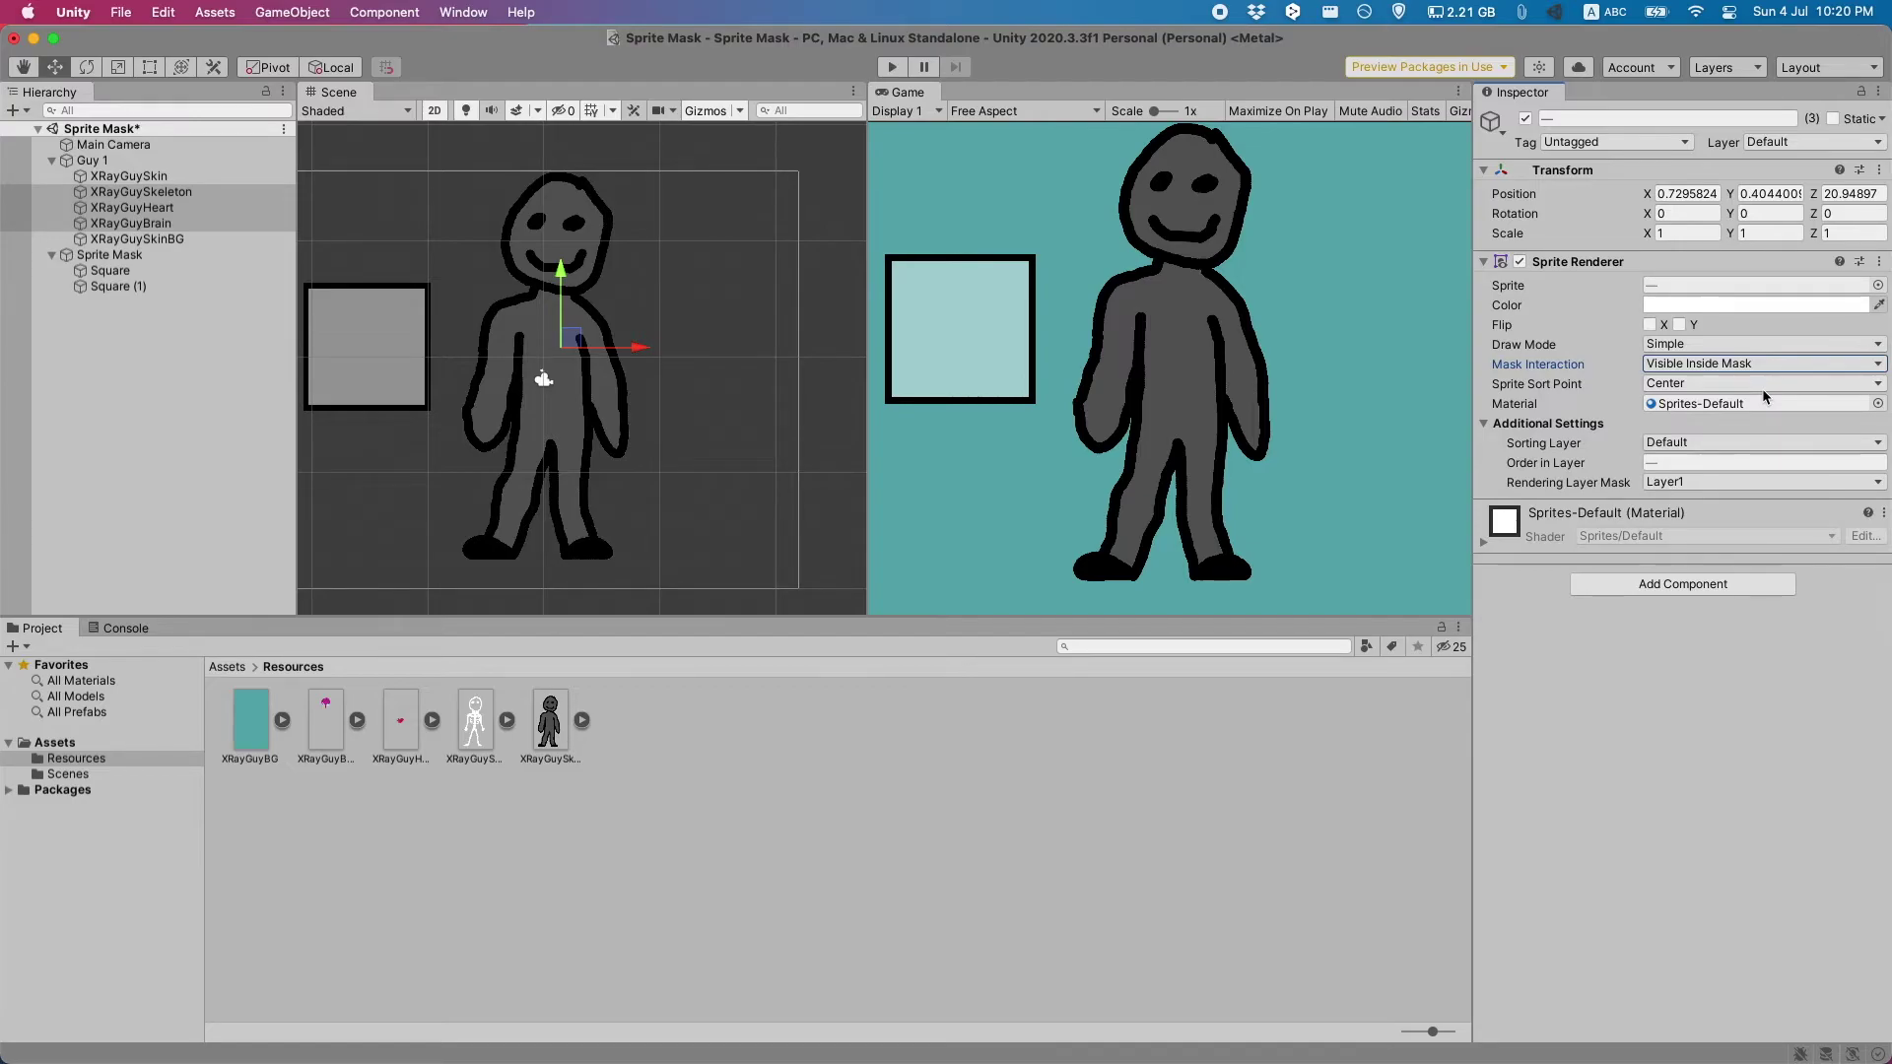
{"action": "left_click", "coordinate": [146, 256]}
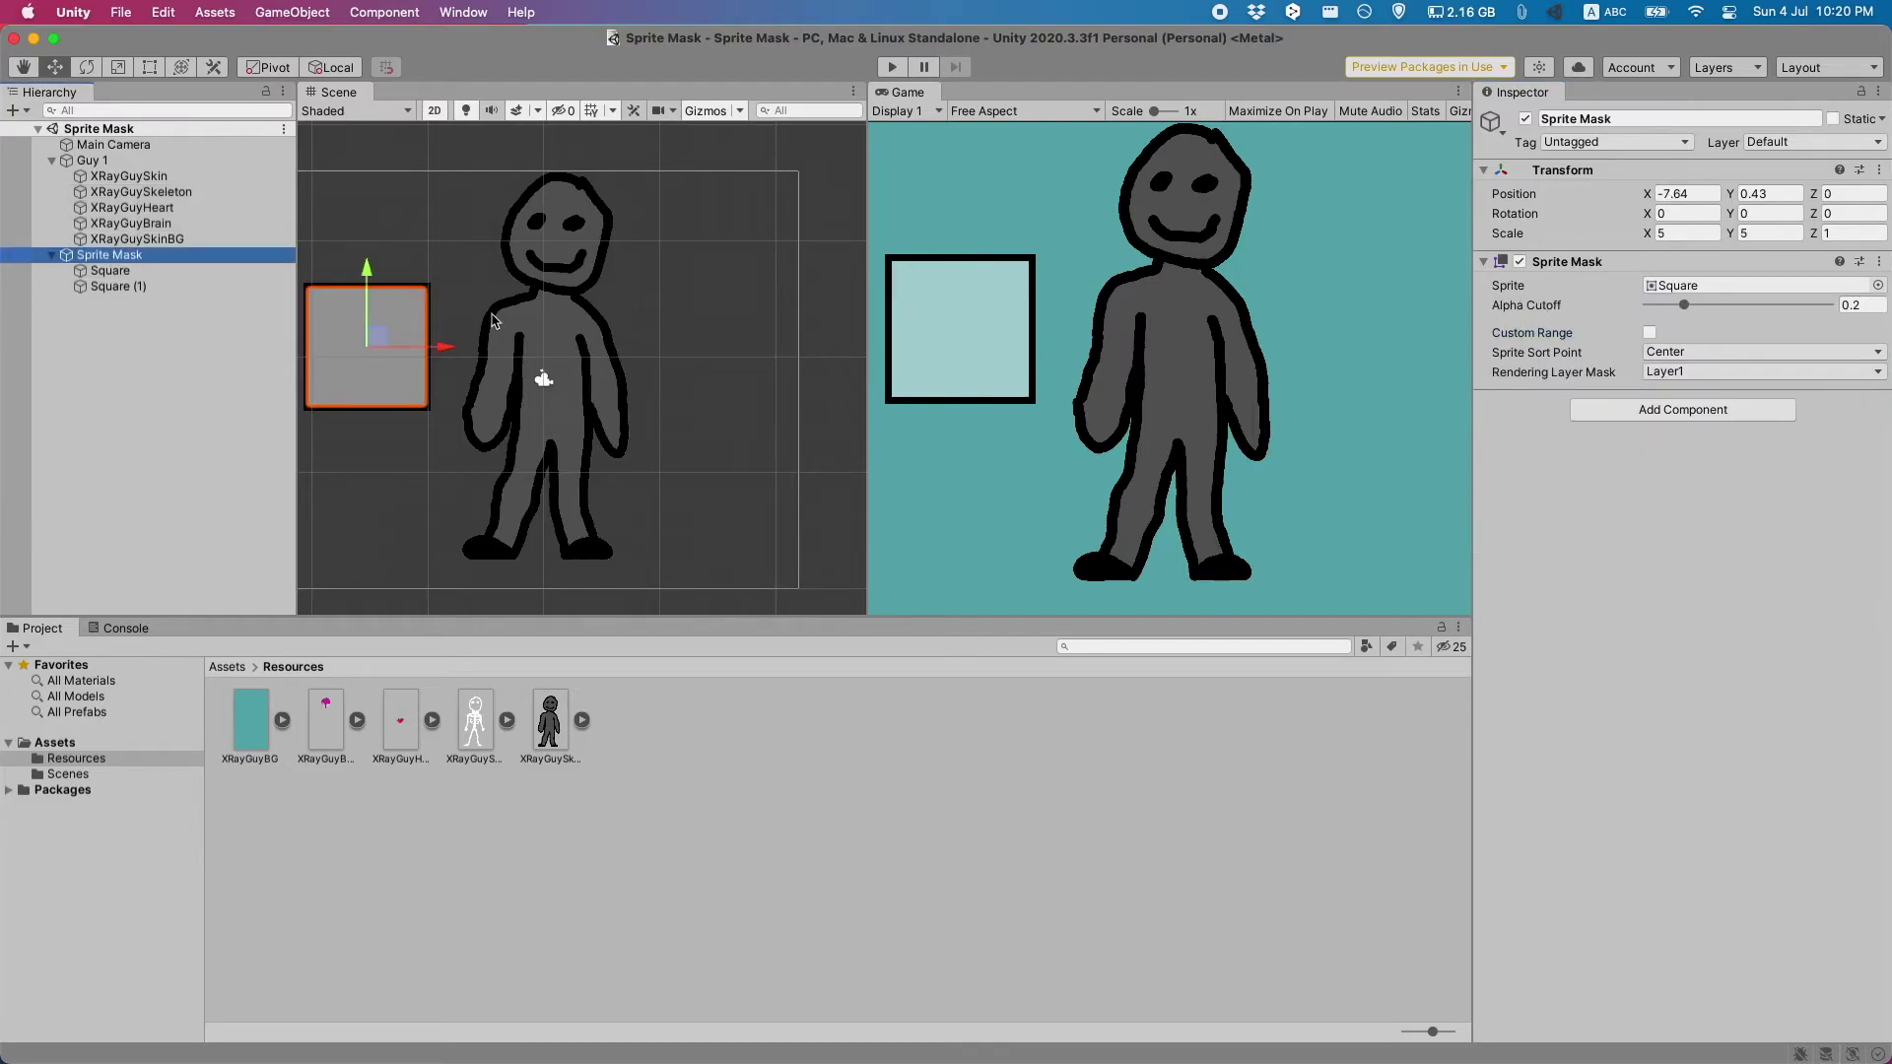
Step: Rename the sprite mask to Skeleton Sprite Mask
{"action": "key", "text": "Return"}
{"action": "key", "text": "Left"}
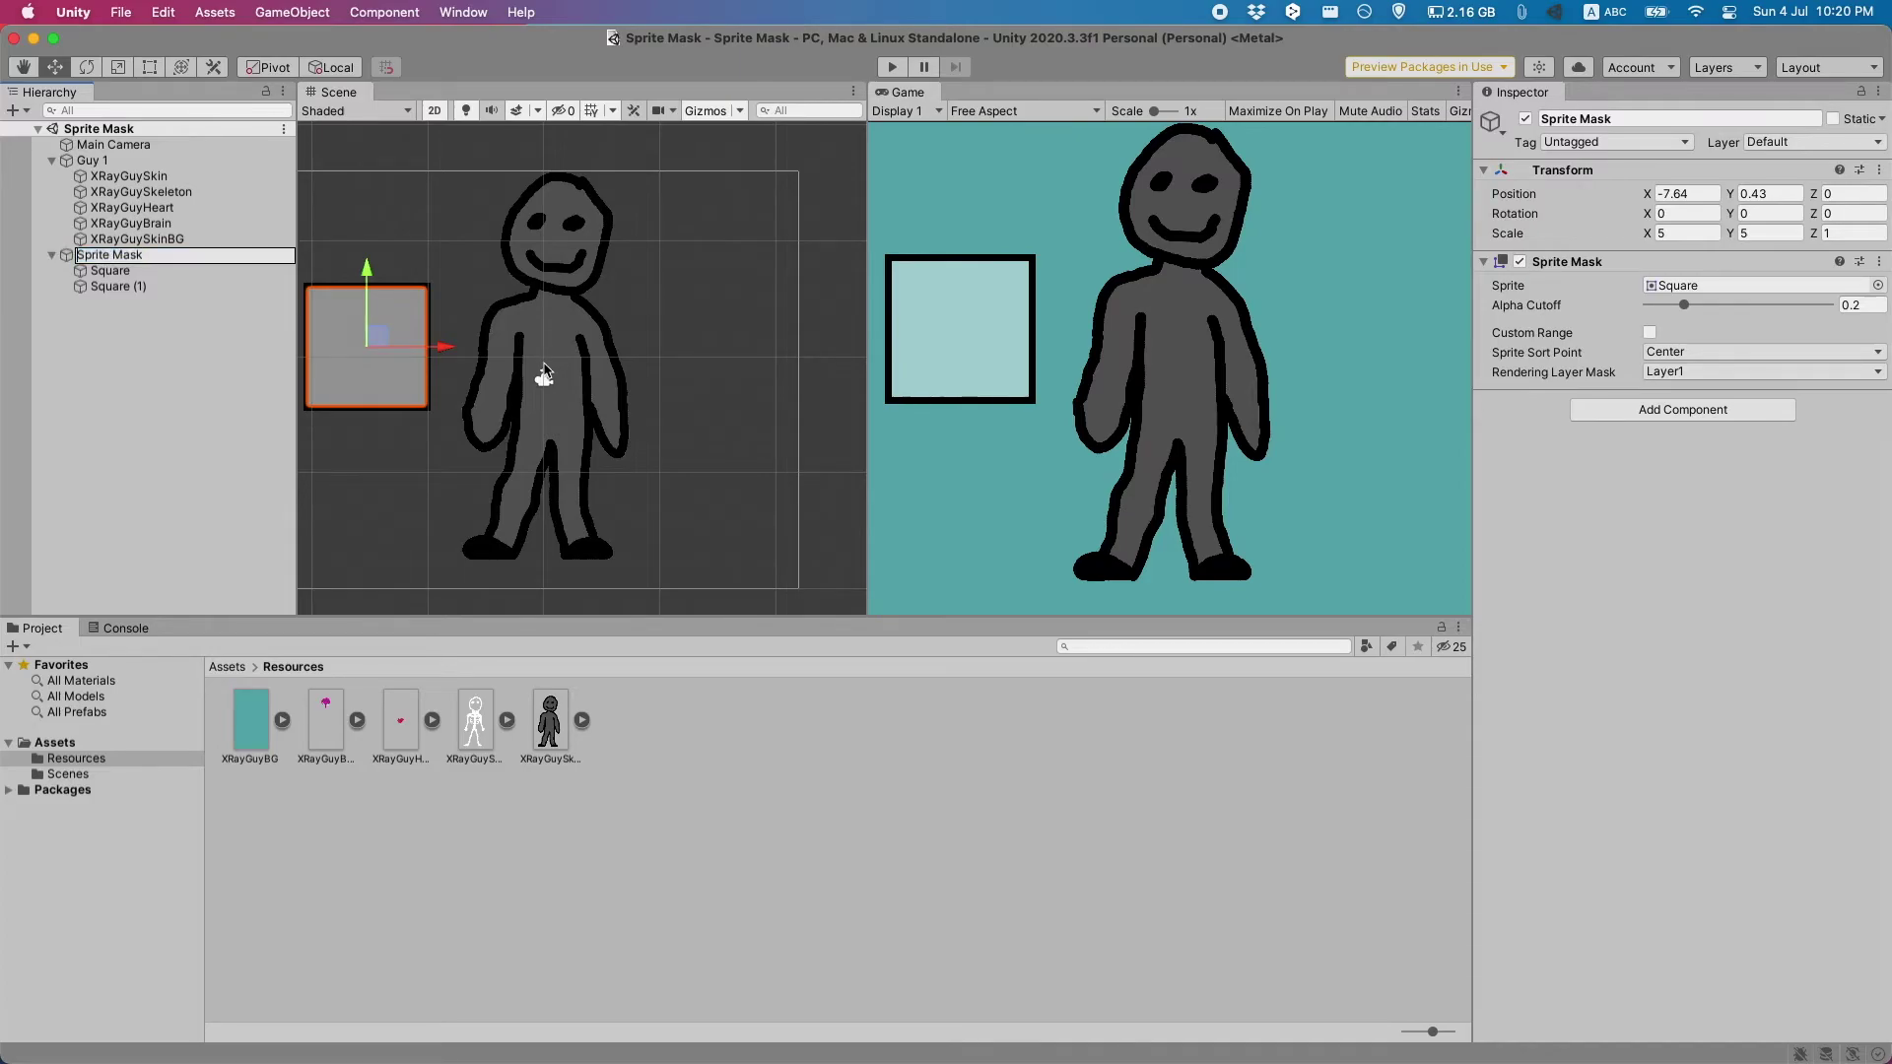
{"action": "type", "text": "Skeleton"}
{"action": "key", "text": "Return"}
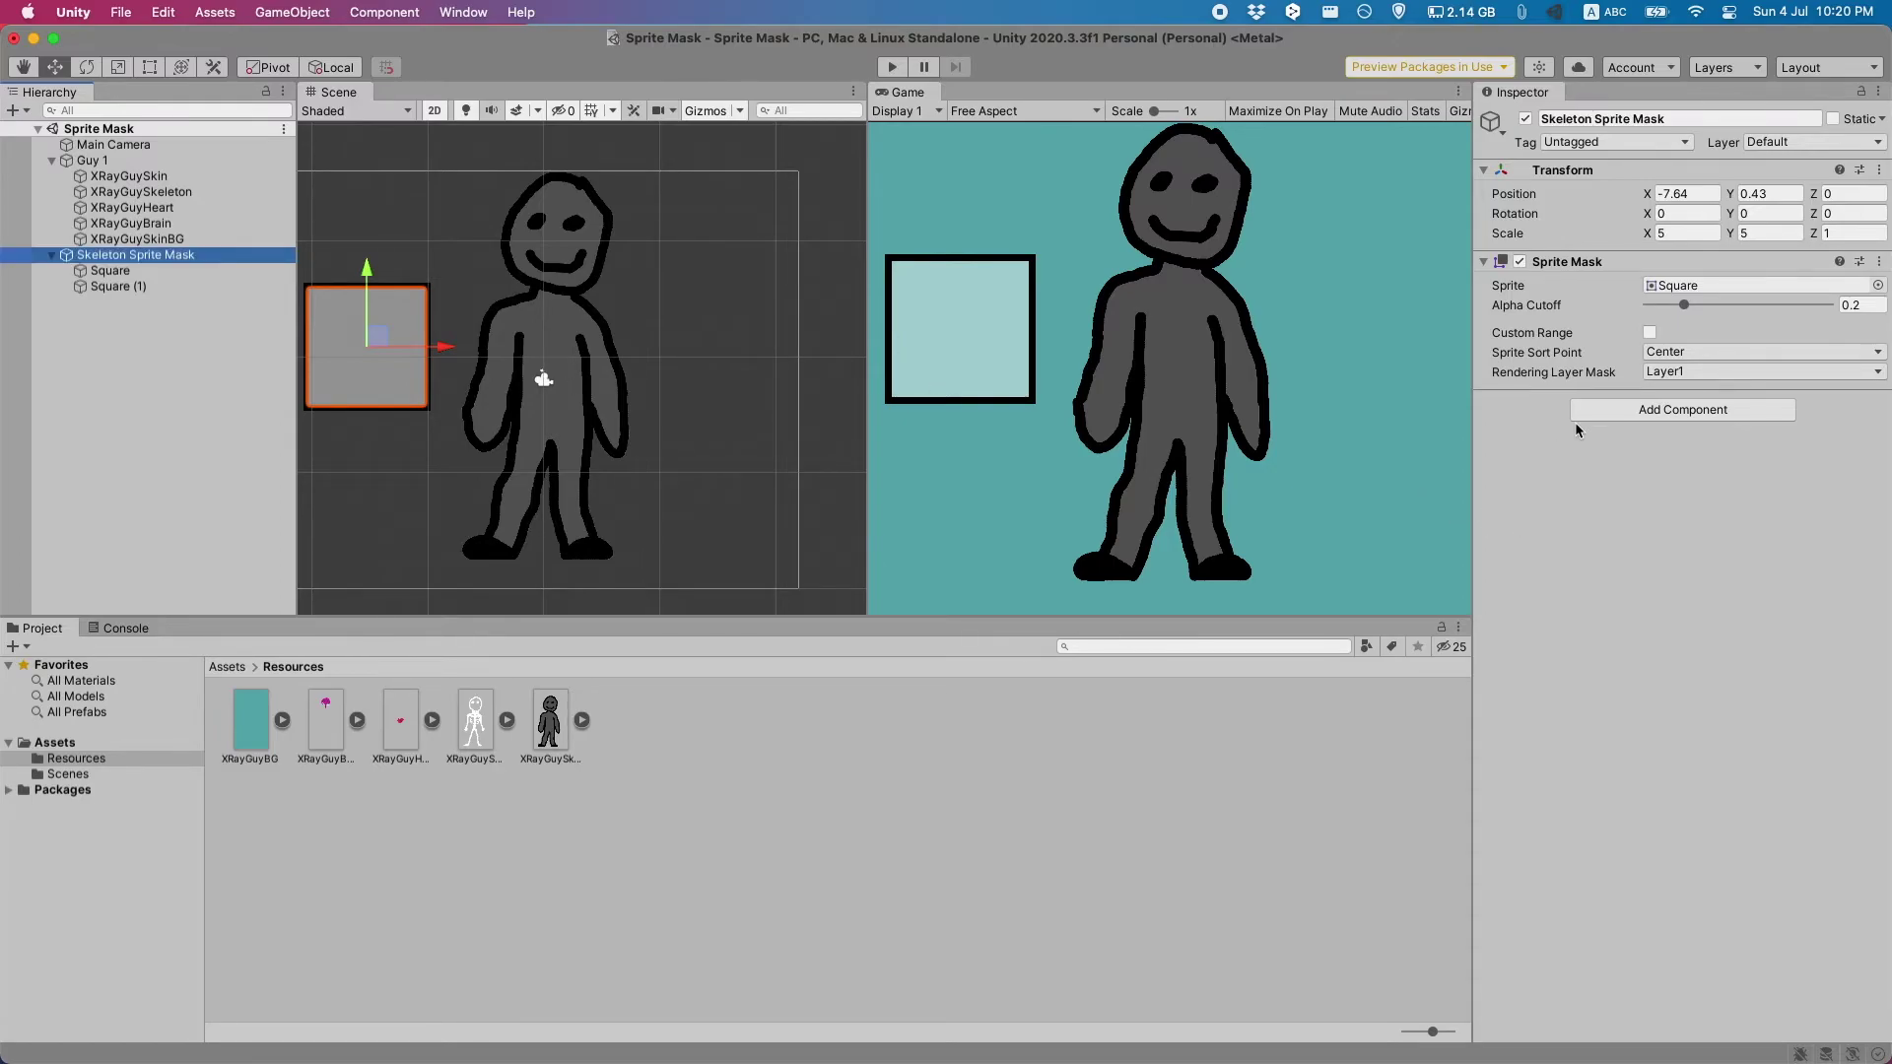
Step: Give the mask a custom range with front order 5 and back 0, and place it on the chest
{"action": "left_click", "coordinate": [1649, 333]}
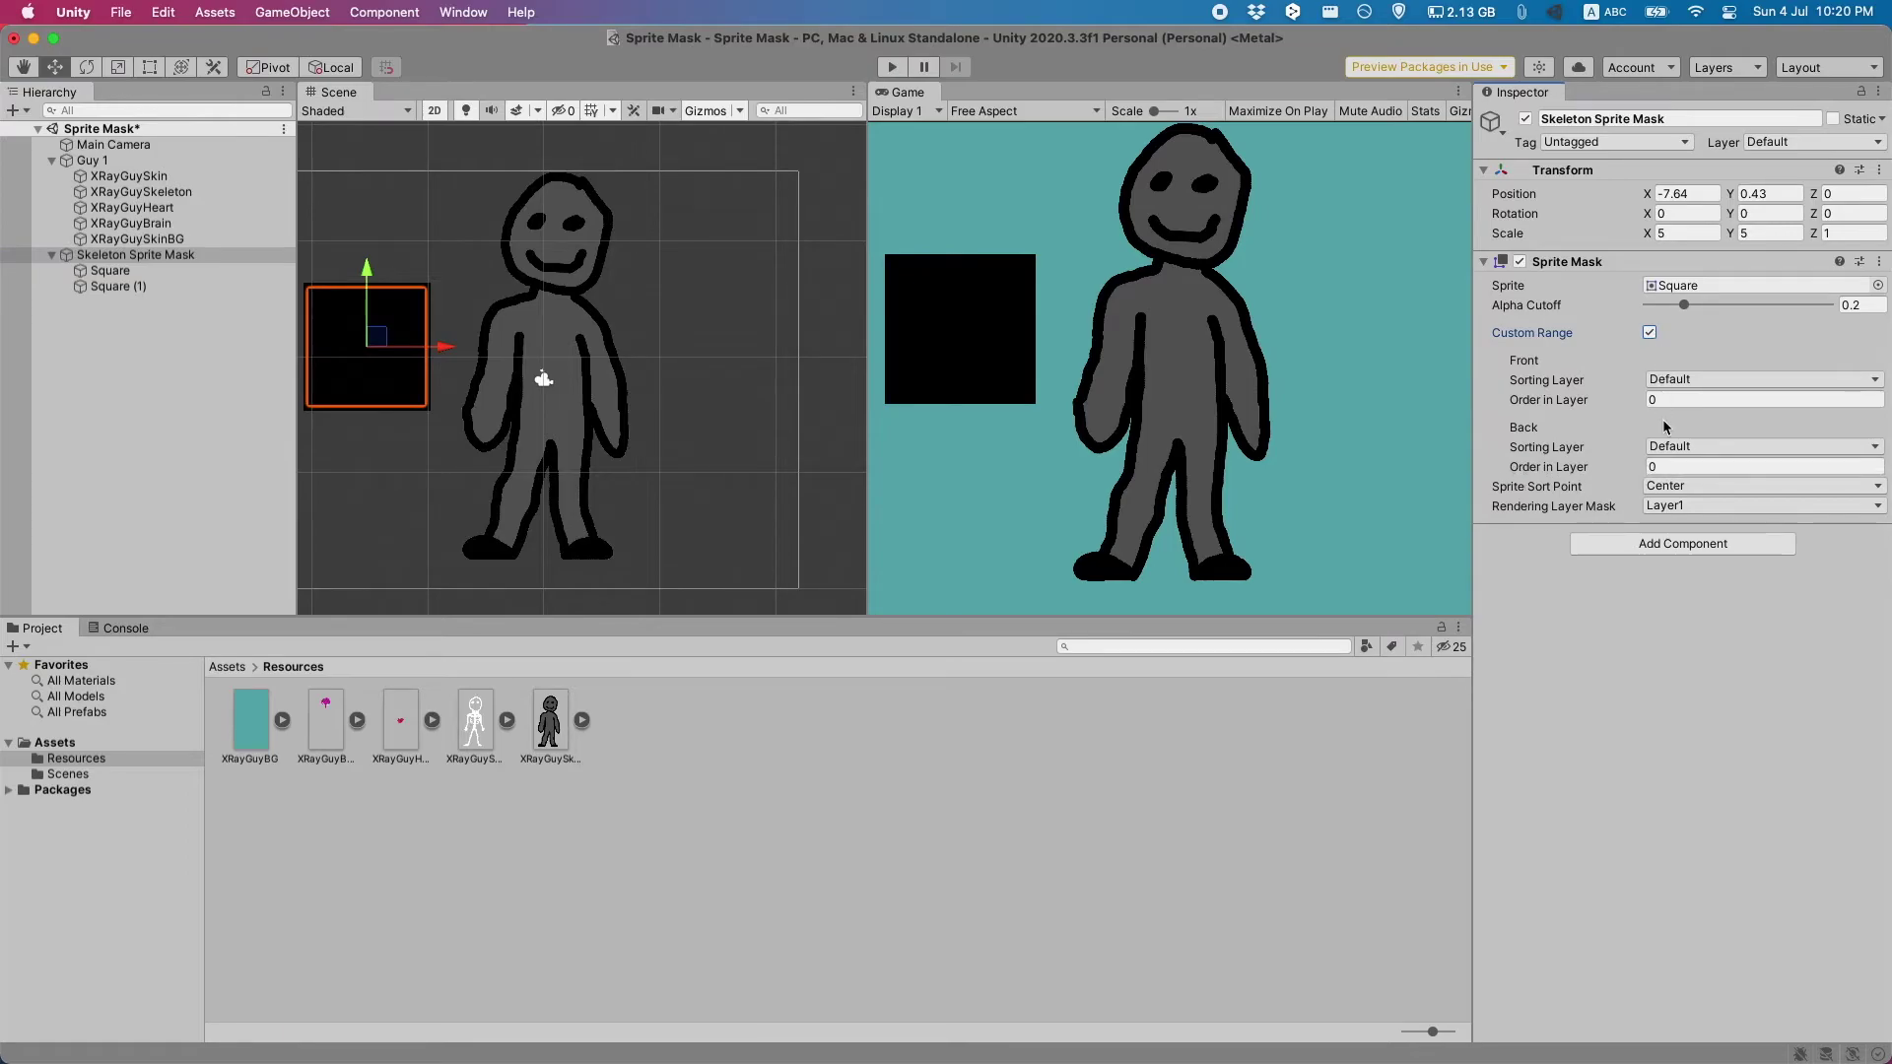
{"action": "left_click", "coordinate": [98, 272]}
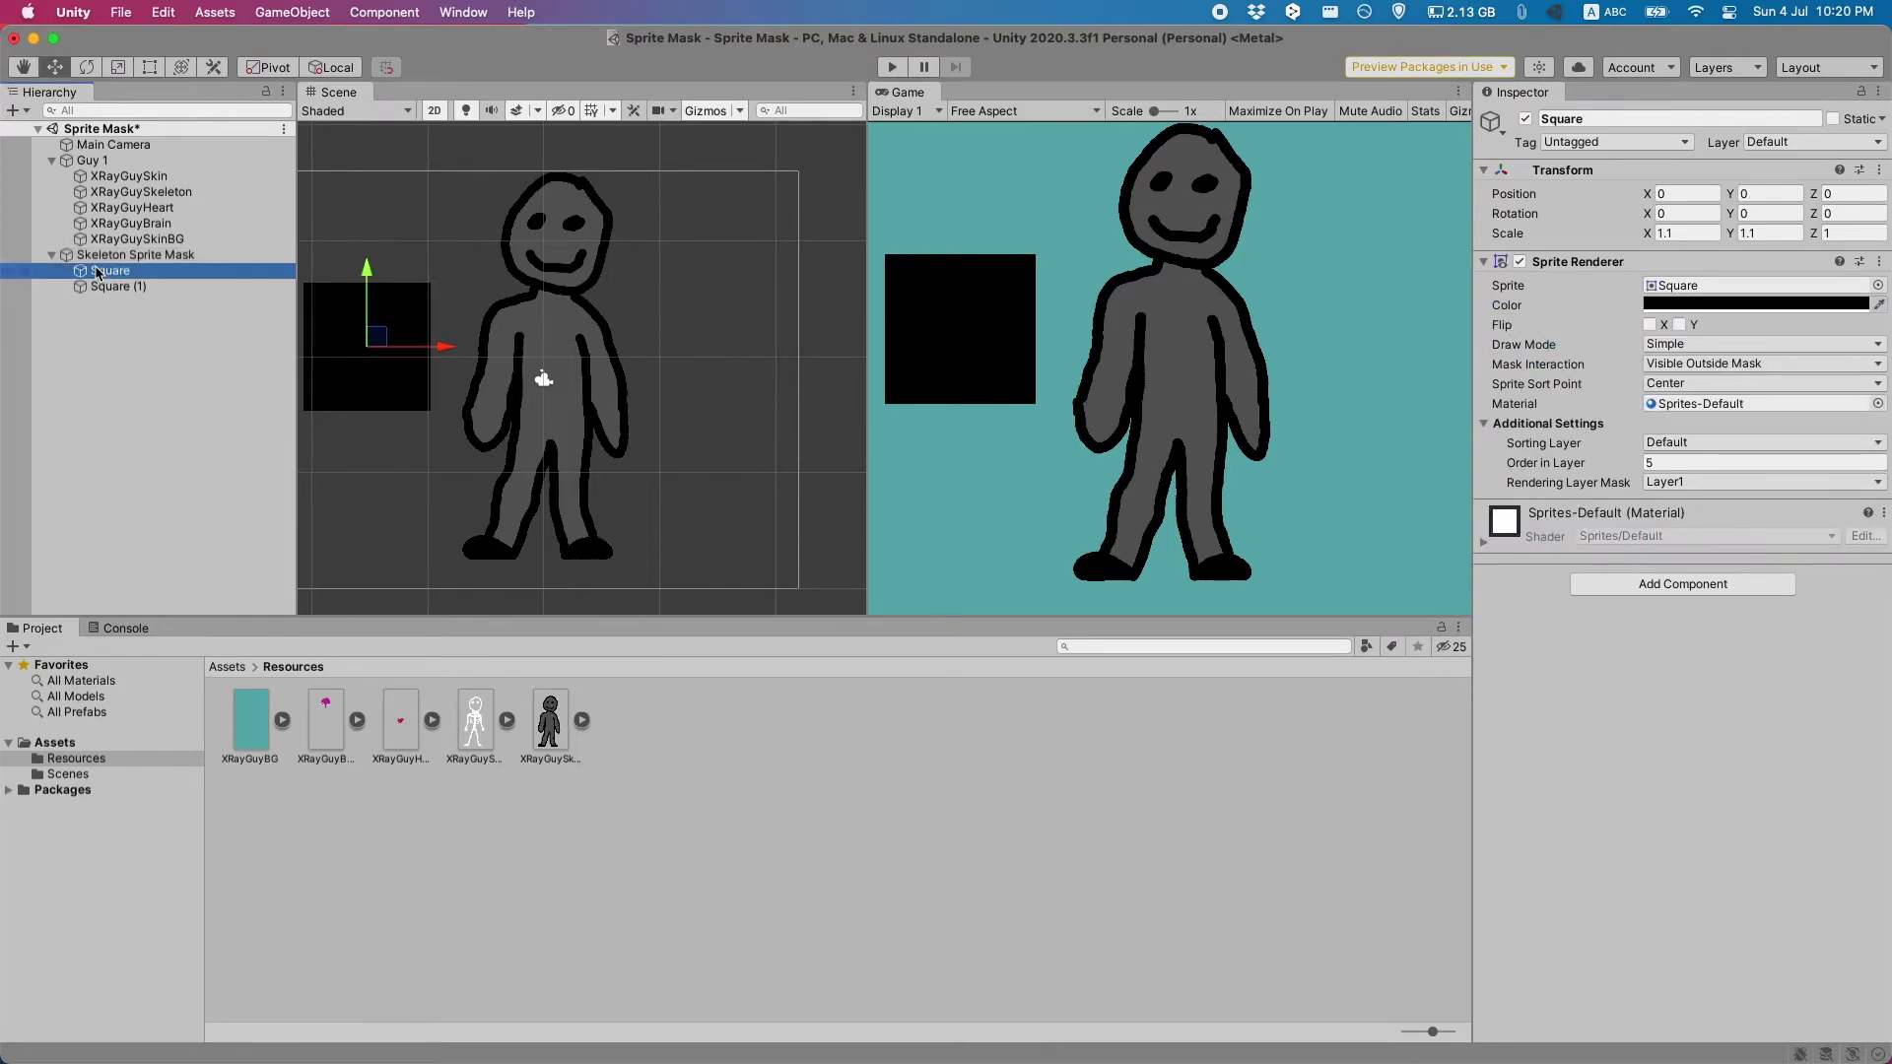
{"action": "left_click", "coordinate": [104, 255]}
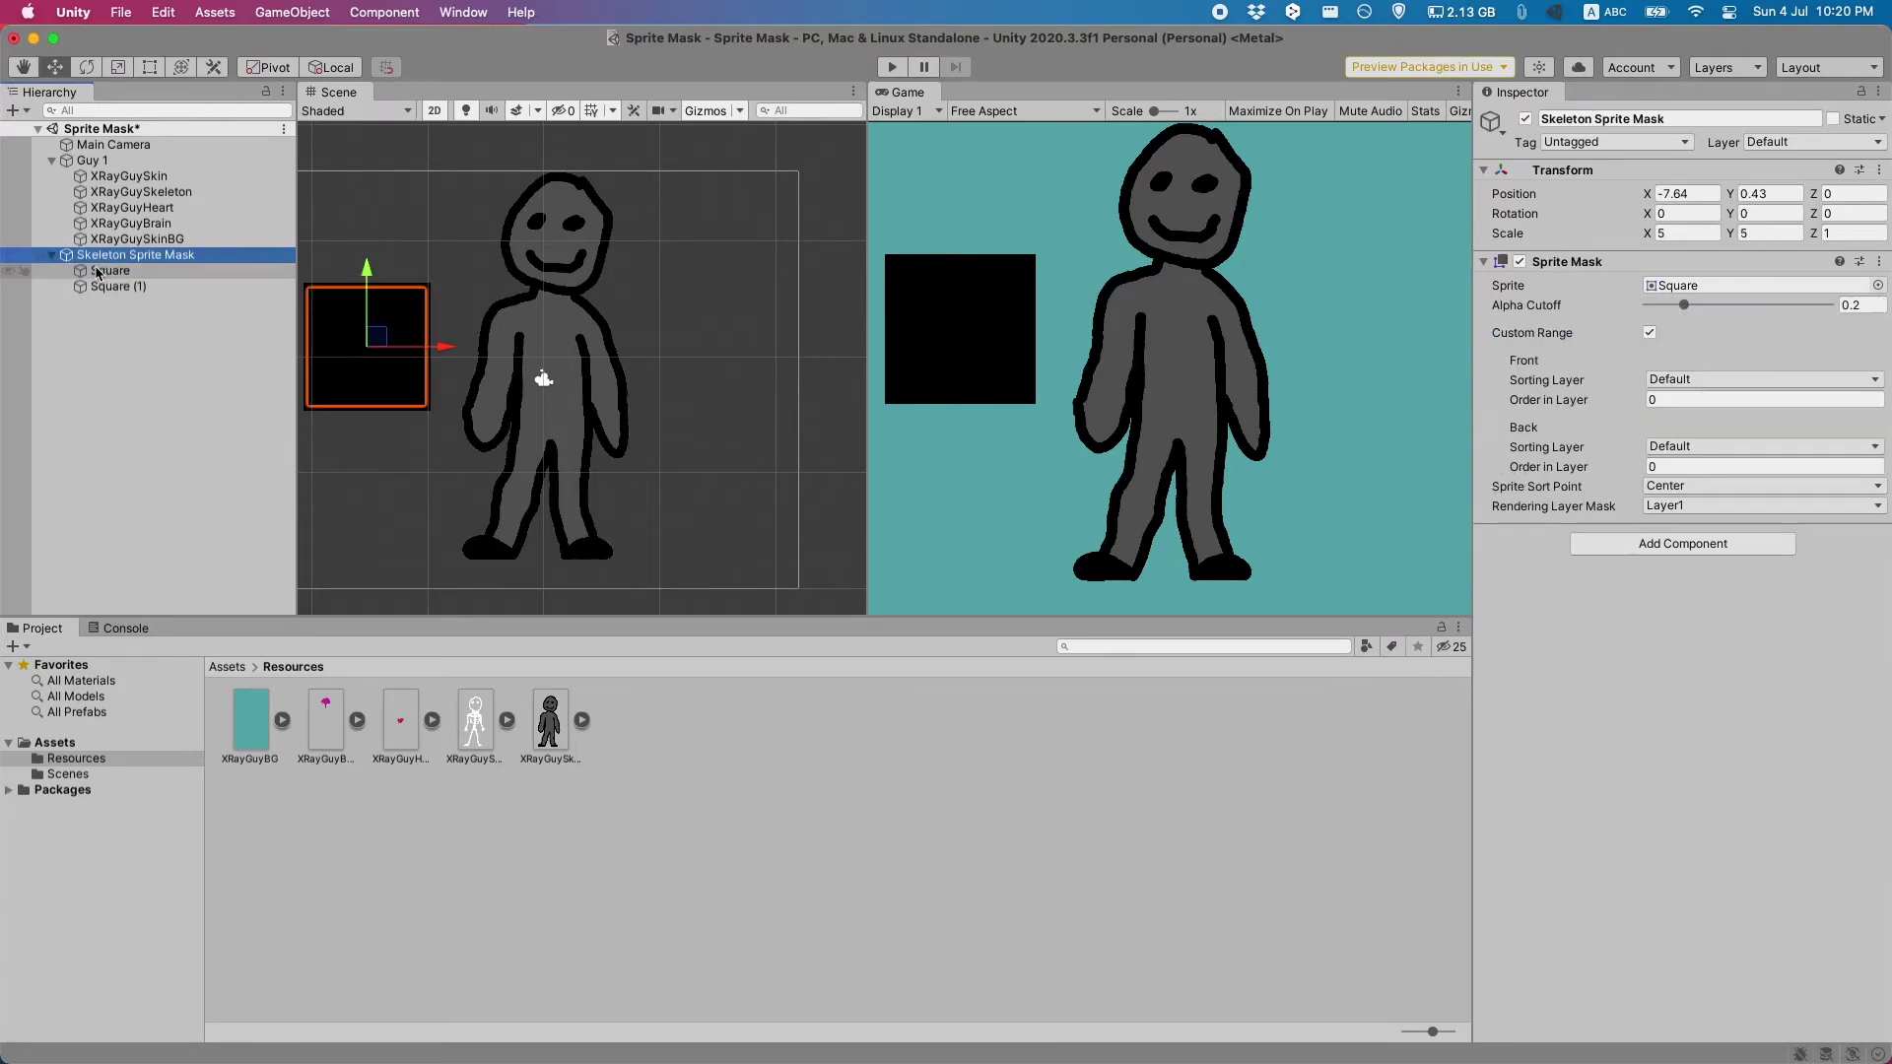
{"action": "left_click", "coordinate": [1711, 395]}
{"action": "type", "text": "5"}
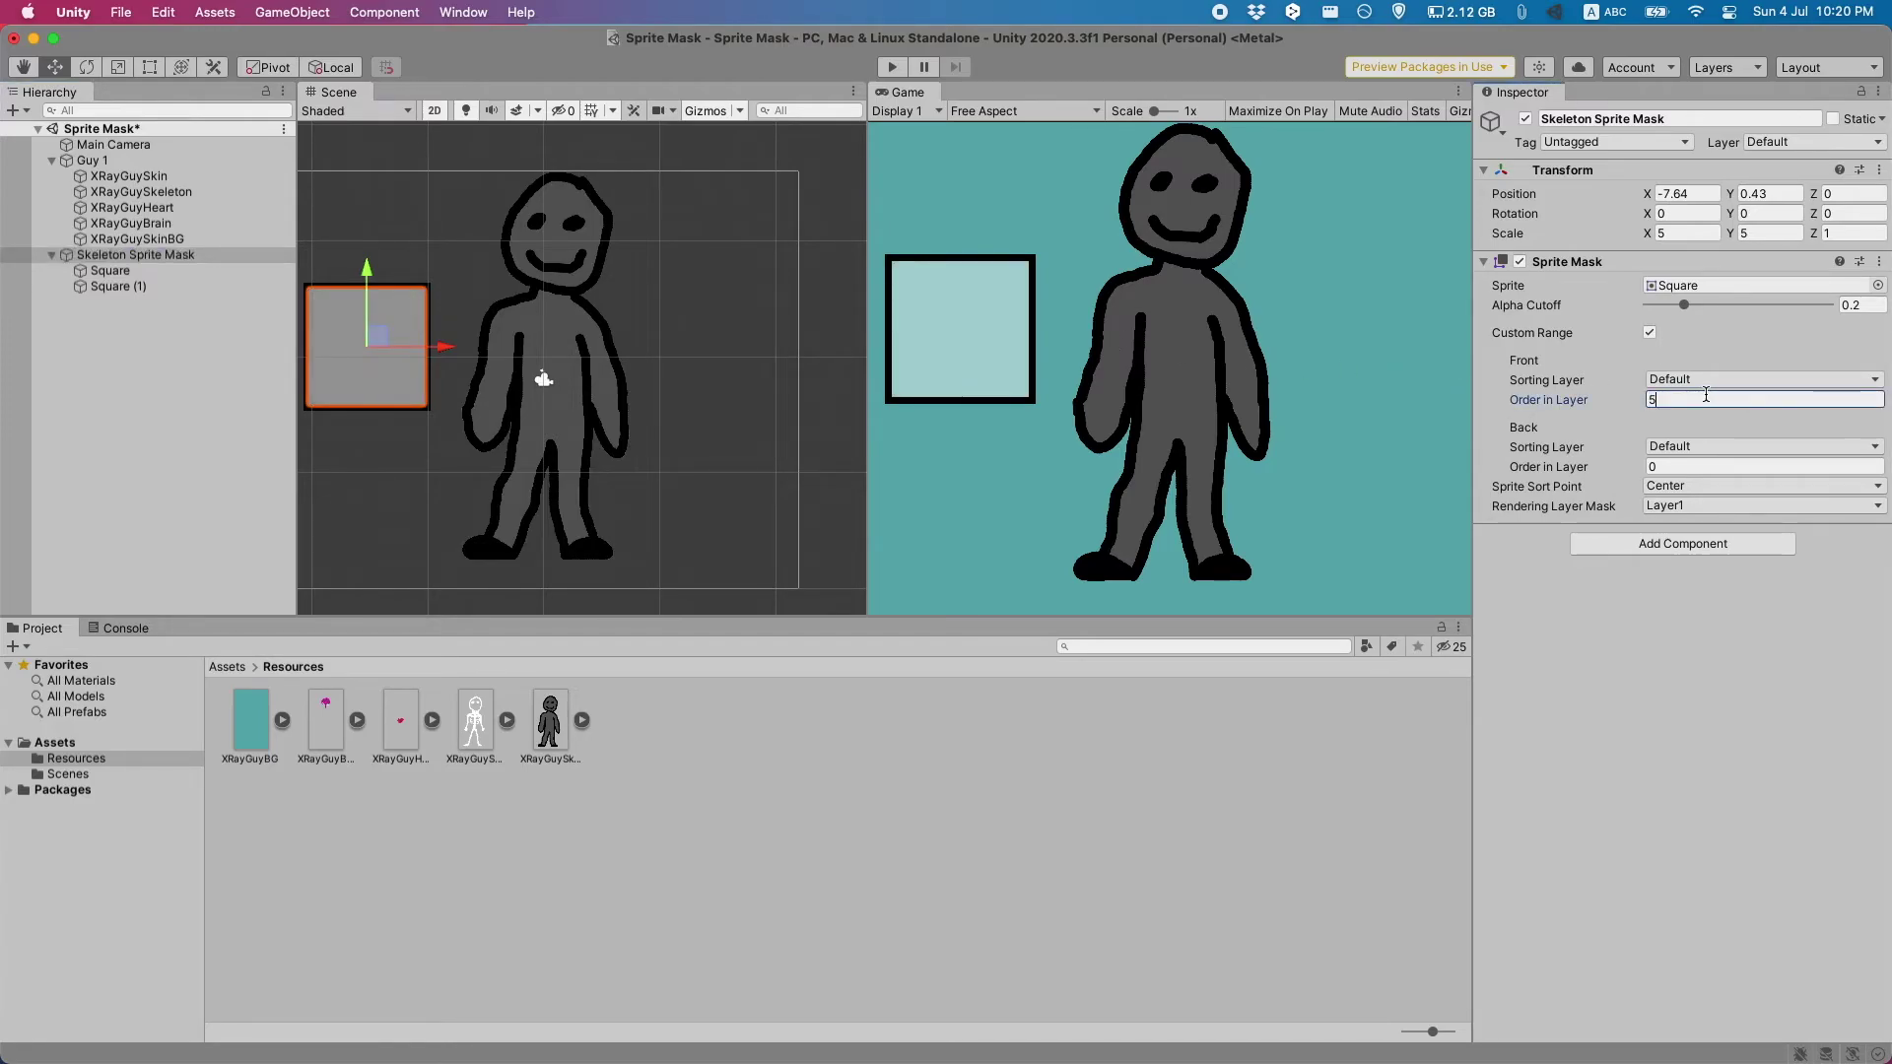
{"action": "left_click", "coordinate": [120, 193]}
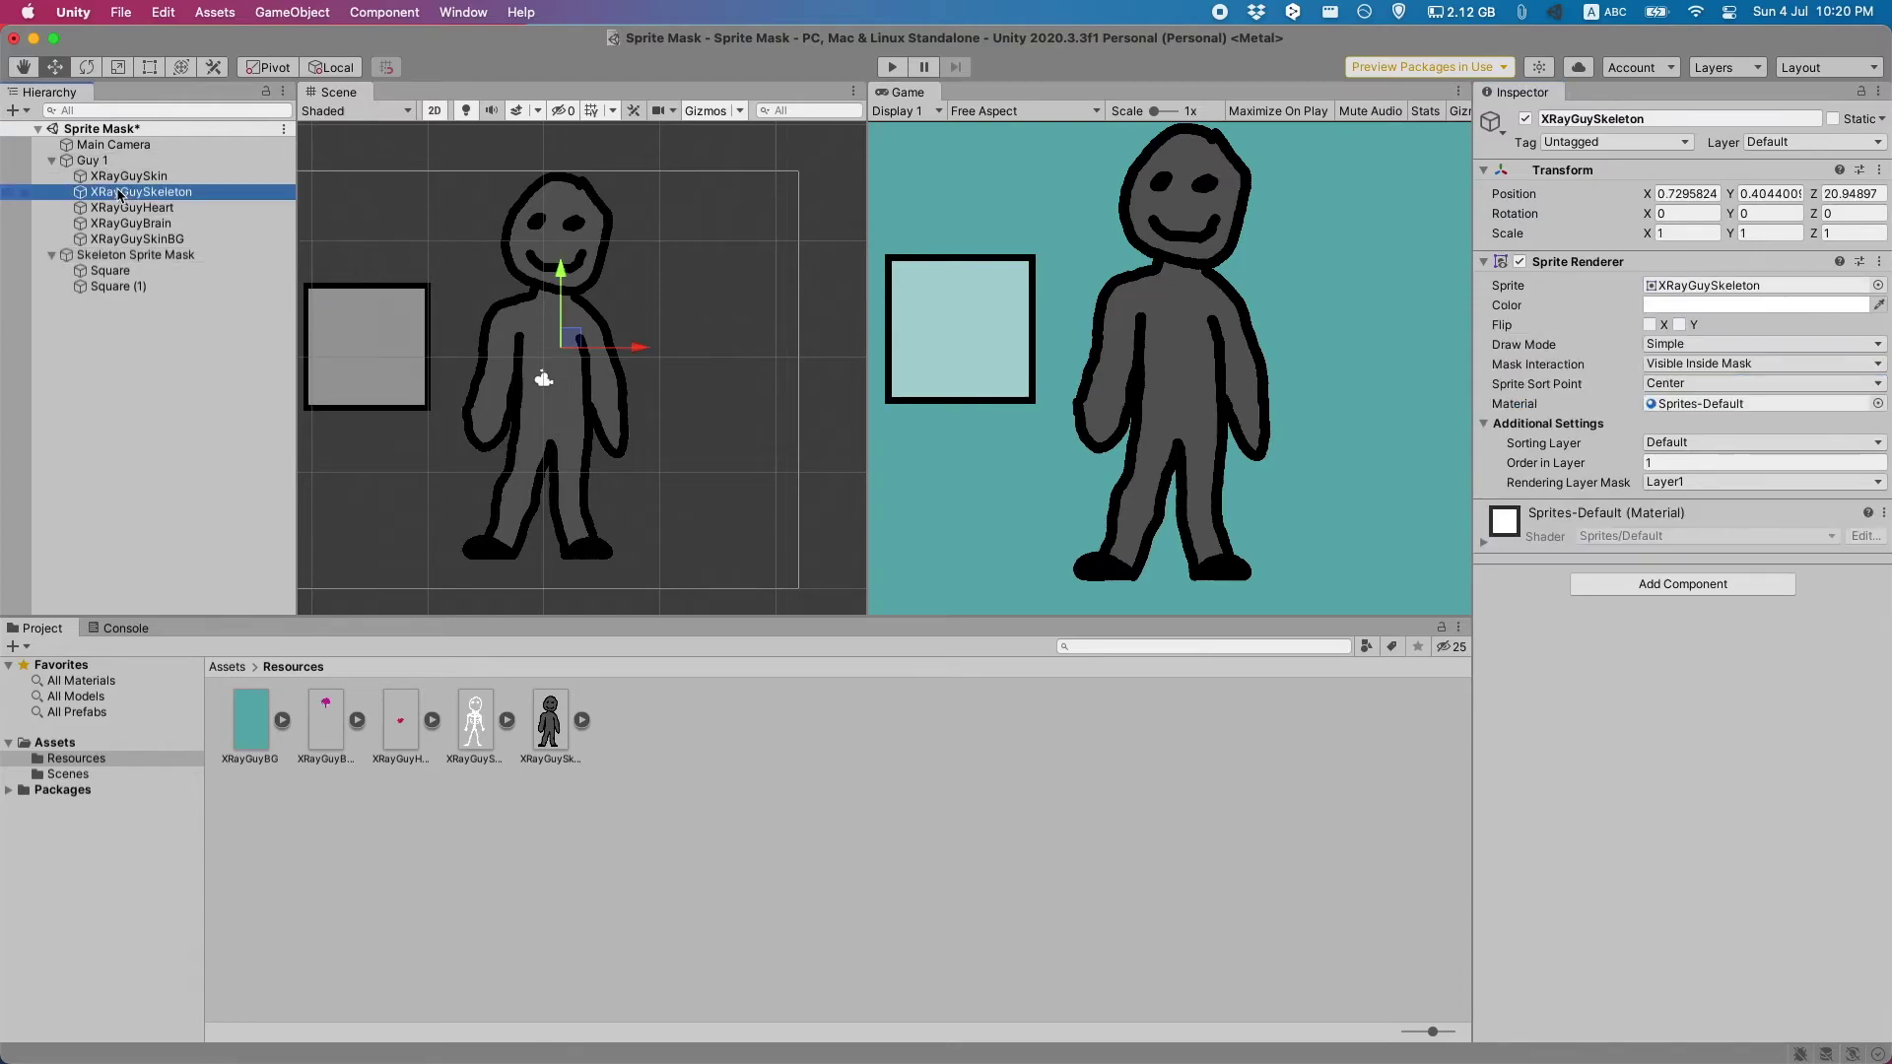
{"action": "left_click", "coordinate": [163, 258]}
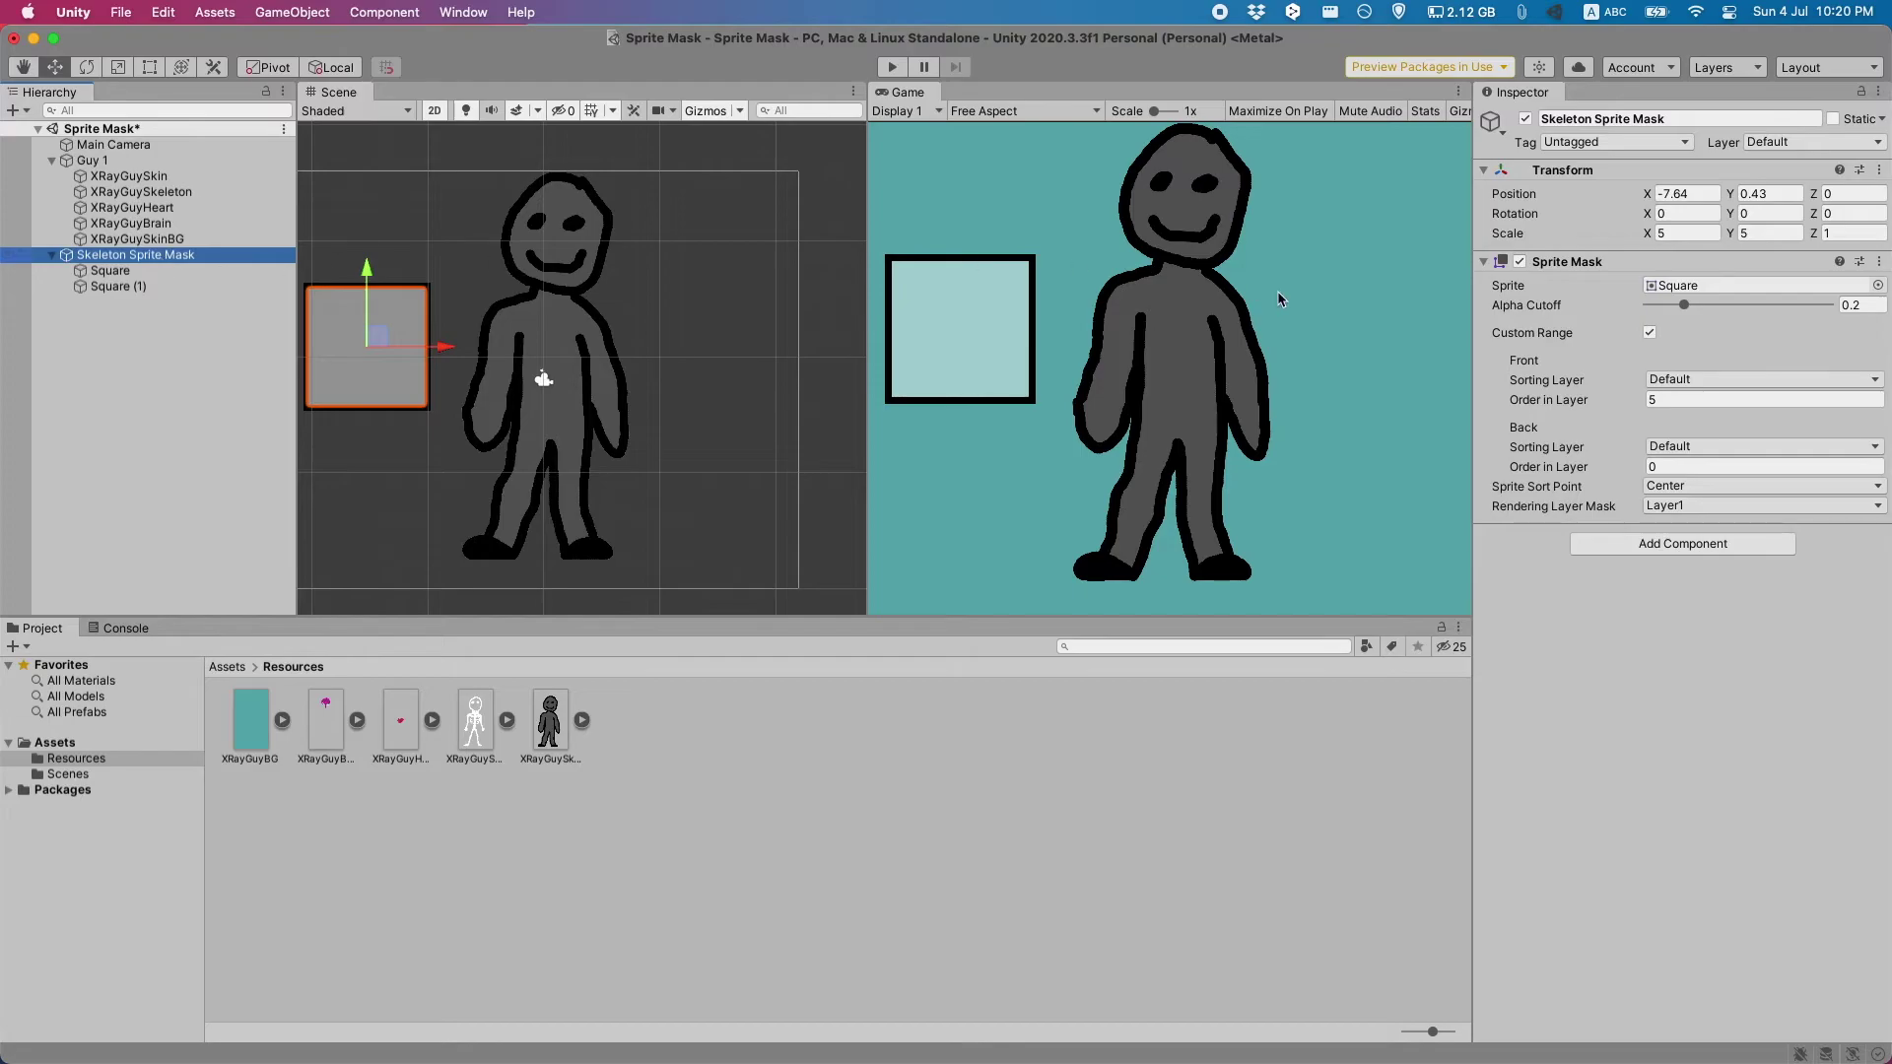
{"action": "left_click", "coordinate": [1699, 465]}
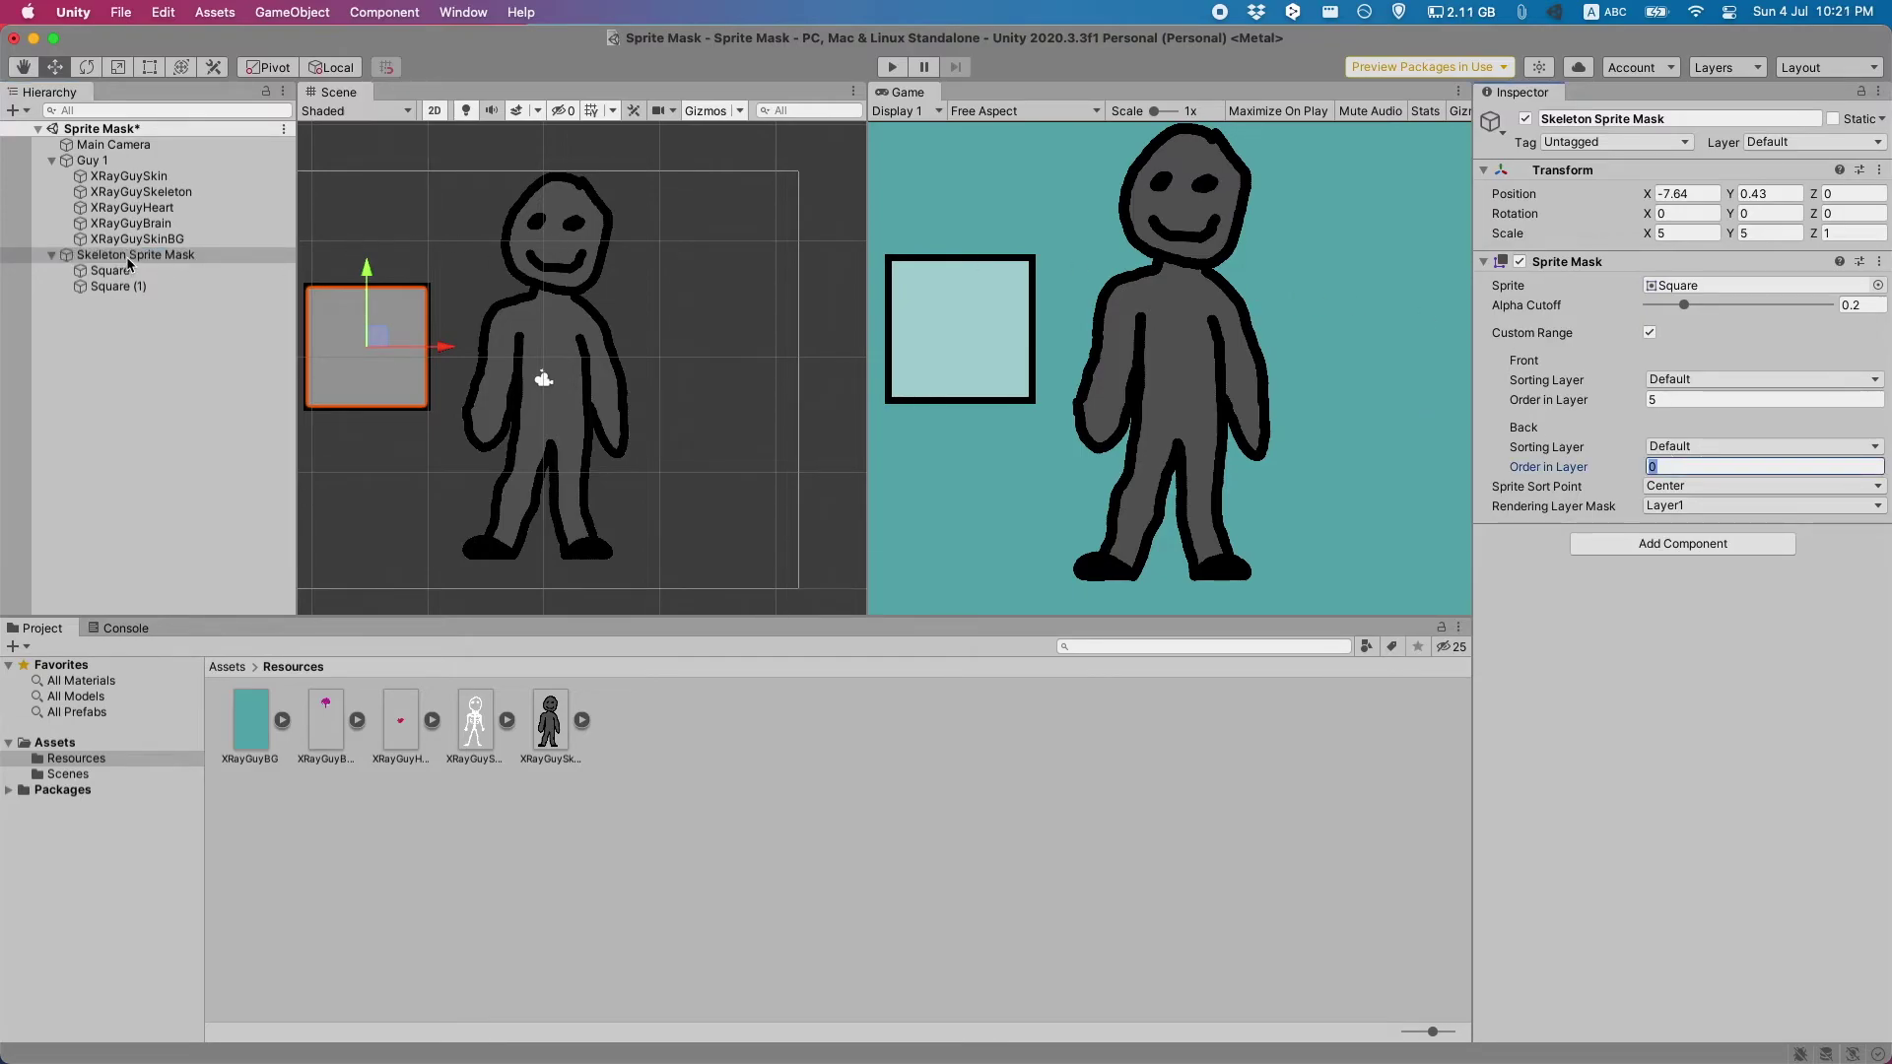
{"action": "left_click", "coordinate": [128, 259]}
{"action": "left_click_drag", "start_coordinate": [383, 363], "coordinate": [572, 333]}
Step: Try a back order of -1 on the skeleton mask, then restore it to 0
{"action": "left_click", "coordinate": [1660, 467]}
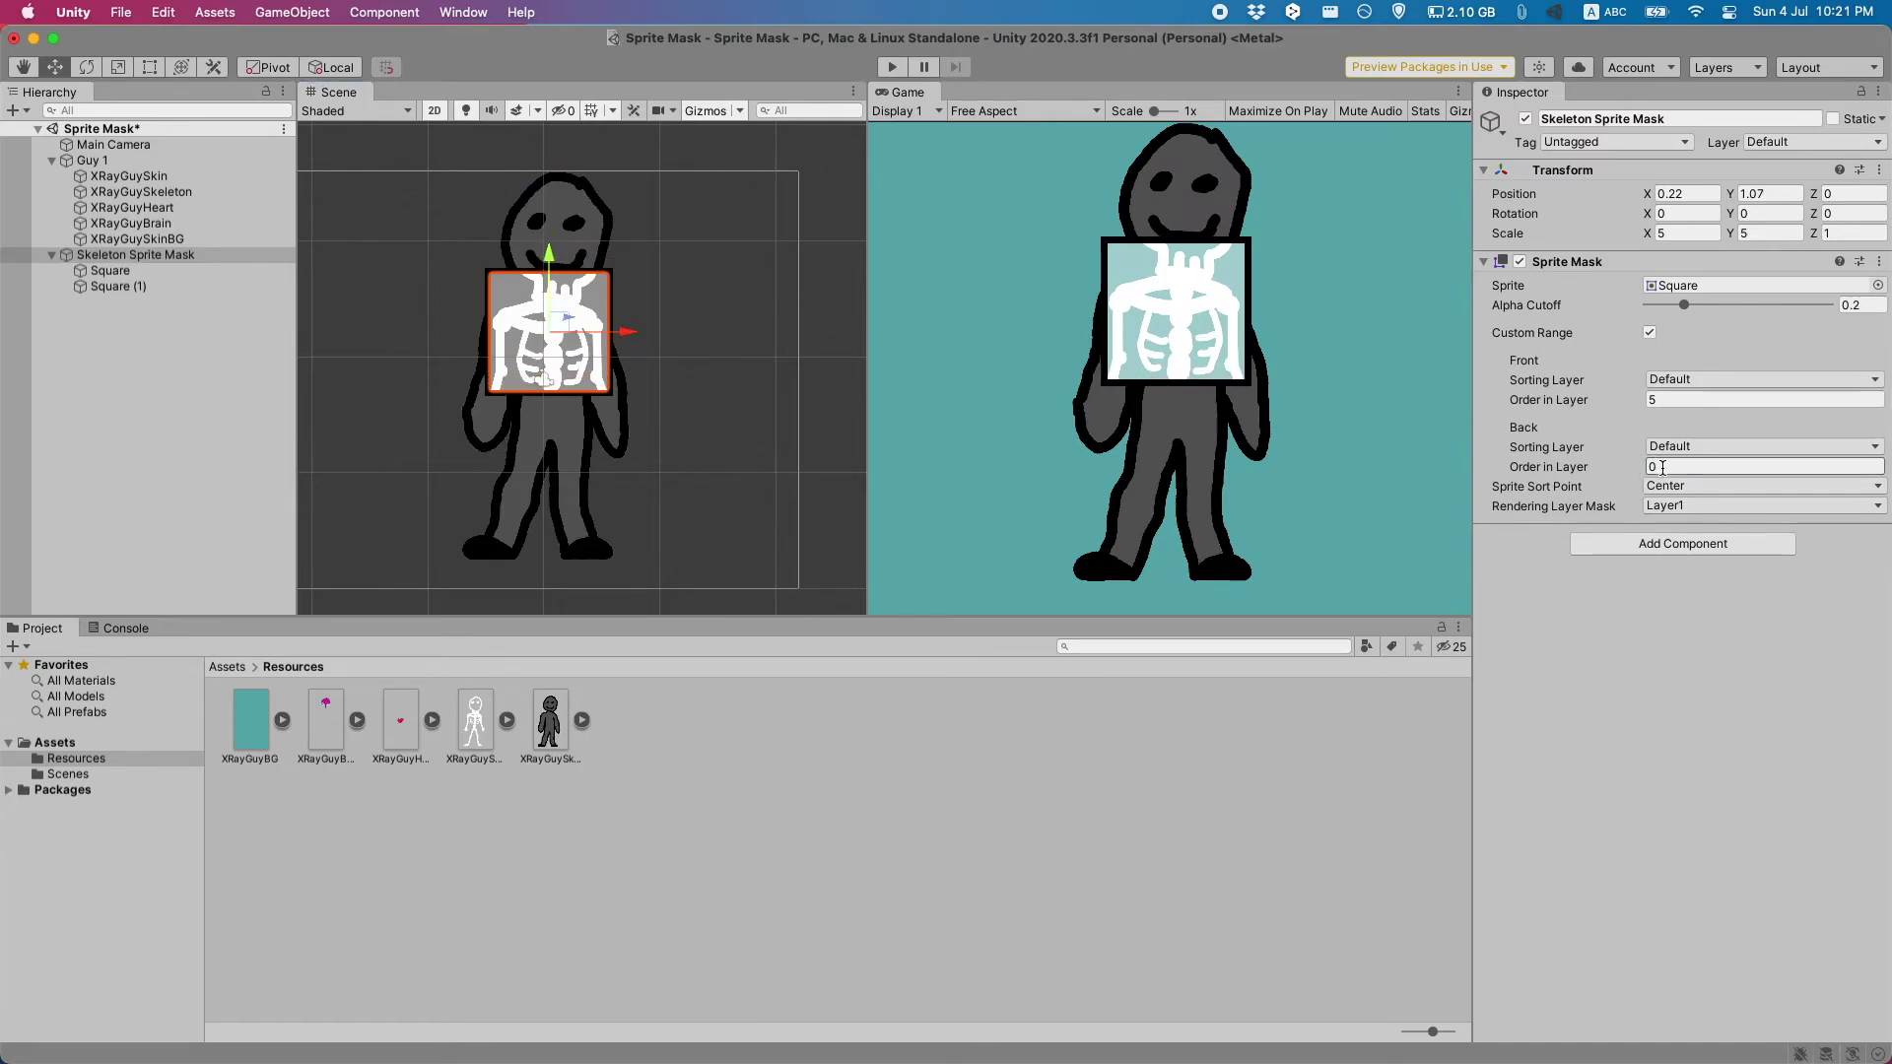
{"action": "left_click", "coordinate": [1663, 467]}
{"action": "type", "text": "-1"}
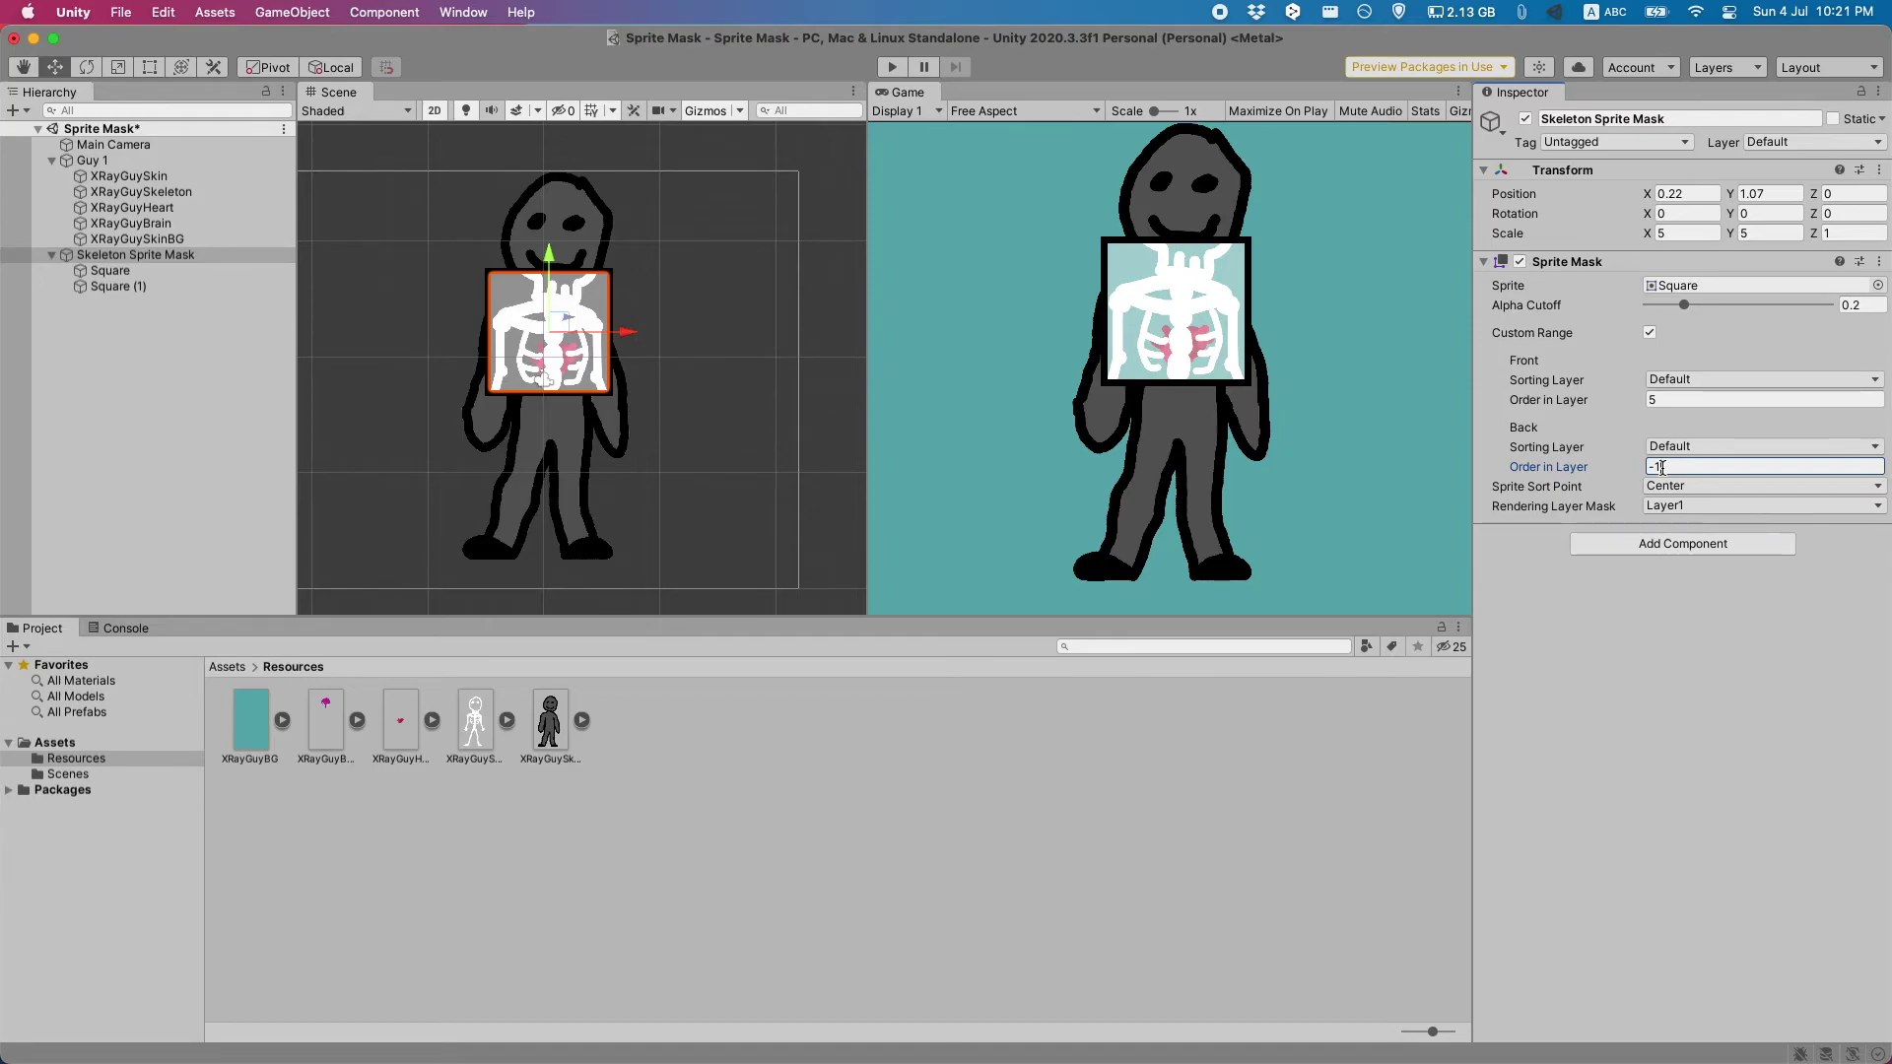
{"action": "key", "text": "BackSpace"}
{"action": "key", "text": "BackSpace"}
{"action": "type", "text": "0"}
Step: Raise the skeleton mask over the neck and duplicate it as Organs Sprite Mask
{"action": "left_click_drag", "start_coordinate": [591, 340], "coordinate": [583, 315]}
{"action": "left_click", "coordinate": [165, 255]}
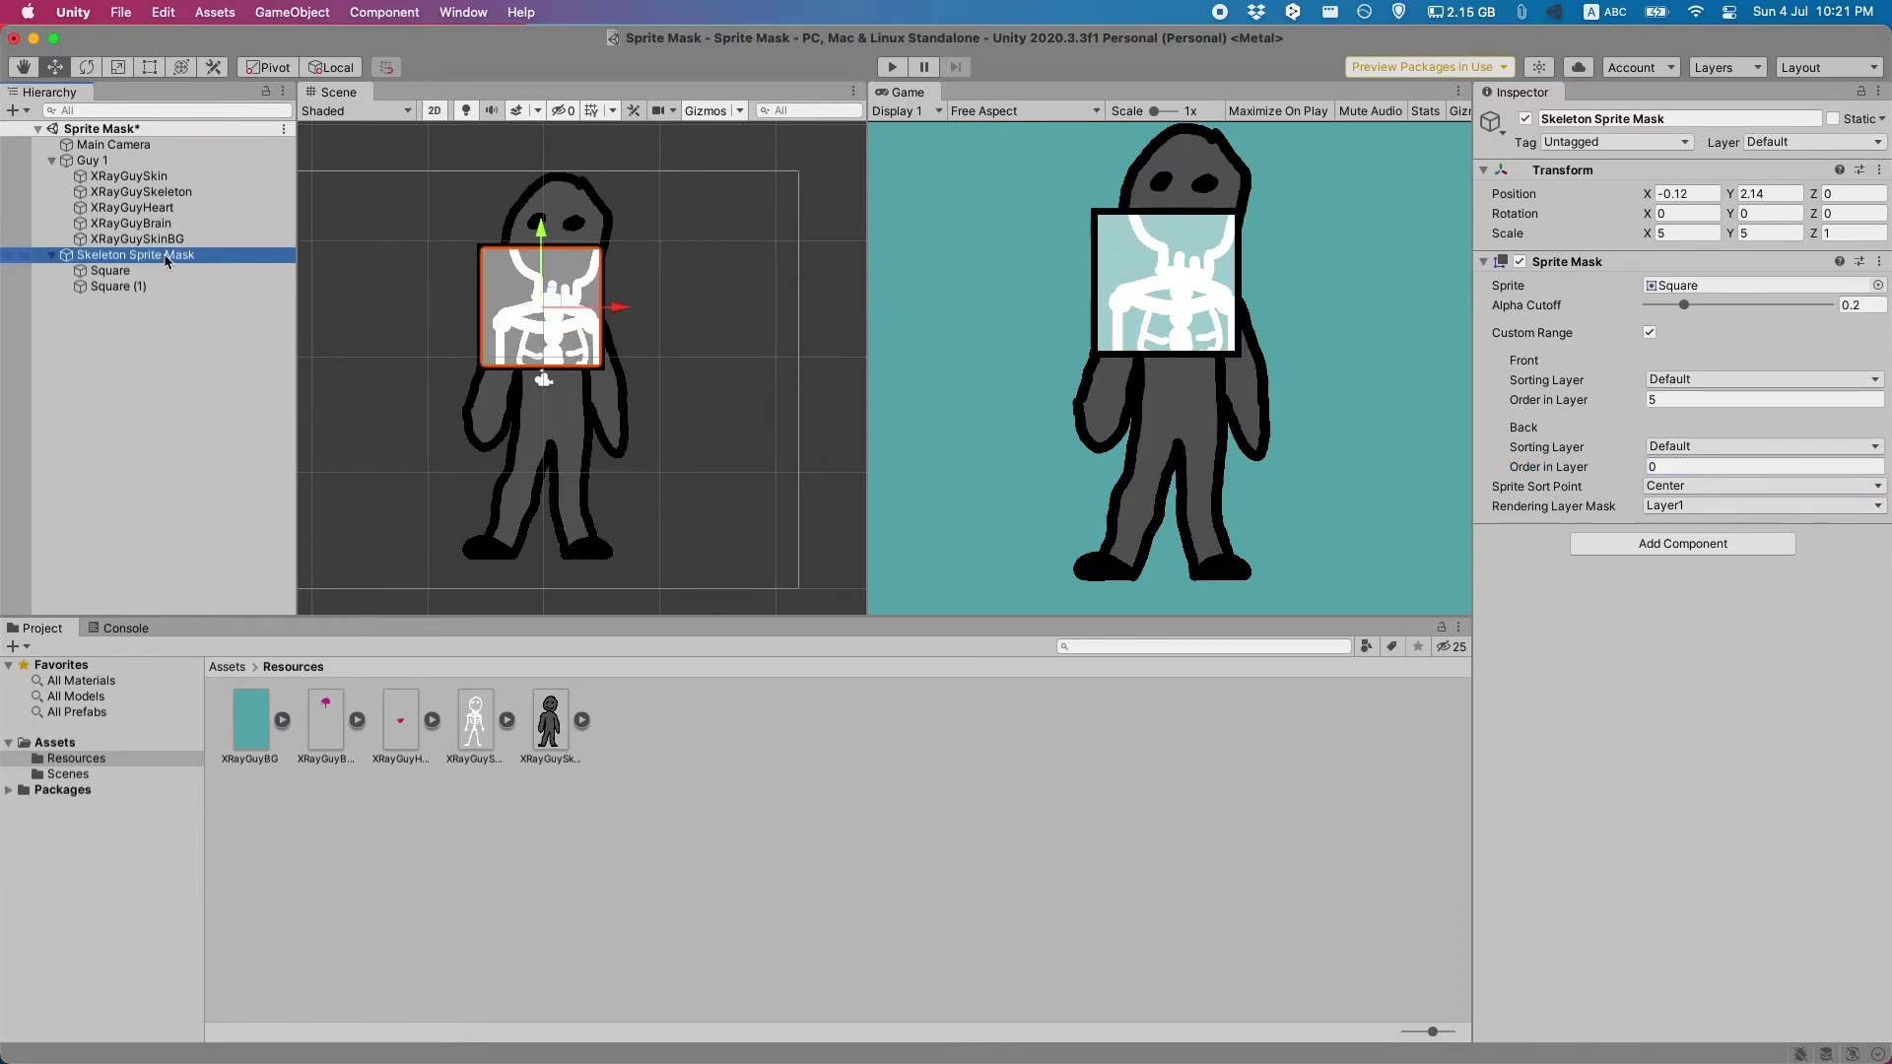
{"action": "key", "text": "super+d"}
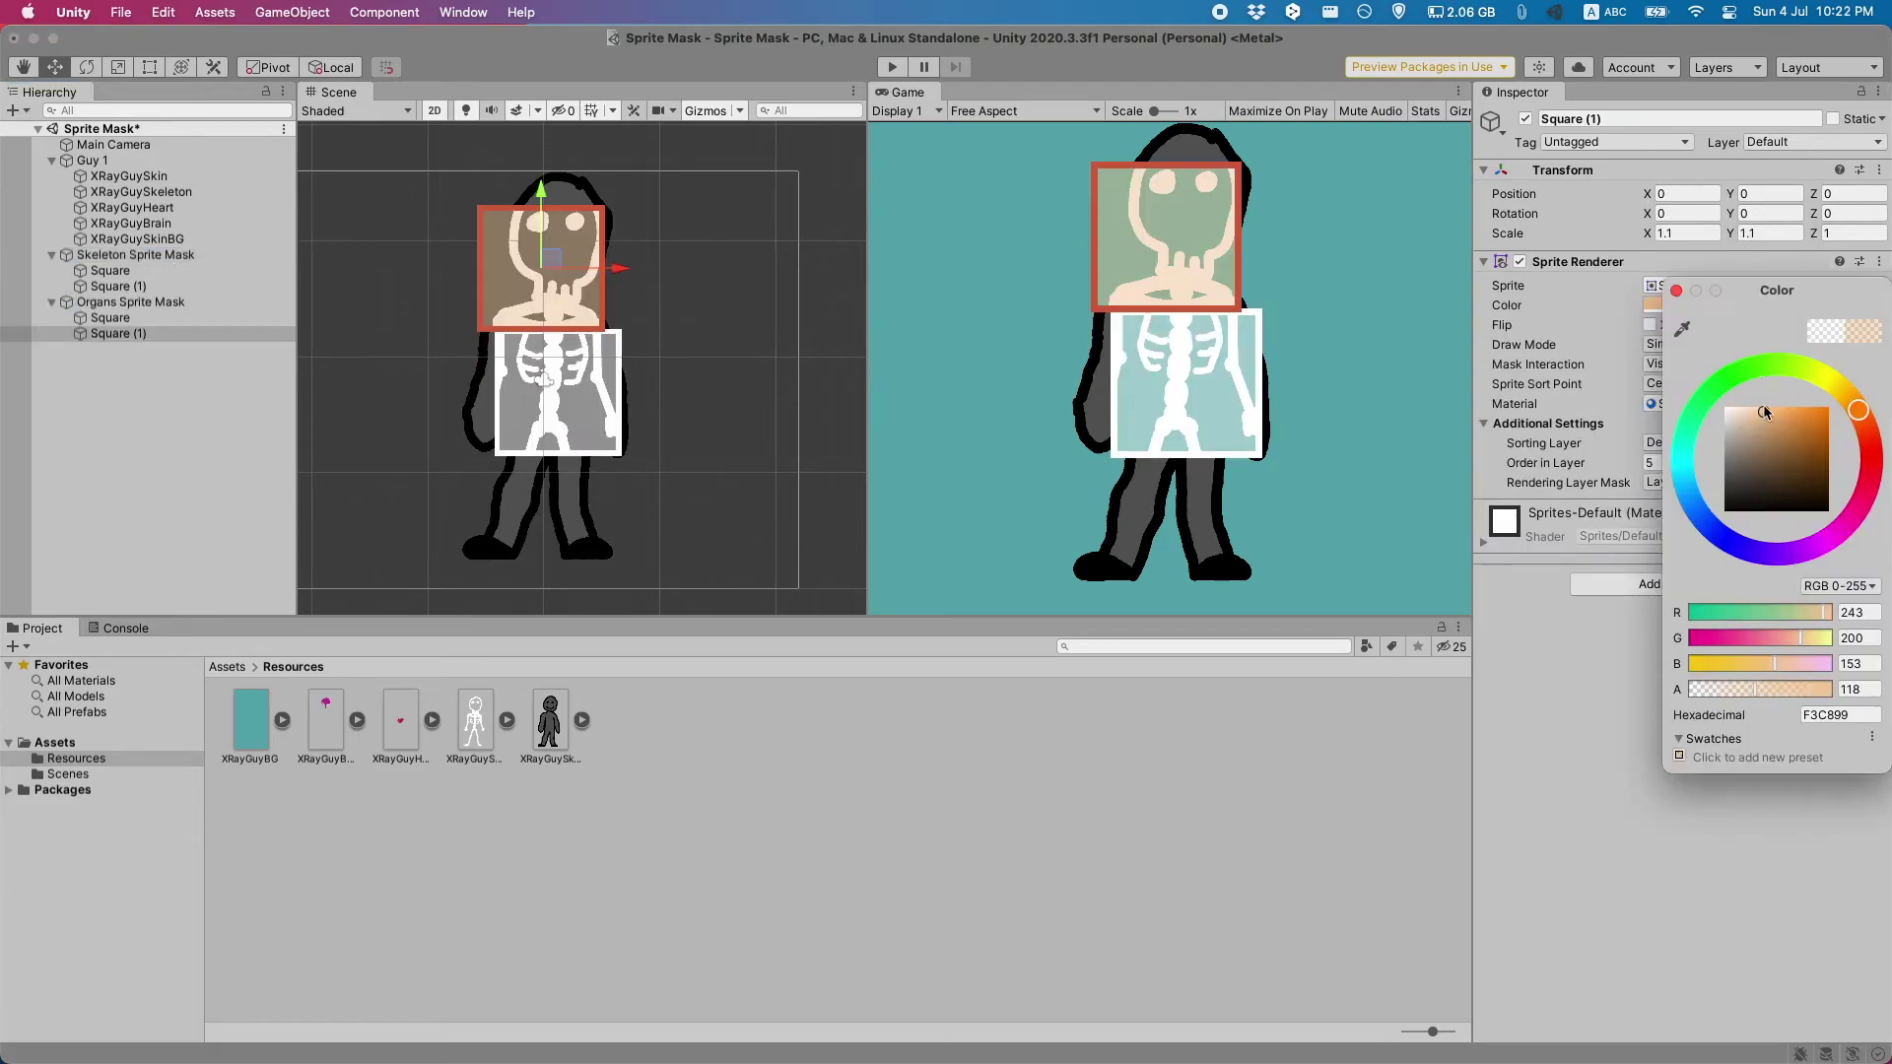
{"action": "left_click", "coordinate": [1676, 292]}
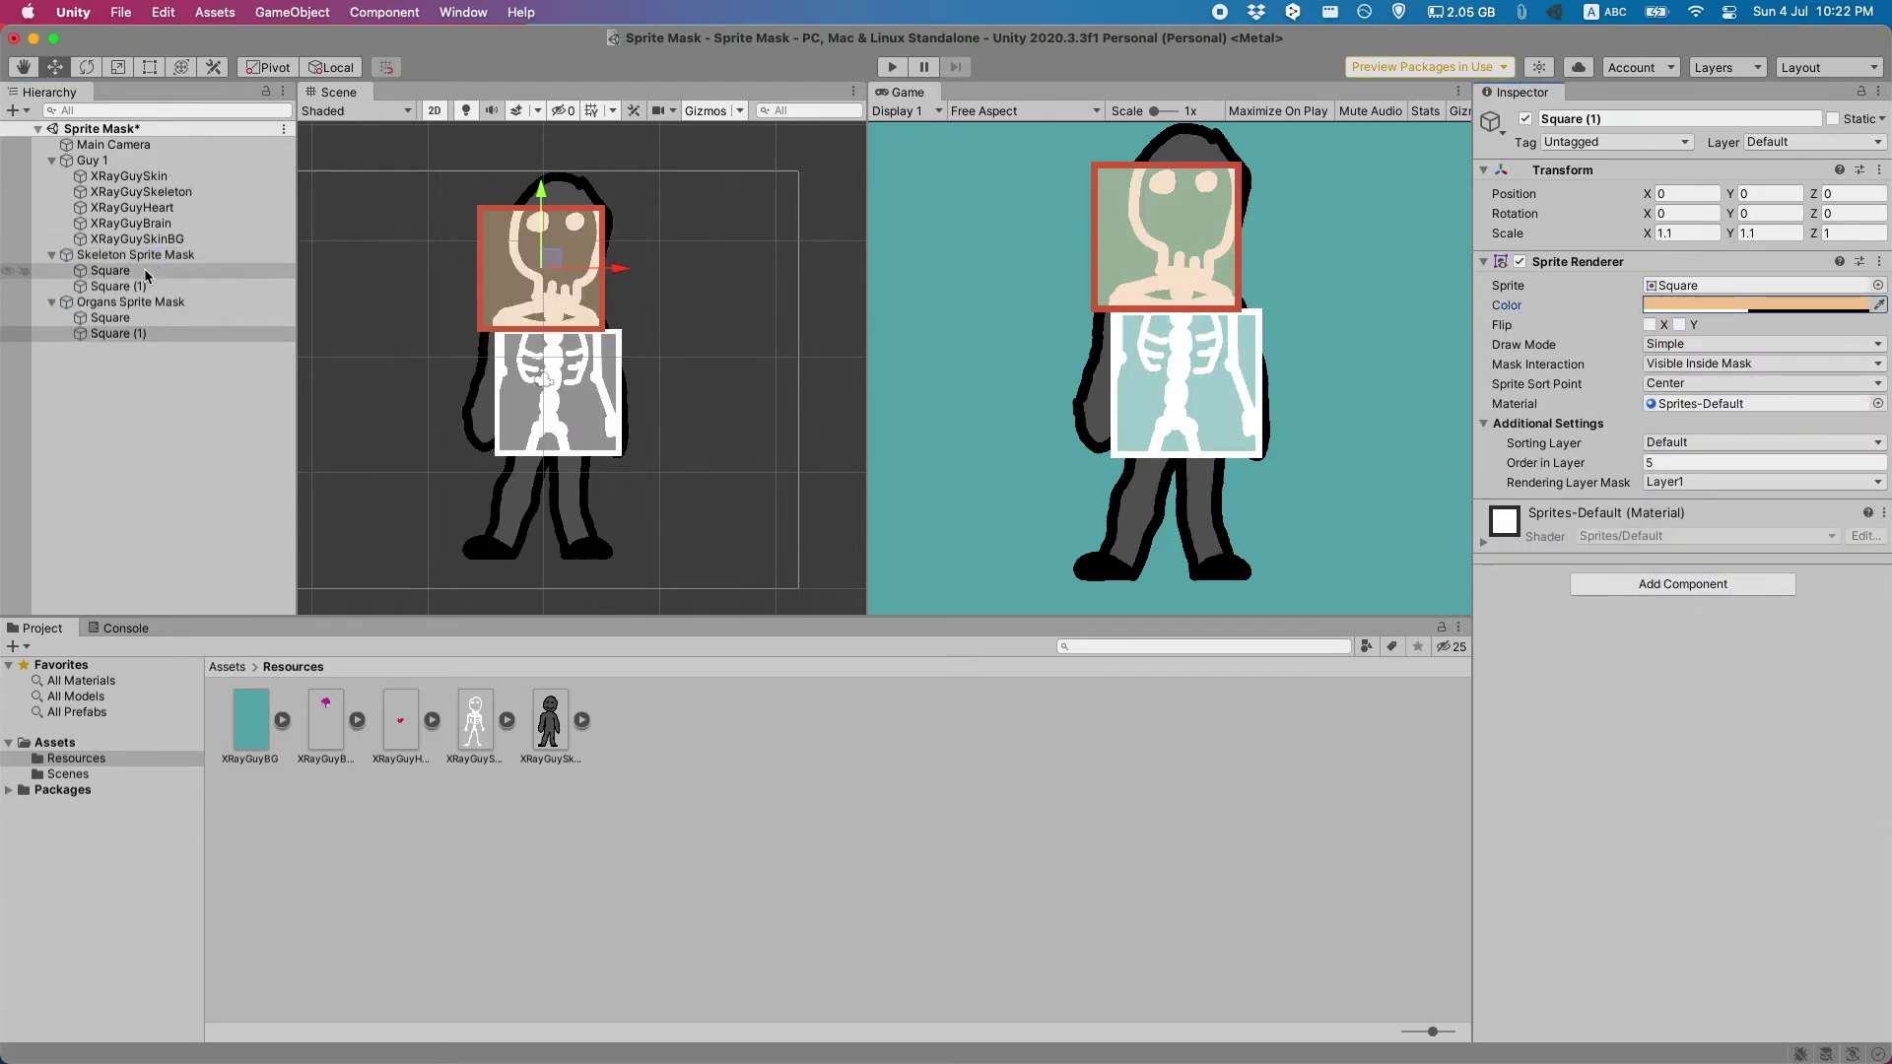
Step: Set the Organs Sprite Mask's Back Order in Layer to -1
{"action": "left_click", "coordinate": [166, 306]}
{"action": "key", "text": "Left"}
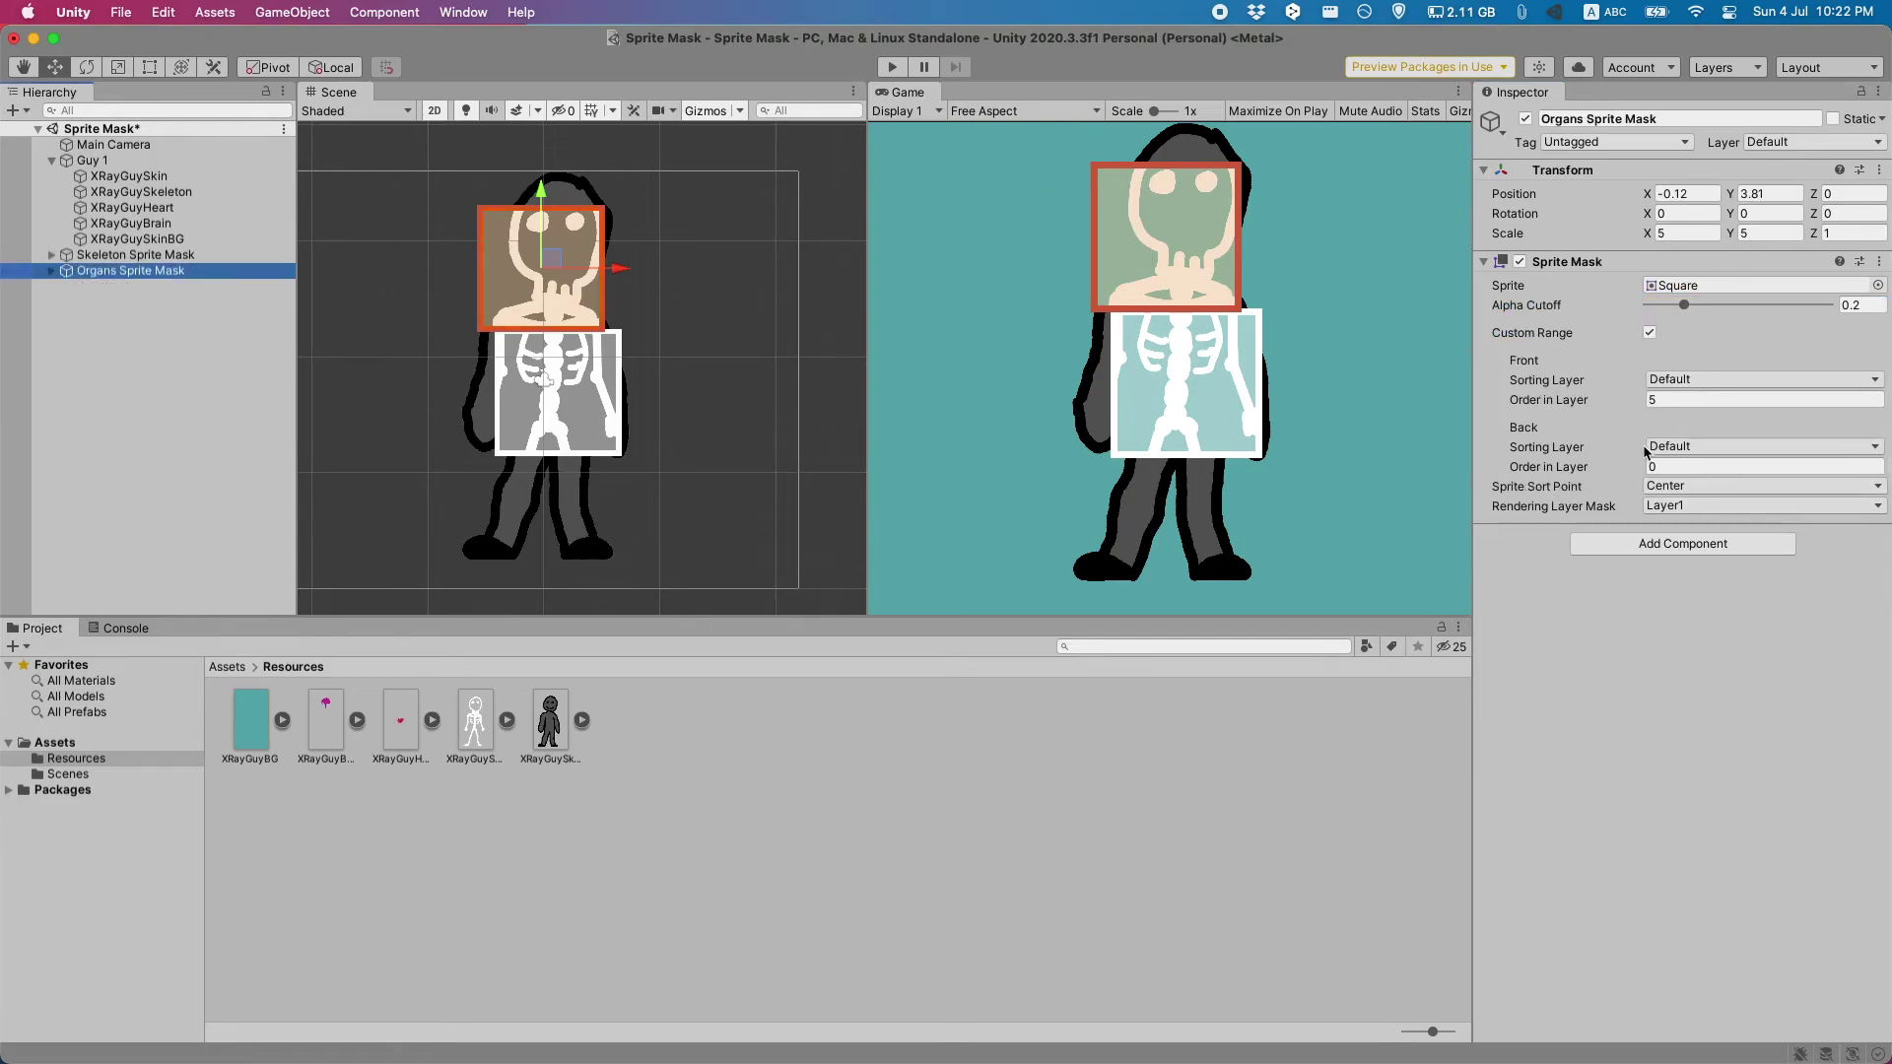
{"action": "left_click", "coordinate": [1674, 468]}
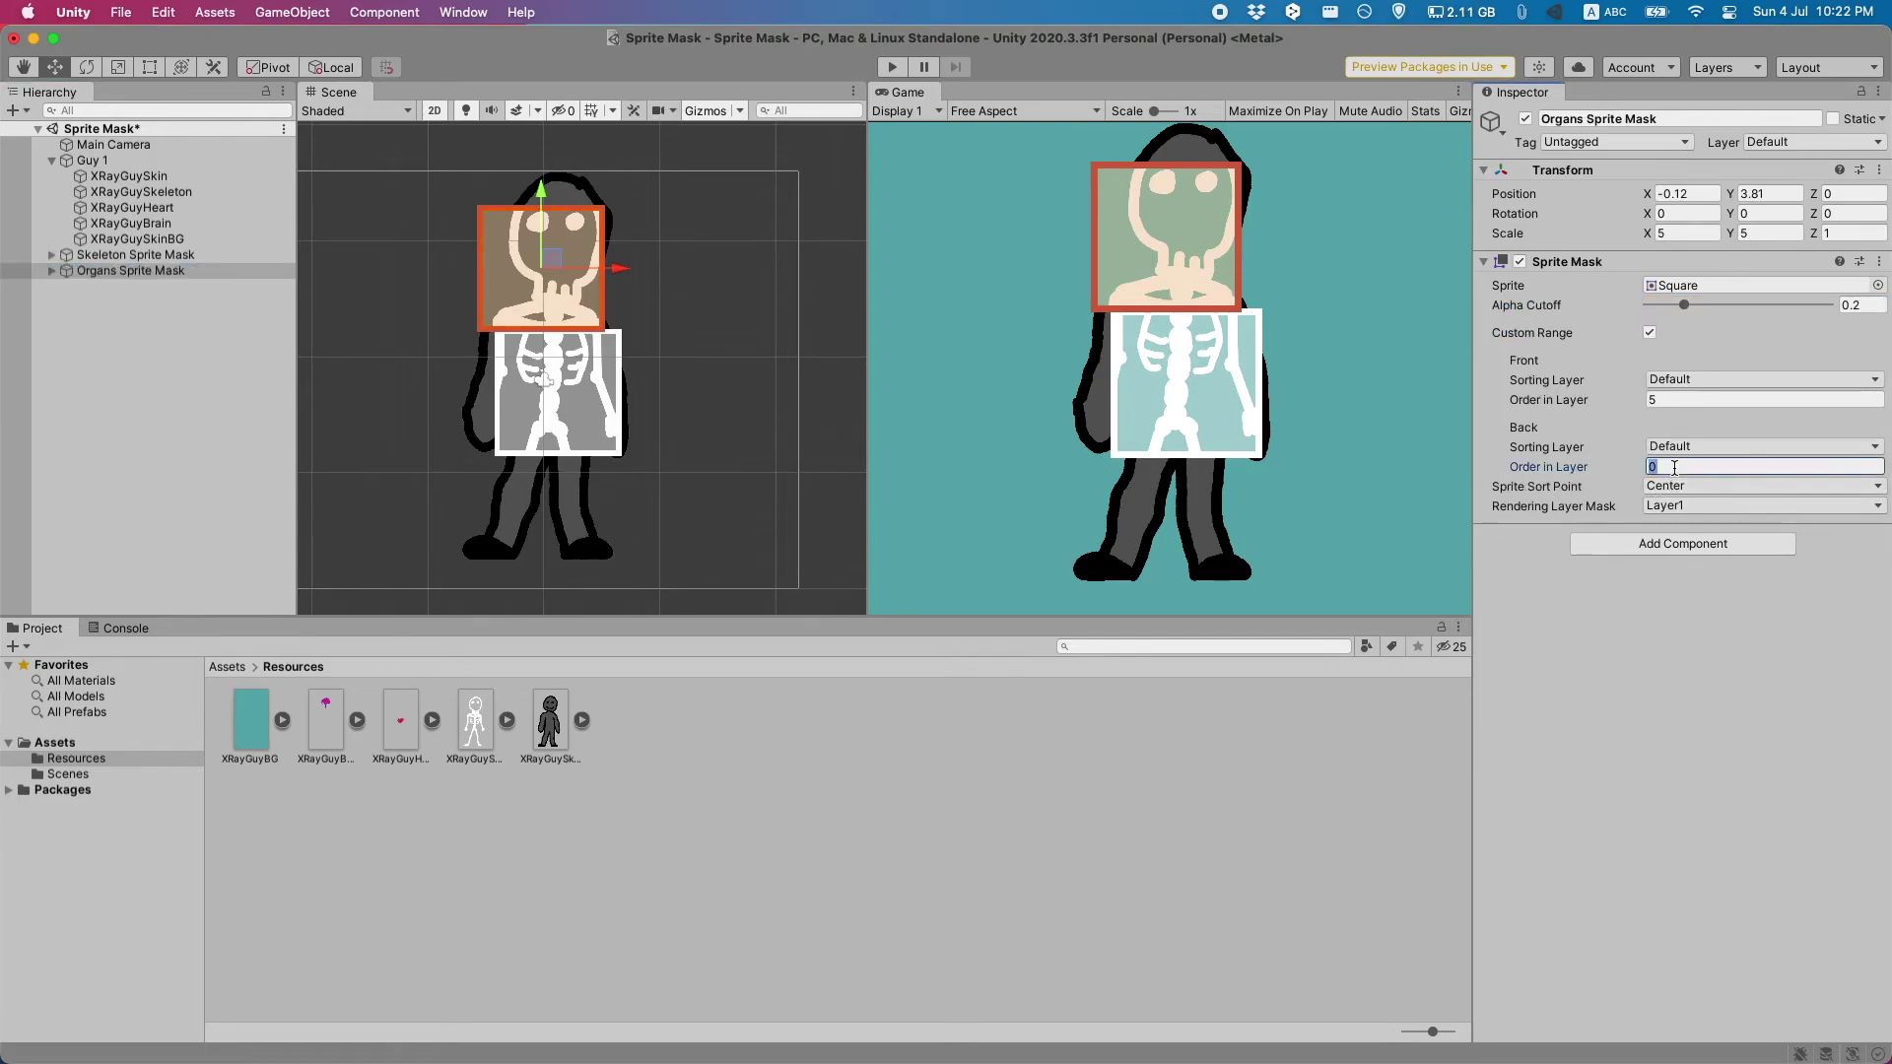
{"action": "type", "text": "-1"}
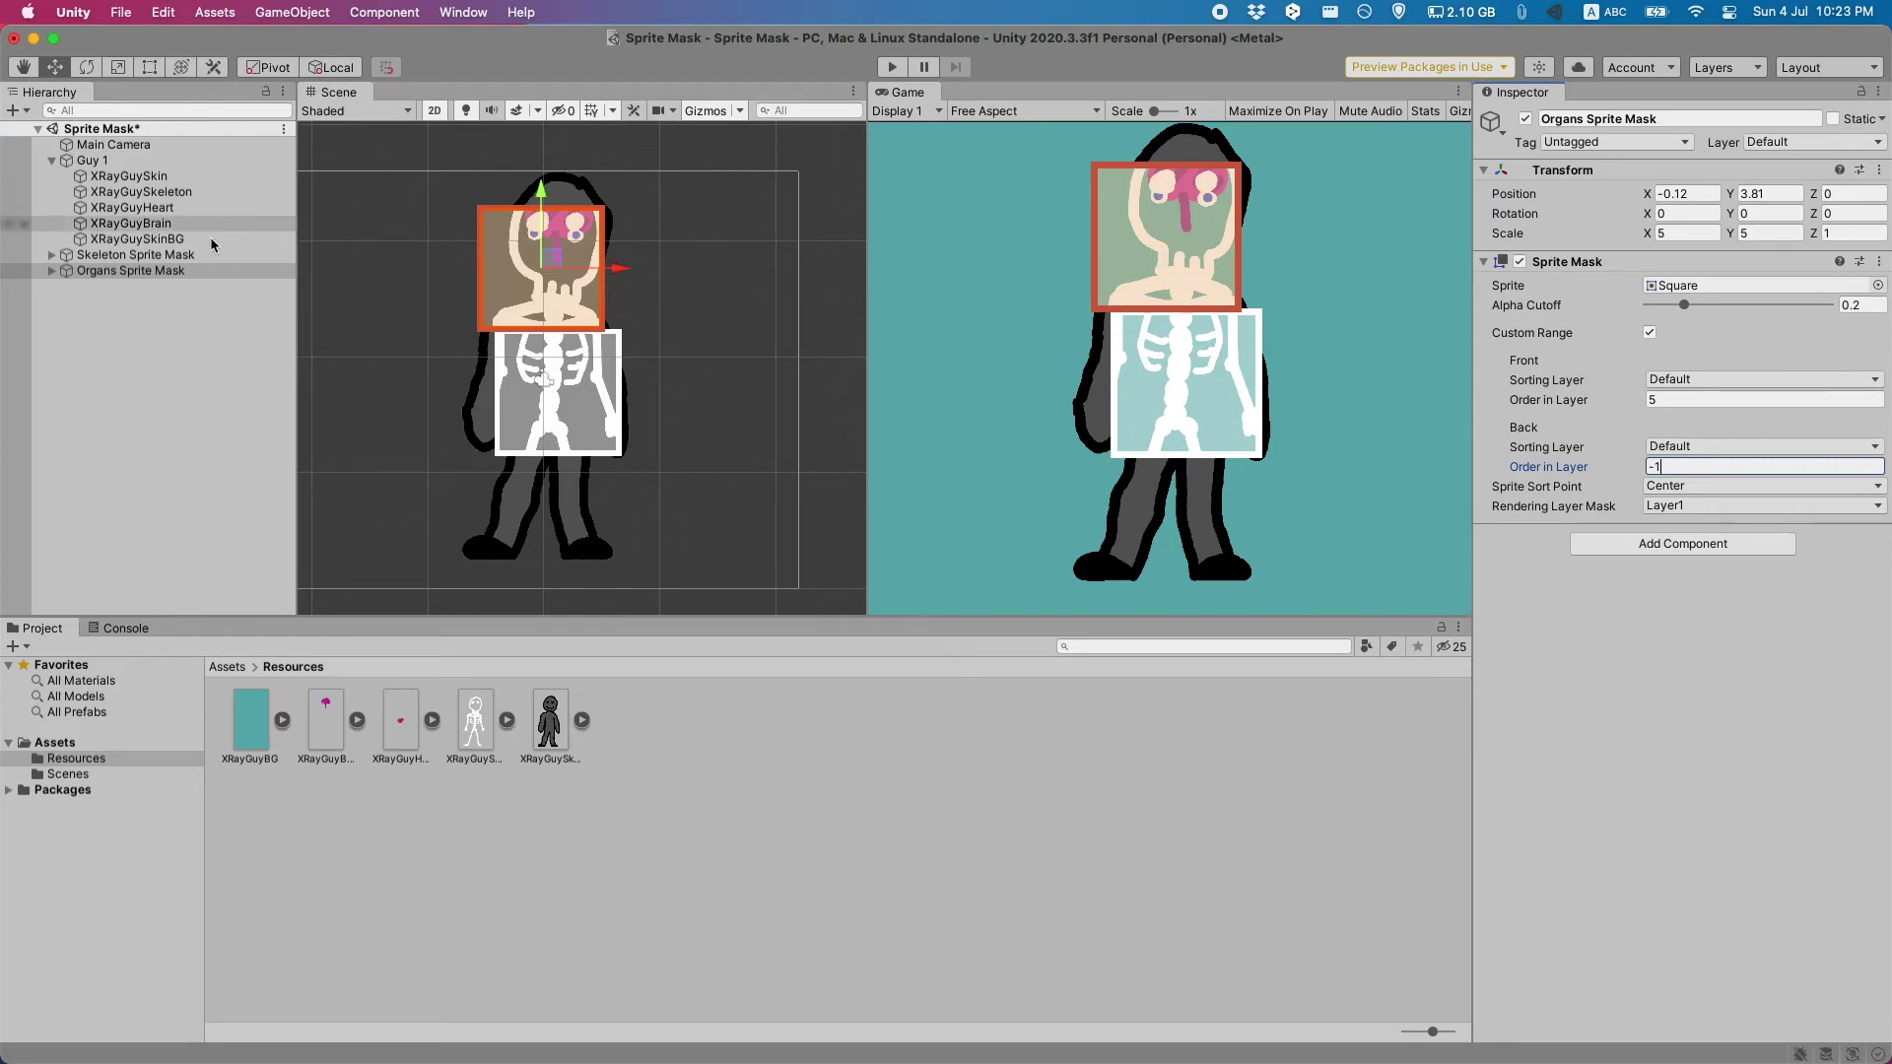
Step: Undo an accidental duplicate and set the Organs Sprite Mask's back order to 1
{"action": "left_click", "coordinate": [136, 274]}
{"action": "key", "text": "Right"}
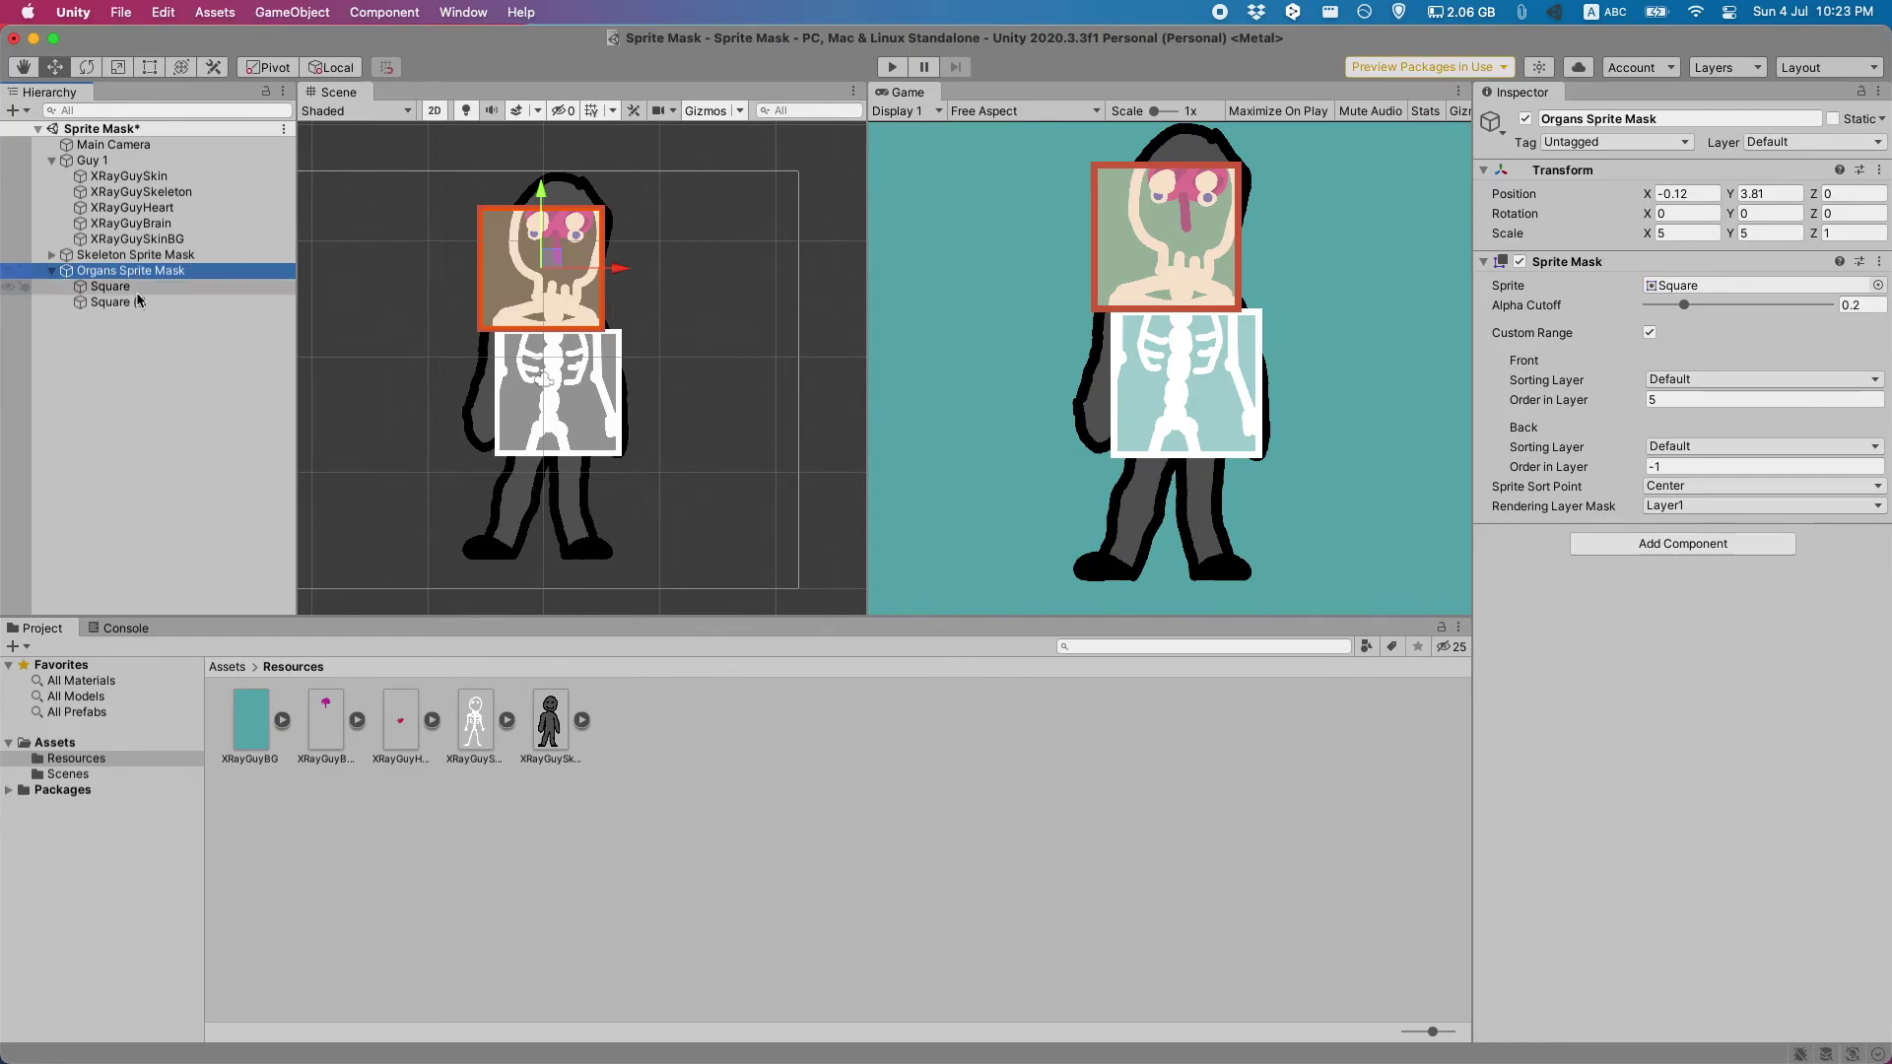
{"action": "left_click", "coordinate": [129, 304]}
{"action": "key", "text": "super+z"}
{"action": "key", "text": "super+z"}
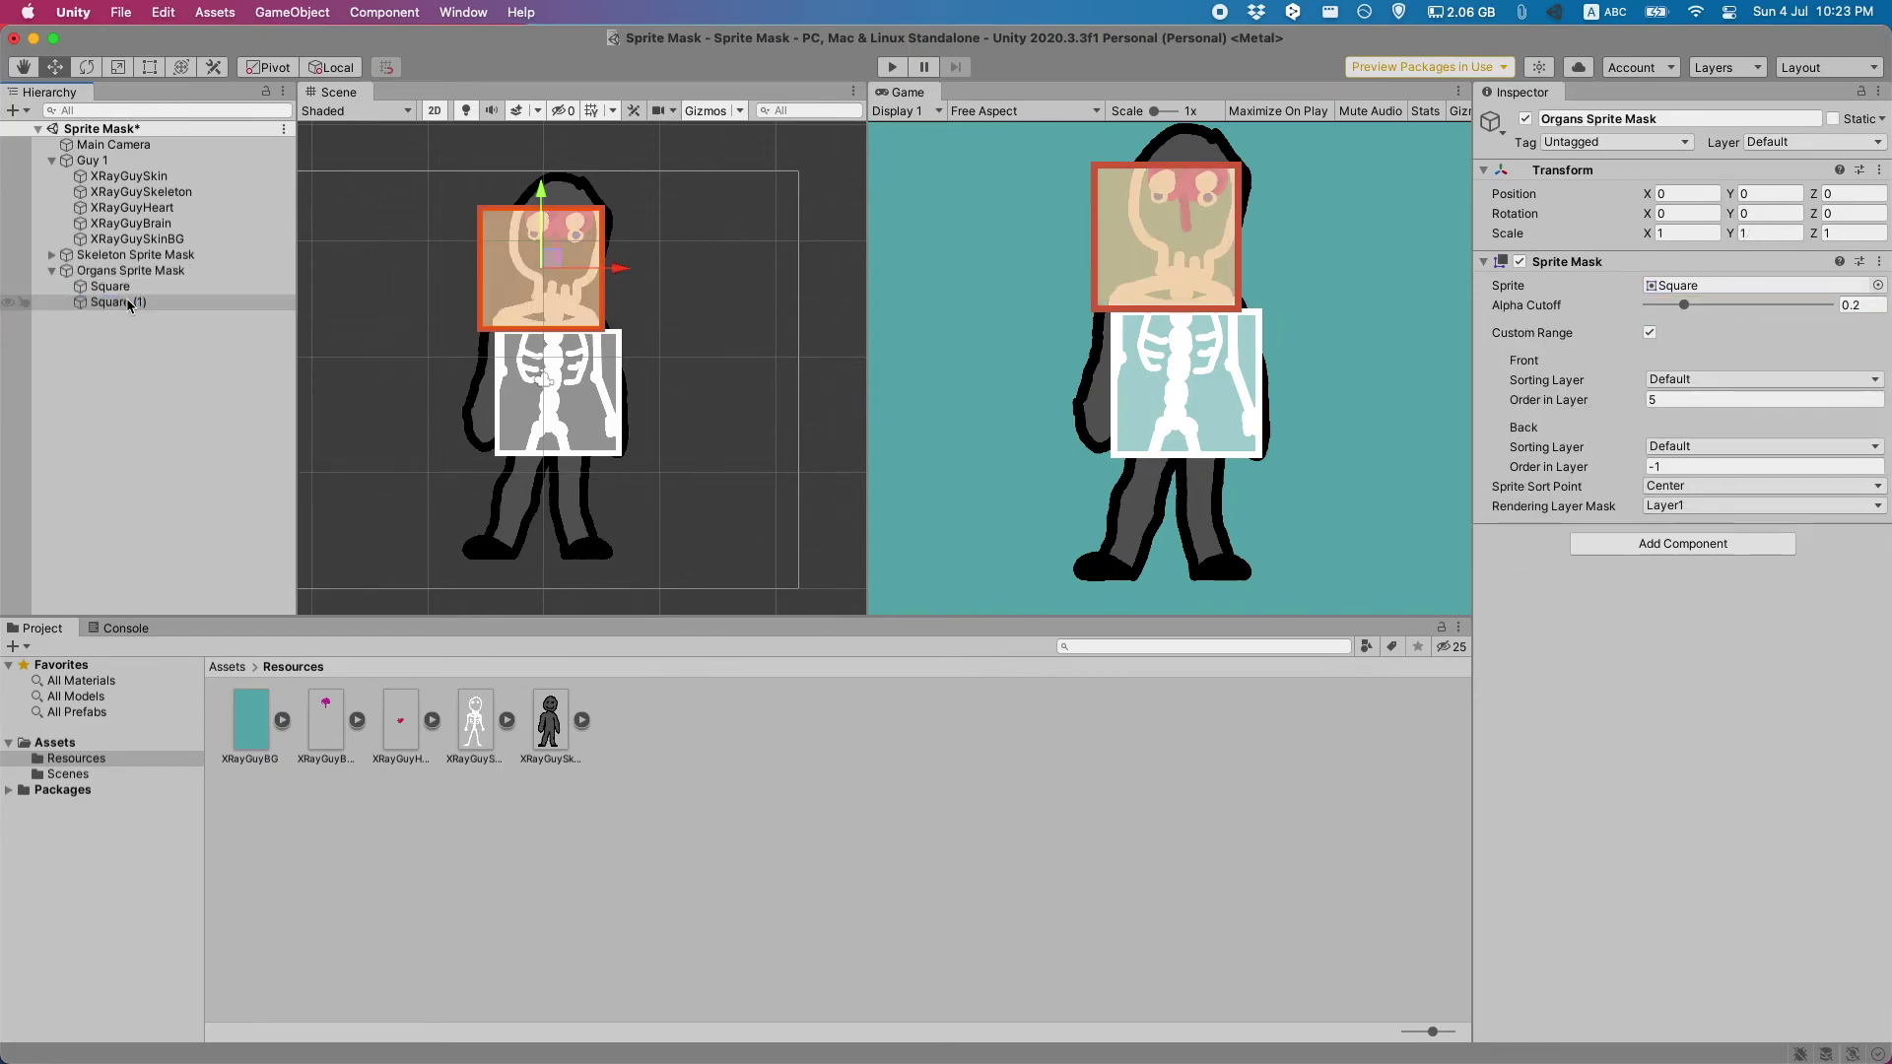
{"action": "key", "text": "super+z"}
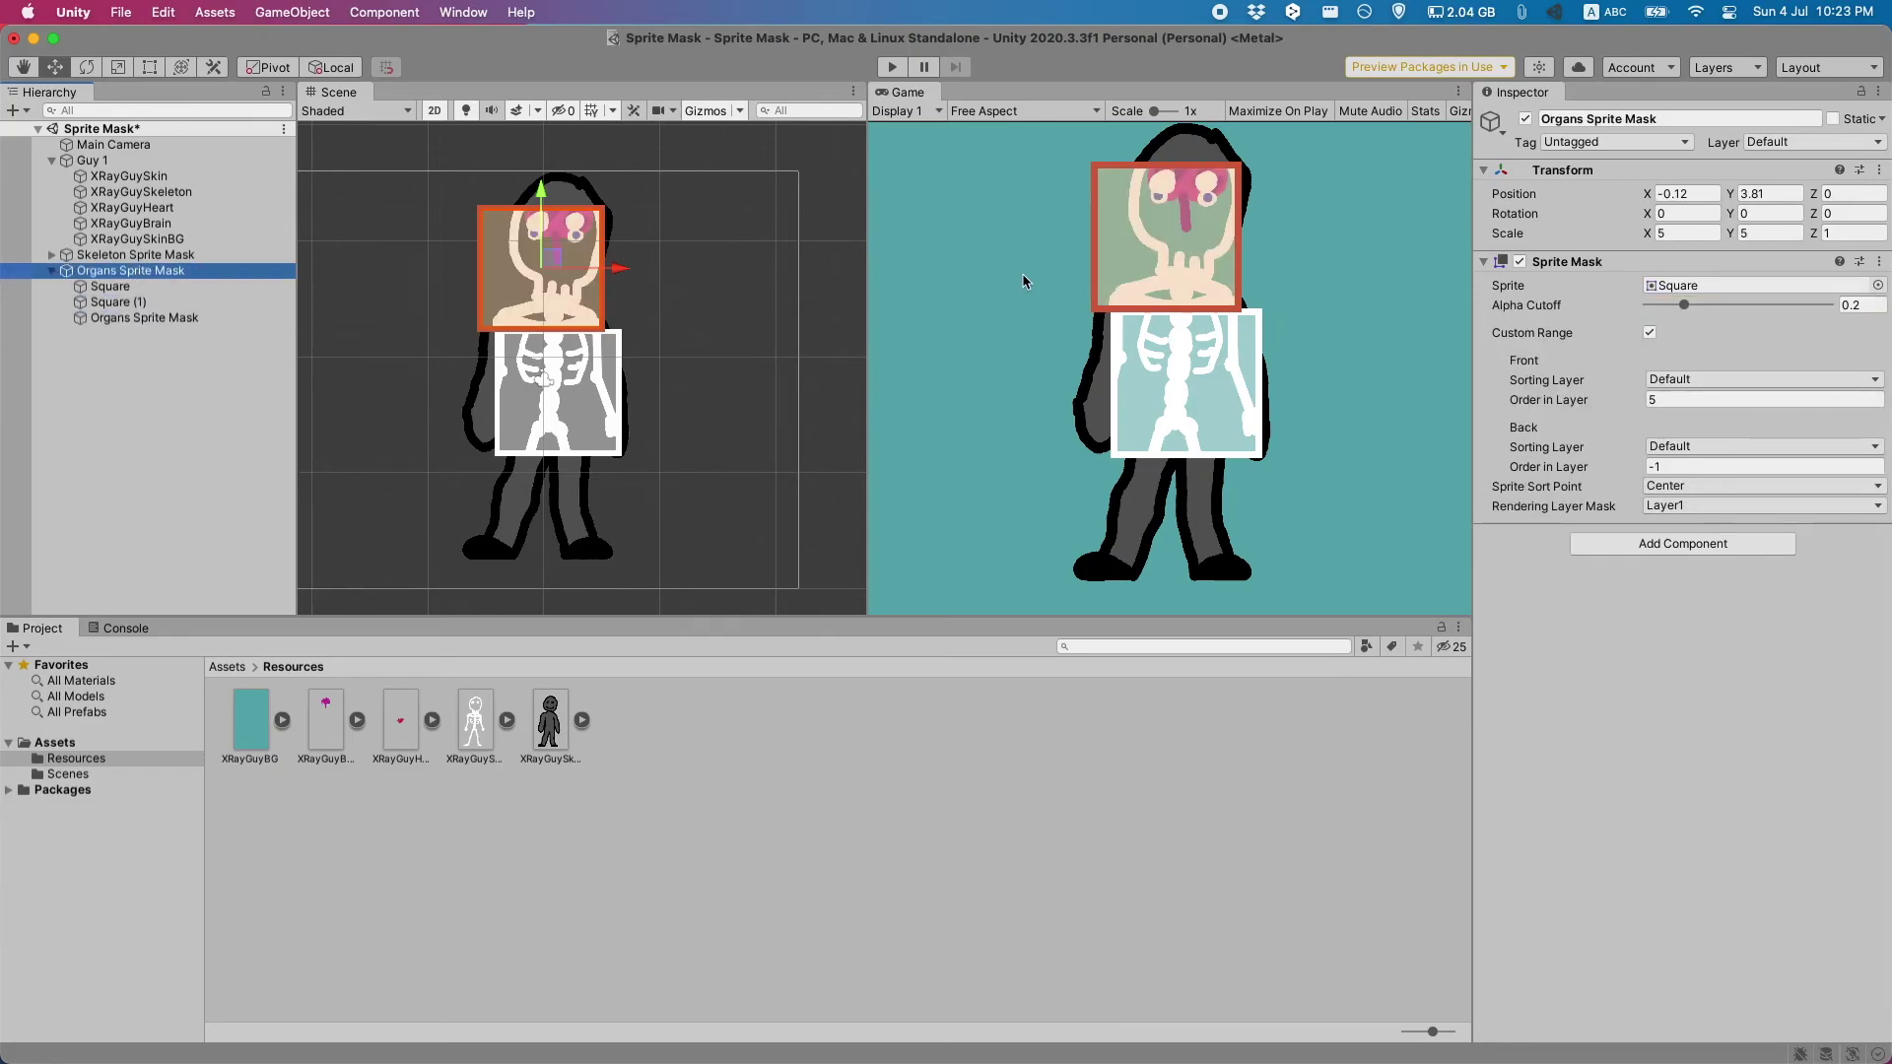
{"action": "left_click", "coordinate": [1683, 463]}
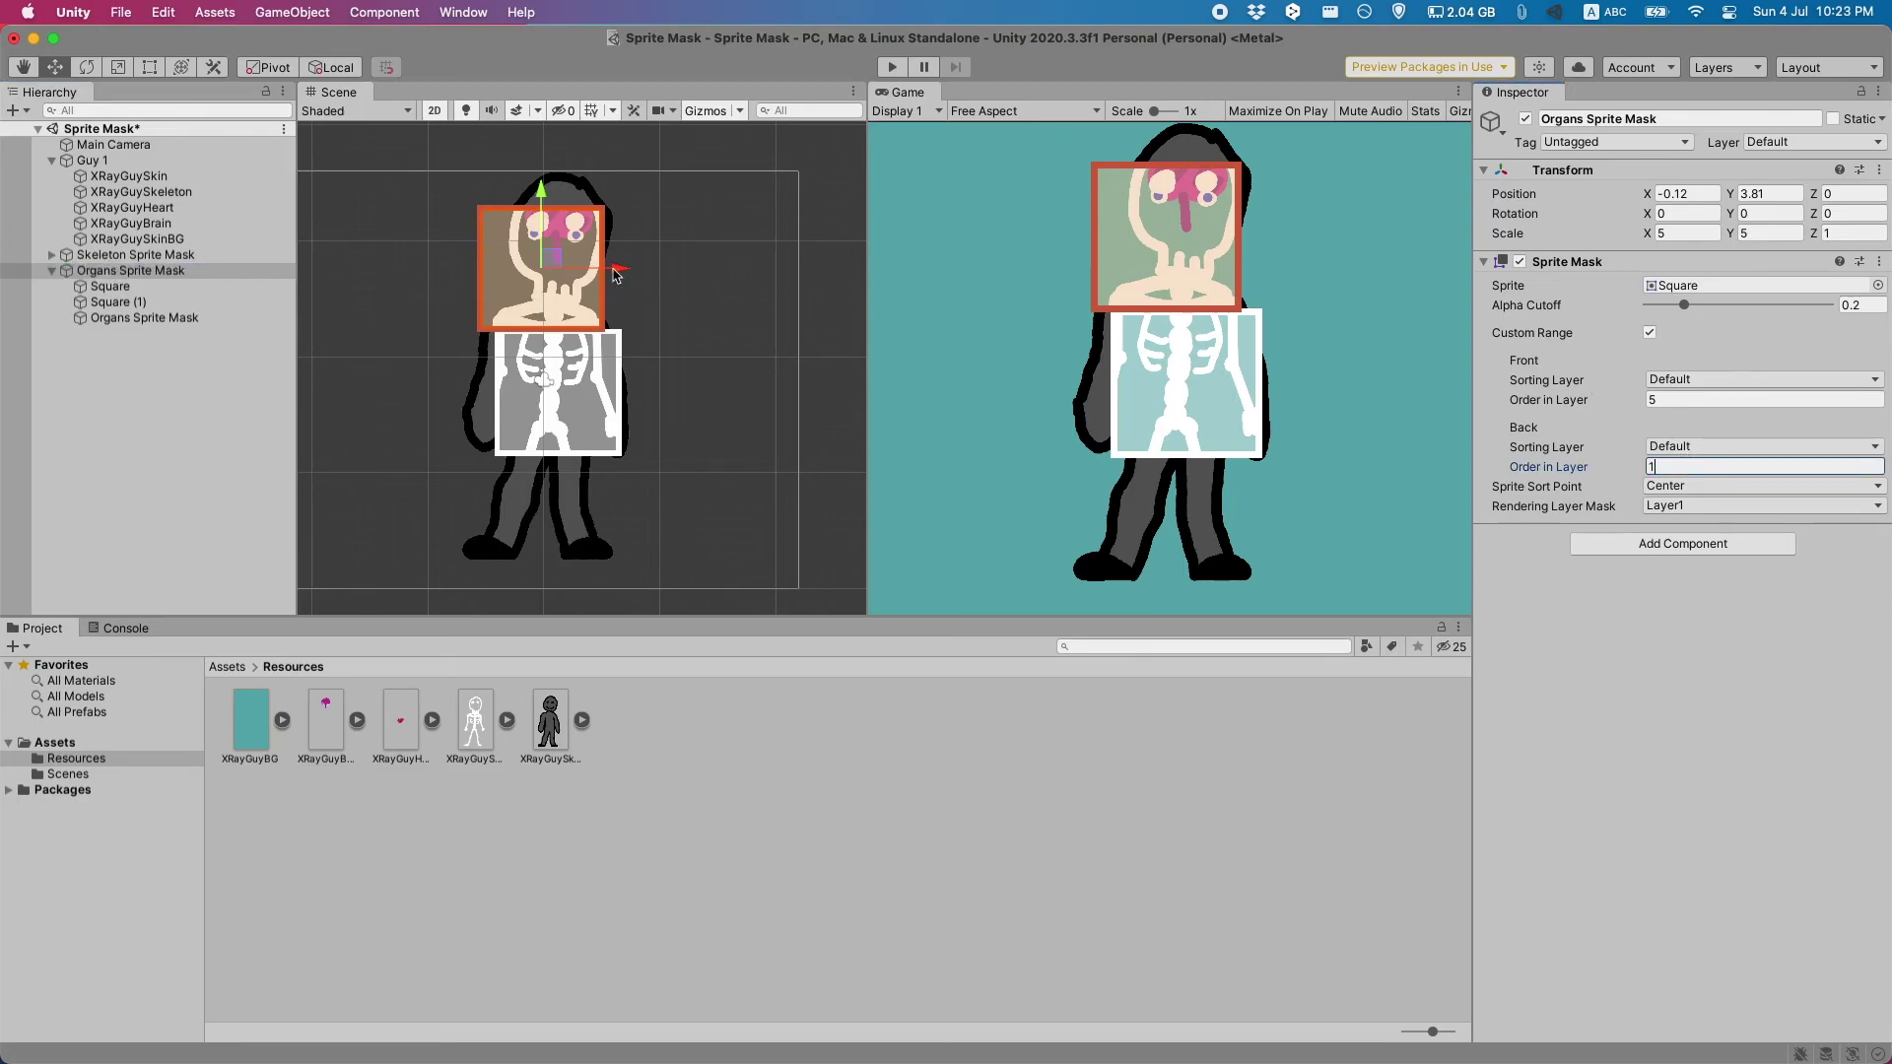
Step: Give the nested inner organs mask a front order of 0
{"action": "left_click", "coordinate": [157, 316]}
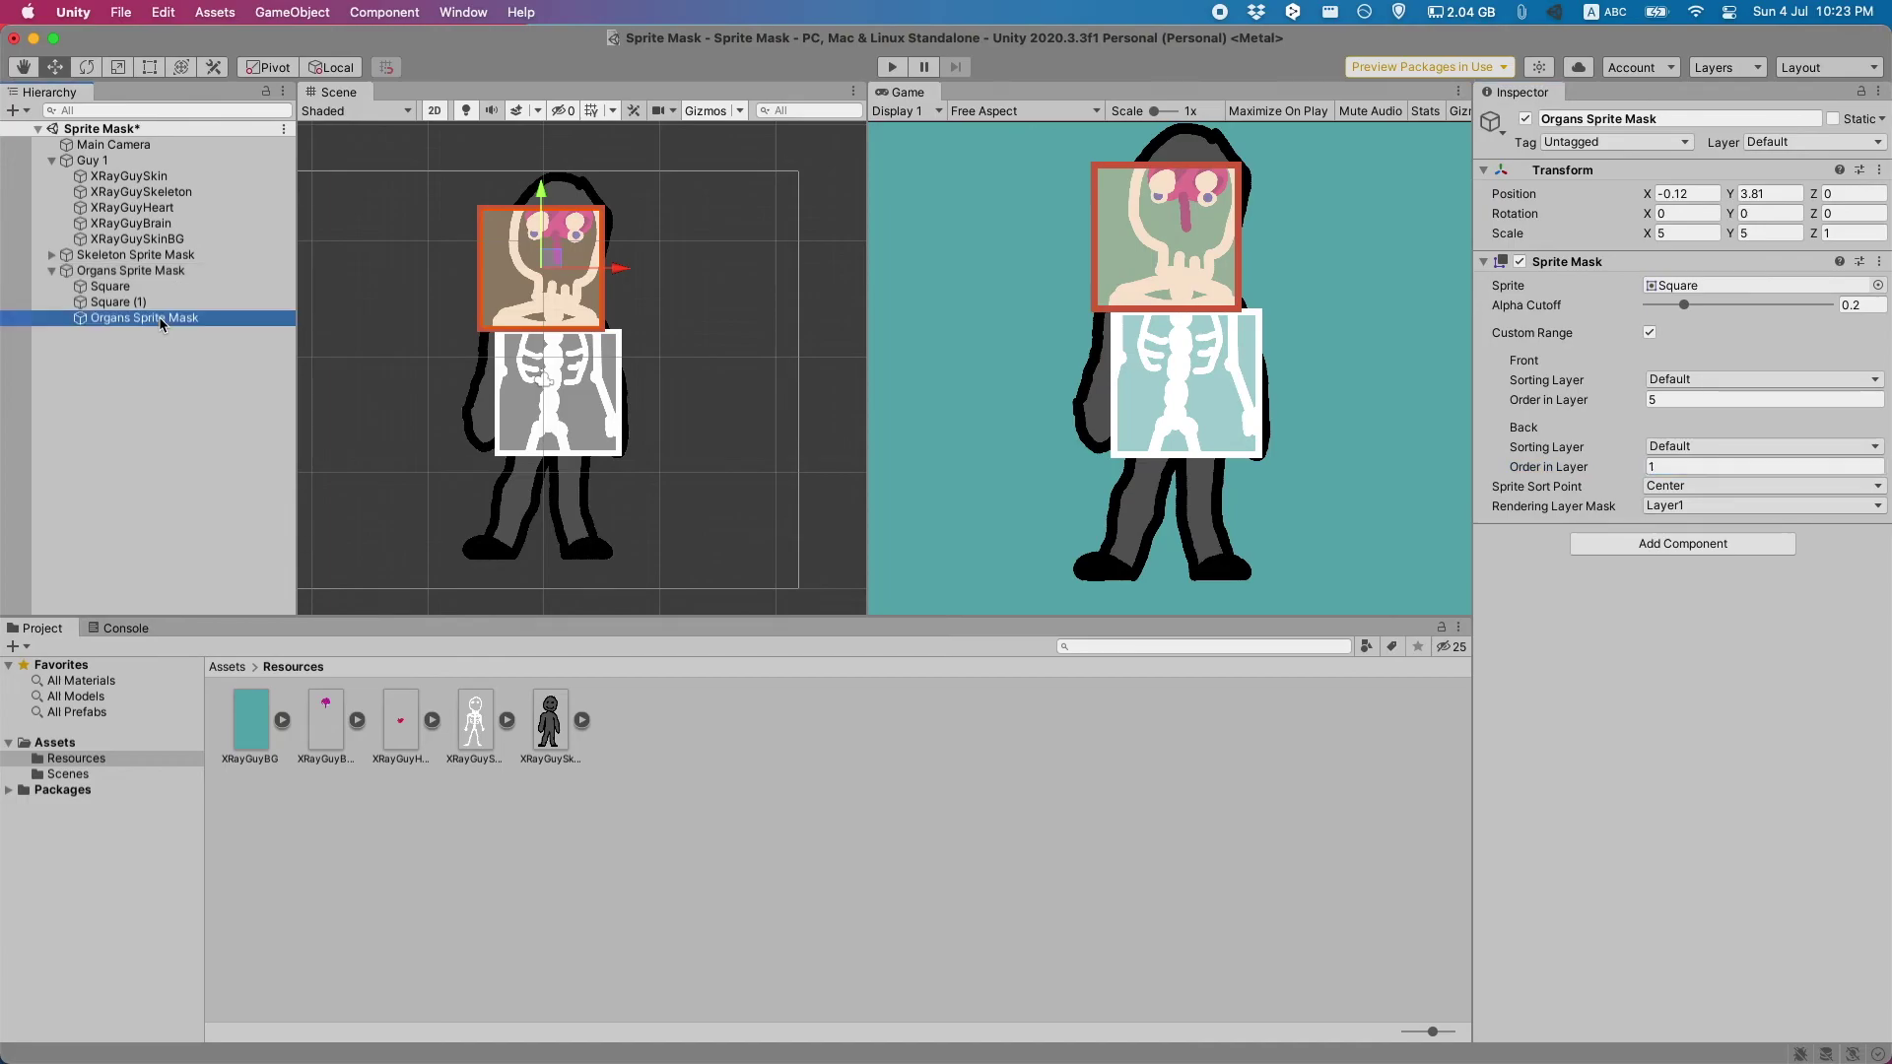
{"action": "left_click", "coordinate": [1703, 399]}
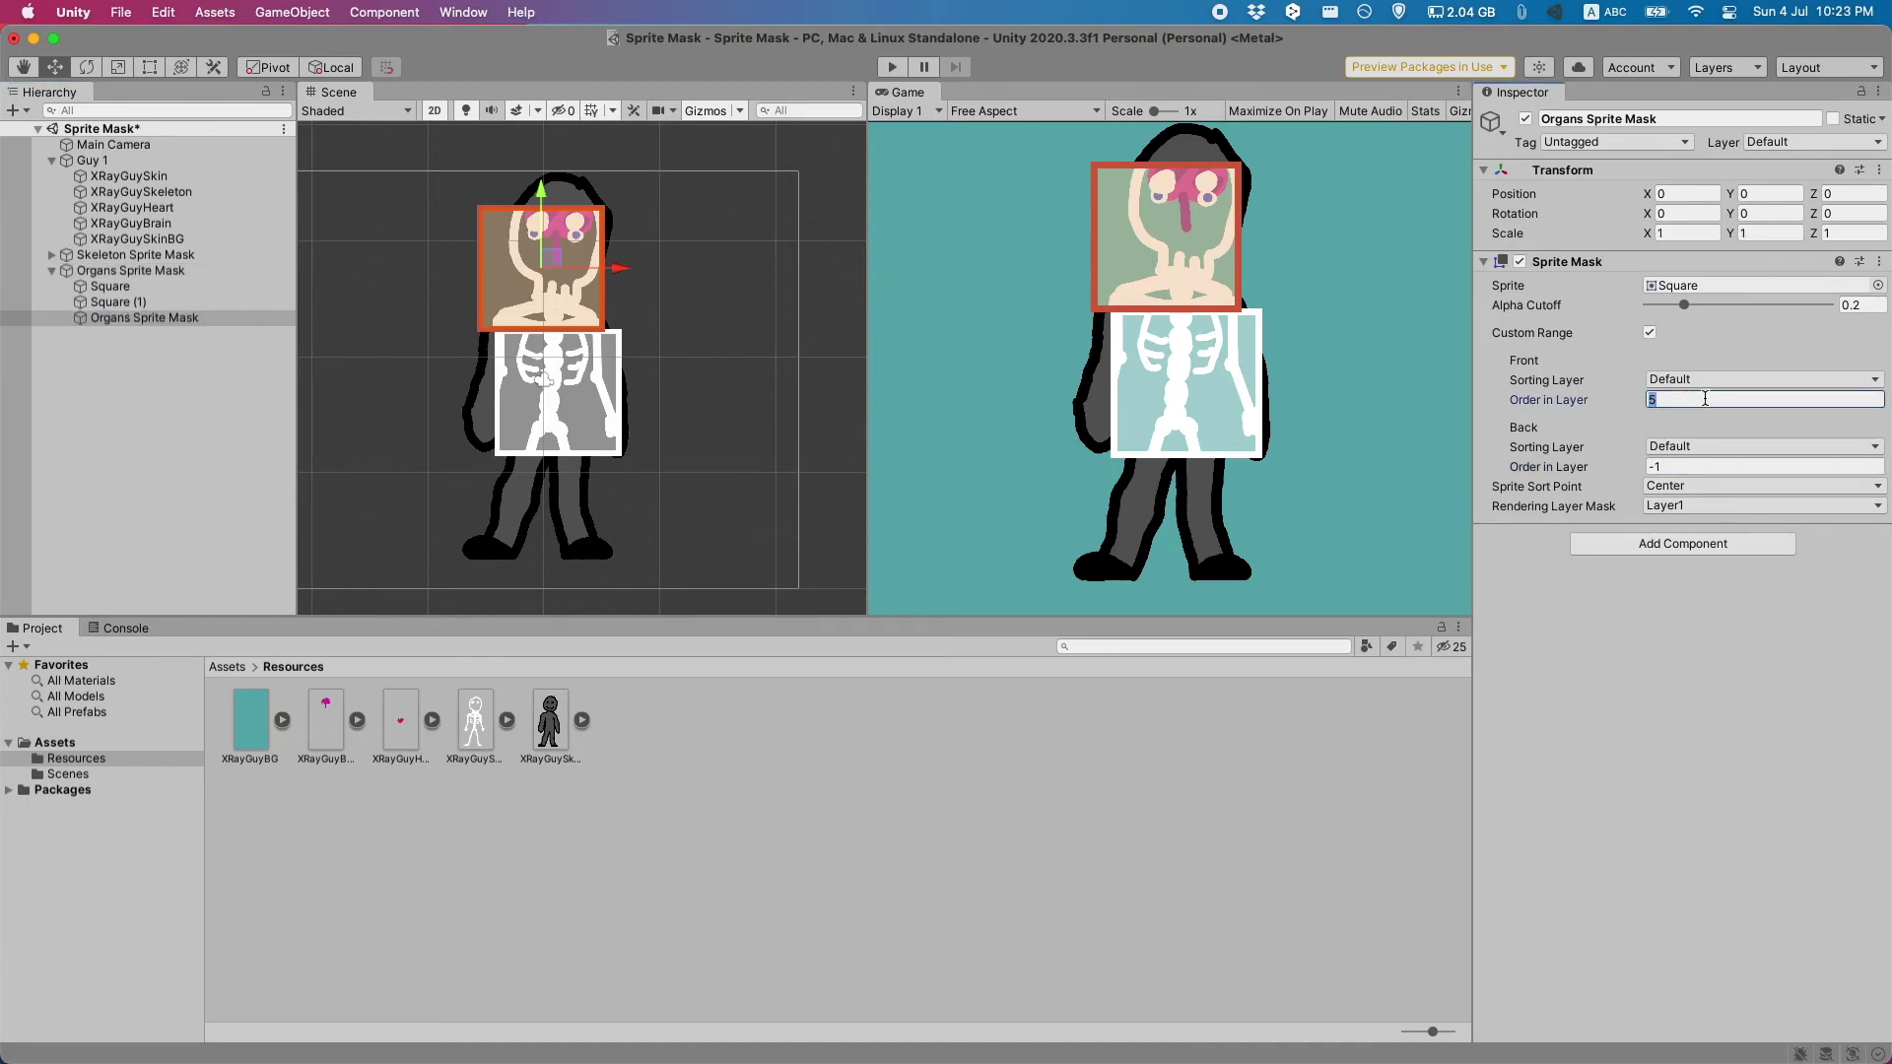
{"action": "type", "text": "0"}
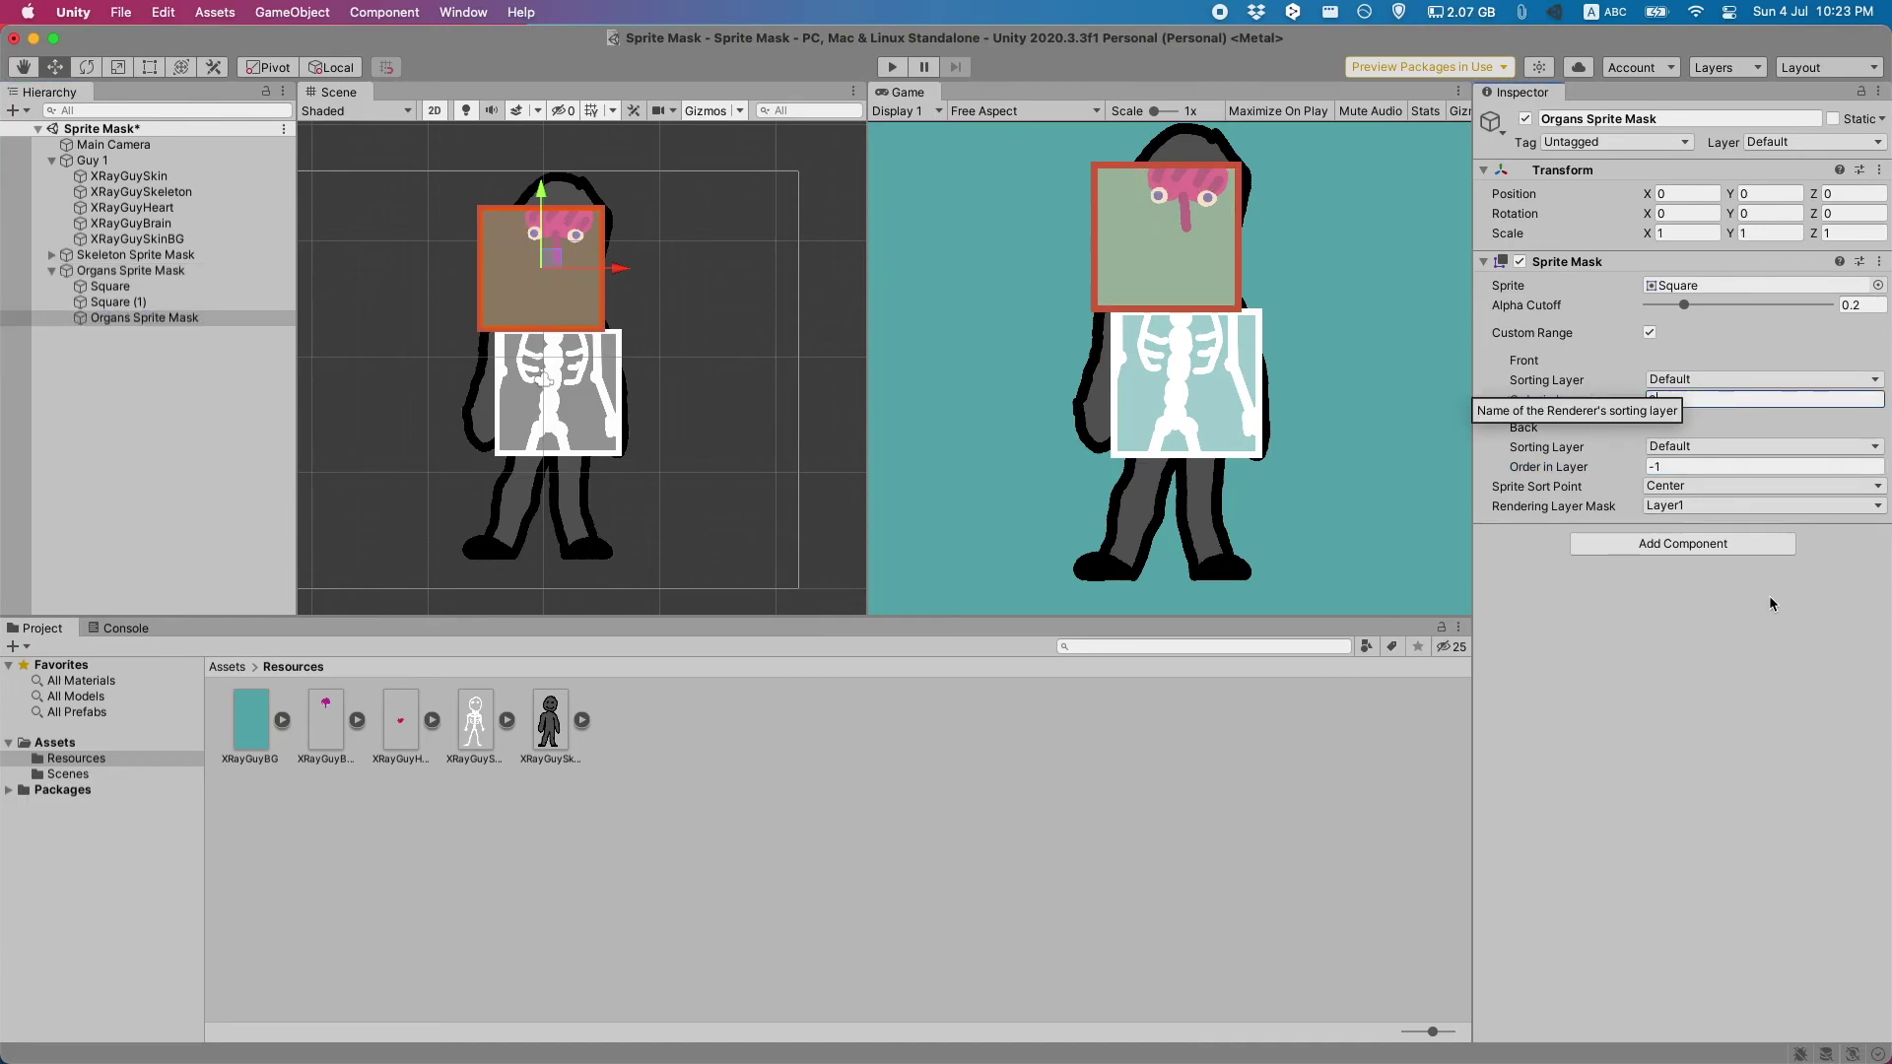
{"action": "key", "text": "super+z"}
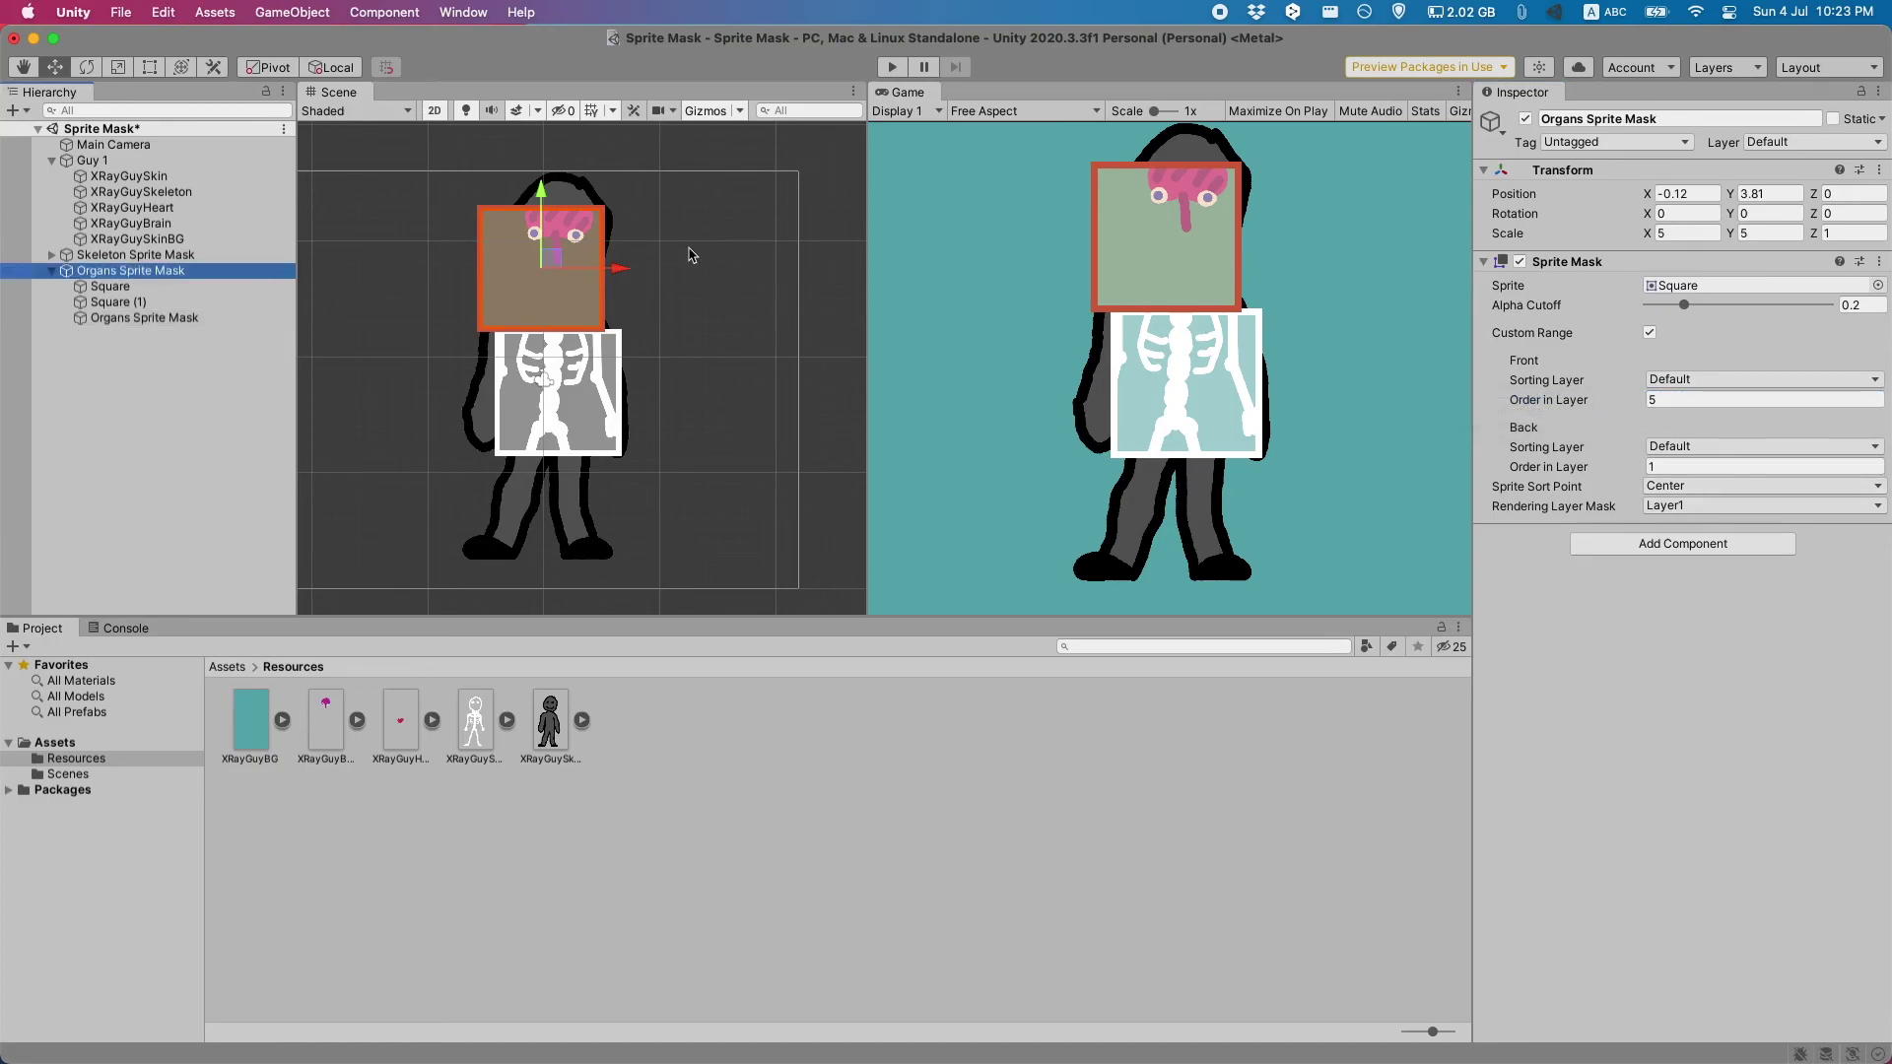
Step: Move both masks around Guy 1, ending with the organs mask at X 0.68, Y 1.75 overlapping the skeleton window
{"action": "left_click_drag", "start_coordinate": [555, 259], "coordinate": [593, 319]}
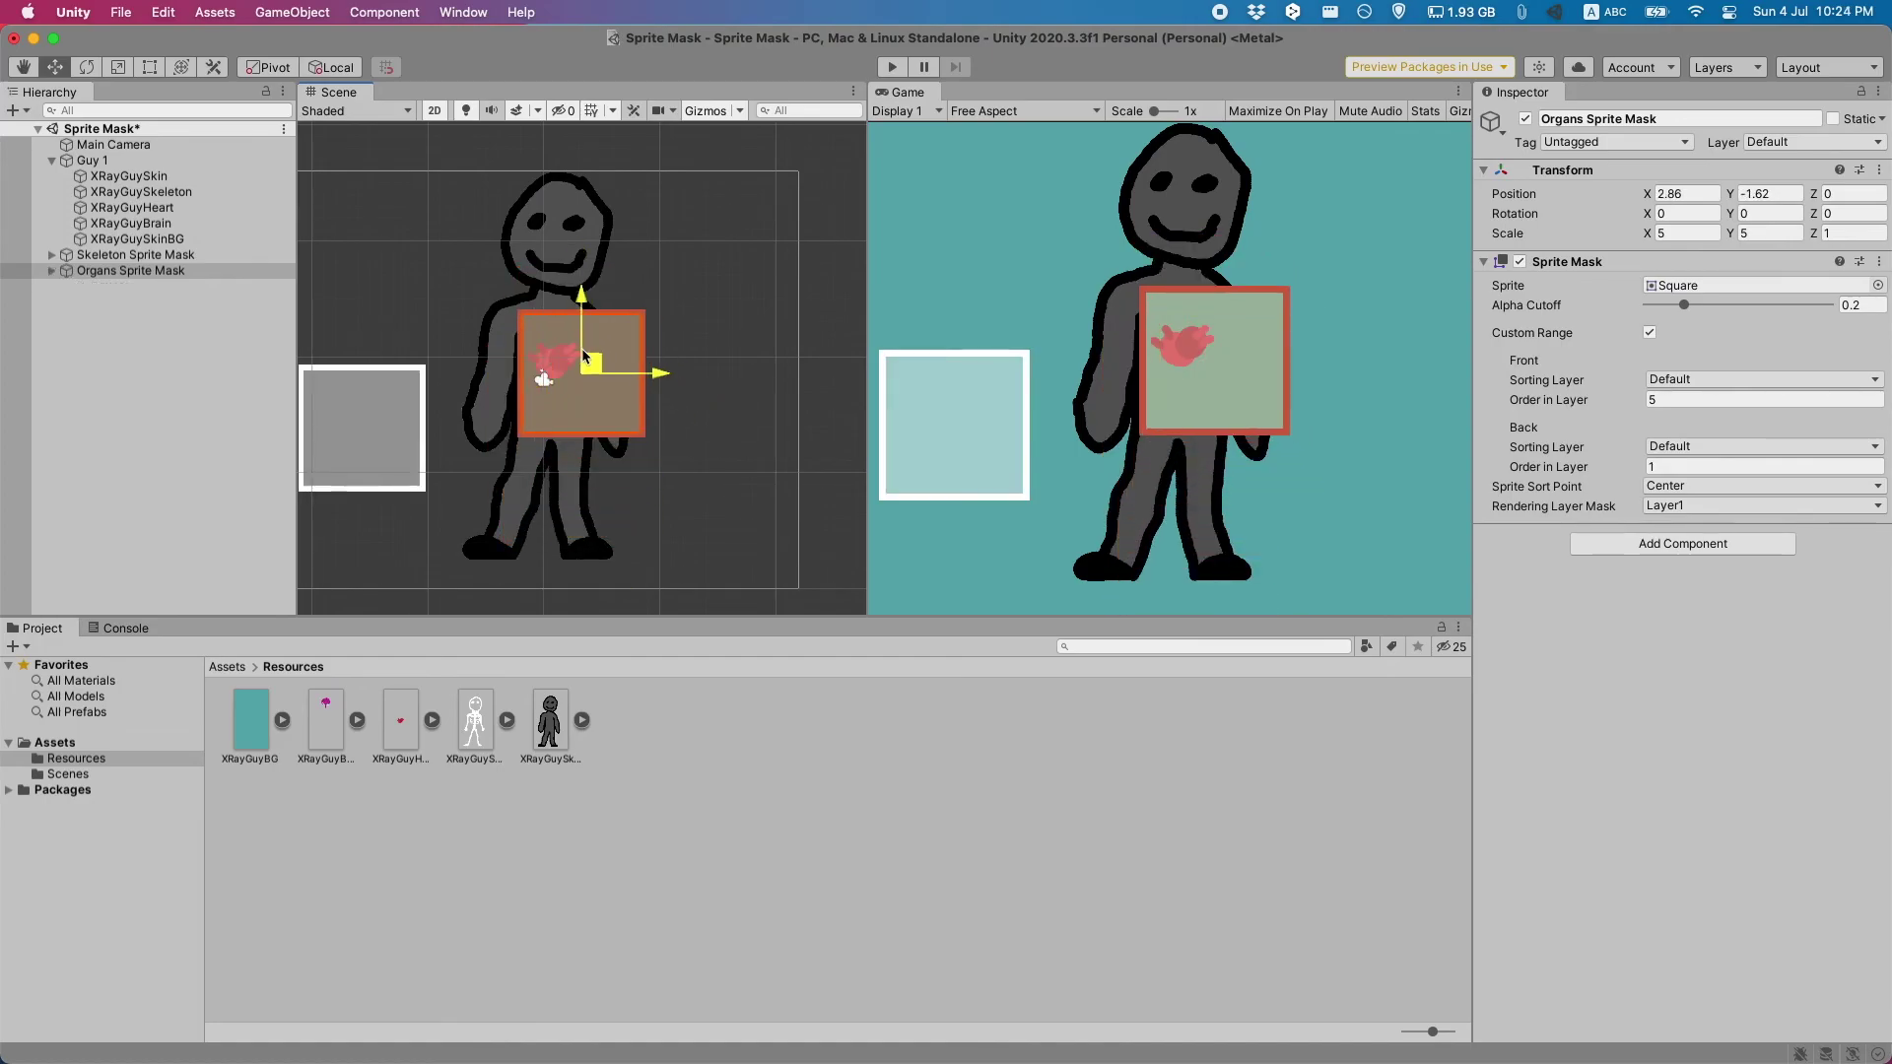
{"action": "left_click_drag", "start_coordinate": [600, 367], "coordinate": [692, 386]}
{"action": "left_click_drag", "start_coordinate": [361, 413], "coordinate": [555, 337]}
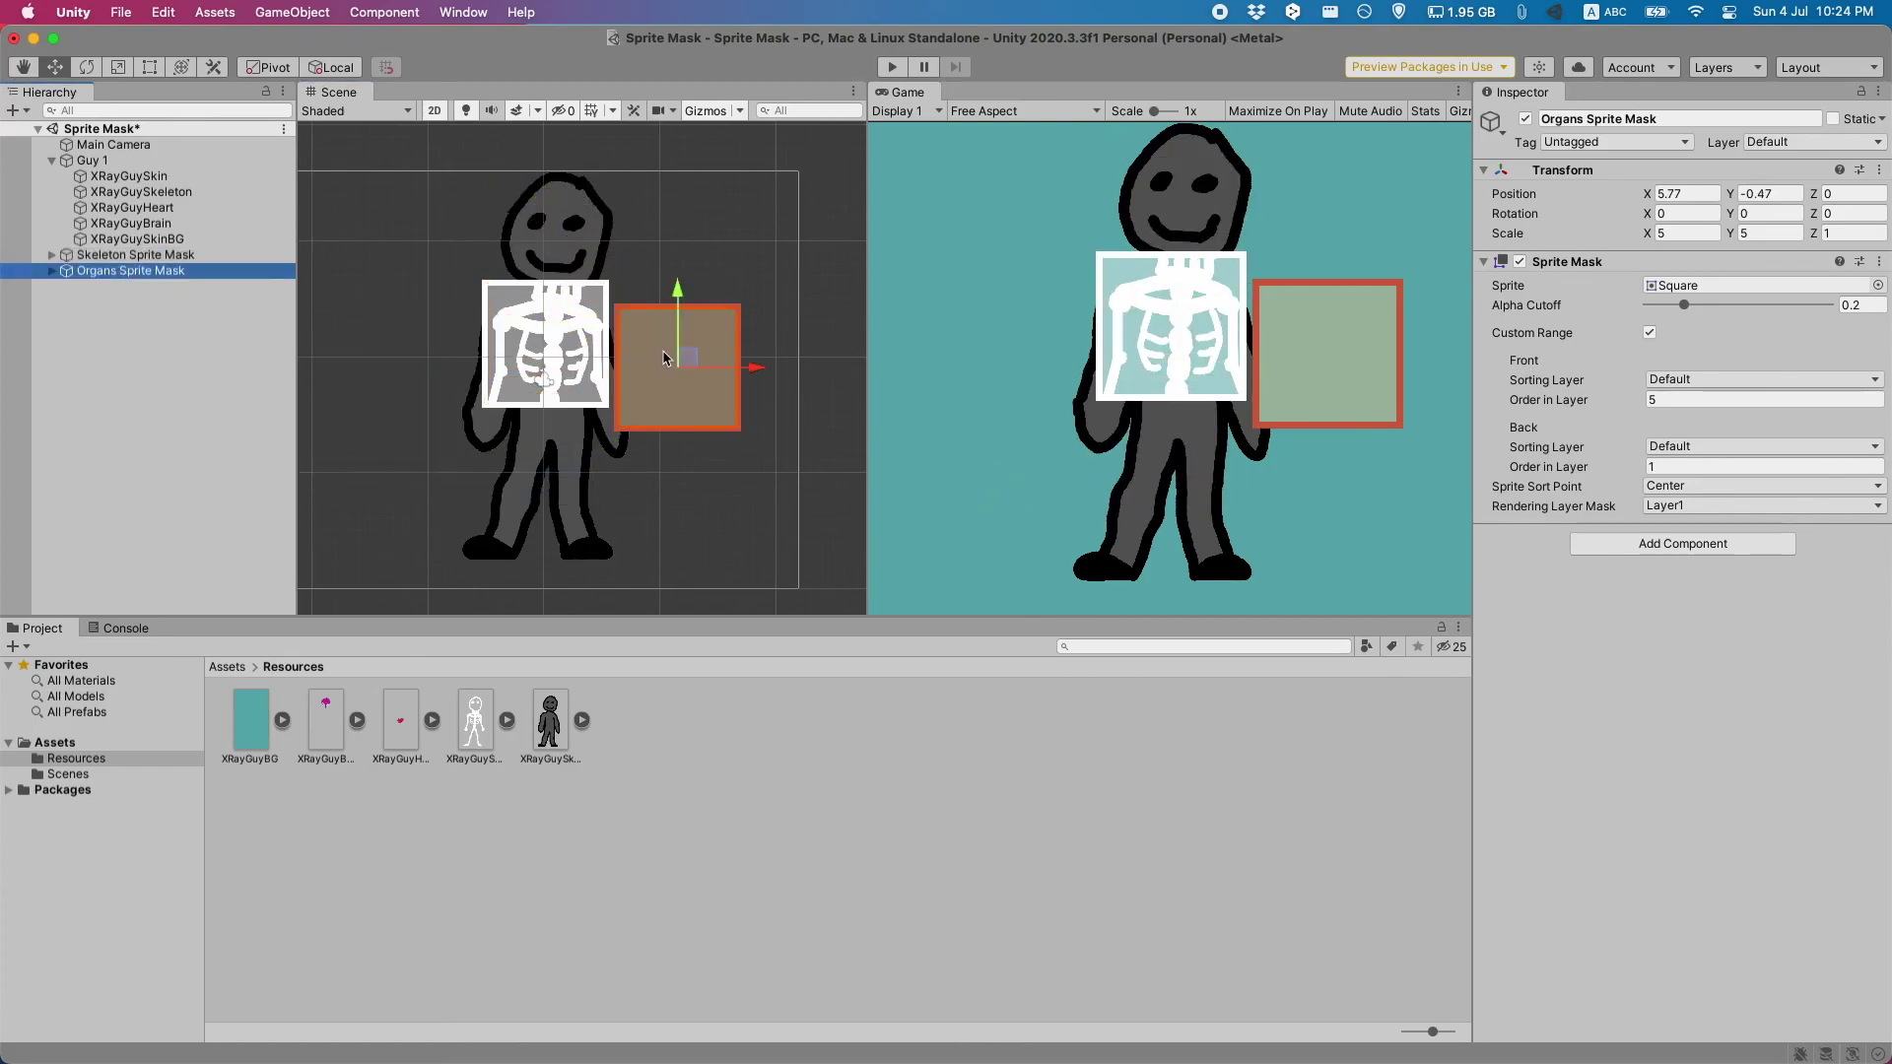
{"action": "left_click_drag", "start_coordinate": [687, 362], "coordinate": [558, 293]}
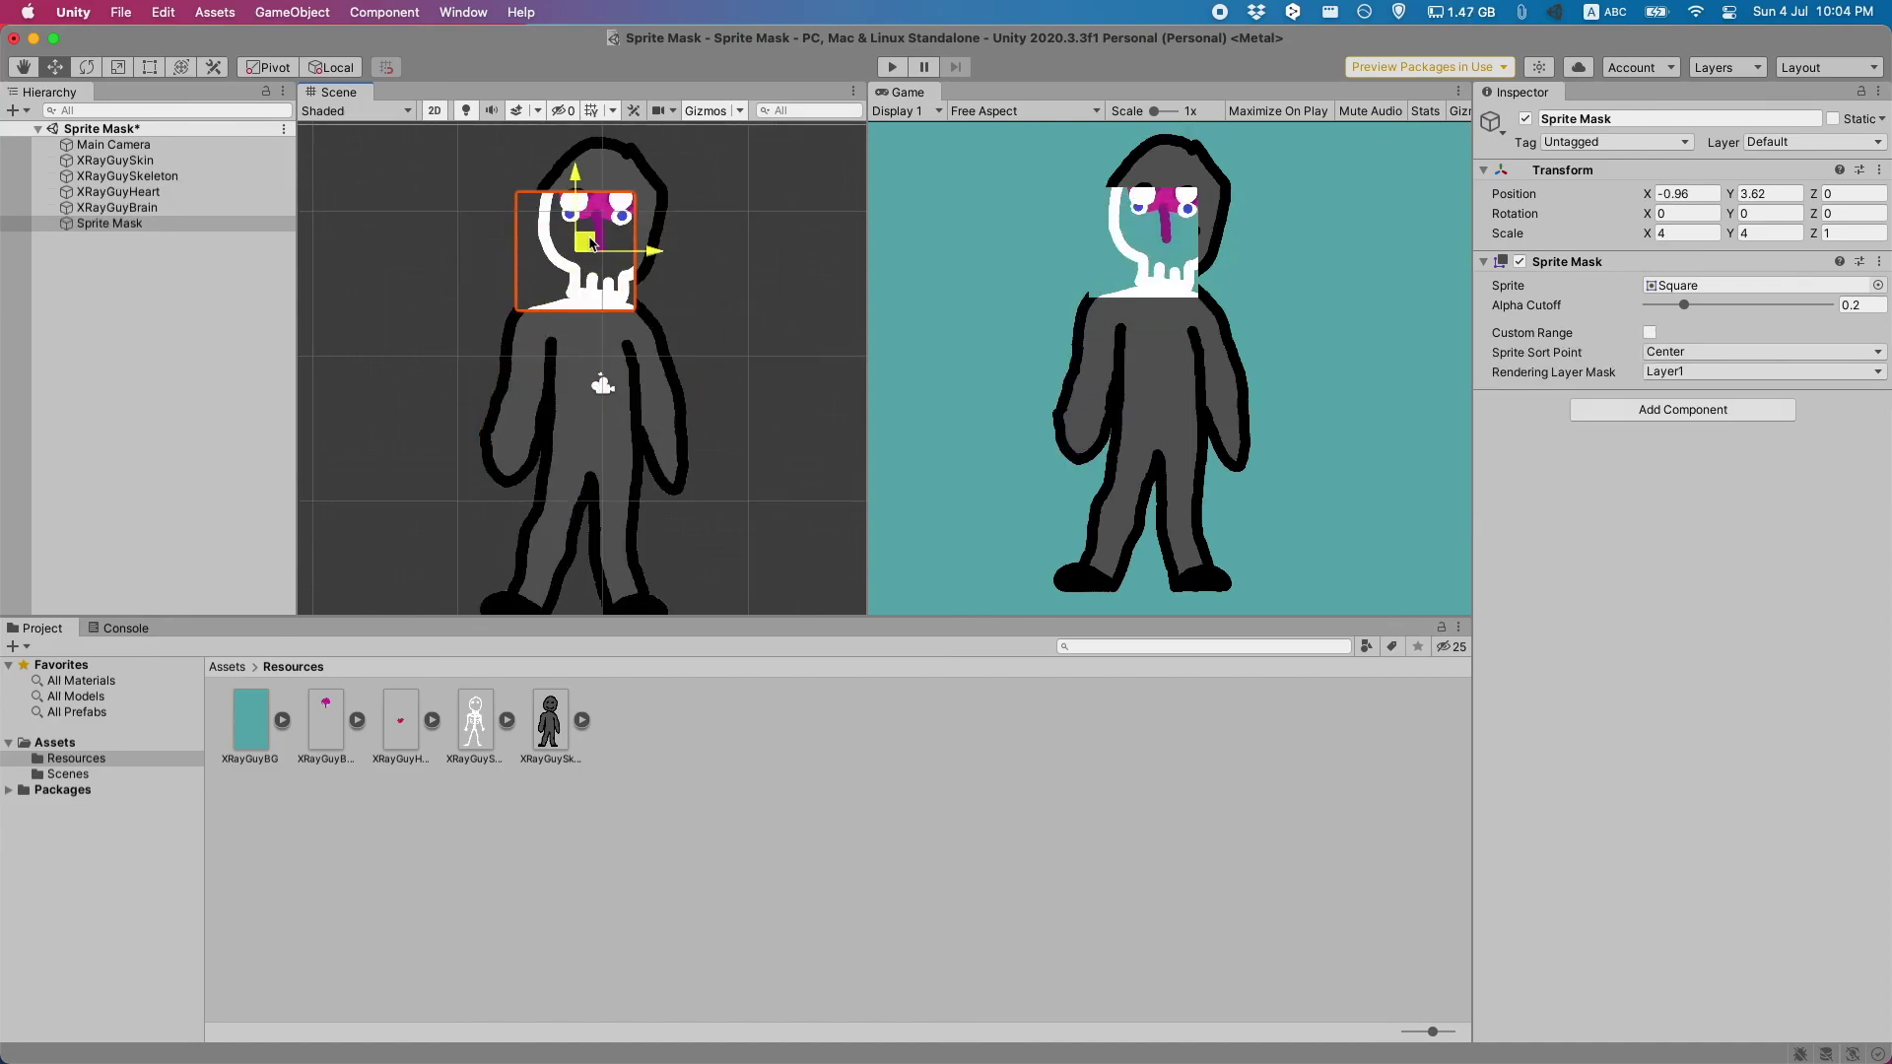
Step: Drag the sprite masks across head, chest and legs, leaving the Organs mask revealing the heart
{"action": "left_click_drag", "start_coordinate": [591, 228], "coordinate": [598, 583]}
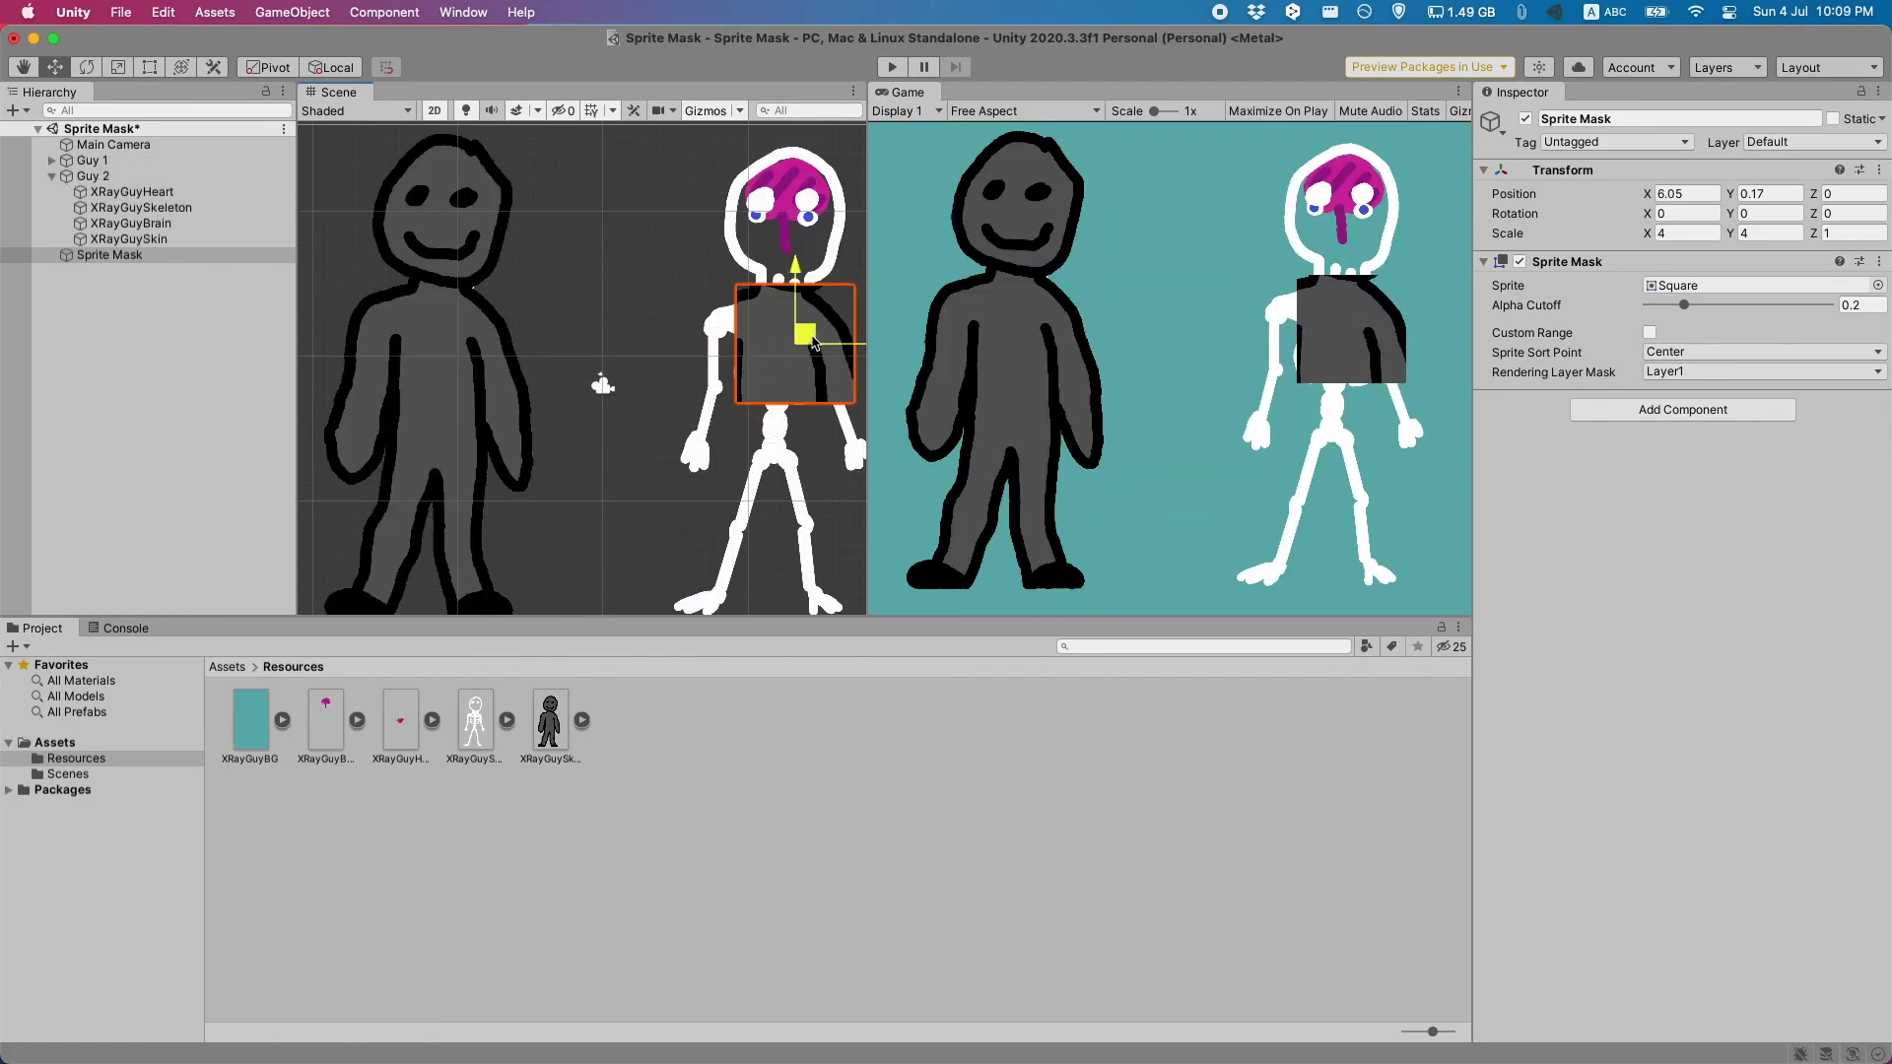
{"action": "left_click_drag", "start_coordinate": [788, 335], "coordinate": [759, 603]}
{"action": "left_click_drag", "start_coordinate": [754, 478], "coordinate": [785, 278]}
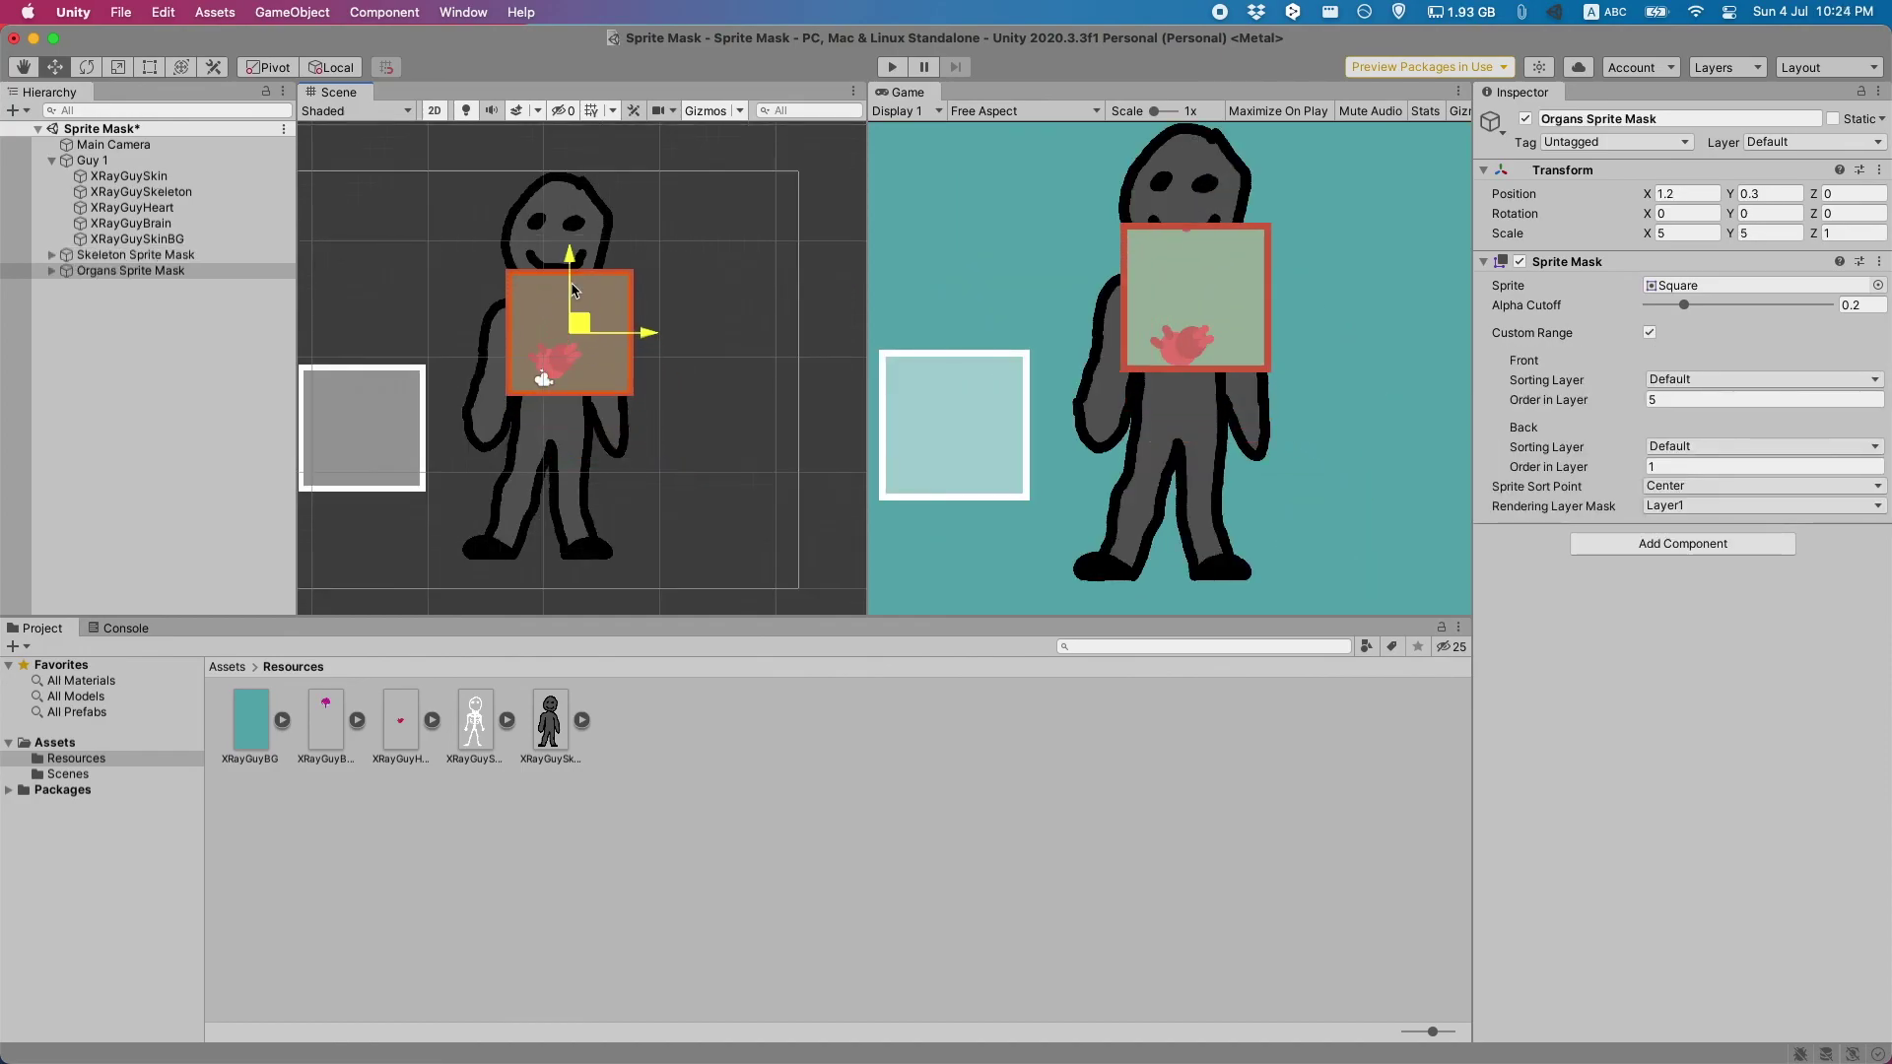